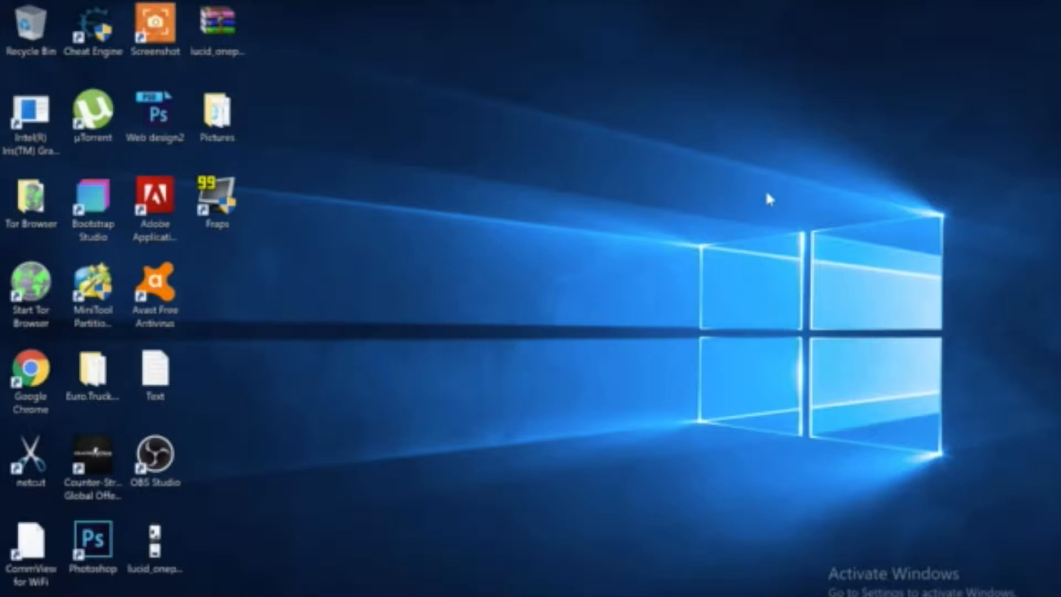
Launch Bootstrap Studio and create a new design named Youtube using the Blank template.
click(93, 212)
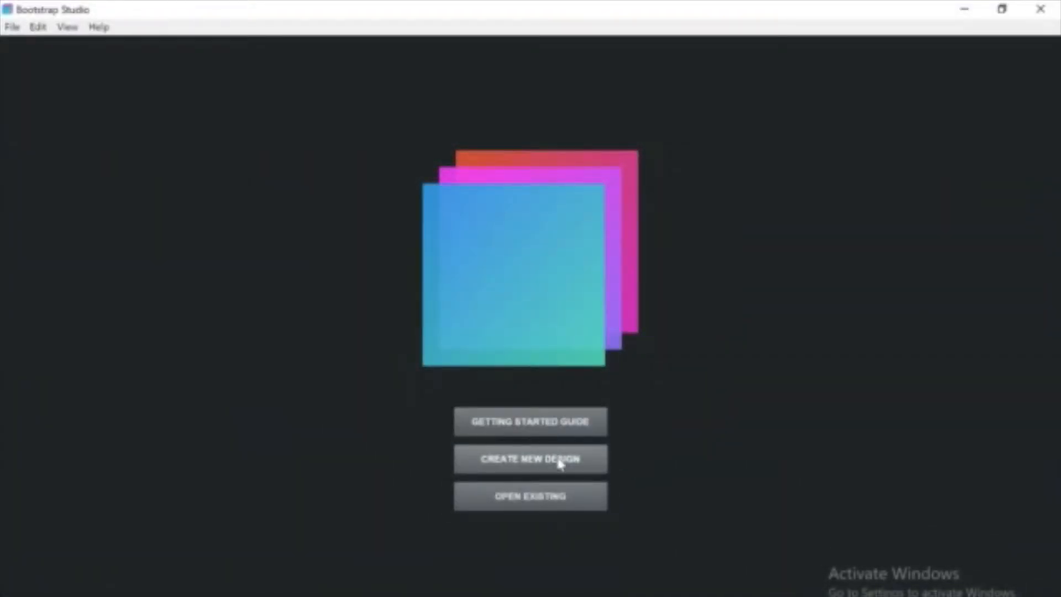
click(560, 463)
key(BackSpace)
text(Youtube)
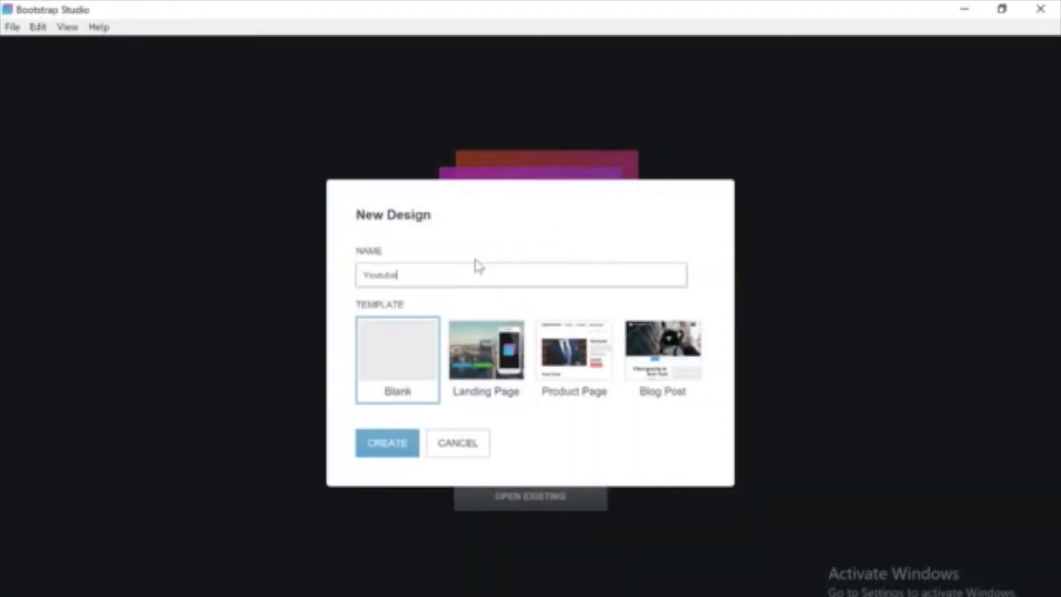
click(385, 444)
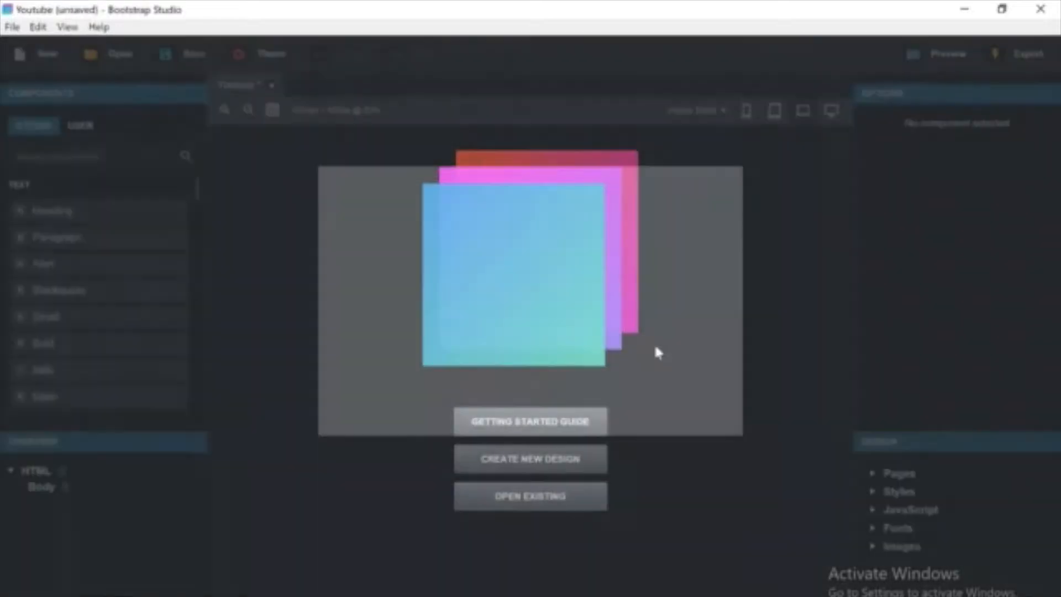
Open the lucid_onepage_source reference image and zoom in to study its layout.
click(964, 9)
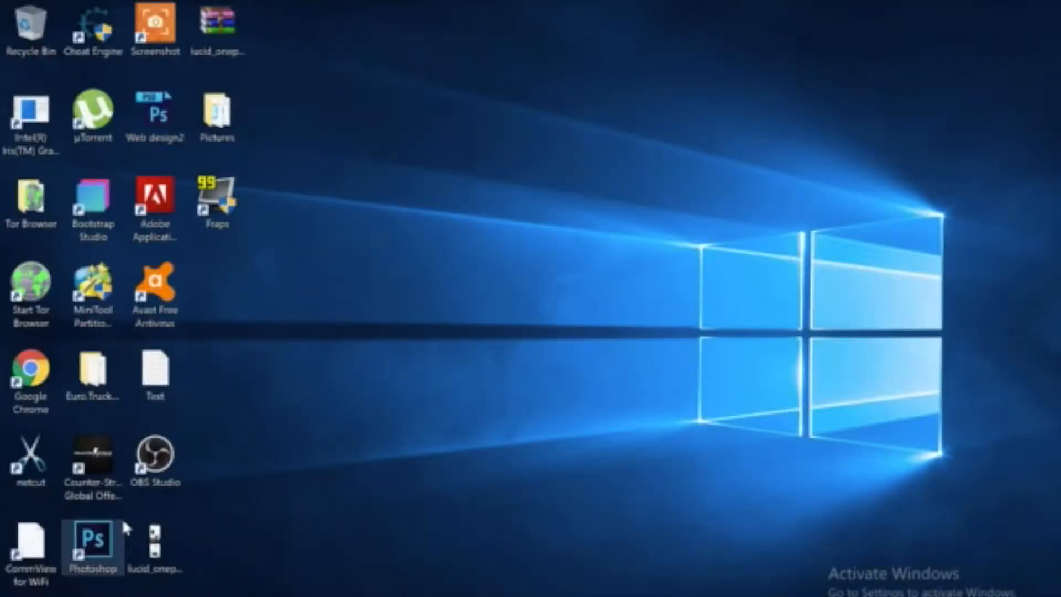
double_click(154, 544)
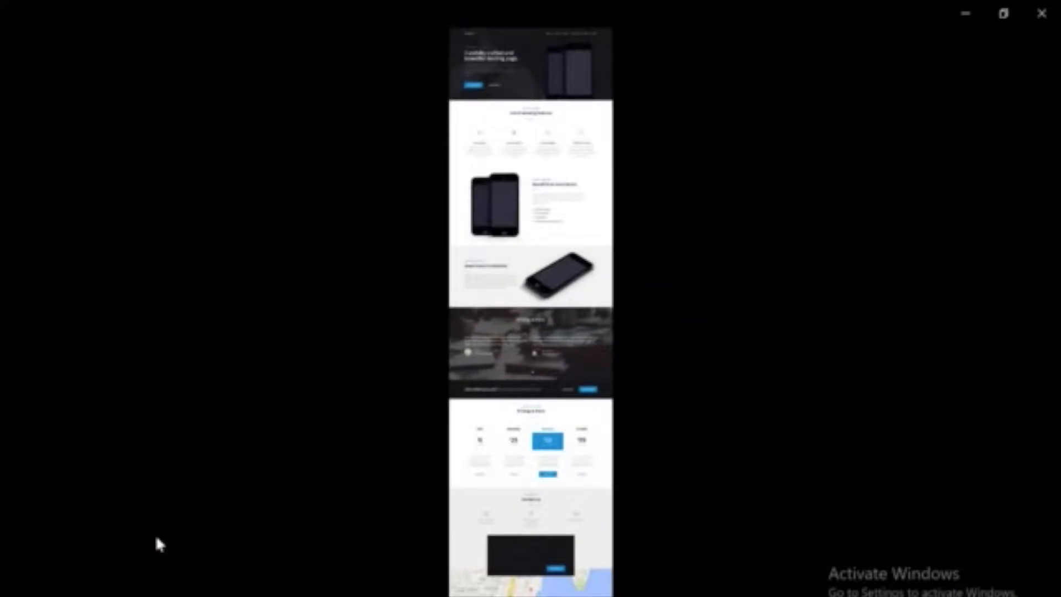
scroll(463, 374, up, 2)
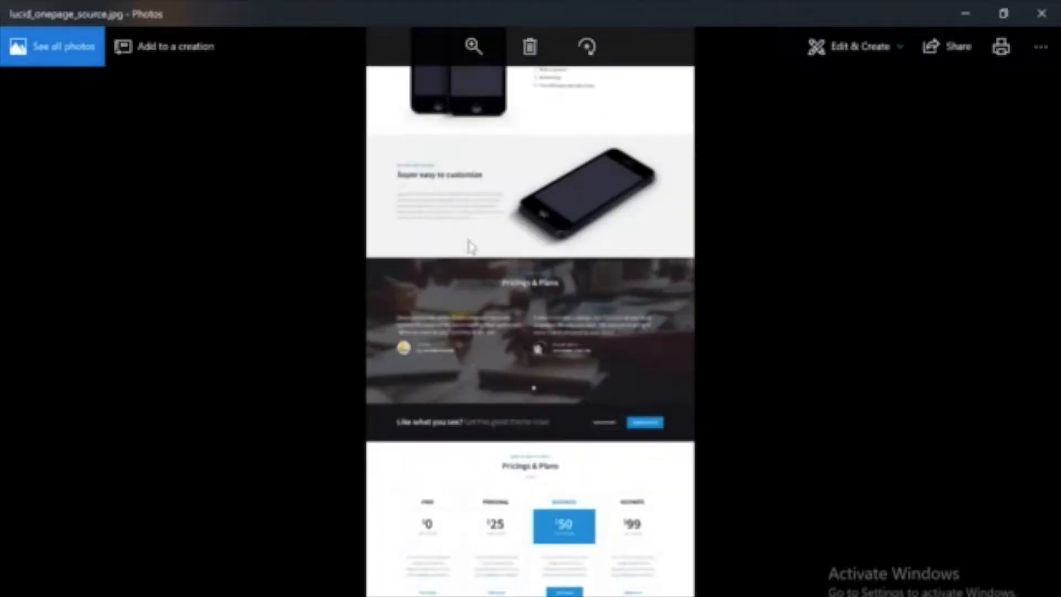
click(474, 47)
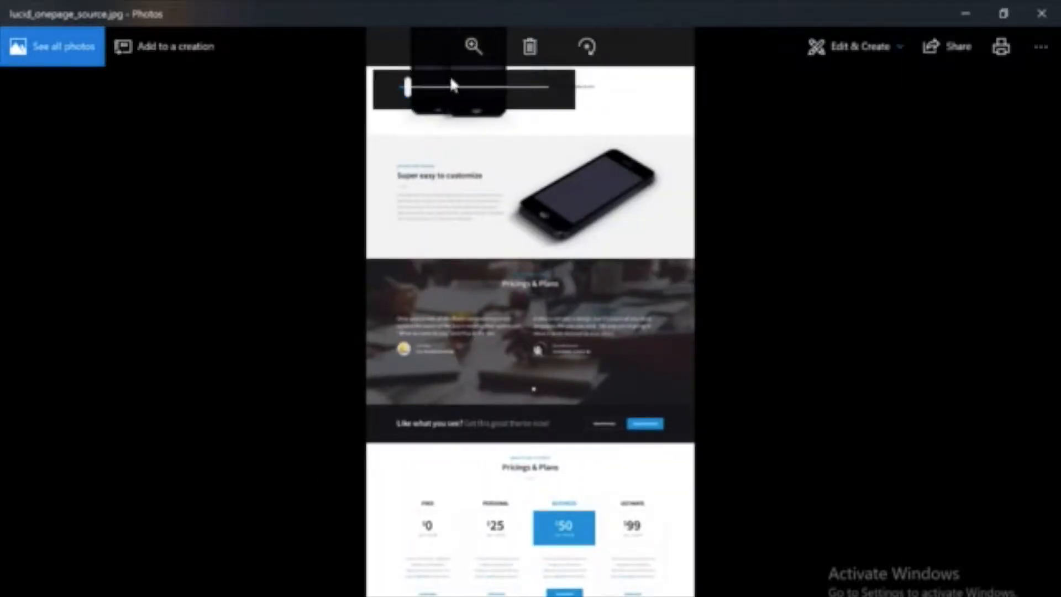
drag(408, 88, 428, 89)
scroll(540, 397, up, 5)
scroll(539, 397, up, 10)
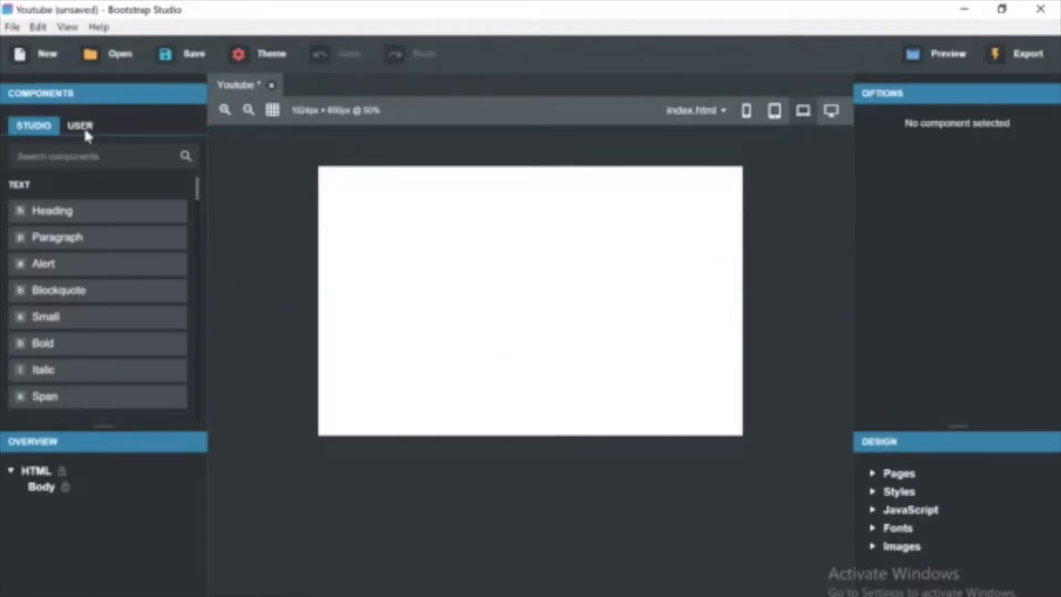
Search the components for nav and add a Navbar to the page.
click(88, 156)
text(na)
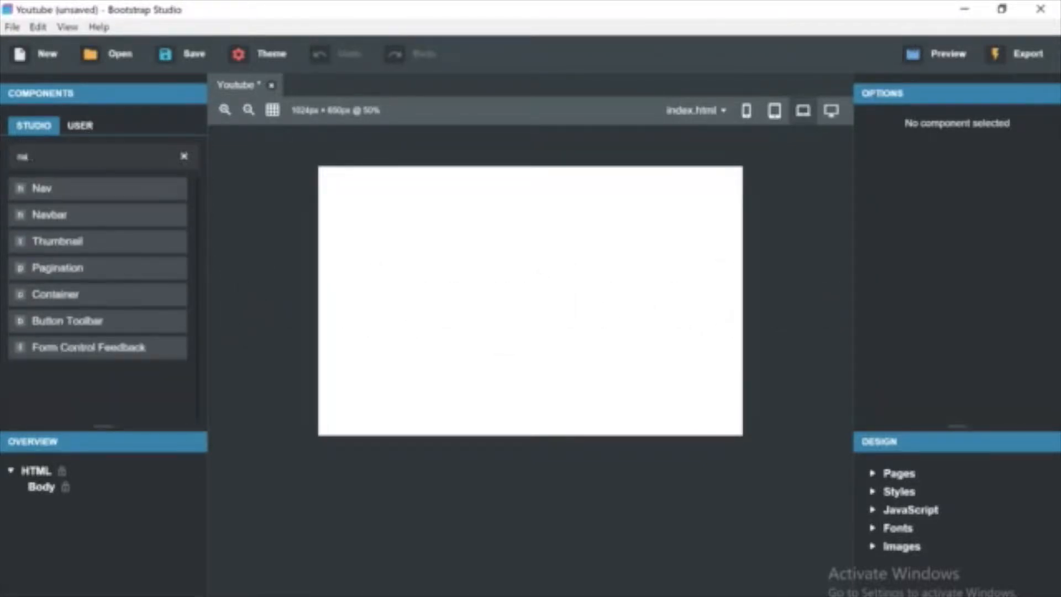
text(v)
drag(50, 215, 390, 193)
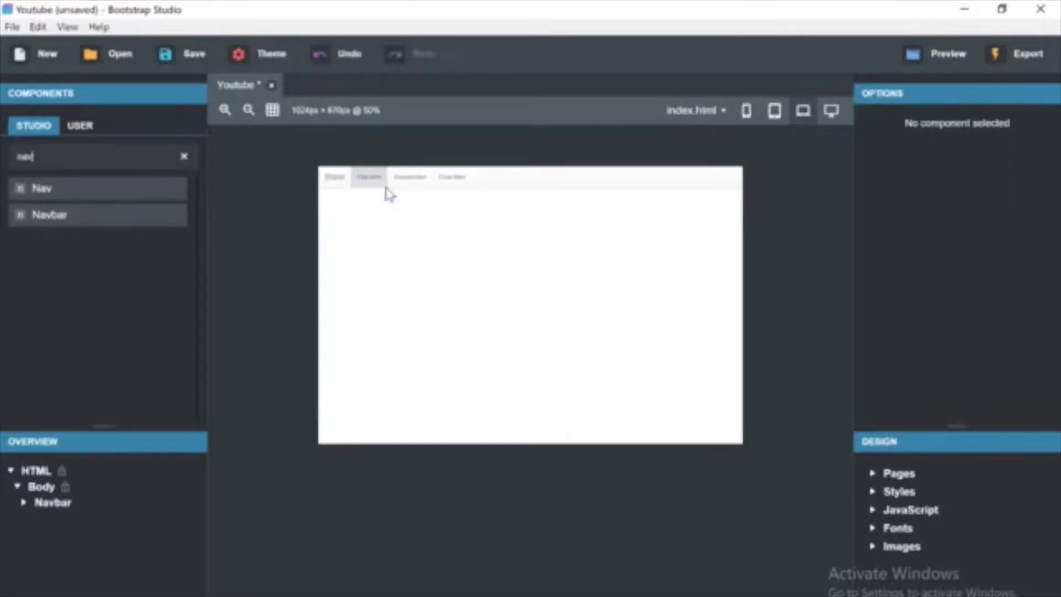
Set the navbar's position to Fixed to top.
click(507, 190)
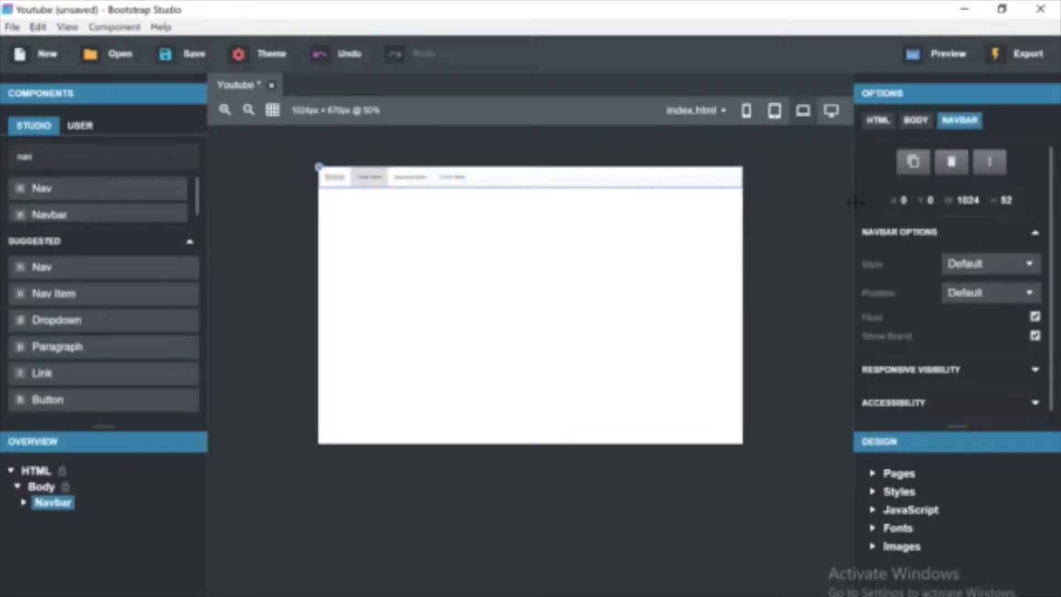
click(990, 271)
click(992, 279)
click(986, 294)
click(979, 327)
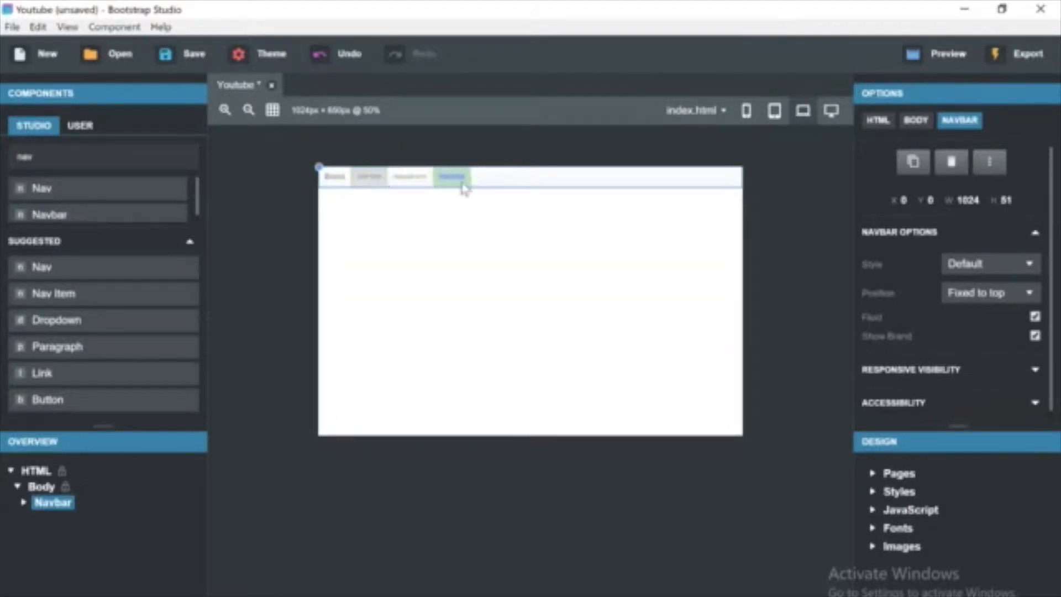
Select the navbar's Nav and align its links to the right.
click(24, 502)
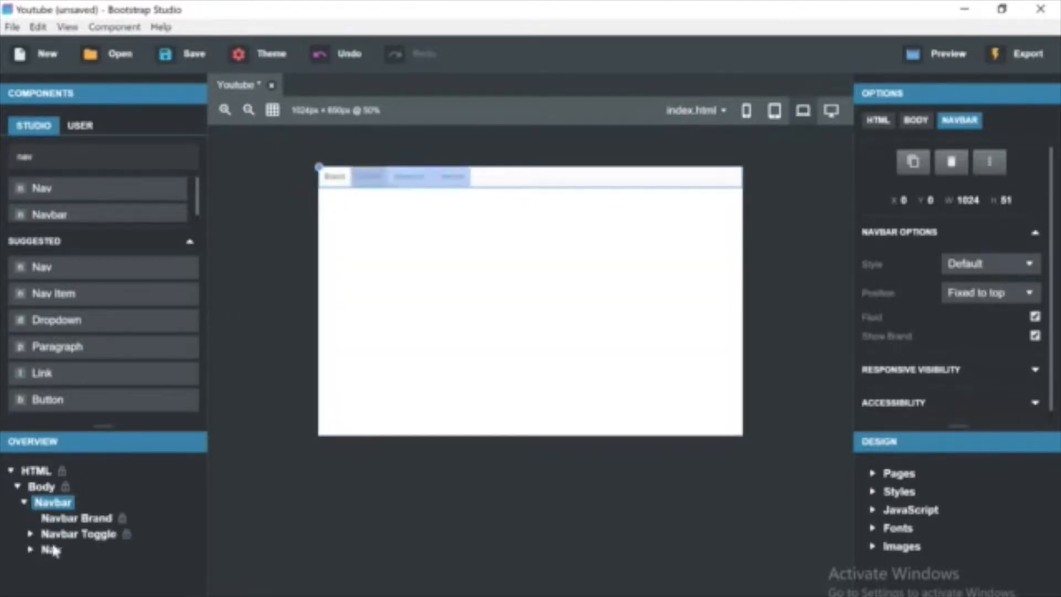
click(58, 550)
click(1001, 260)
click(989, 307)
click(663, 285)
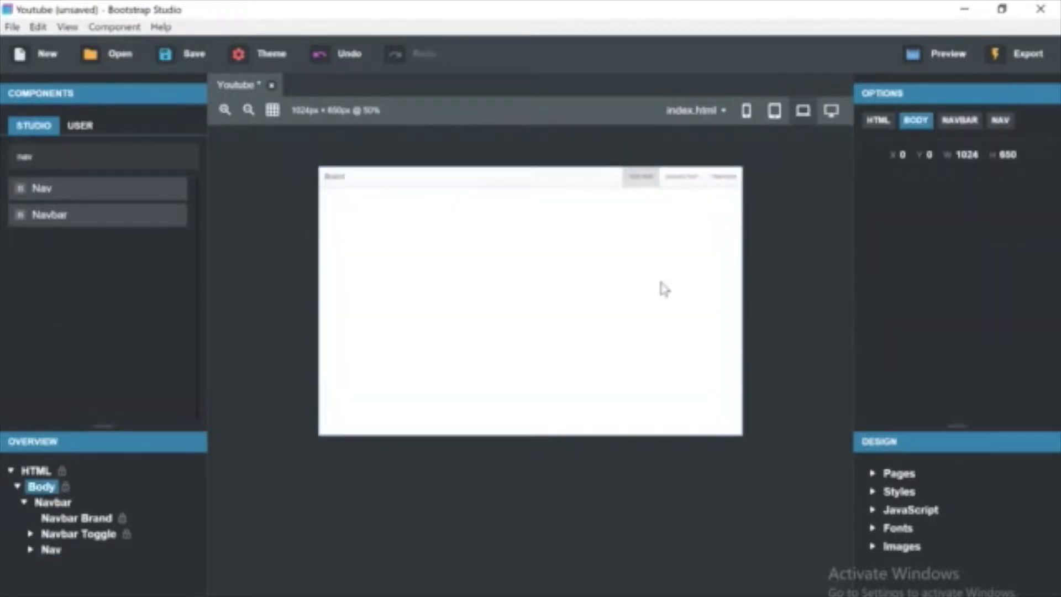
Open the HTML panel and rename the first nav link to Home.
click(596, 184)
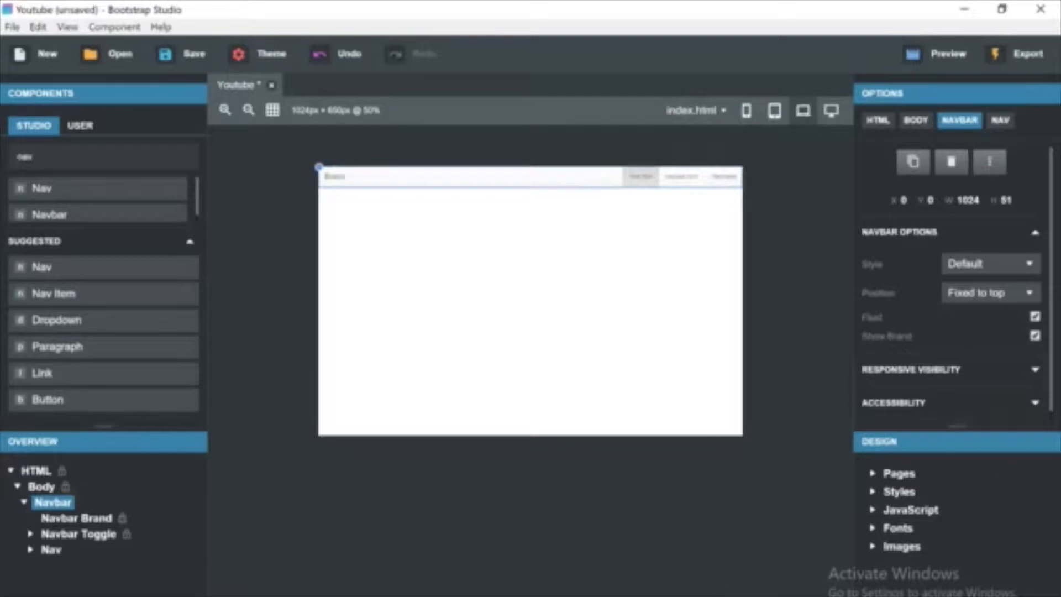
click(782, 595)
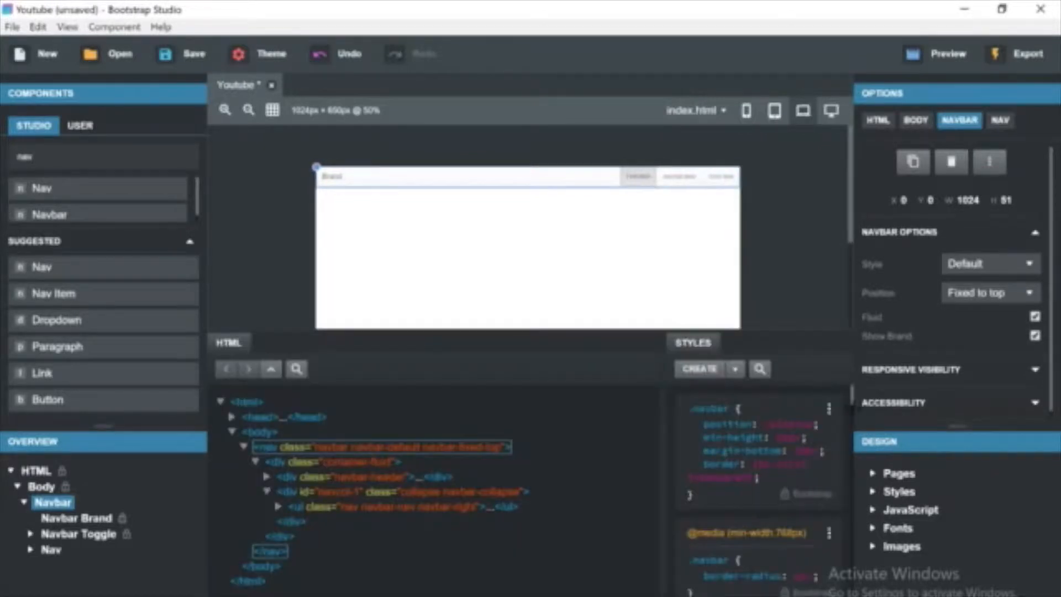
double_click(642, 177)
key(BackSpace)
key(BackSpace)
key(BackSpace)
key(BackSpace)
key(BackSpace)
key(BackSpace)
key(BackSpace)
key(BackSpace)
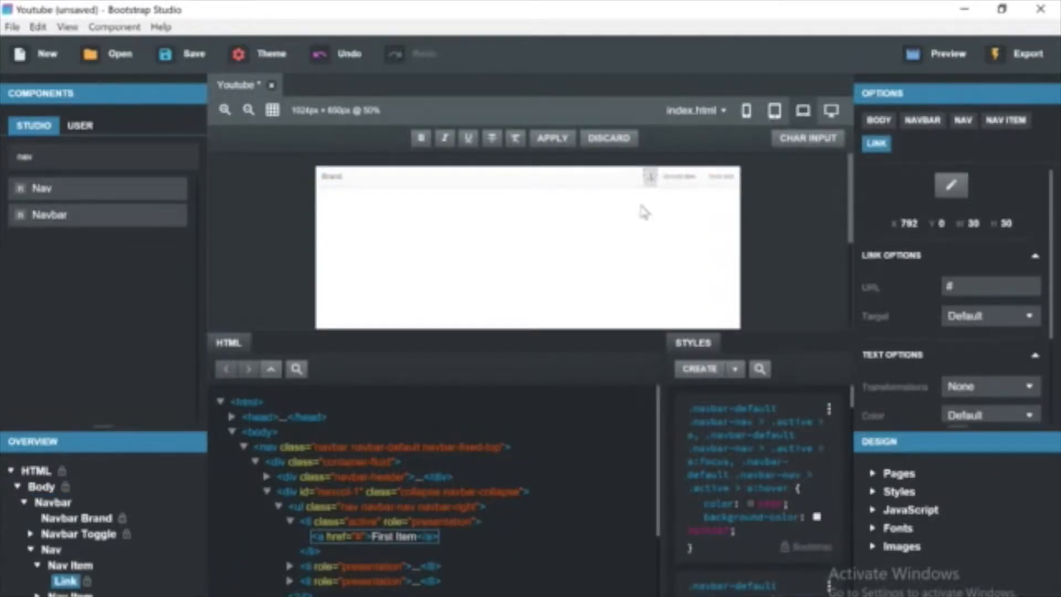
text(Home)
Check the reference design's menu items.
click(663, 203)
key(alt+Tab)
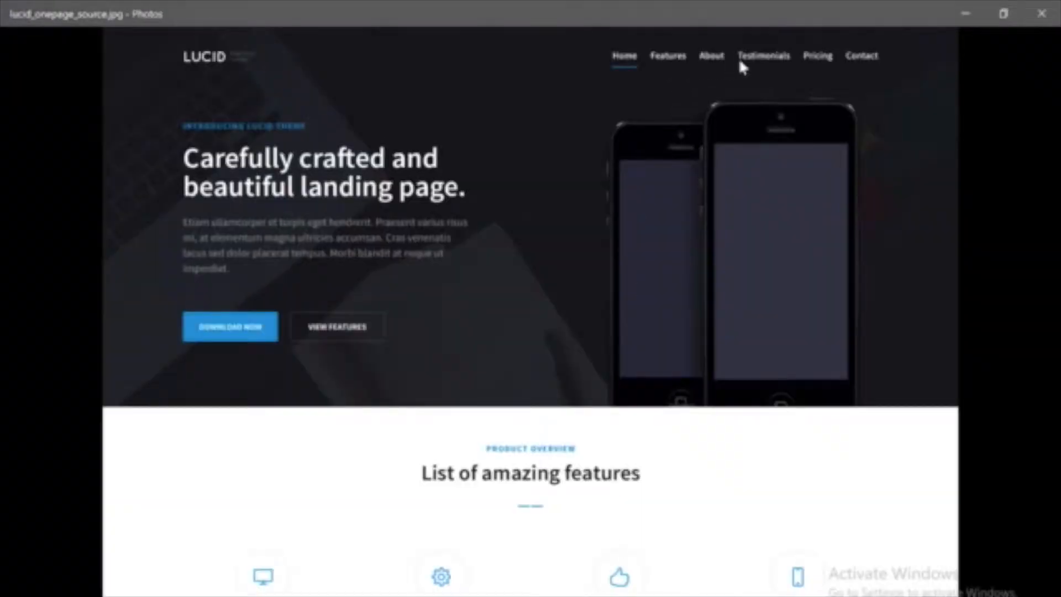
click(965, 13)
Rename the other nav links to Features, Testimonials and Contact.
double_click(678, 176)
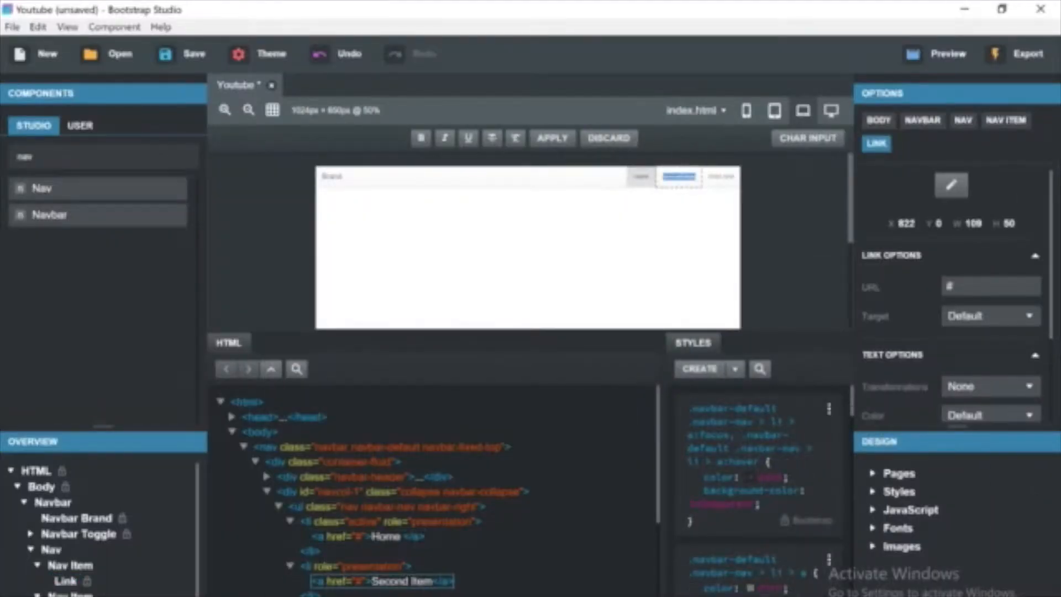
text(Features)
click(726, 177)
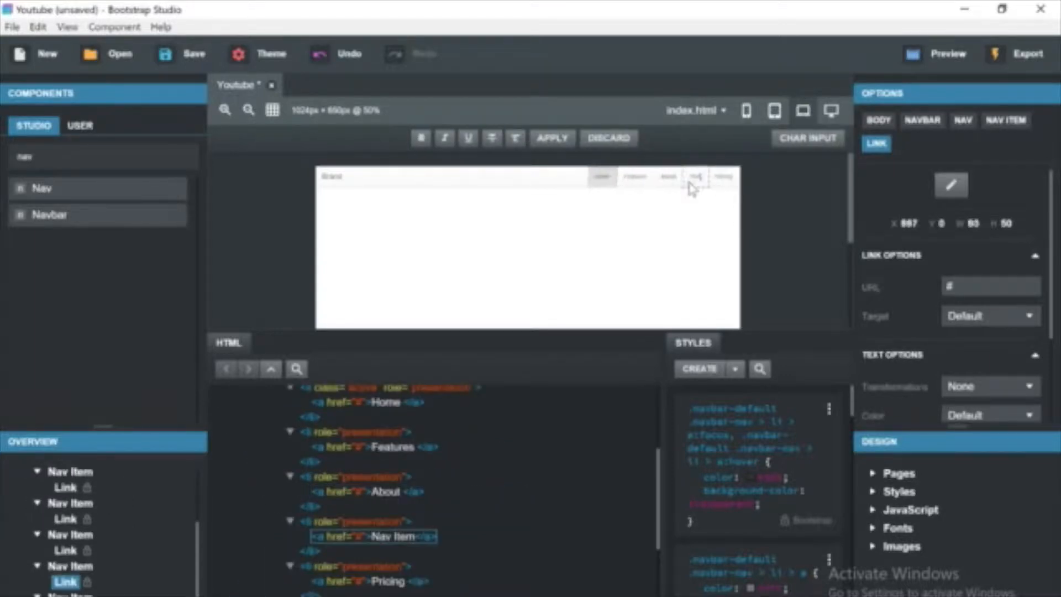
text(Testimonials)
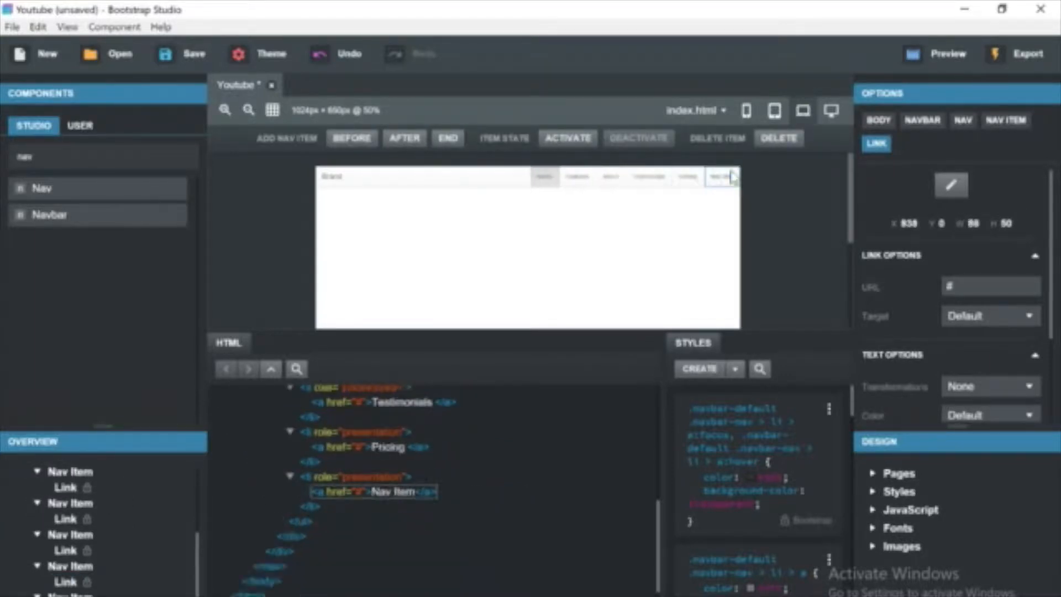
double_click(717, 175)
text(Contact)
Add a Pricing link among the navigation items.
click(595, 184)
double_click(611, 178)
click(555, 140)
key(Delete)
click(658, 182)
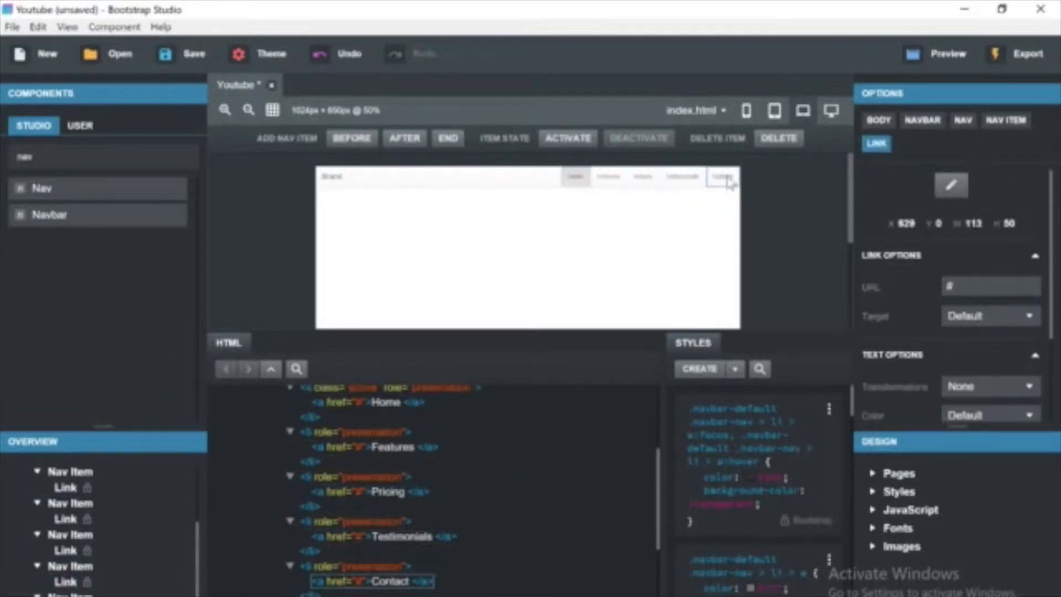
Add a Sign Up nav item at the end and rename the Contact link to Contact Us.
click(404, 138)
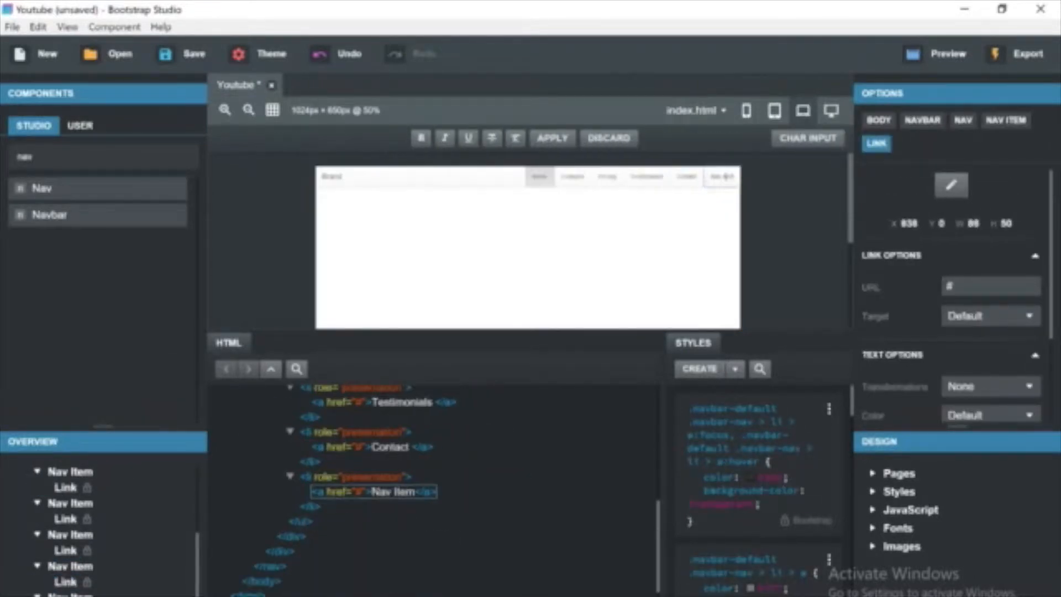
text(Sign Up)
click(686, 178)
double_click(686, 178)
text(Contact Us)
Rename the navbar brand to Hero Technology and make it bold.
click(553, 138)
click(551, 195)
click(383, 181)
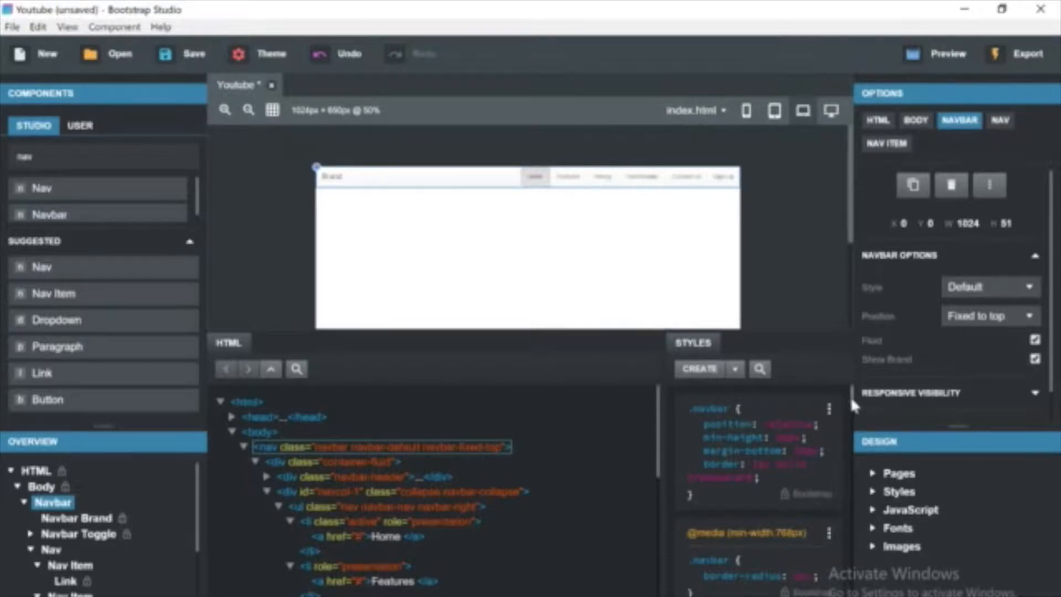
mouse_move(851, 399)
mouse_down()
mouse_move(843, 406)
mouse_move(842, 396)
mouse_up()
double_click(360, 179)
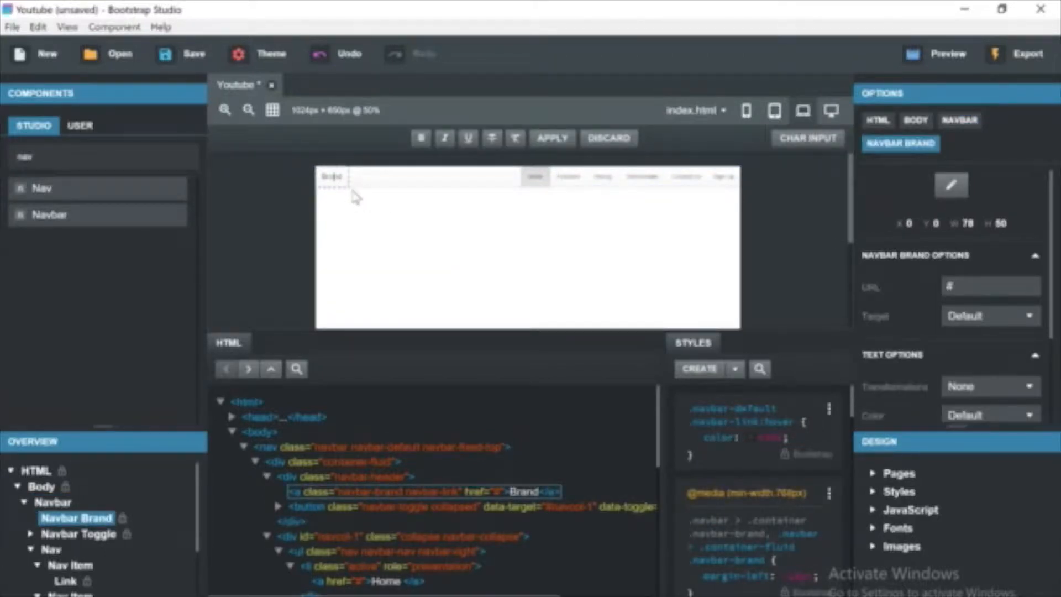
key(ctrl+a)
key(BackSpace)
text(Retro Technology)
key(ctrl+a)
click(422, 139)
Set the navbar's border to 0px solid transparent.
drag(851, 406, 855, 486)
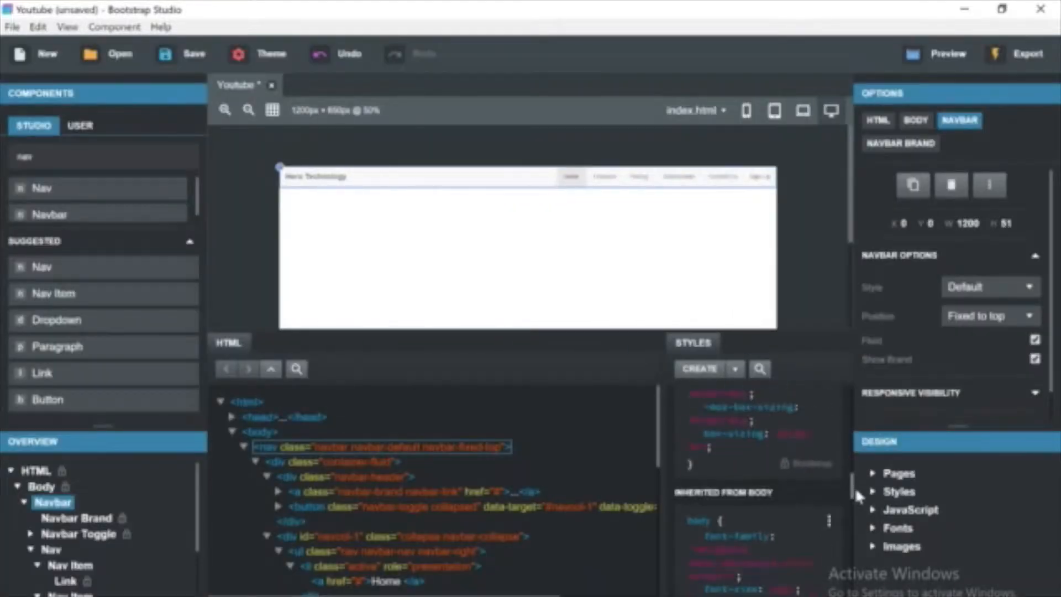
click(757, 459)
text(0px solid transparent)
key(Return)
Set the active Home link's text color to #010101.
click(73, 535)
click(53, 502)
drag(852, 402, 852, 581)
click(322, 463)
click(794, 478)
drag(853, 413, 853, 469)
click(345, 477)
click(293, 523)
click(367, 581)
click(751, 503)
click(647, 372)
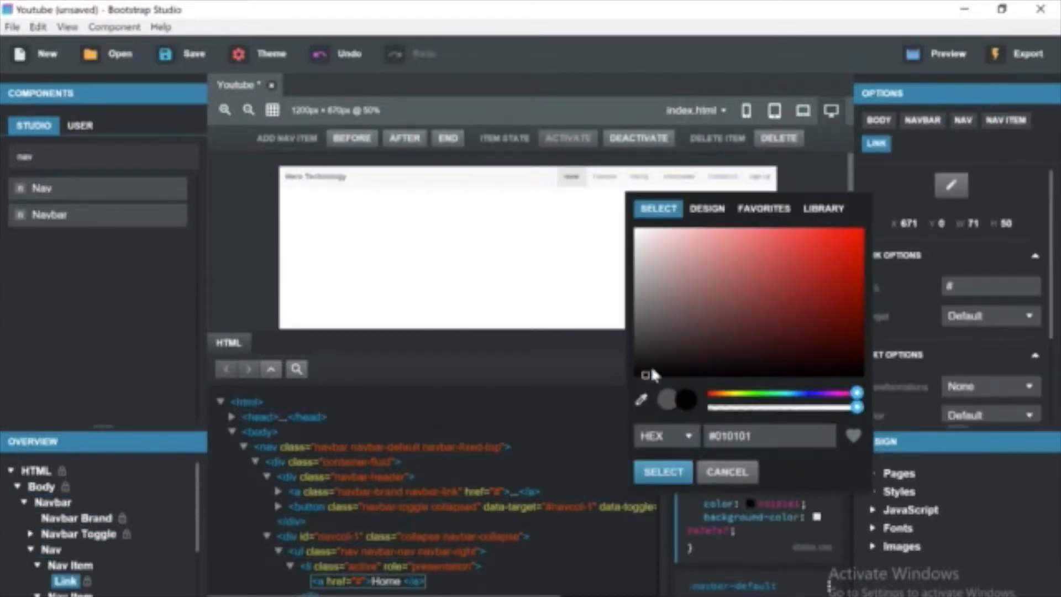
click(665, 472)
Set the Features link's text color to #000000.
click(817, 517)
click(730, 491)
click(605, 176)
click(751, 476)
click(637, 348)
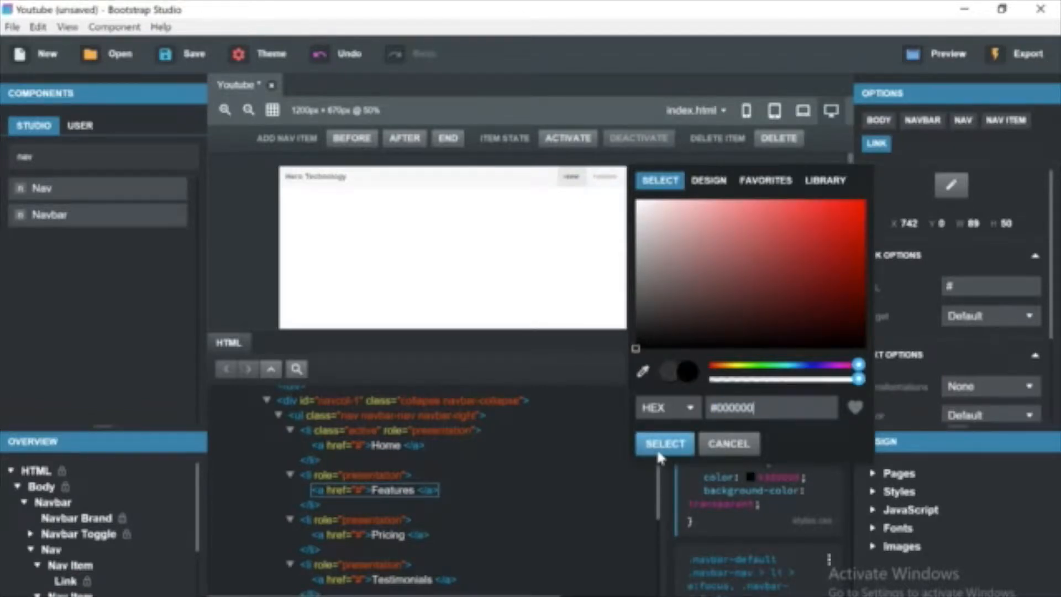
click(673, 447)
Set another nav link state color in the styles to black.
drag(852, 399, 851, 447)
click(751, 470)
click(637, 334)
click(665, 437)
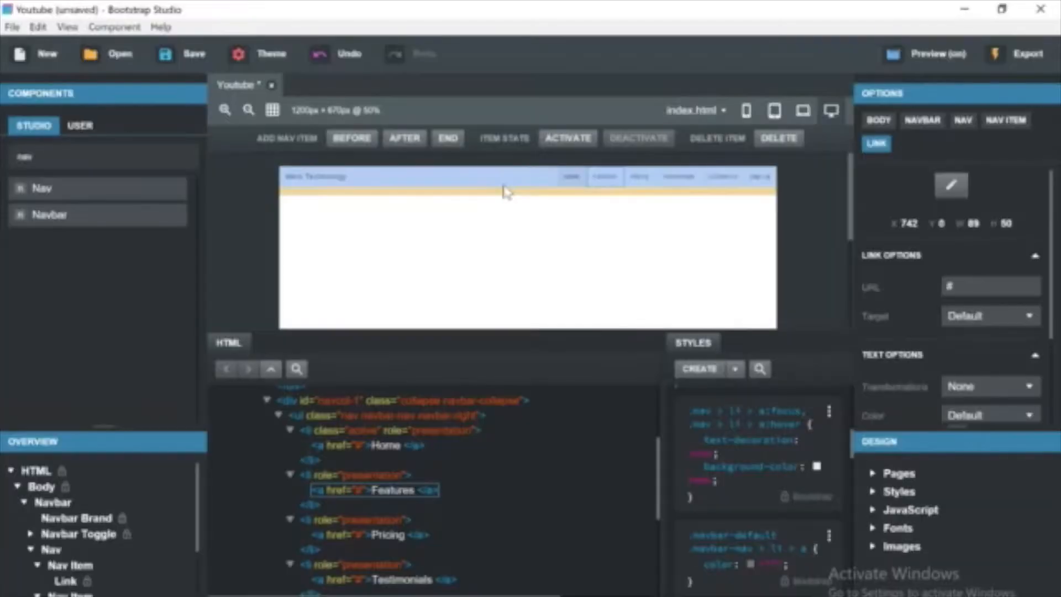
Adjust the nav links' focus and hover styles in the styles panel.
scroll(851, 450, down, 1)
drag(852, 447, 842, 503)
click(829, 421)
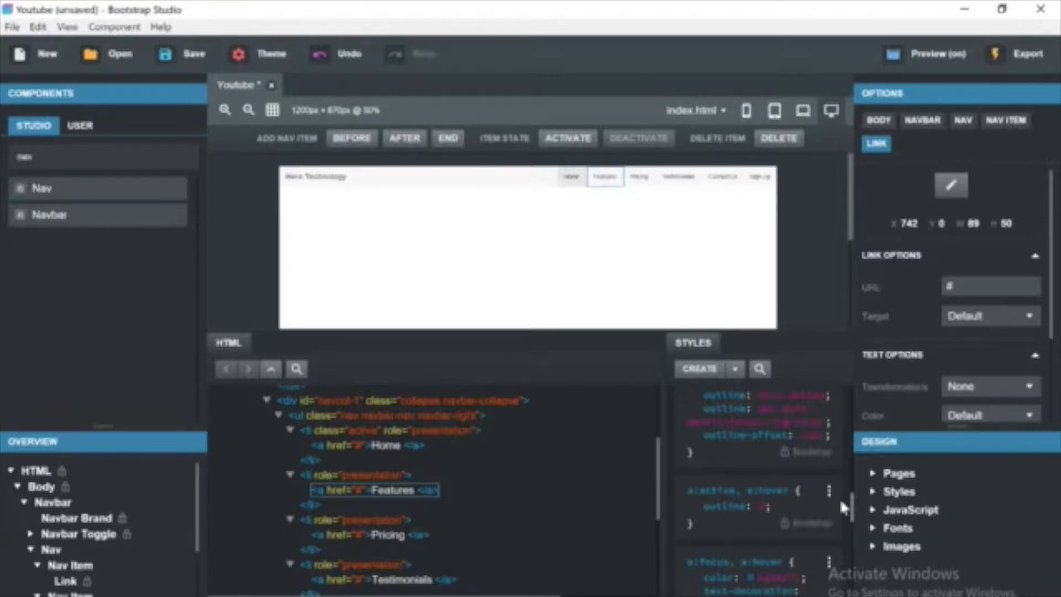
drag(840, 499, 840, 525)
click(922, 120)
drag(853, 400, 770, 455)
click(818, 548)
click(734, 520)
click(795, 575)
click(711, 546)
Adjust the active Home link's style.
click(641, 177)
click(573, 177)
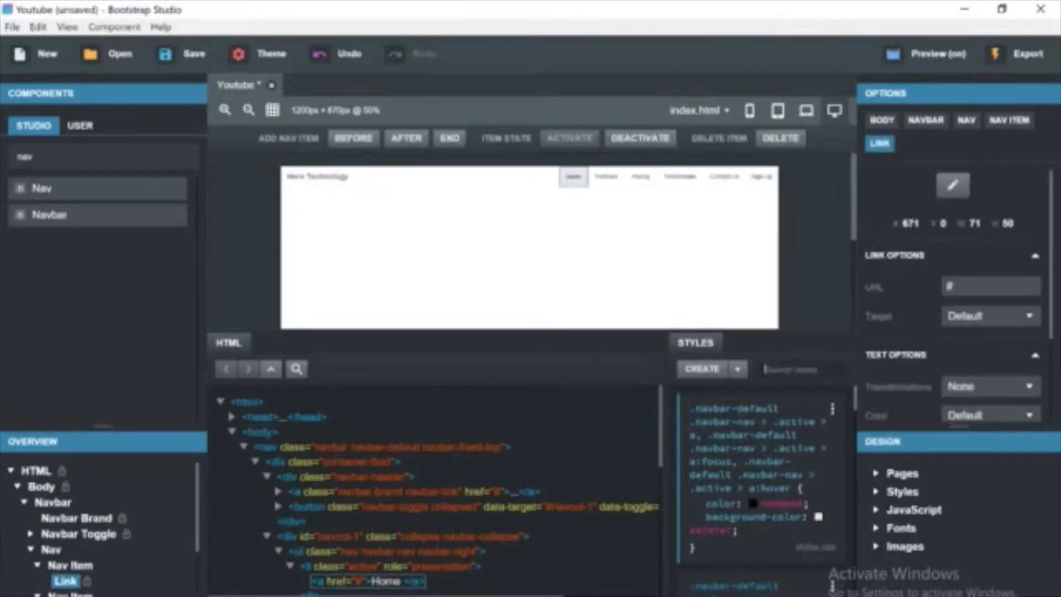
click(819, 454)
drag(793, 359, 768, 358)
click(734, 423)
Test the navigation links in the browser preview.
key(alt+Tab)
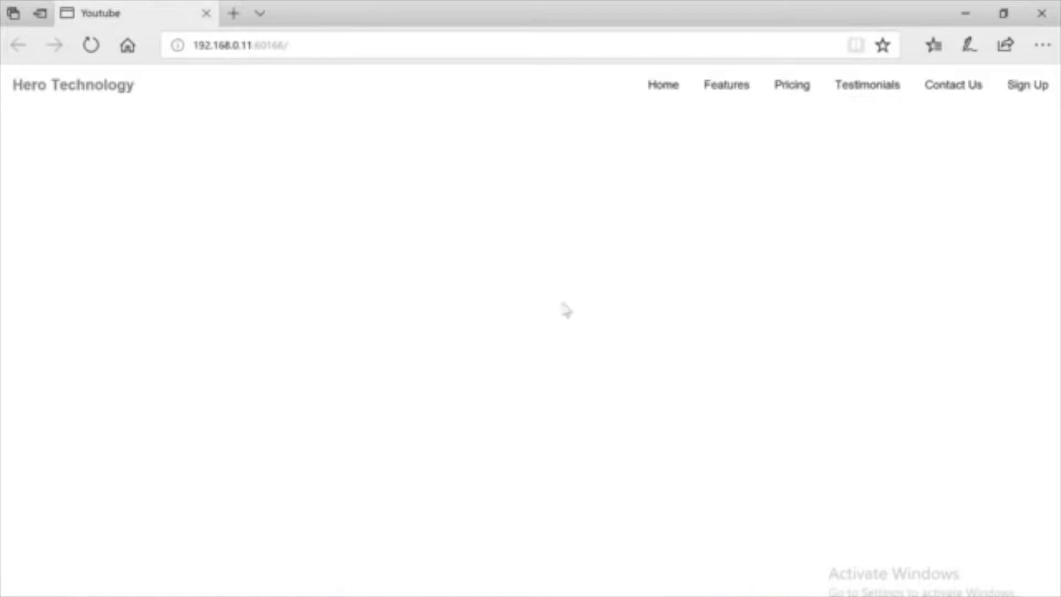
click(732, 97)
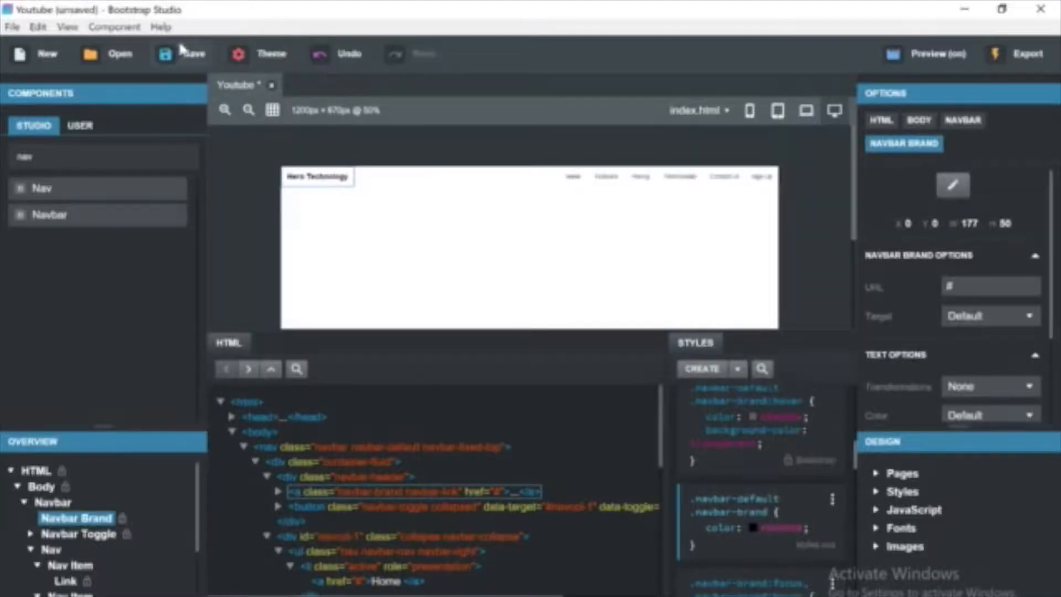
Create a folder named Web on the Desktop and save the design as Youtube.
click(183, 53)
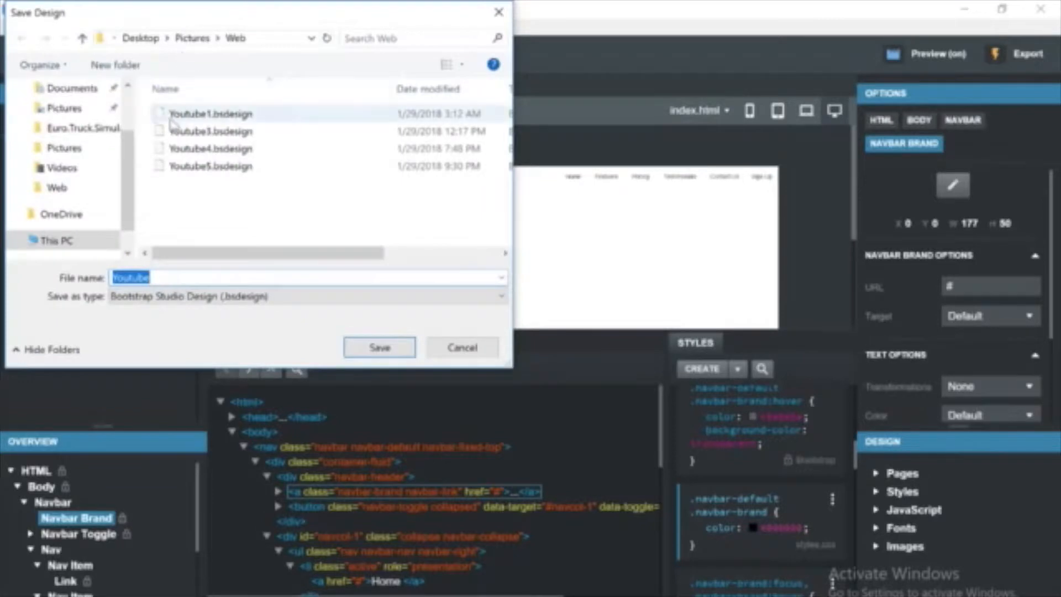
scroll(71, 138, up, 3)
click(77, 123)
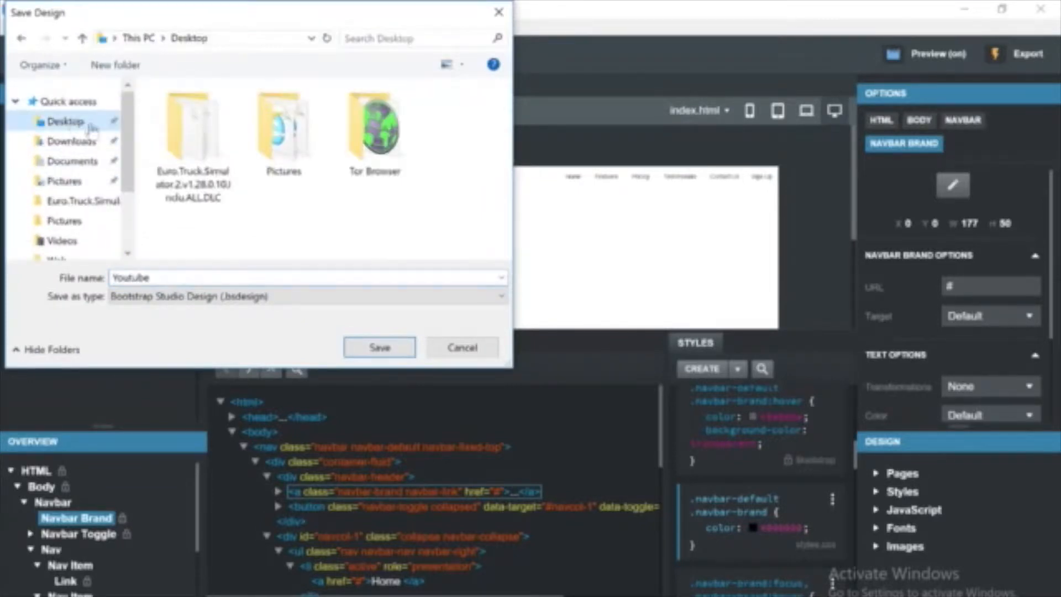
right_click(355, 220)
mouse_move(442, 379)
click(528, 376)
text(Web)
key(Return)
click(394, 348)
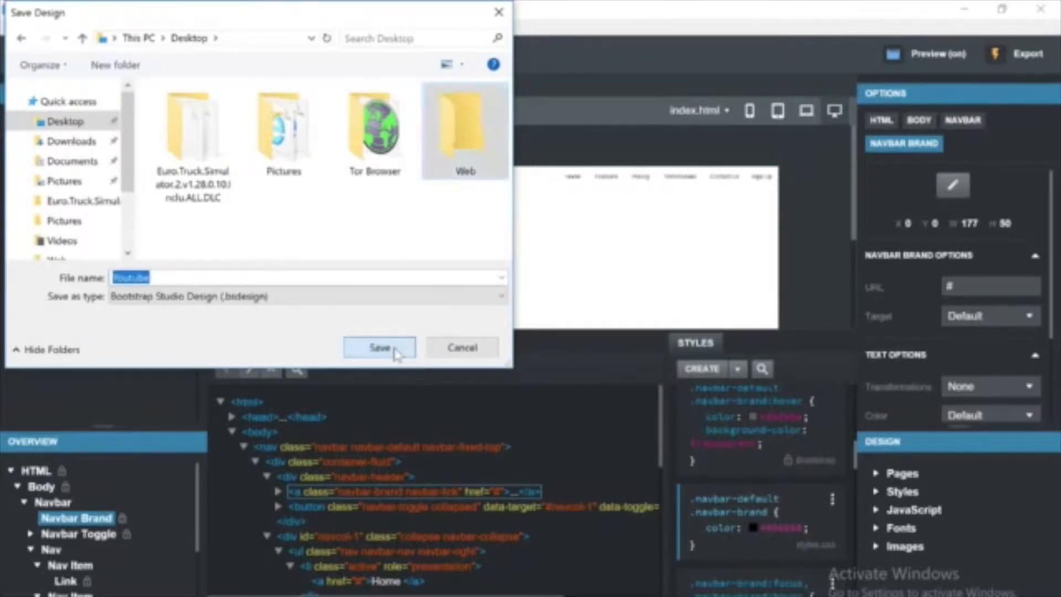
click(393, 348)
click(246, 267)
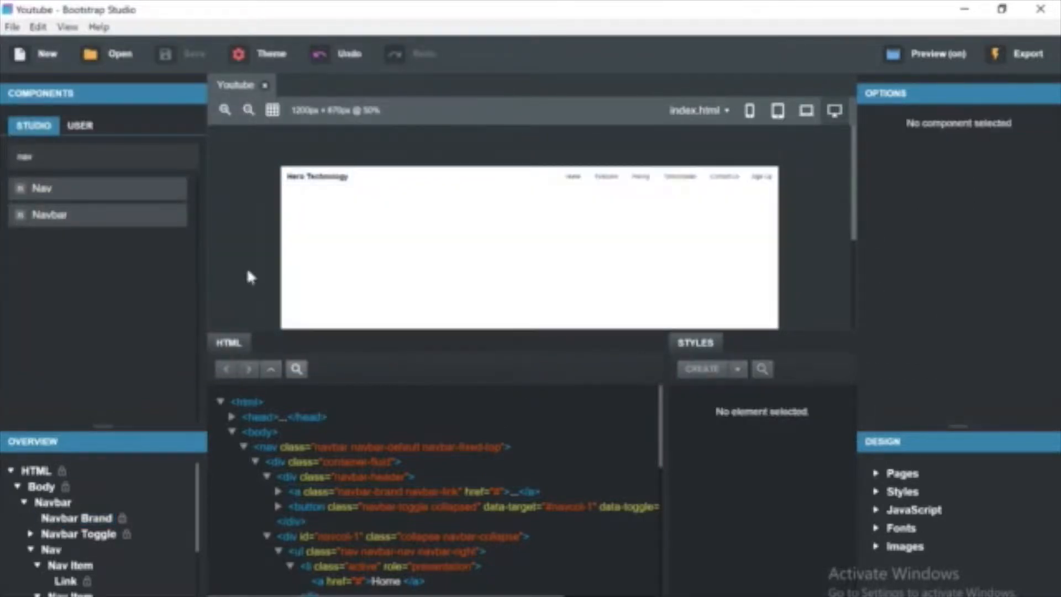
Clear the component search.
click(183, 155)
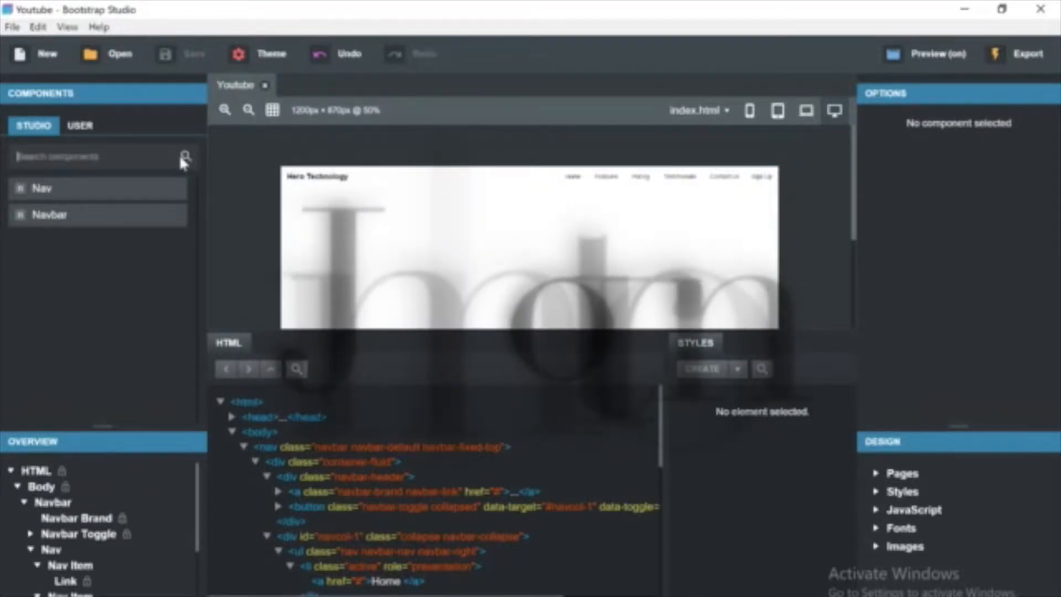
Add the Hero Technology user component to the page below the navbar.
click(97, 128)
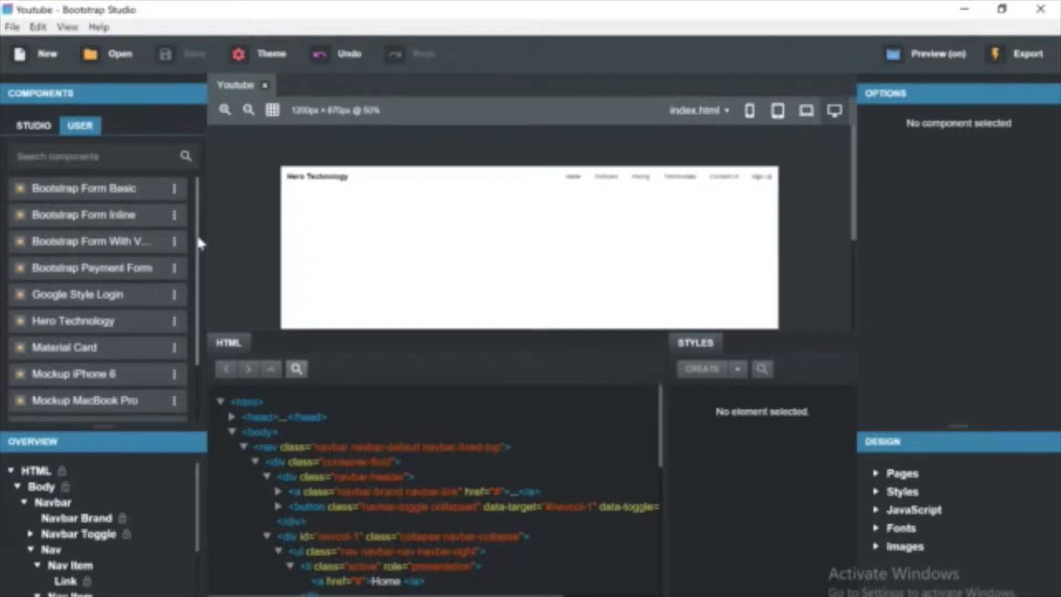
scroll(198, 242, down, 1)
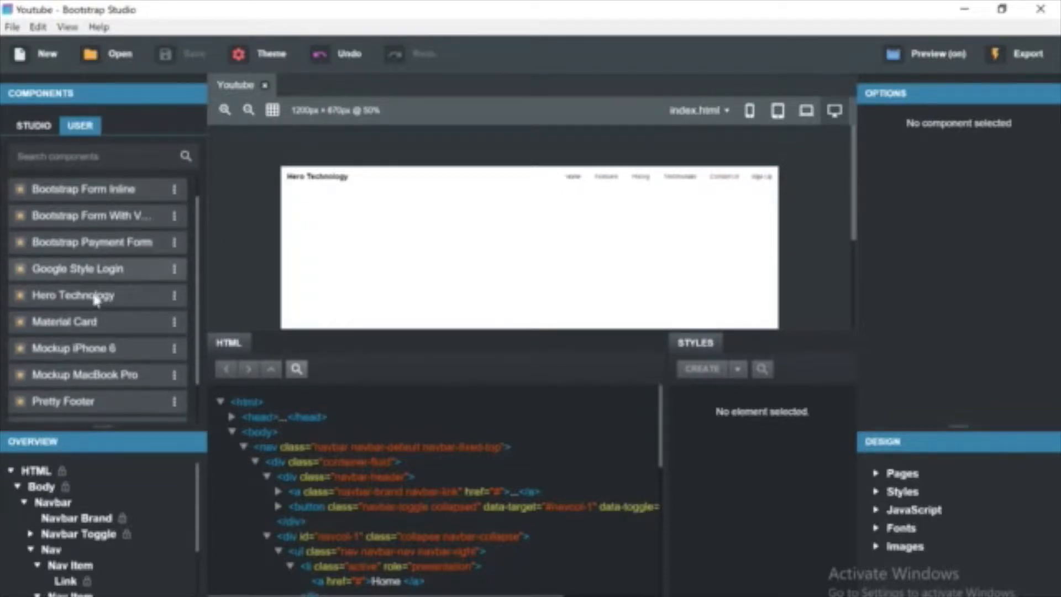
drag(87, 293, 354, 244)
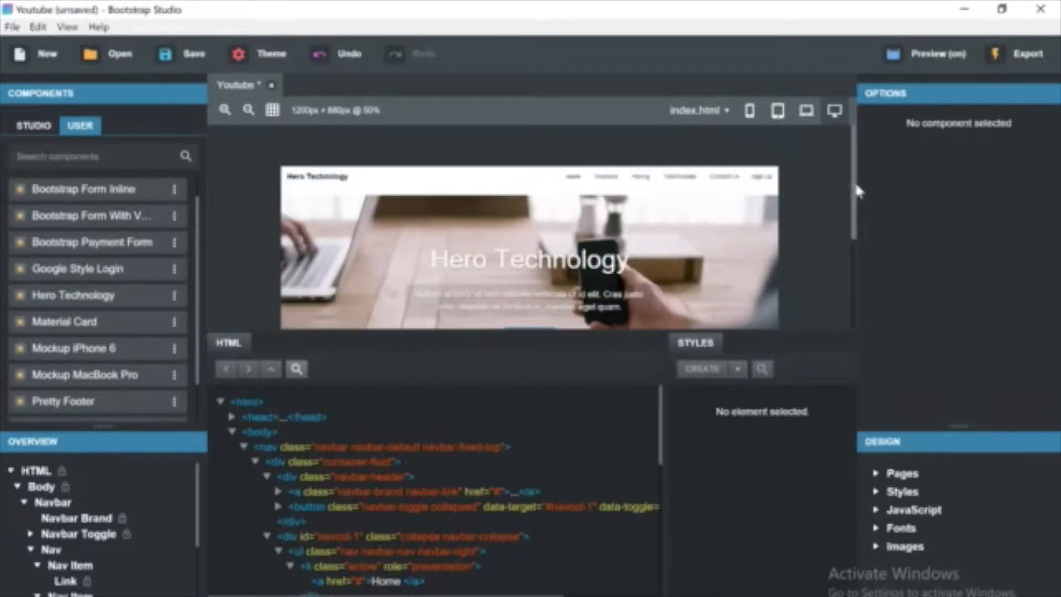
Select the hero section and try to edit the file name in its background image URL.
scroll(851, 190, down, 2)
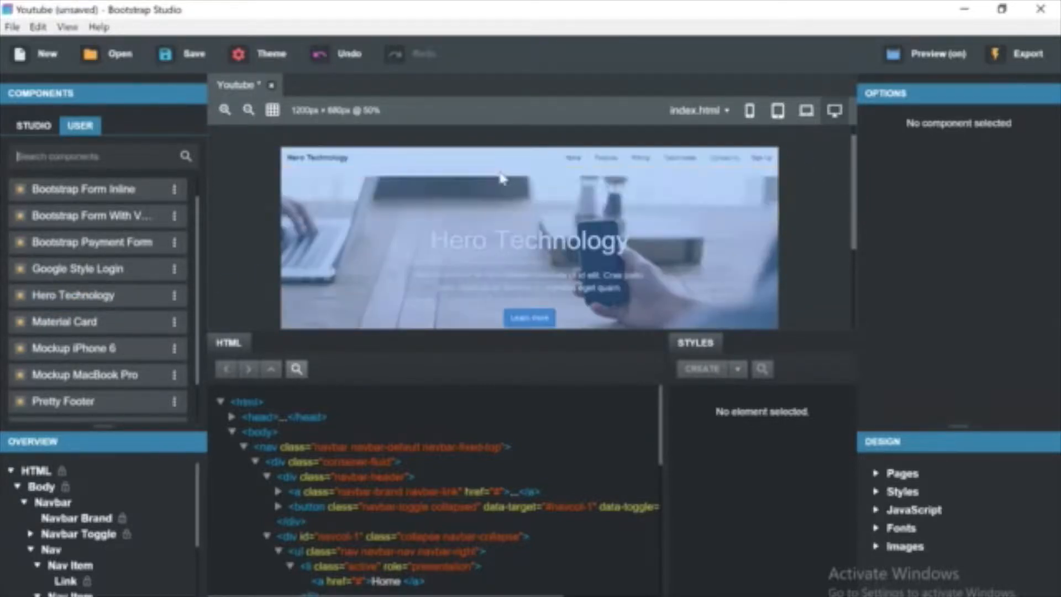
click(501, 170)
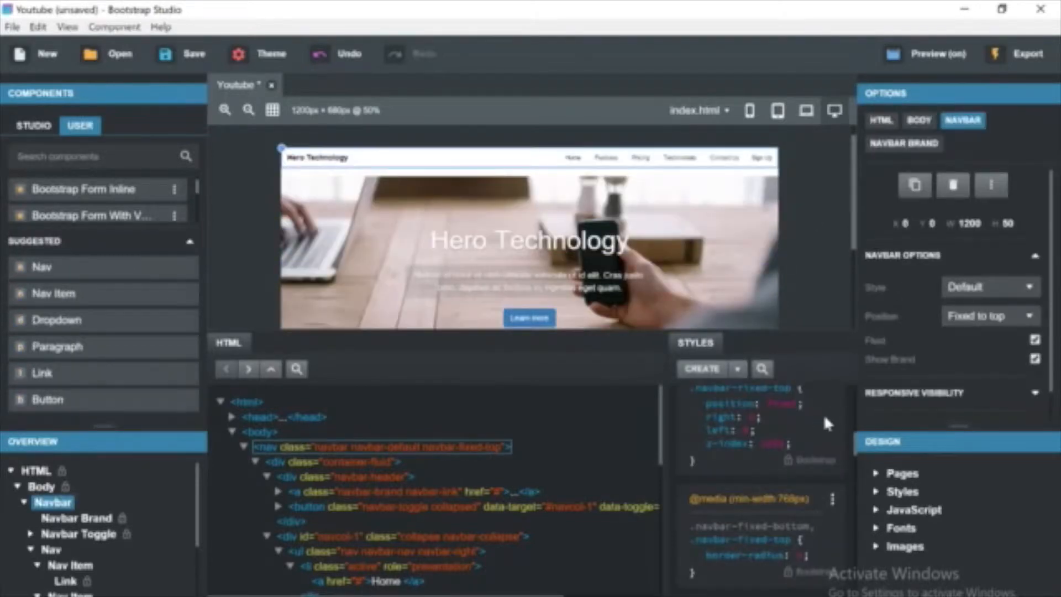
click(745, 314)
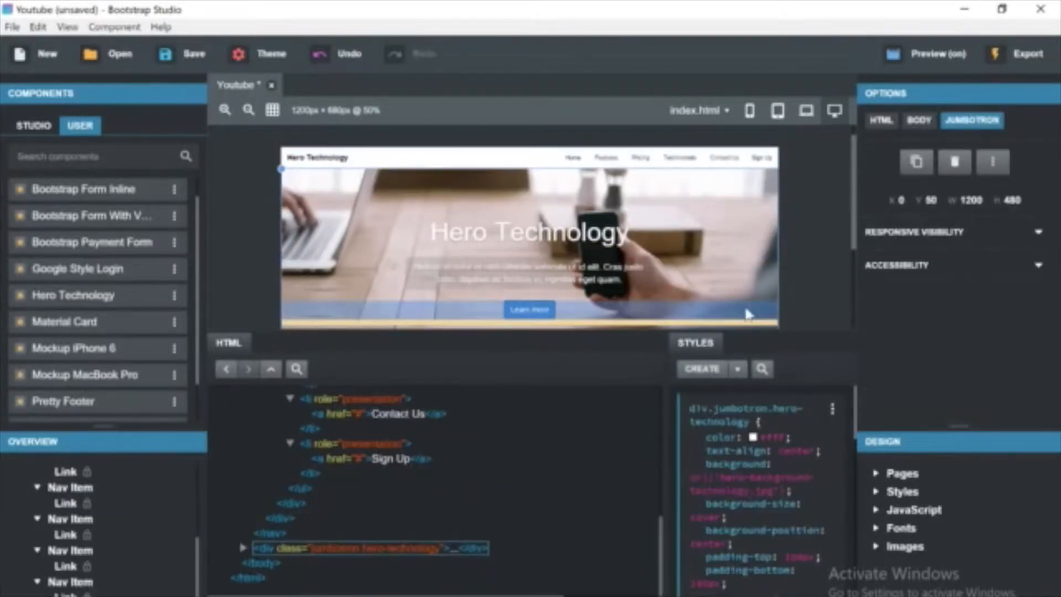
click(789, 485)
click(768, 485)
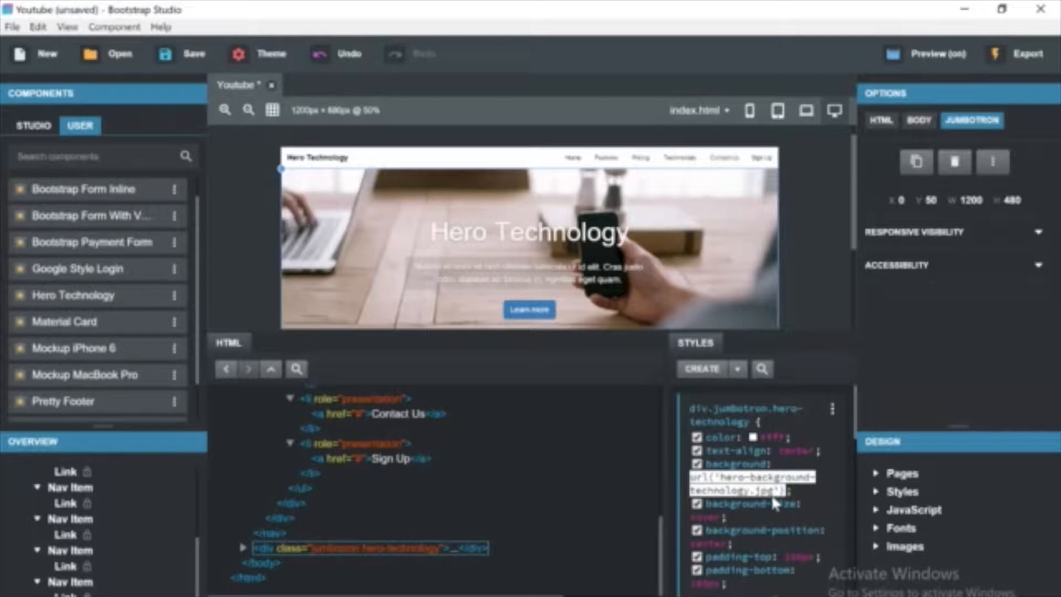
key(BackSpace)
key(BackSpace)
key(BackSpace)
key(BackSpace)
key(BackSpace)
key(BackSpace)
key(BackSpace)
key(BackSpace)
key(BackSpace)
key(BackSpace)
key(BackSpace)
key(BackSpace)
key(BackSpace)
key(BackSpace)
key(BackSpace)
key(BackSpace)
key(BackSpace)
key(BackSpace)
key(BackSpace)
key(BackSpace)
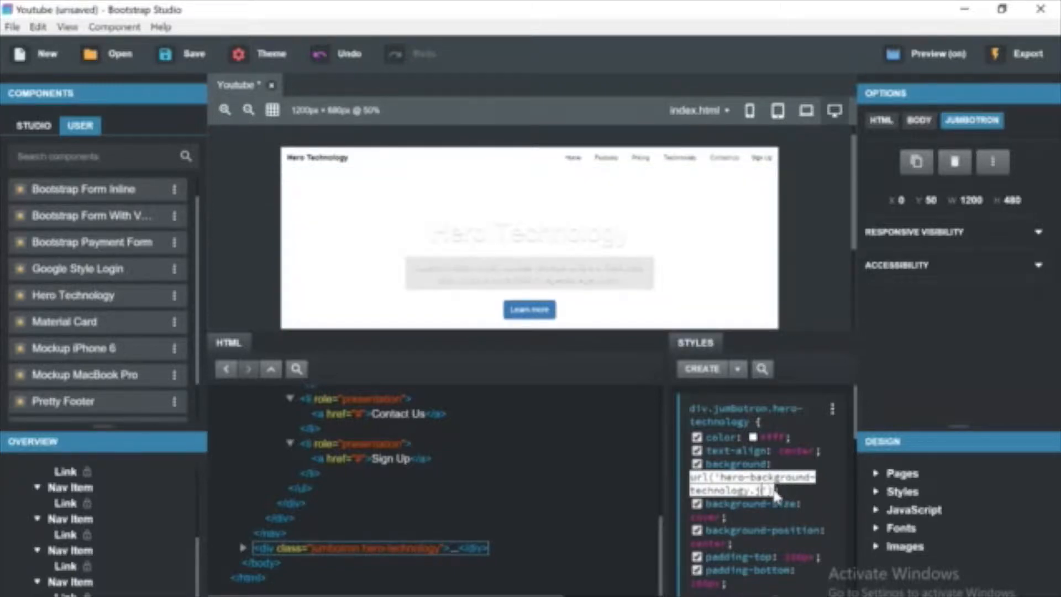
key(BackSpace)
key(BackSpace)
key(BackSpace)
key(BackSpace)
key(BackSpace)
key(BackSpace)
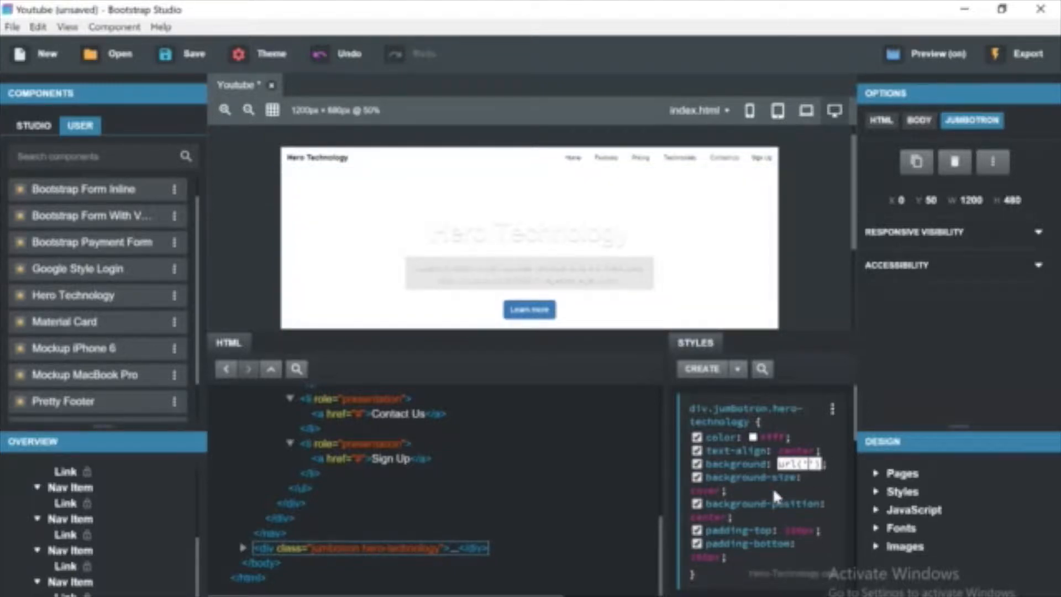
key(BackSpace)
key(BackSpace)
key(BackSpace)
text((')
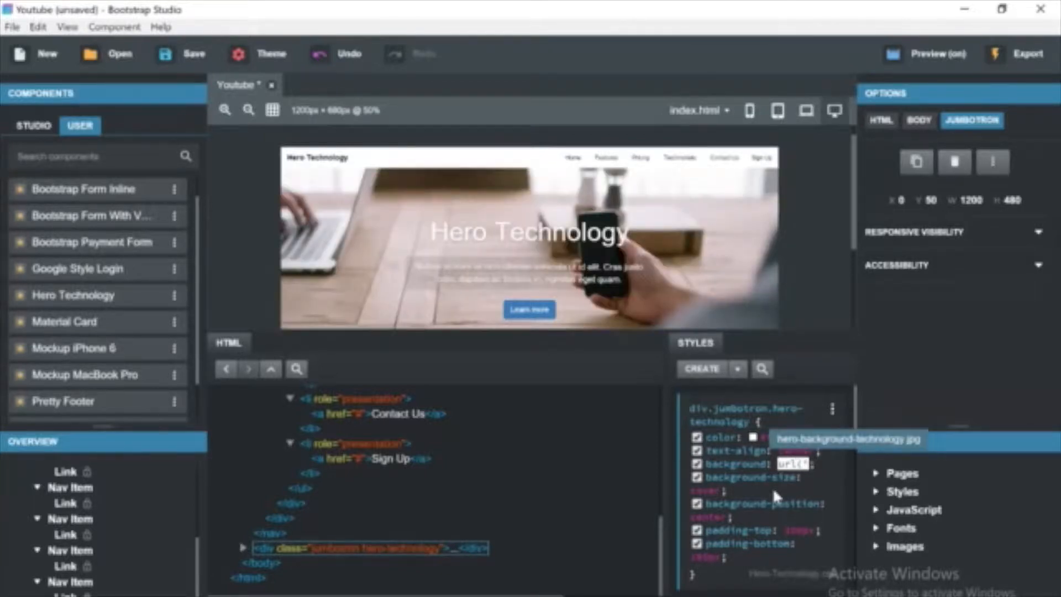
click(808, 473)
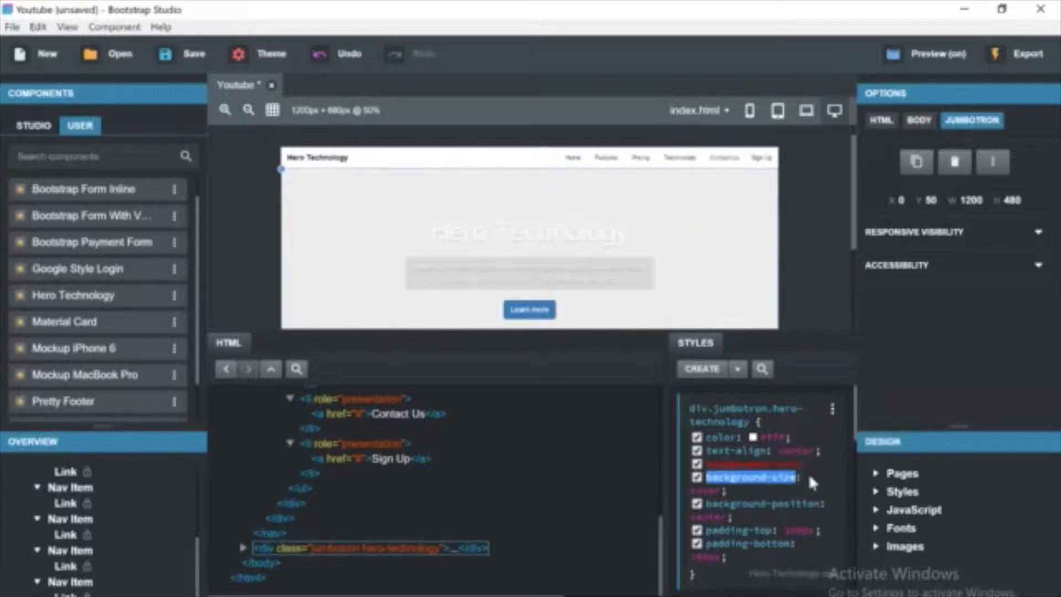
Import the image blake-connally-373084.jpg from the Pictures folder into the design's images.
click(878, 545)
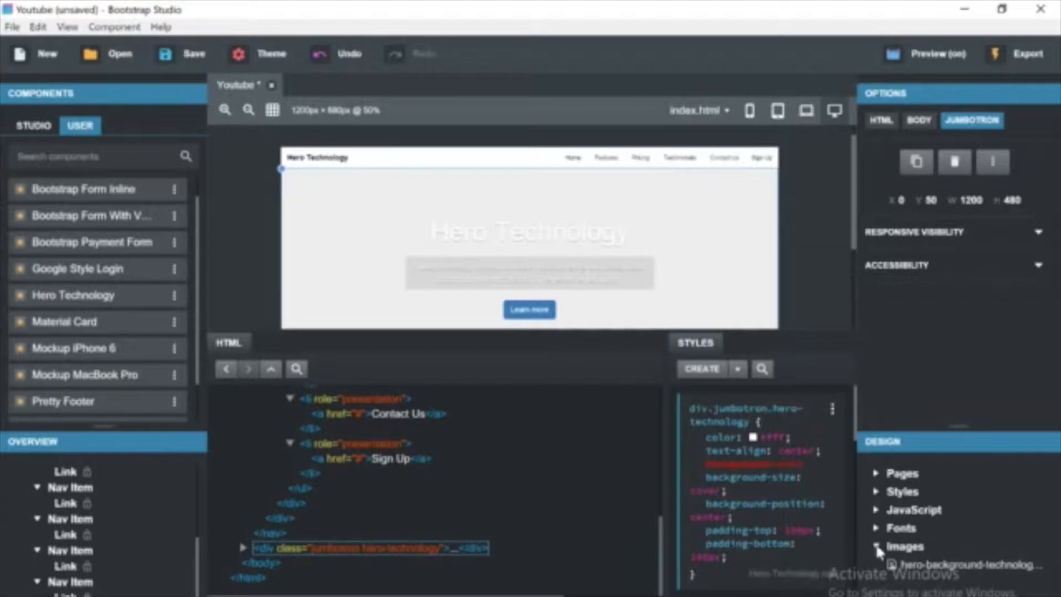
click(964, 9)
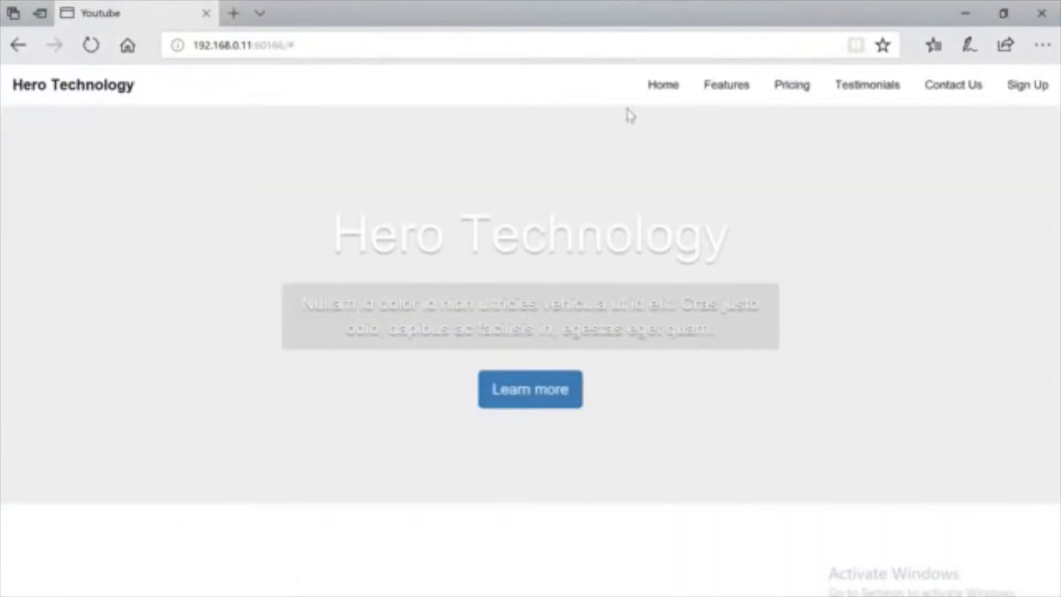
click(968, 9)
double_click(217, 114)
click(773, 218)
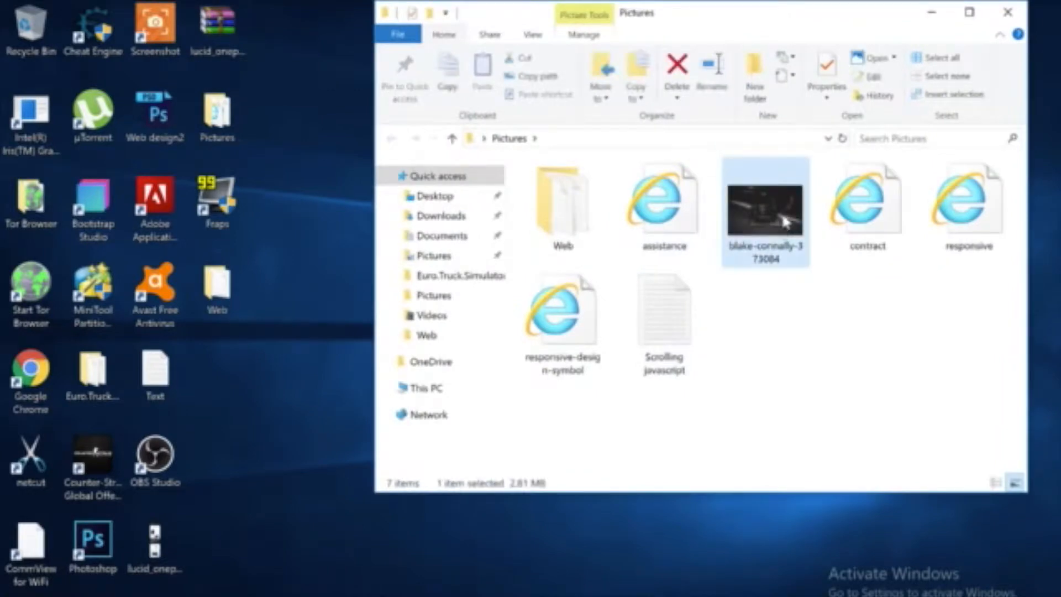
key(alt+Tab)
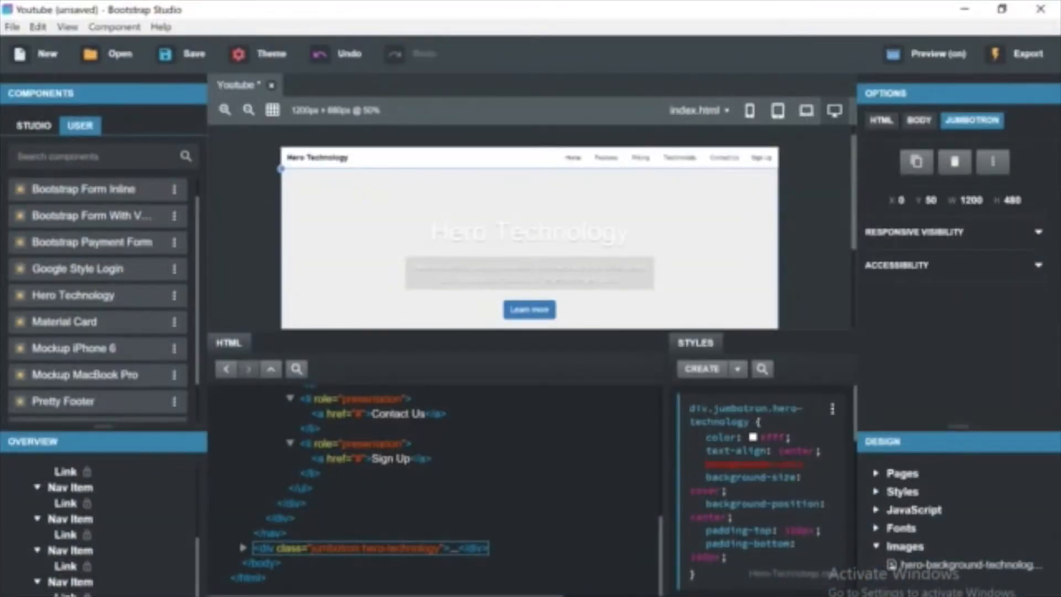
key(alt+Tab)
drag(749, 243, 920, 572)
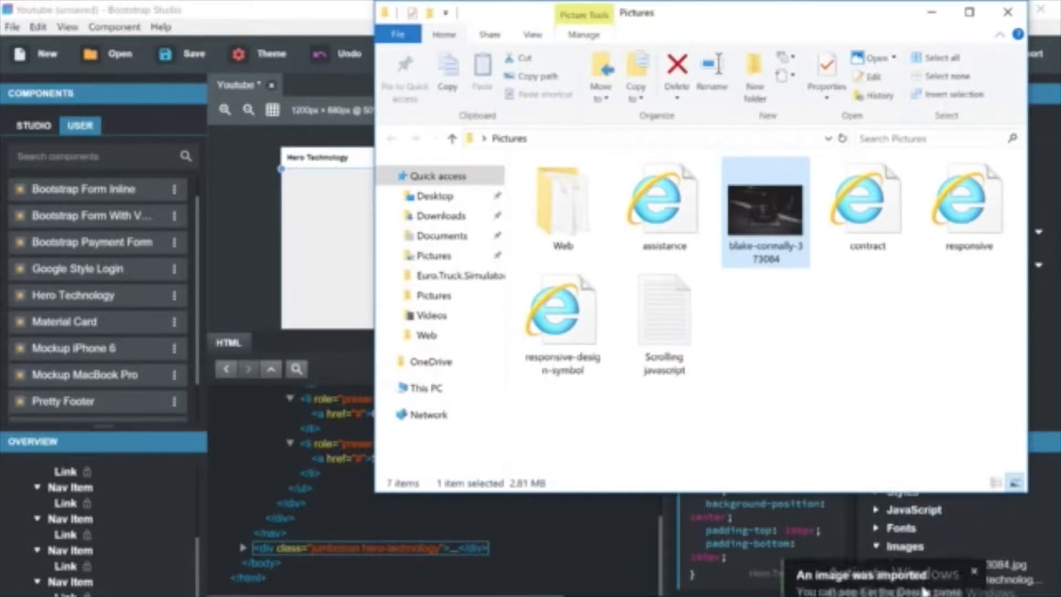
click(960, 568)
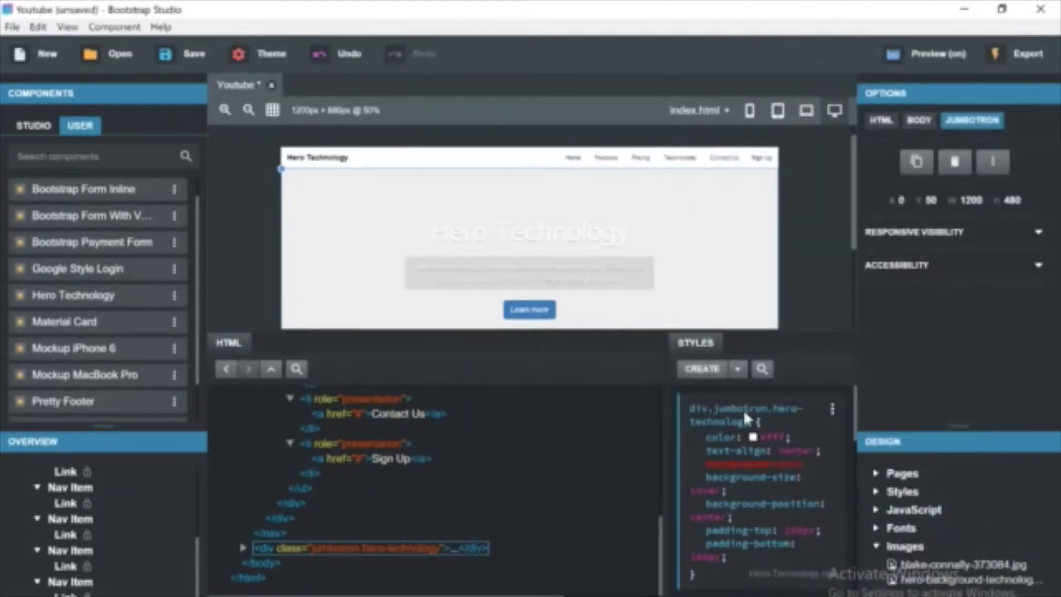
Set the hero section's background to url('blake-connally-373084.jpg').
double_click(787, 465)
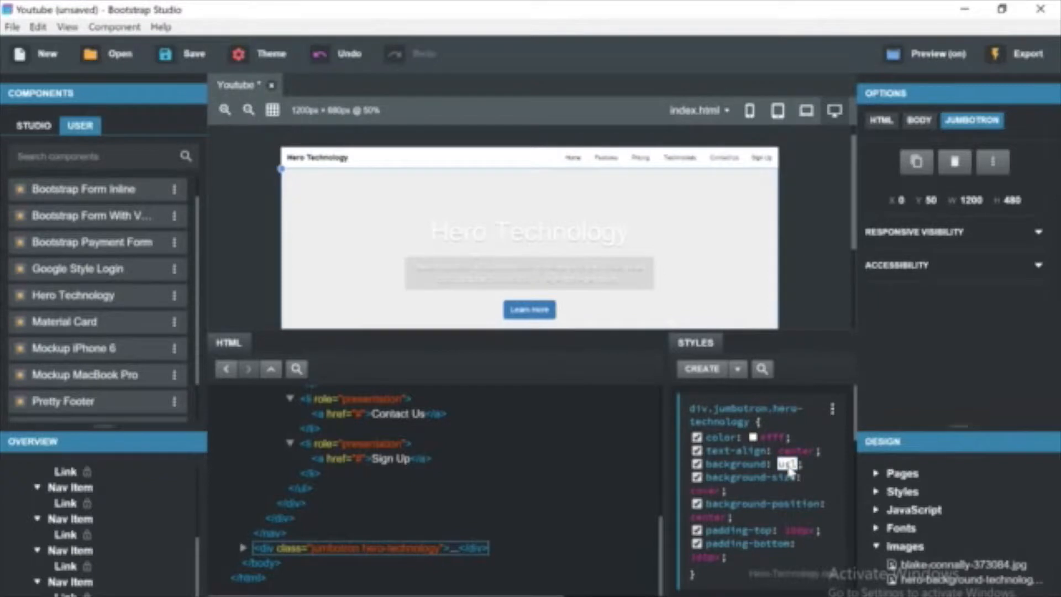
text(()
key(Return)
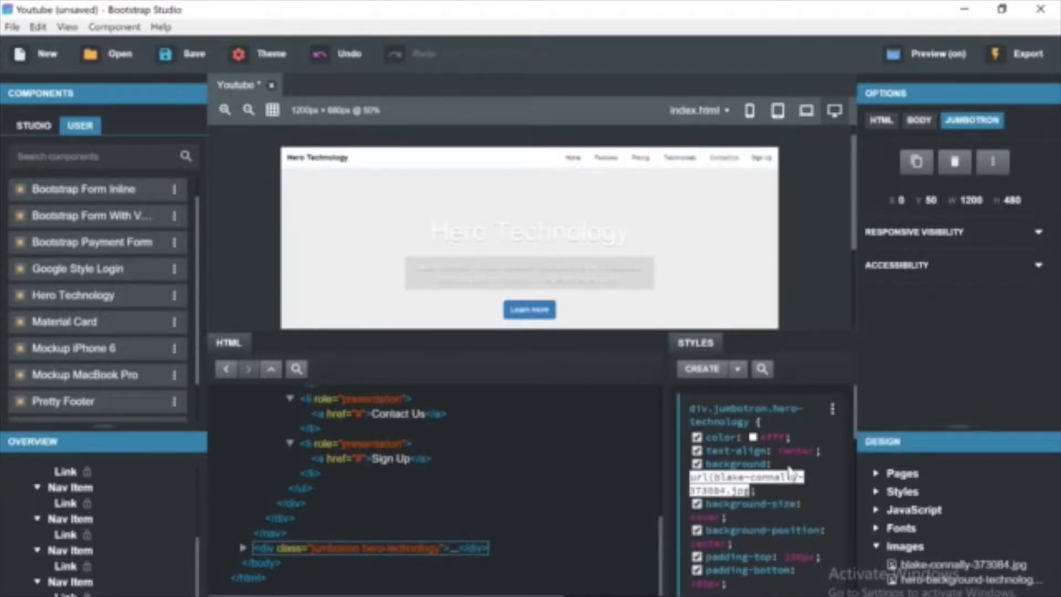
text('))
text(')
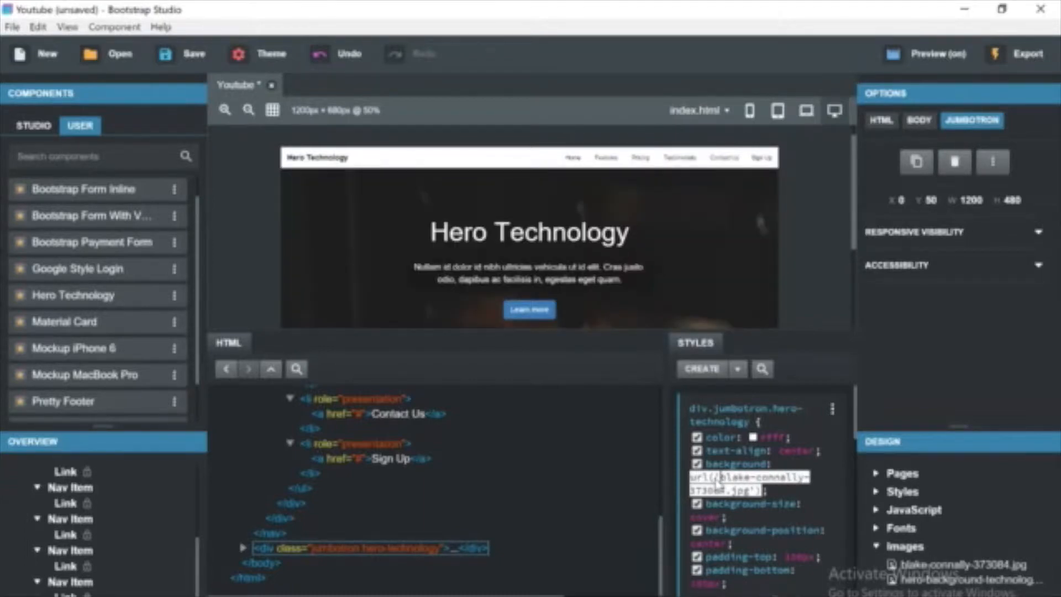
key(Return)
Inspect the navbar's and hero section's background style rules by filtering the styles for back.
scroll(850, 221, down, 2)
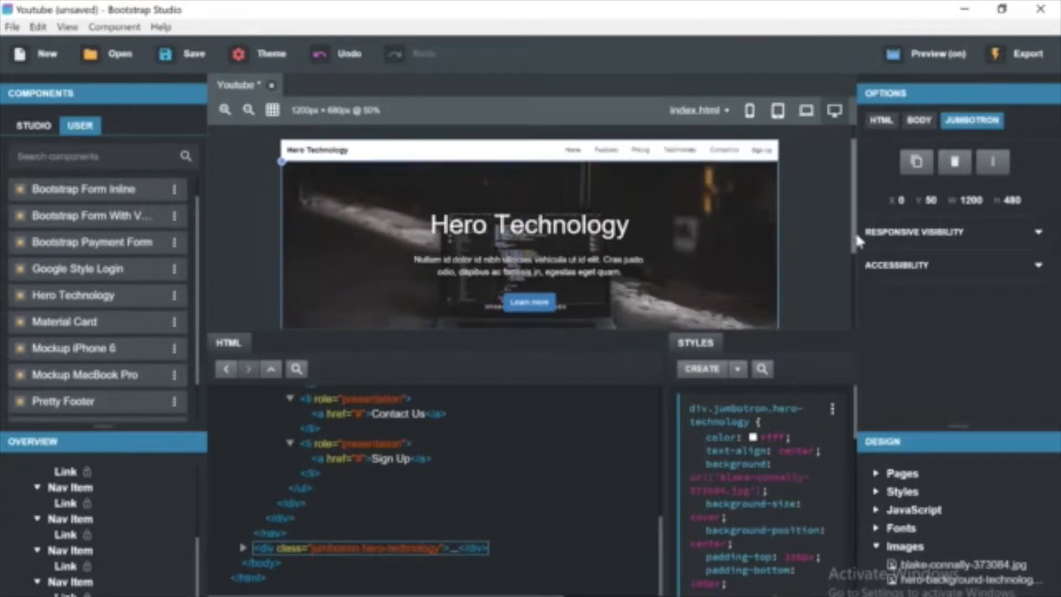
scroll(858, 254, down, 2)
scroll(854, 243, up, 2)
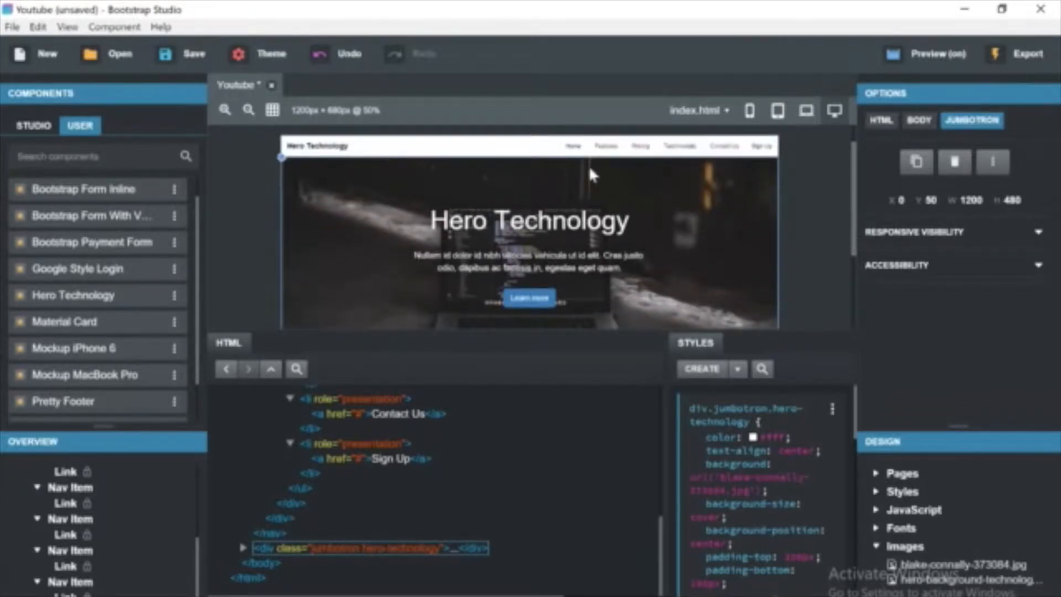
click(548, 154)
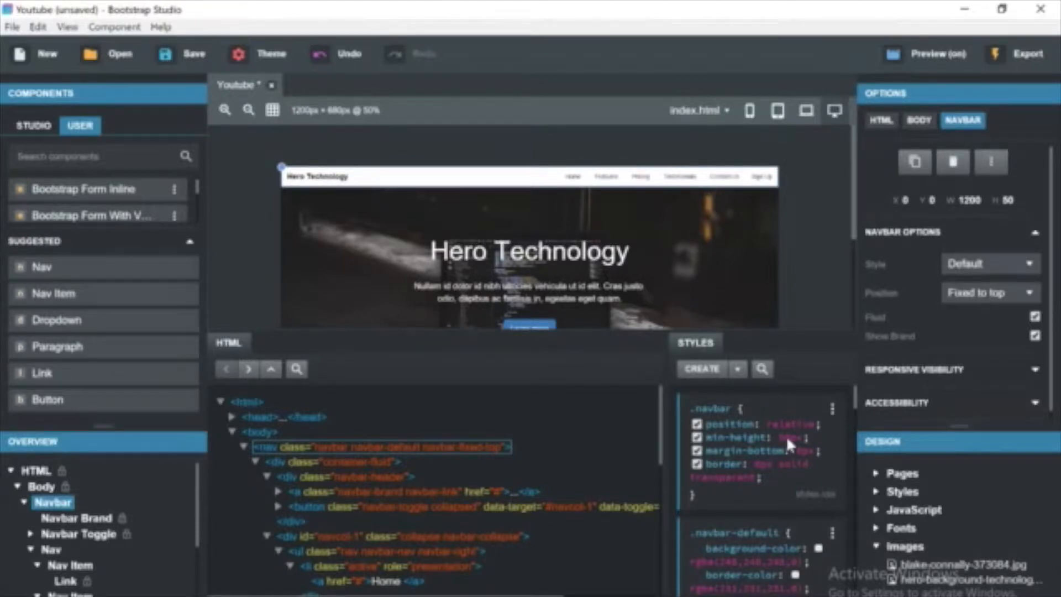
click(762, 369)
text(back)
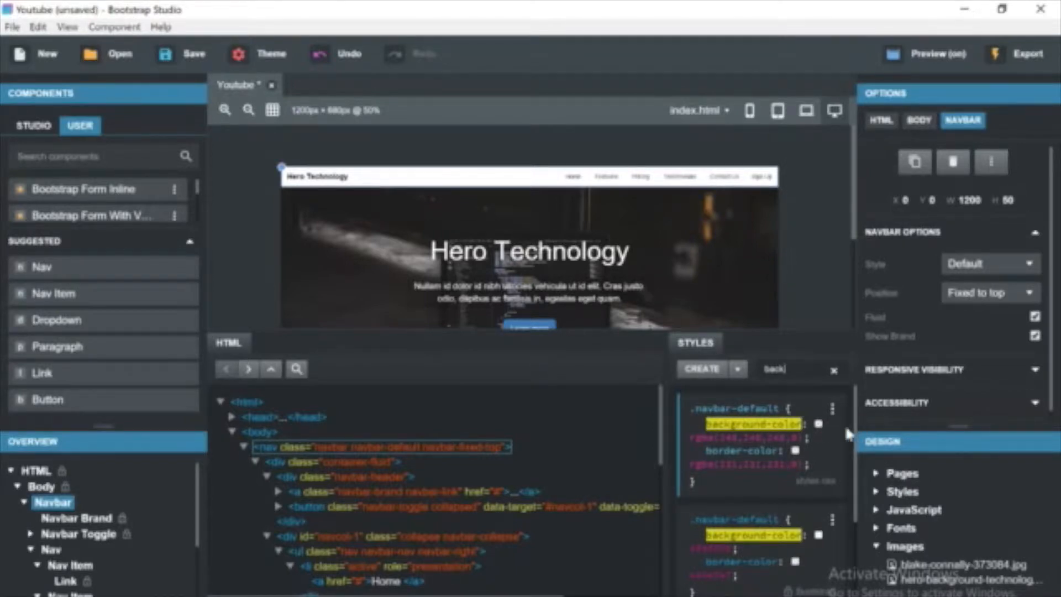
click(818, 424)
click(740, 401)
drag(855, 514, 858, 569)
scroll(858, 569, up, 1)
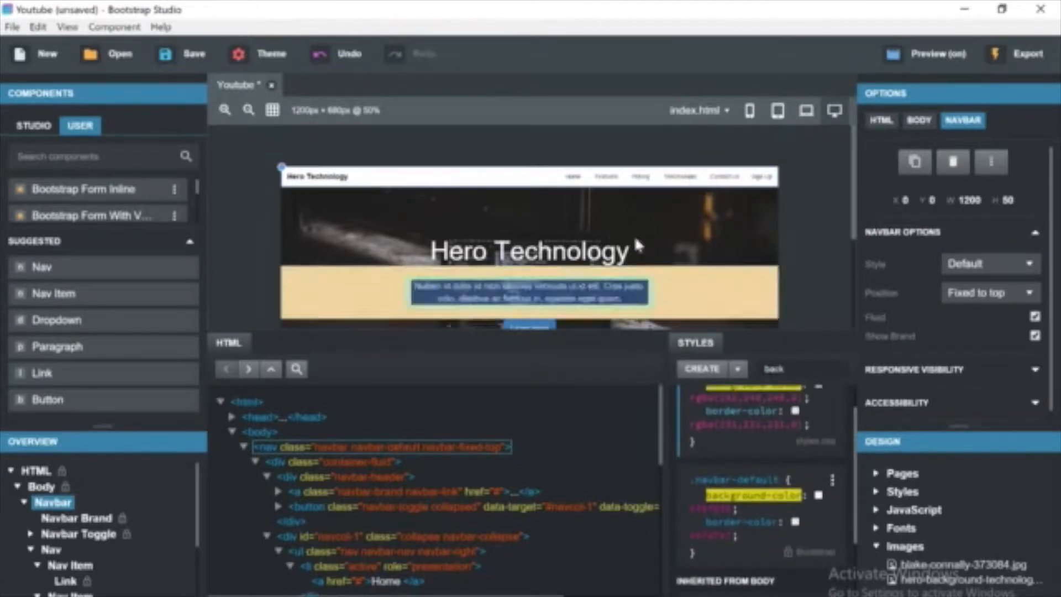
click(602, 263)
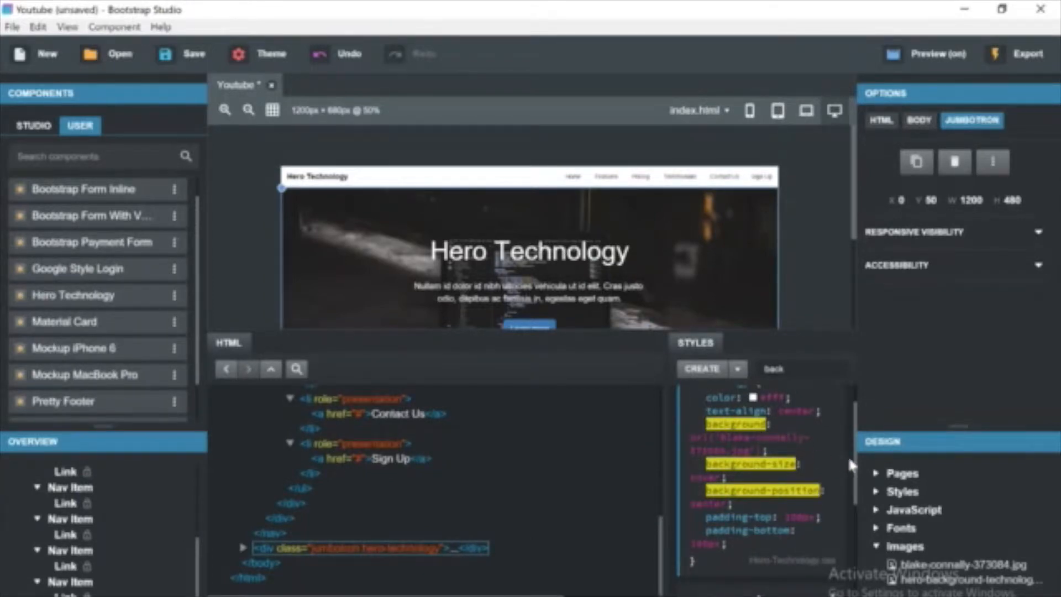
drag(855, 454, 854, 394)
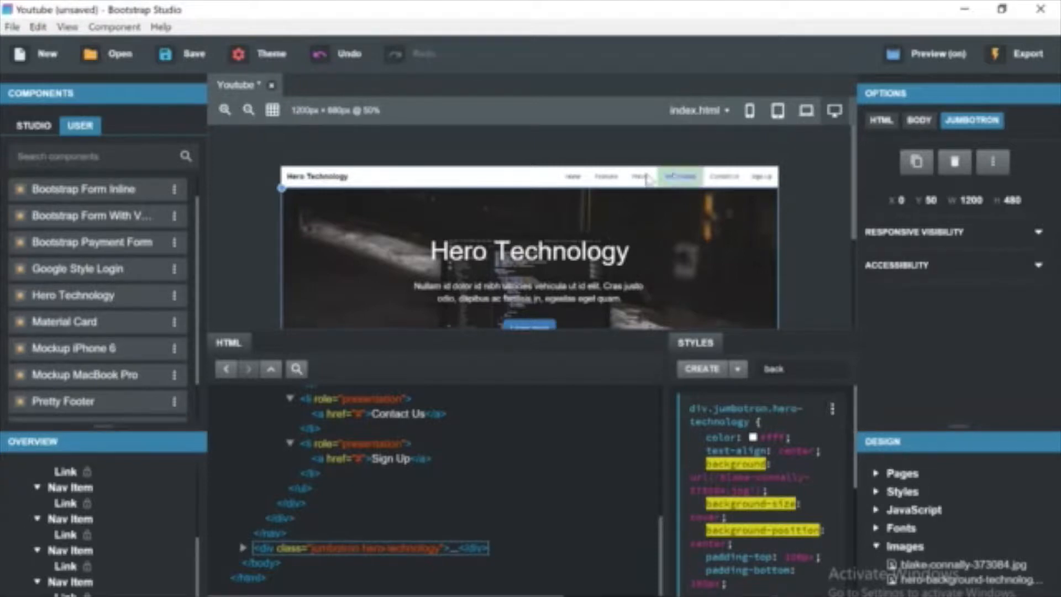
Set the navbar's .navbar position property to absolute.
click(505, 187)
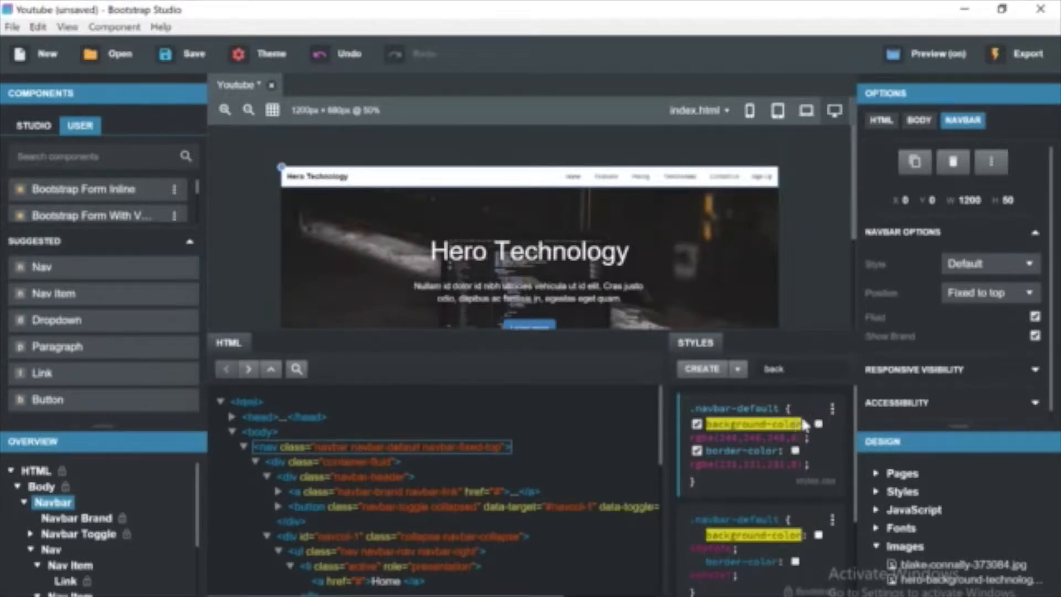
click(834, 371)
text(posi)
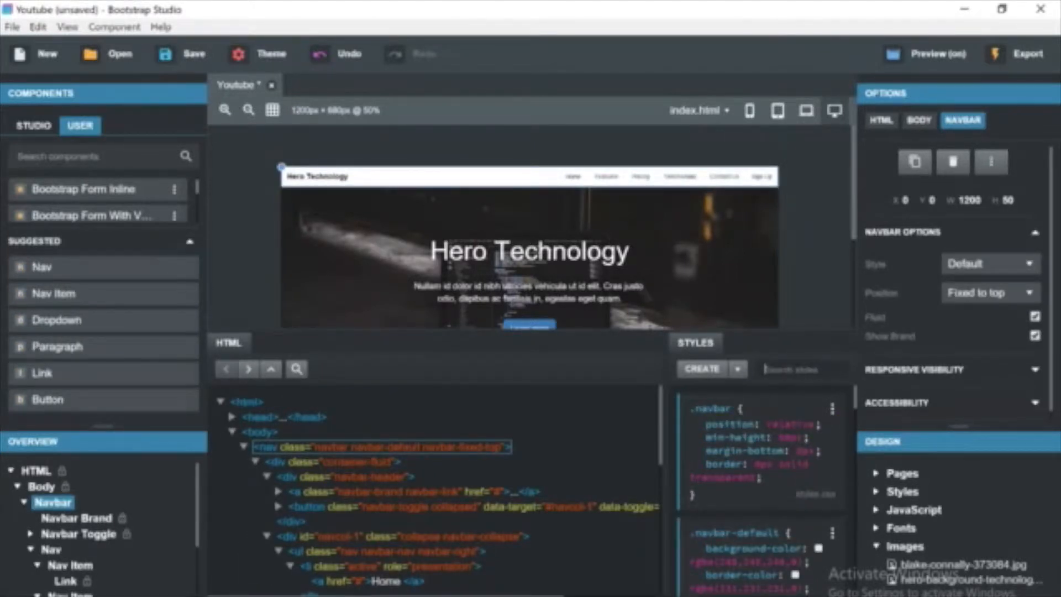
click(796, 424)
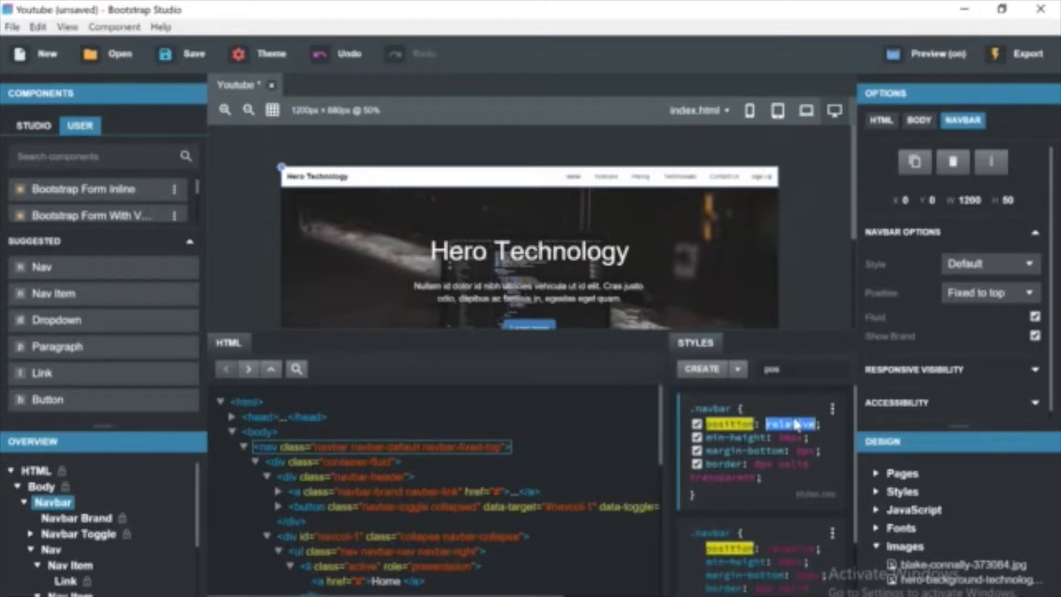
text(absolute)
key(Return)
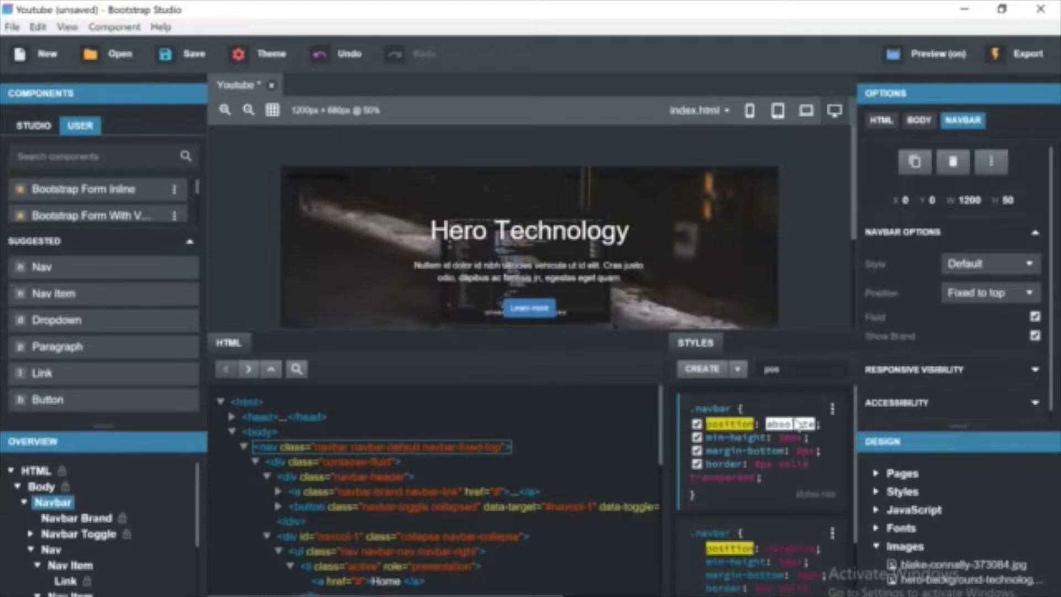
Select the navbar brand and set its hover text color to white.
click(833, 297)
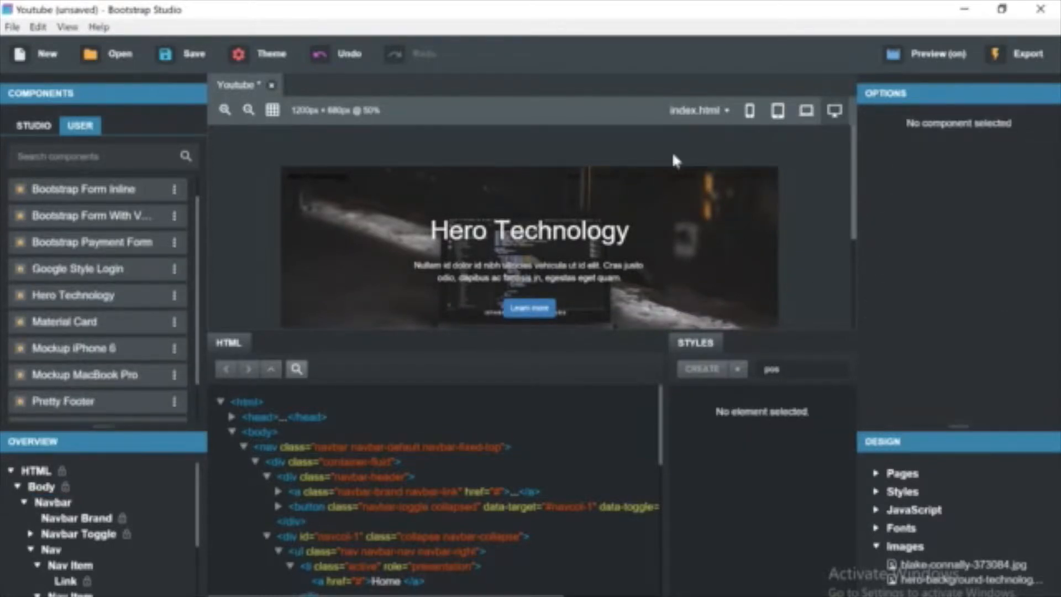
click(310, 185)
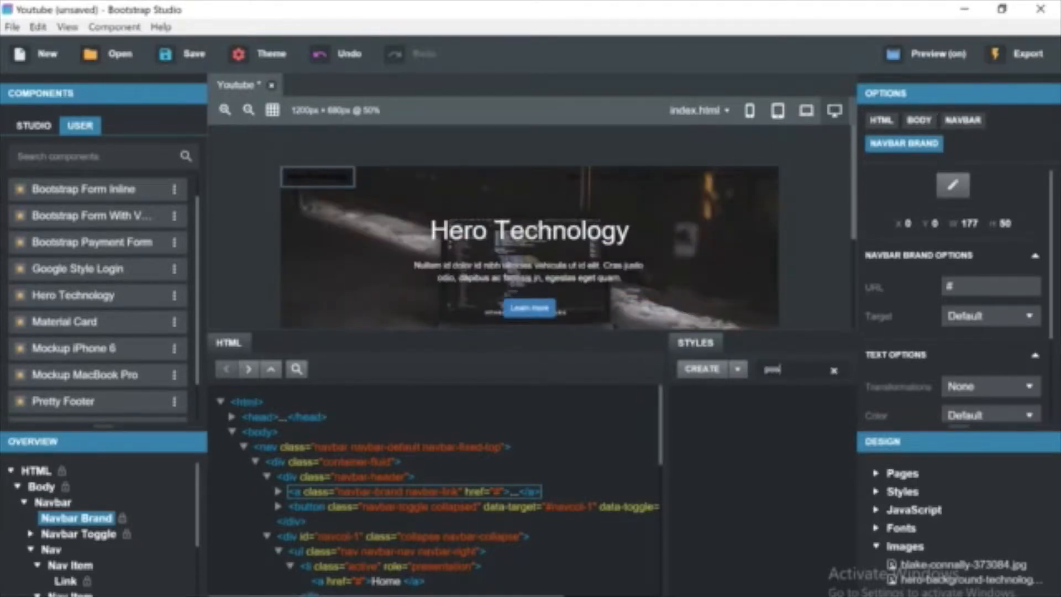
click(833, 370)
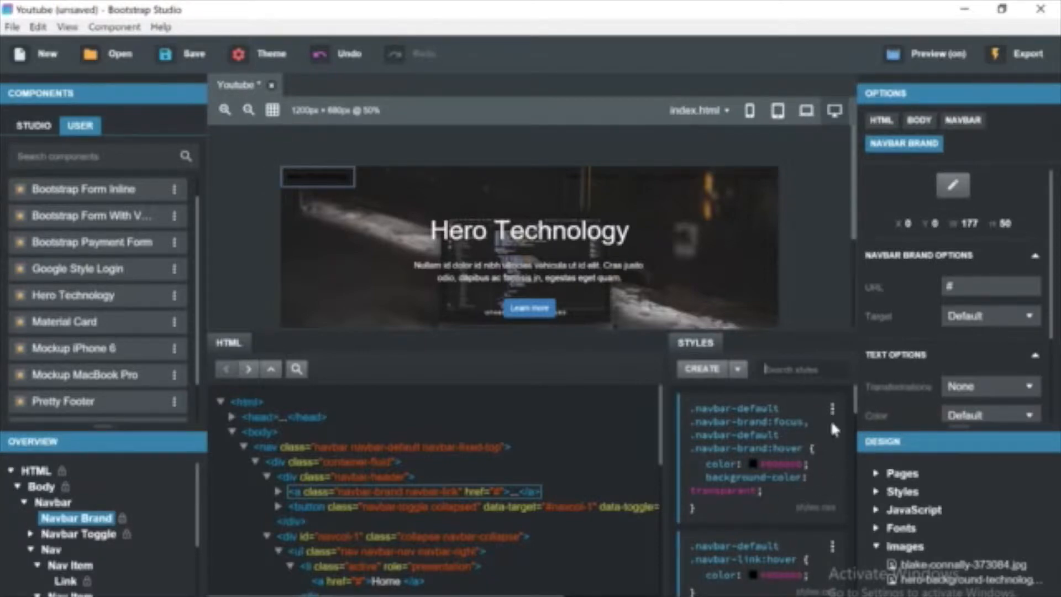
click(751, 463)
click(637, 191)
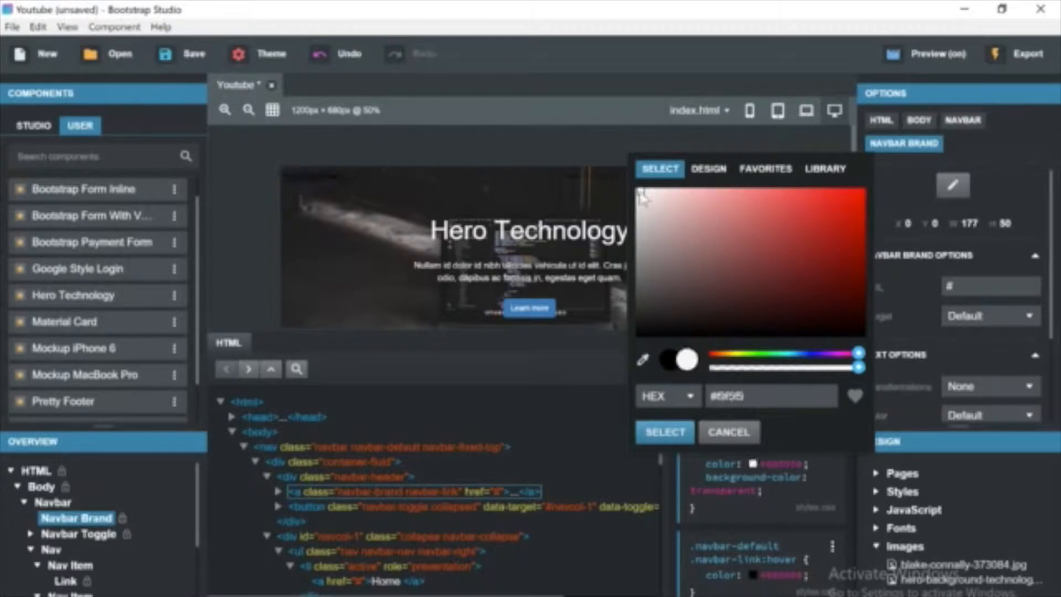
click(664, 431)
Set the navbar link hover color in the navbar-default rule to #ffffff.
click(752, 575)
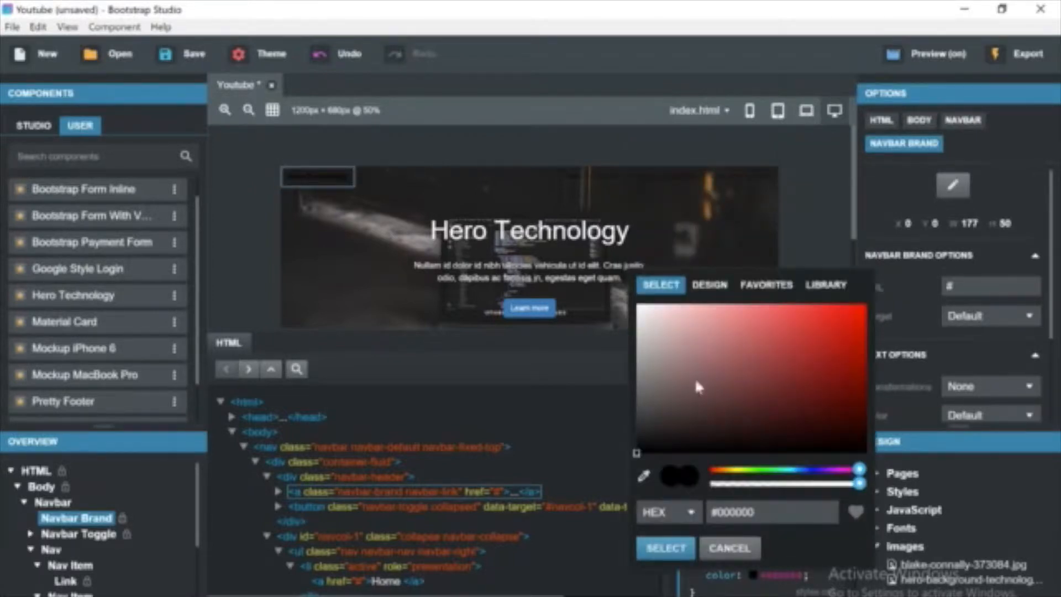
click(640, 310)
click(641, 305)
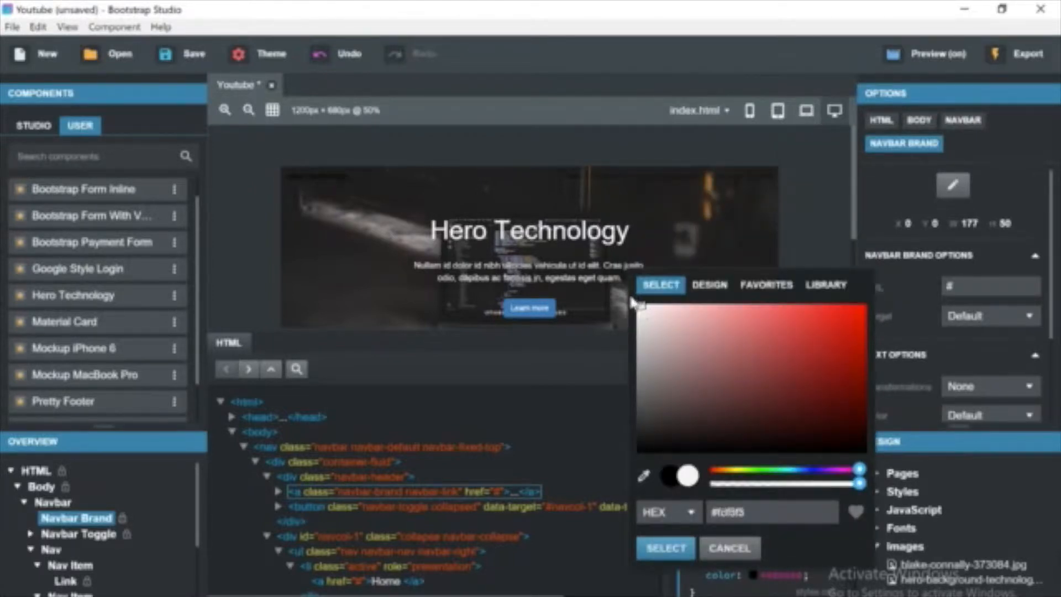
text(#fff)
click(665, 548)
click(753, 575)
text(#ffffff)
click(673, 546)
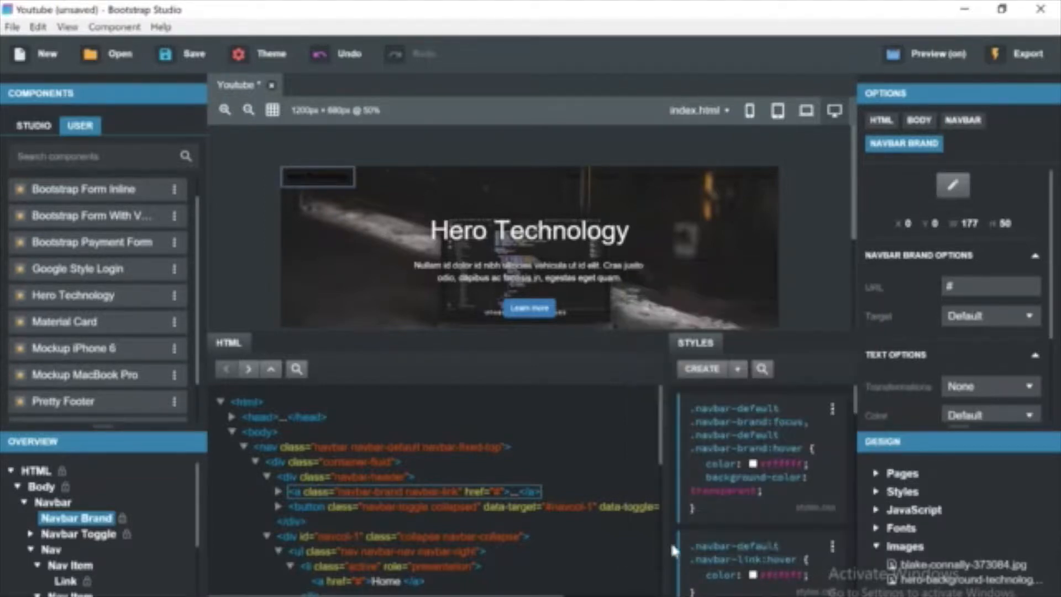
Set the .navbar-default .navbar-brand text color to ffffff.
scroll(854, 412, up, 3)
scroll(853, 412, up, 5)
click(752, 469)
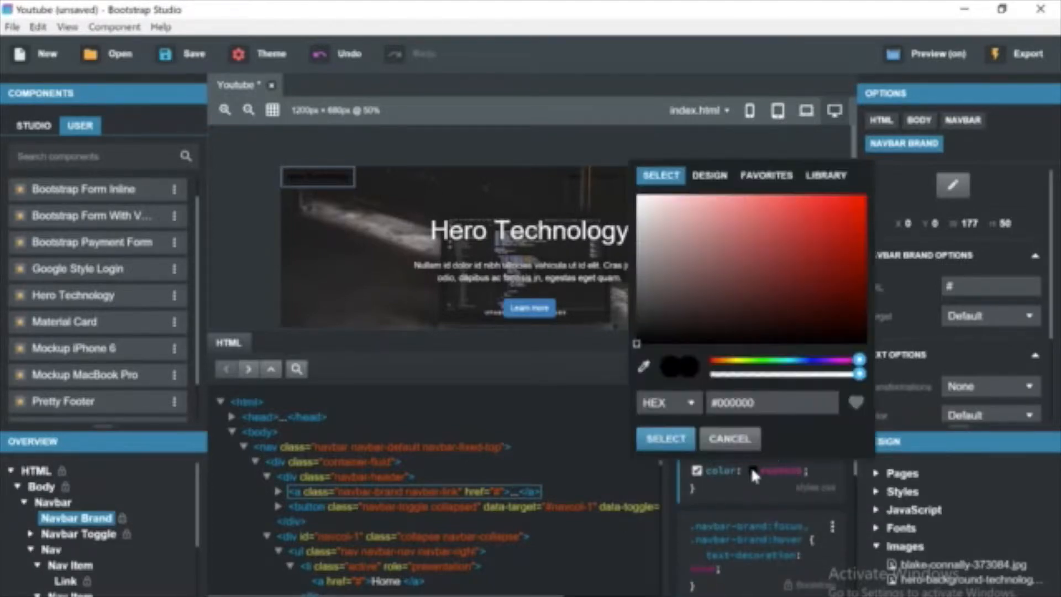
double_click(735, 403)
text(ffffff)
click(666, 438)
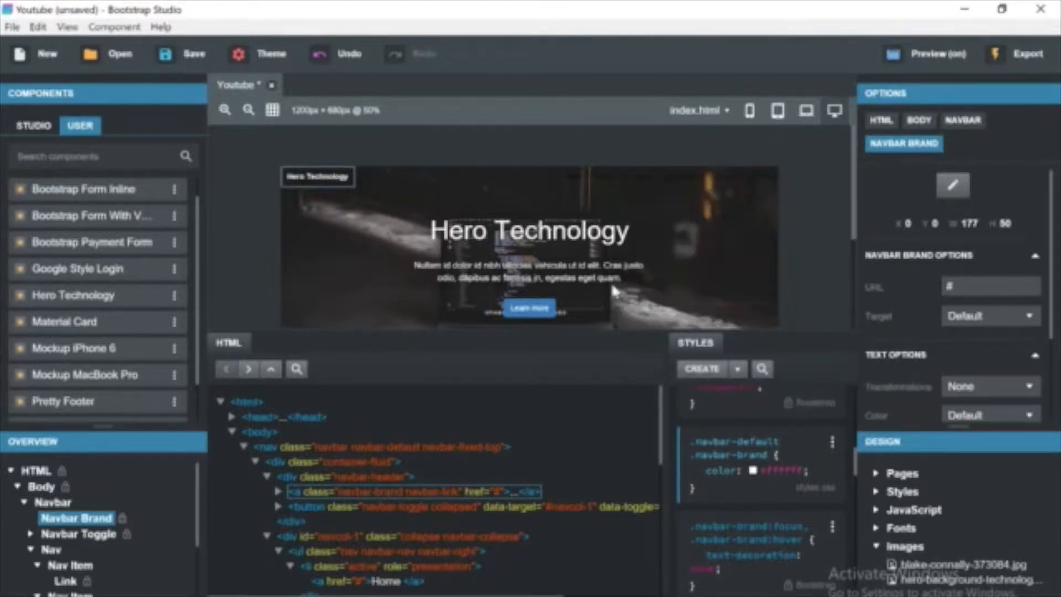
Select the Home nav link, filter styles for defa, and set the active link's hover and focus color to #ffffff.
click(575, 177)
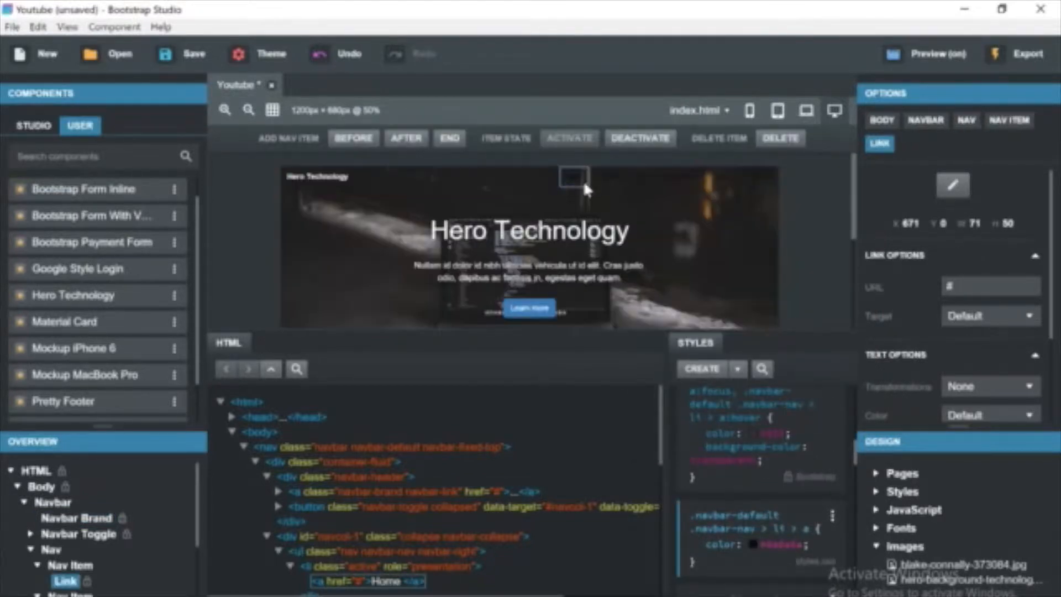
drag(569, 176, 588, 197)
click(598, 190)
click(576, 178)
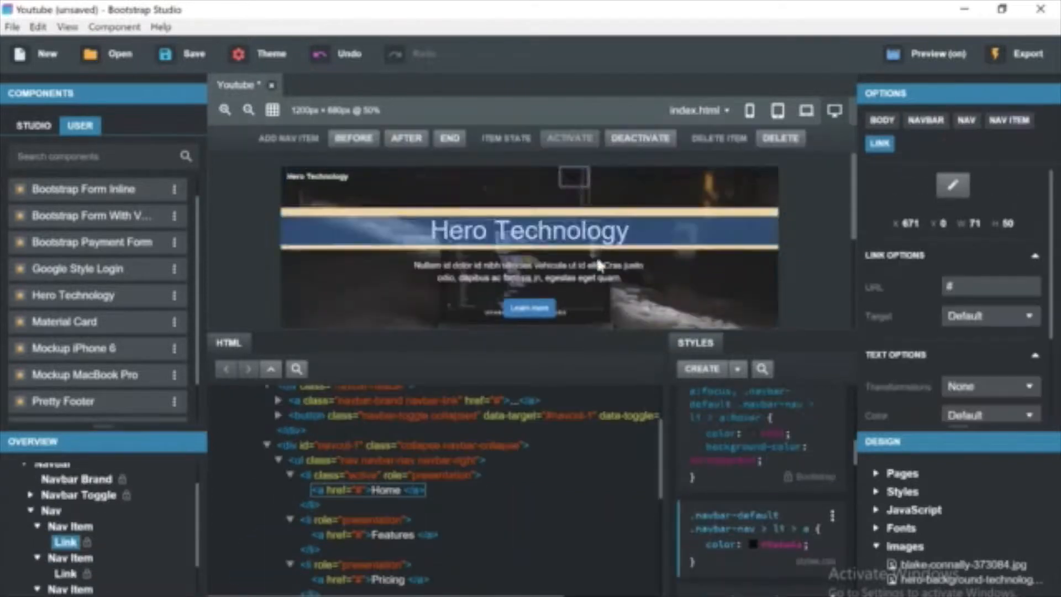
scroll(852, 452, down, 2)
click(762, 368)
text(defa)
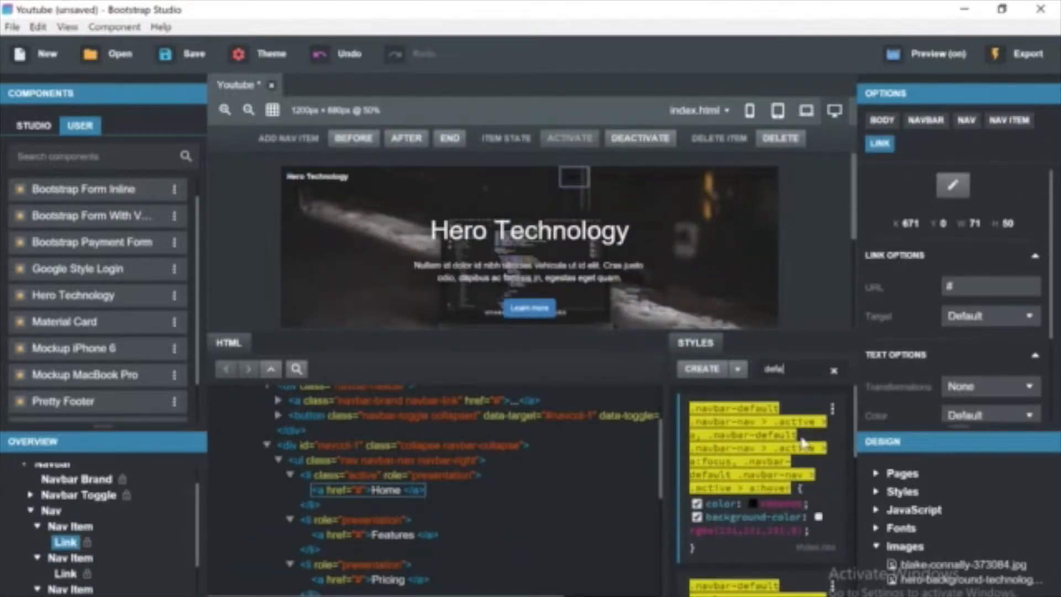
click(752, 503)
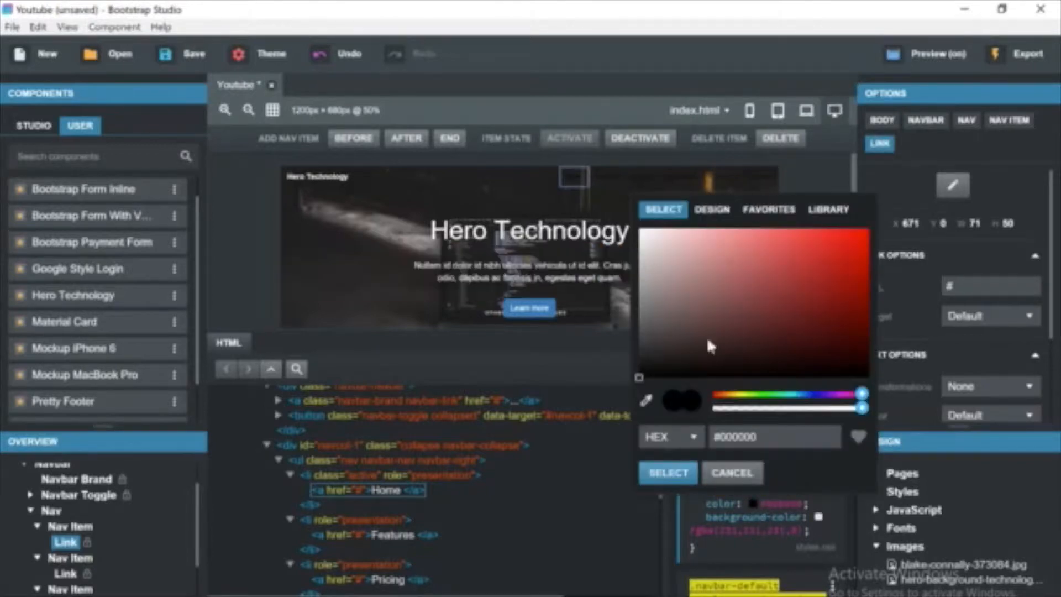
key(BackSpace)
key(BackSpace)
key(BackSpace)
key(BackSpace)
key(BackSpace)
key(BackSpace)
text(ffffff)
click(668, 473)
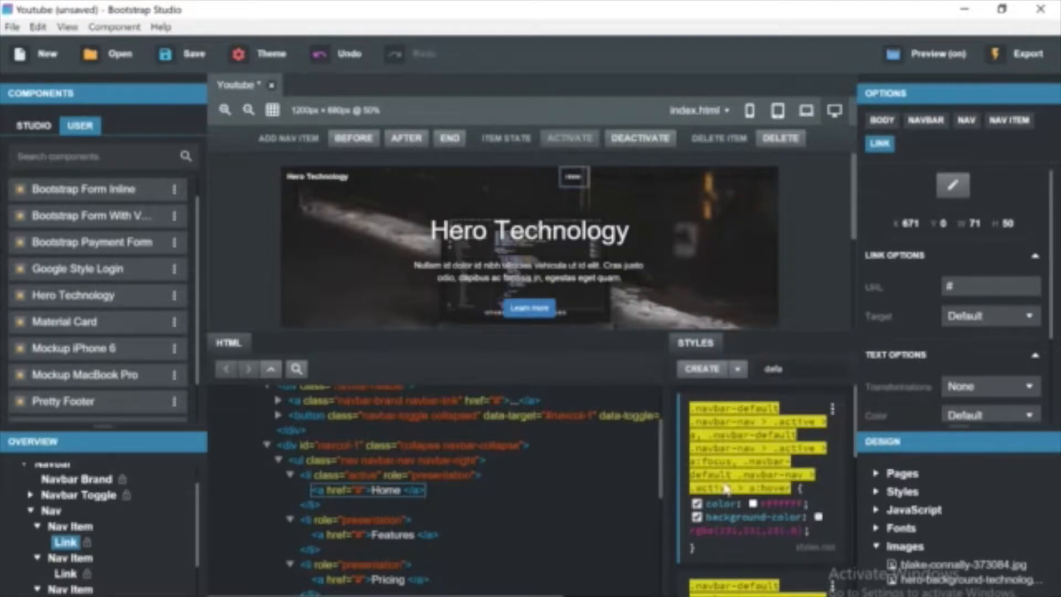
Set the active nav link rule's text color to #ffffff.
scroll(796, 520, down, 2)
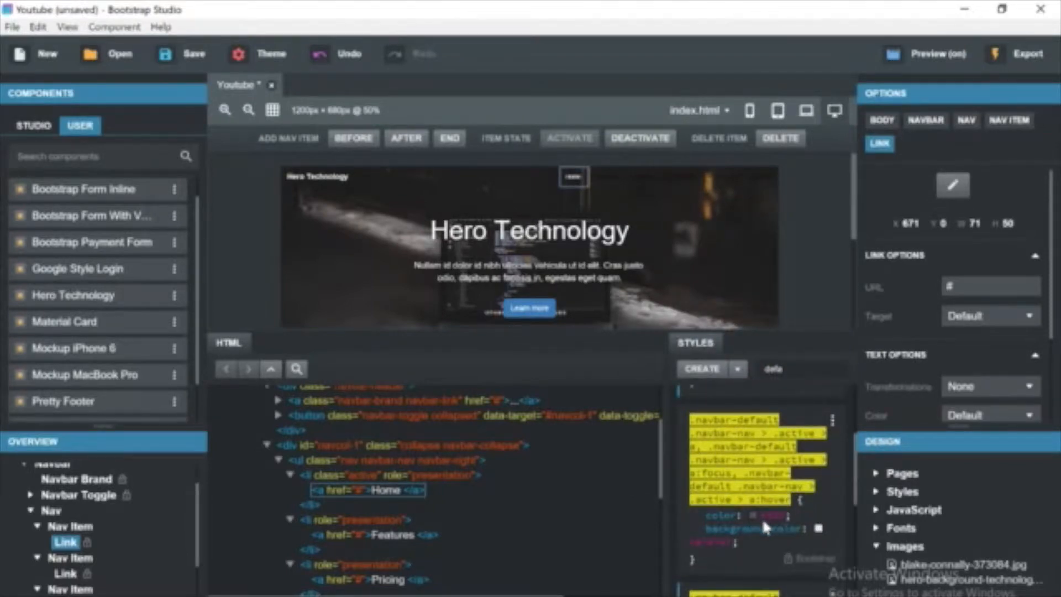
scroll(761, 514, down, 2)
click(752, 500)
key(BackSpace)
key(BackSpace)
key(BackSpace)
key(BackSpace)
key(BackSpace)
key(BackSpace)
key(BackSpace)
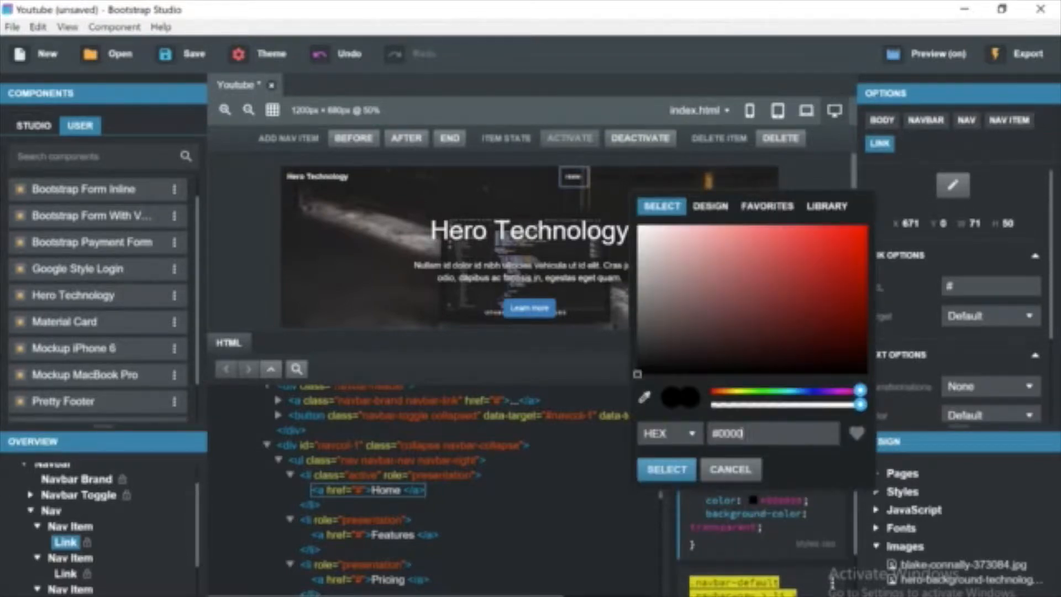
text(#ffffff)
click(681, 467)
click(752, 500)
key(BackSpace)
key(BackSpace)
key(BackSpace)
key(BackSpace)
key(BackSpace)
key(BackSpace)
text(fff)
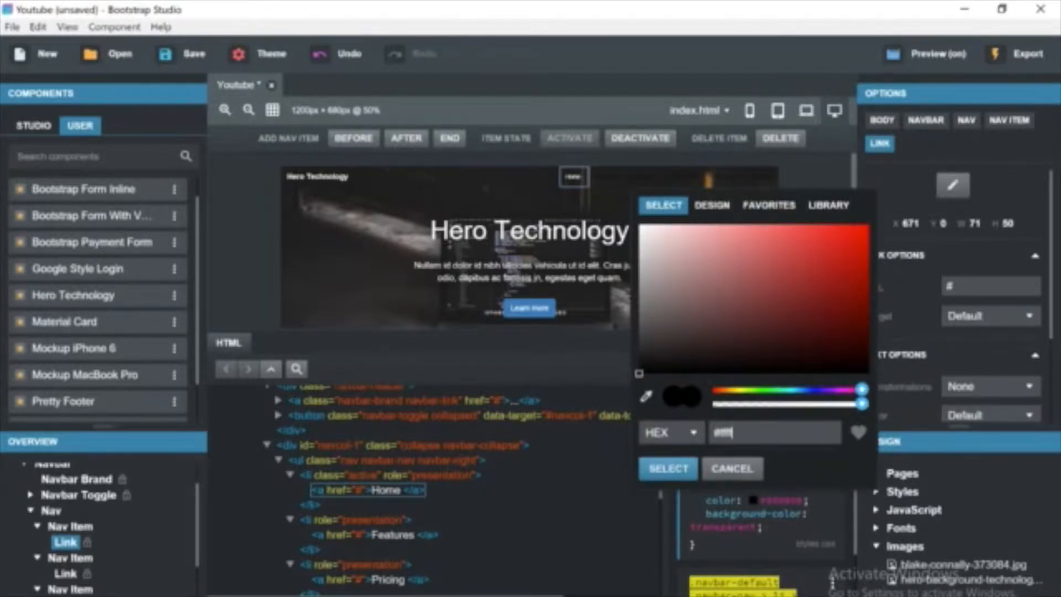
key(ctrl+a)
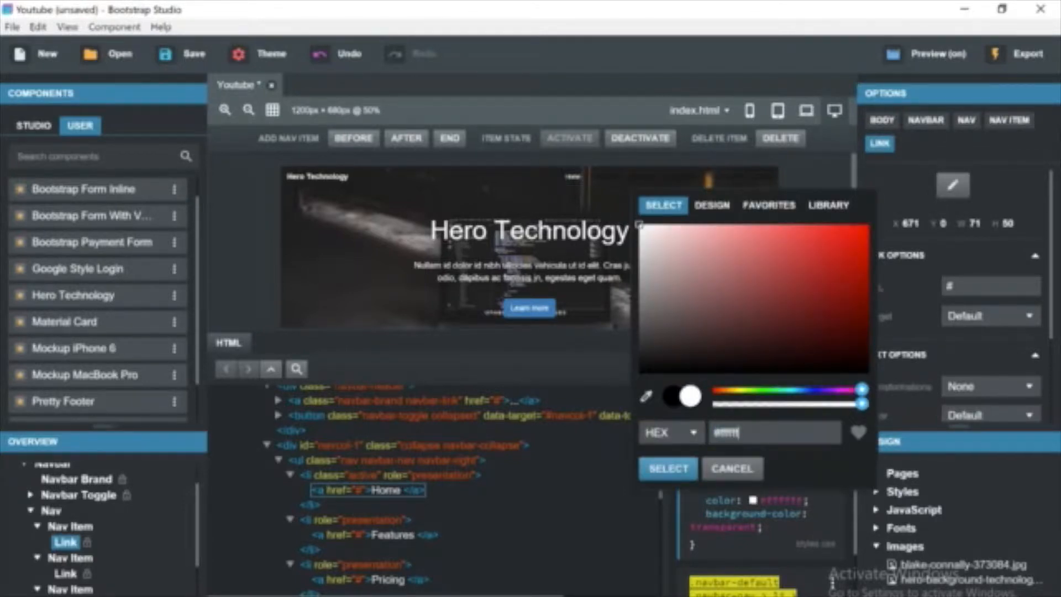
click(641, 472)
Set the color of the following navbar-default nav link rule to #ffffff as well.
click(753, 513)
key(ctrl+a)
key(BackSpace)
text(#ffffff)
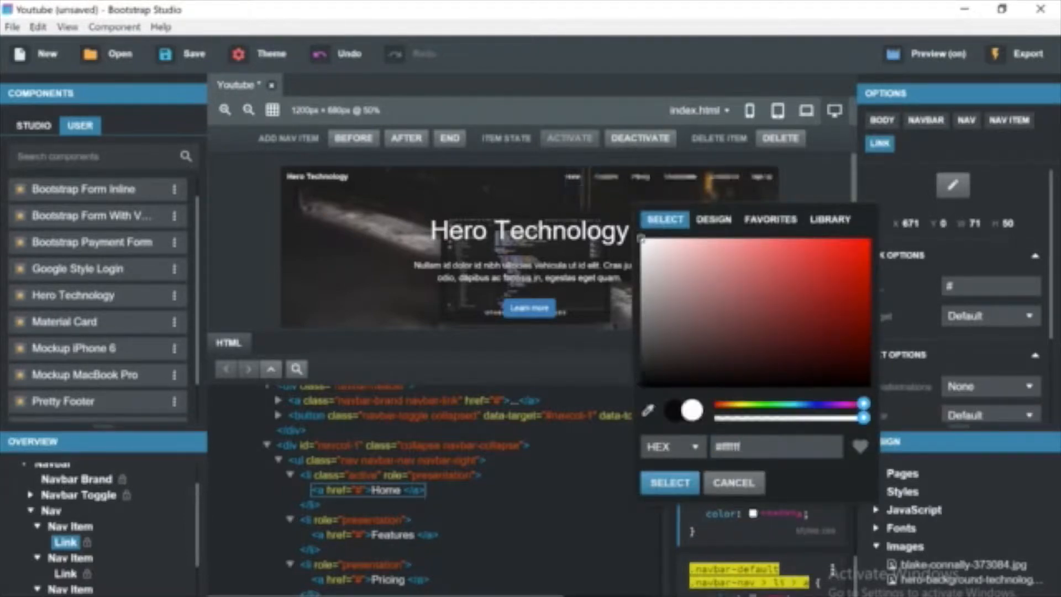
click(669, 482)
click(800, 216)
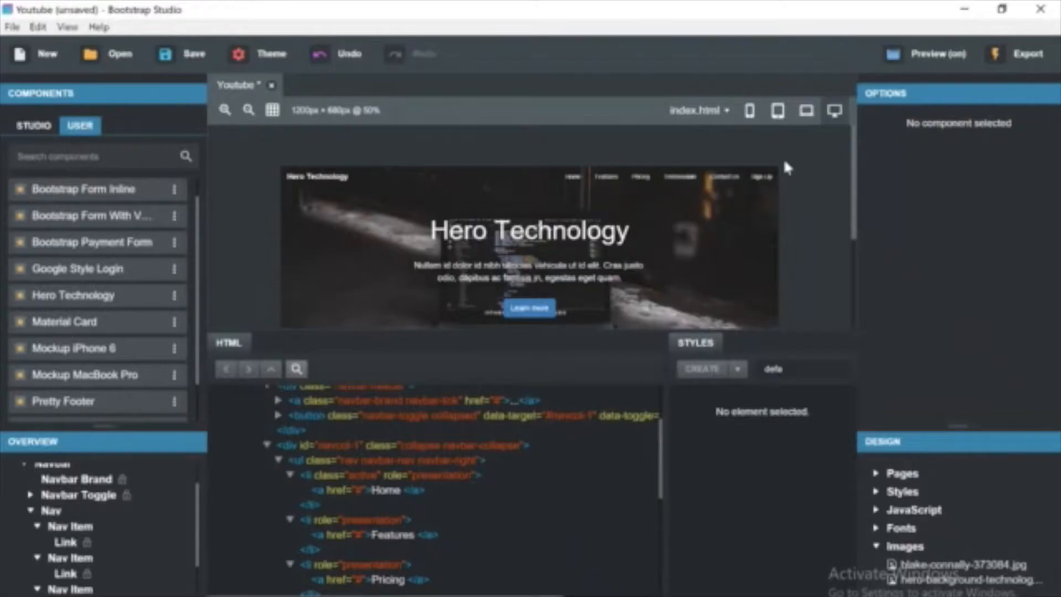
Select the hero jumbotron and set its padding-top to 180px.
scroll(785, 160, down, 2)
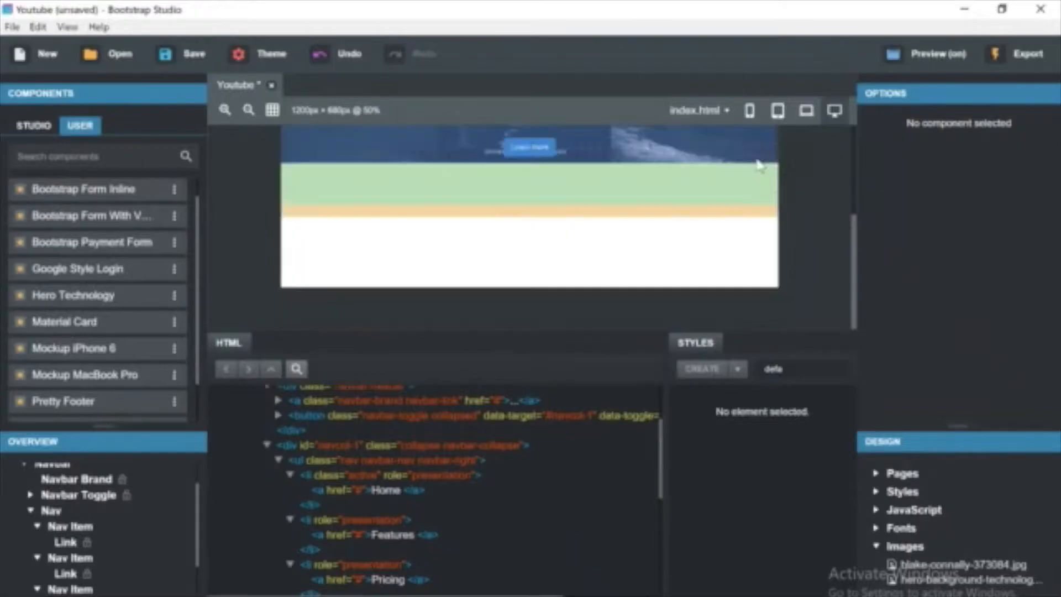
click(758, 160)
scroll(784, 176, up, 2)
scroll(785, 176, down, 2)
scroll(784, 175, up, 1)
scroll(735, 266, down, 2)
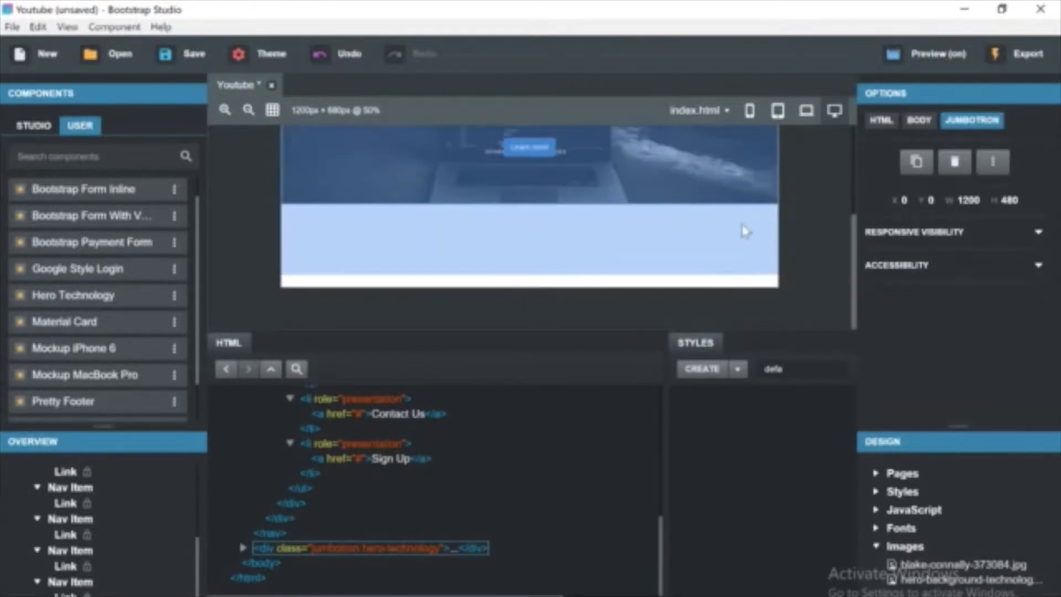
click(741, 229)
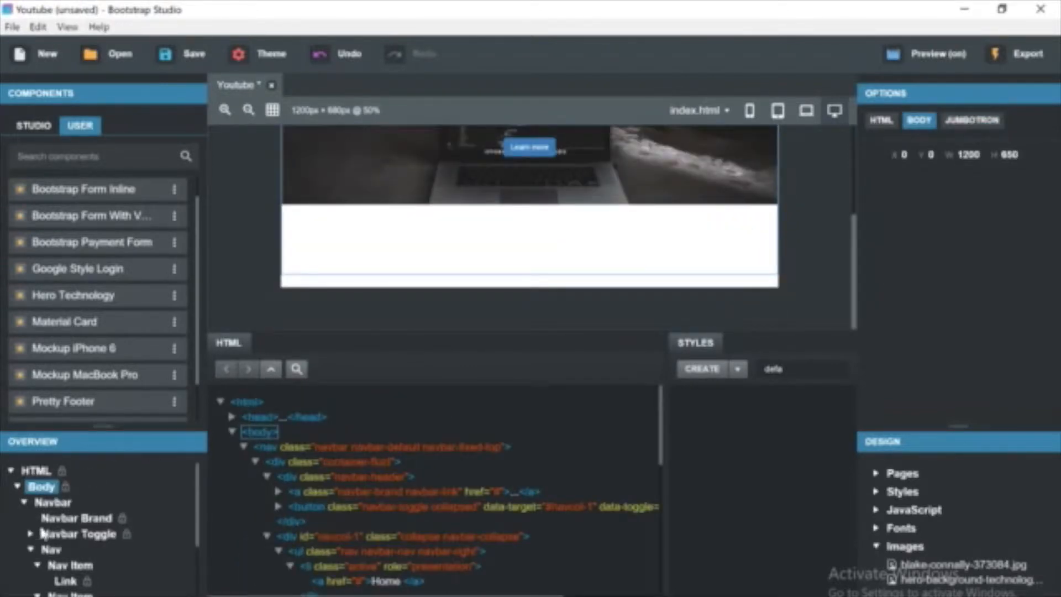
click(23, 502)
click(55, 518)
scroll(774, 287, up, 3)
scroll(773, 287, down, 1)
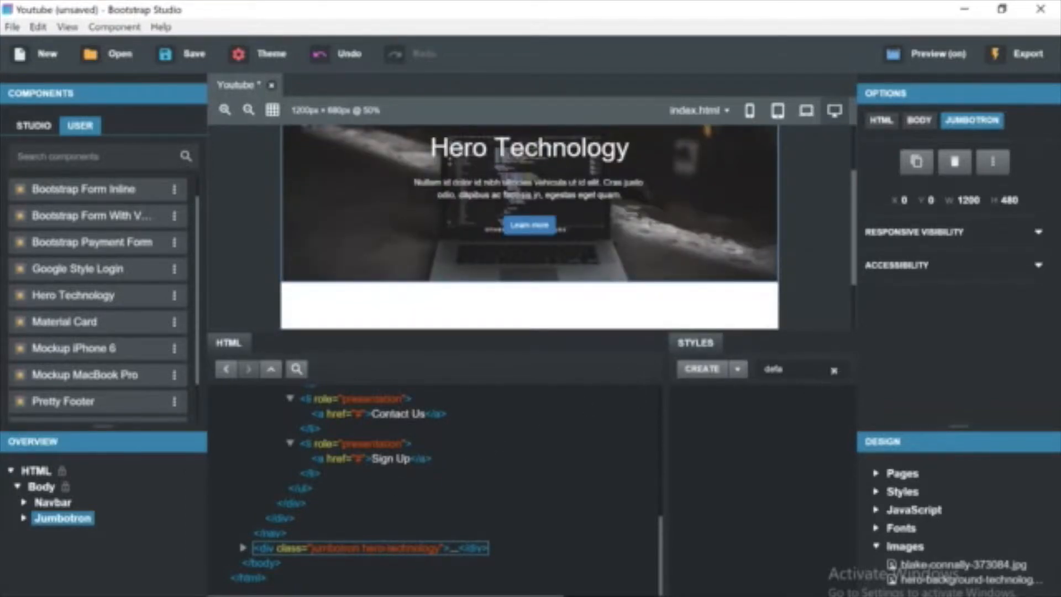
click(835, 371)
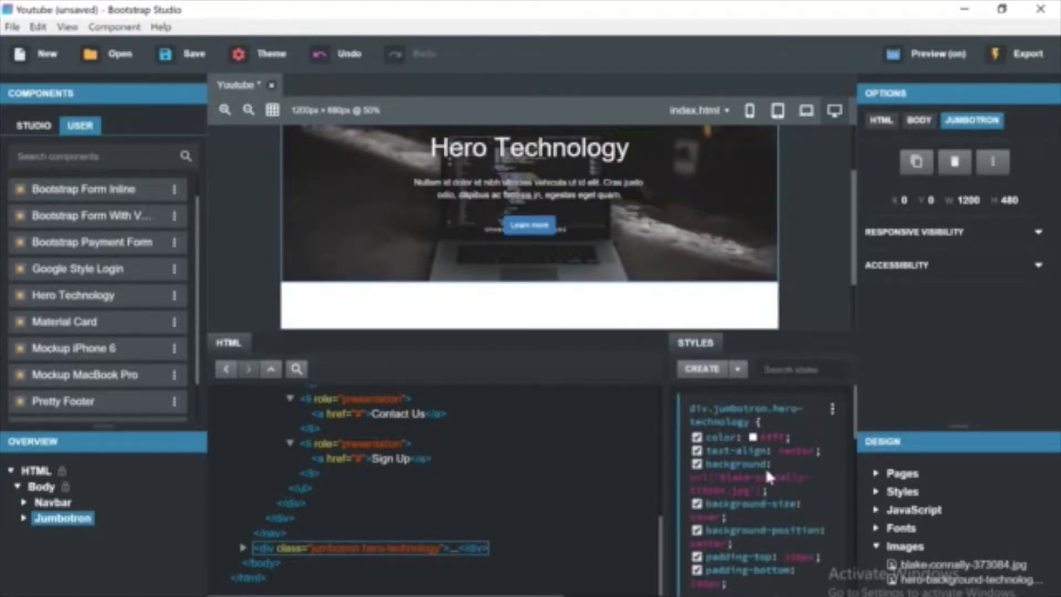
click(800, 558)
key(BackSpace)
text(8)
key(Return)
Set the hero jumbotron's padding-bottom to 180px.
click(700, 585)
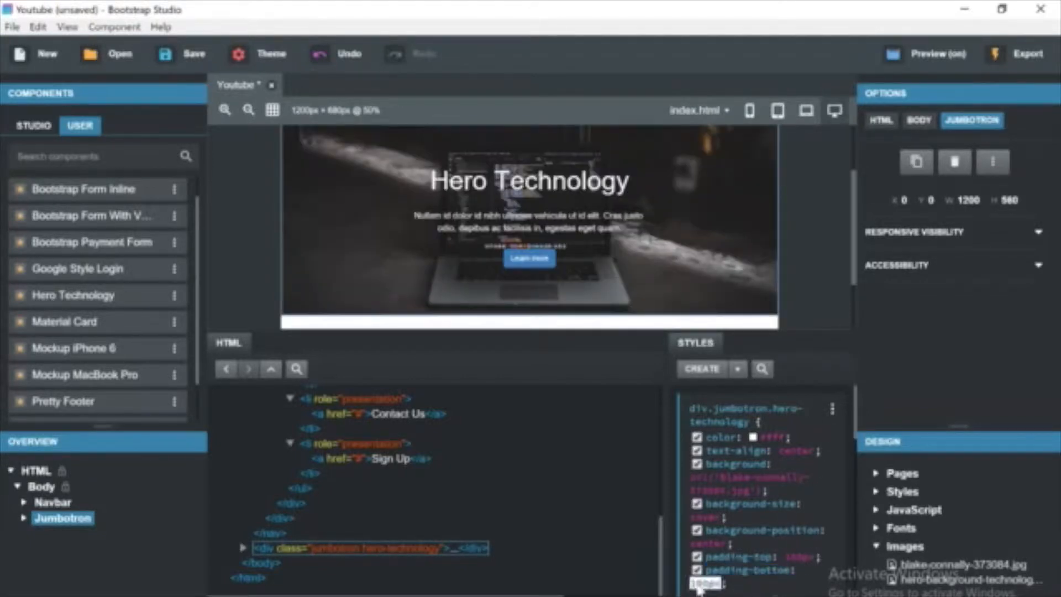
text(180px)
key(Return)
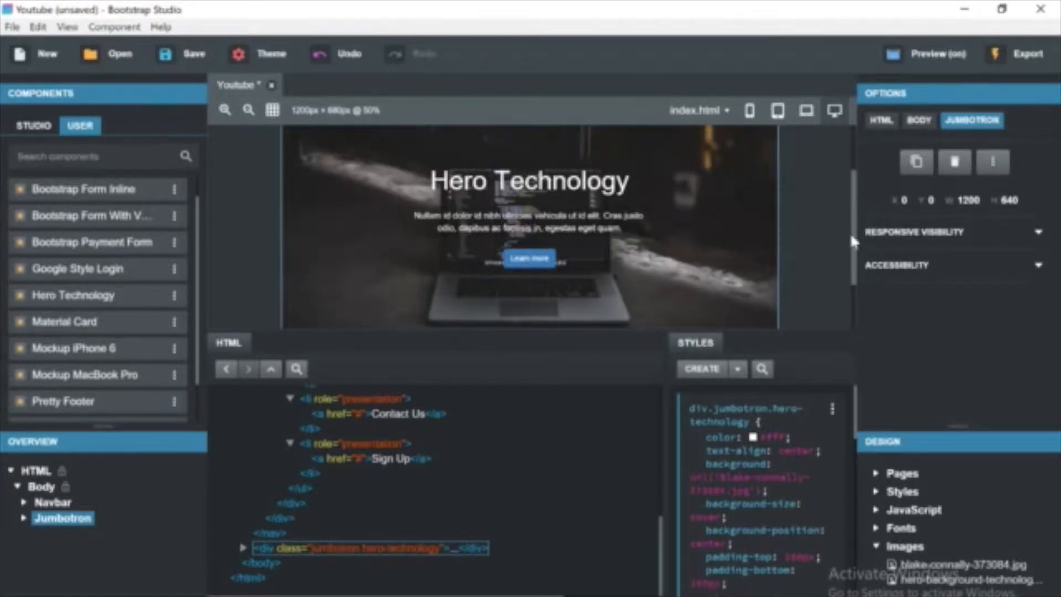
drag(854, 212, 829, 184)
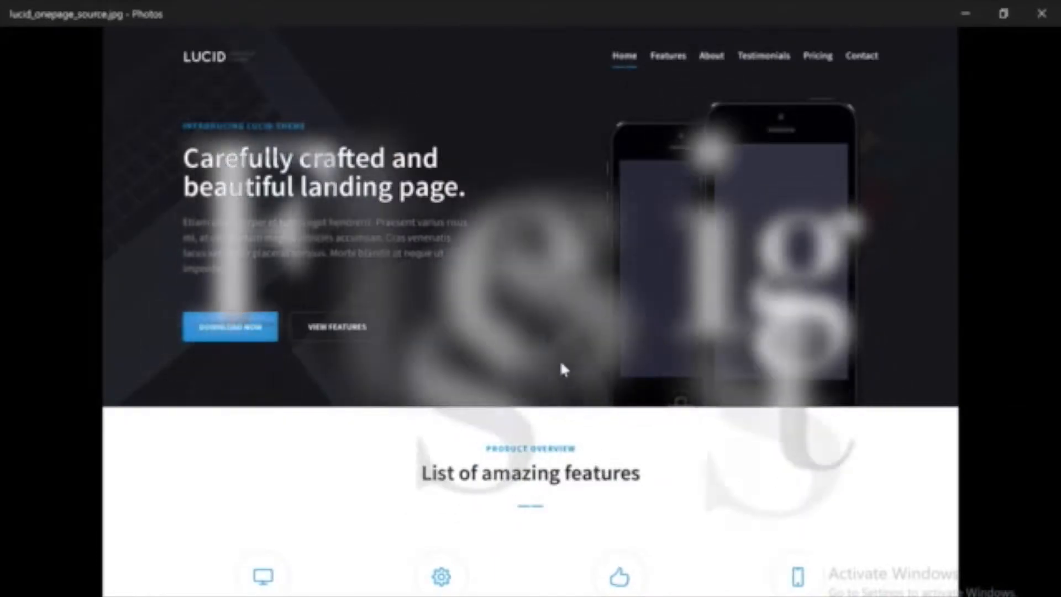
Change the new section's heading text to Features.
scroll(564, 369, down, 3)
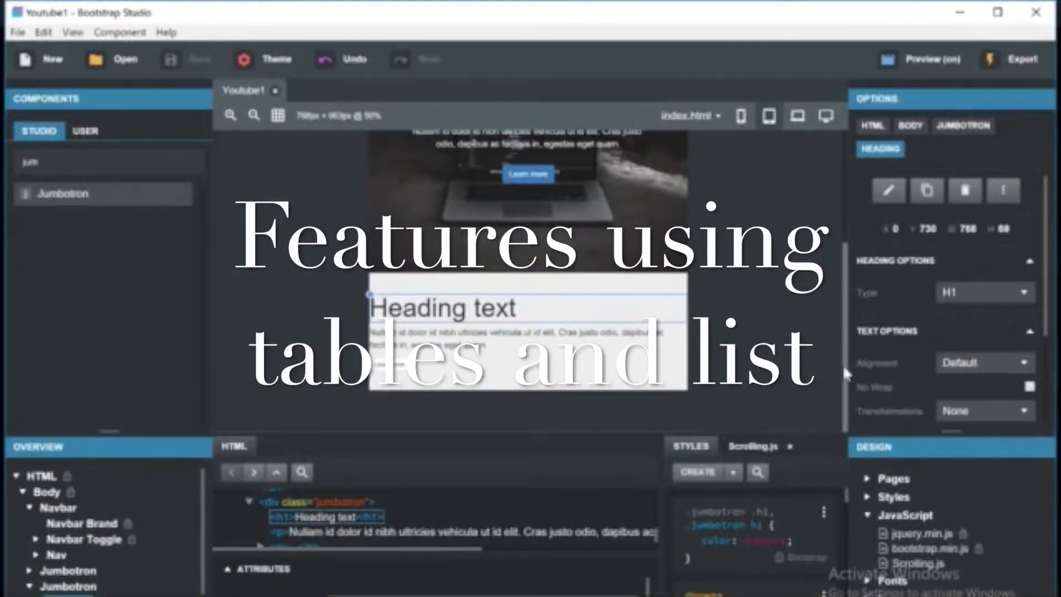
double_click(495, 308)
triple_click(496, 309)
key(BackSpace)
text(Featru)
key(BackSpace)
key(BackSpace)
text(ure)
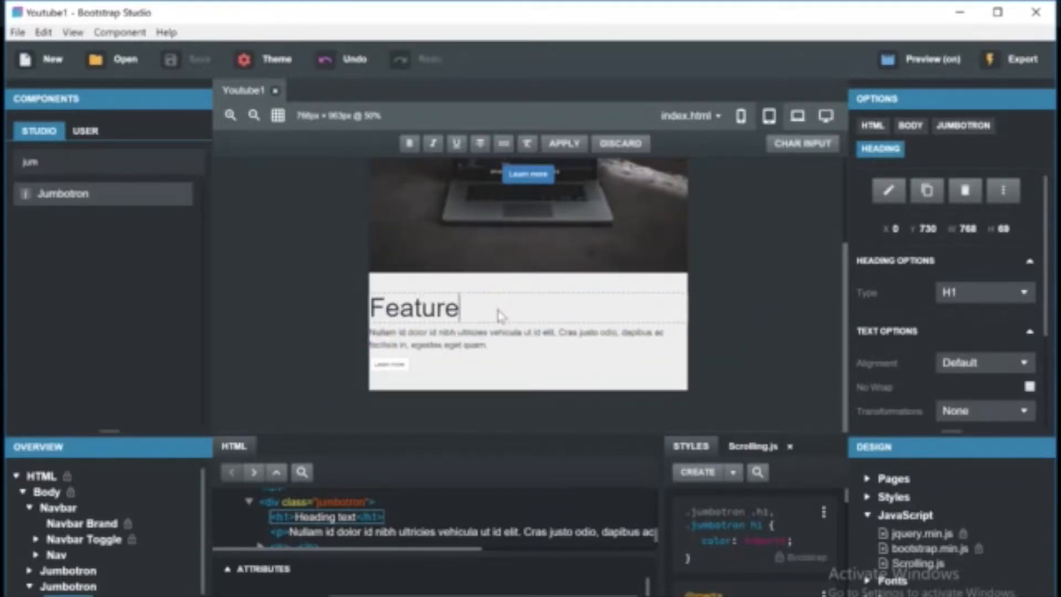
text(s)
key(Return)
Give the Features heading the class name h1desc.
right_click(792, 536)
drag(420, 551, 419, 508)
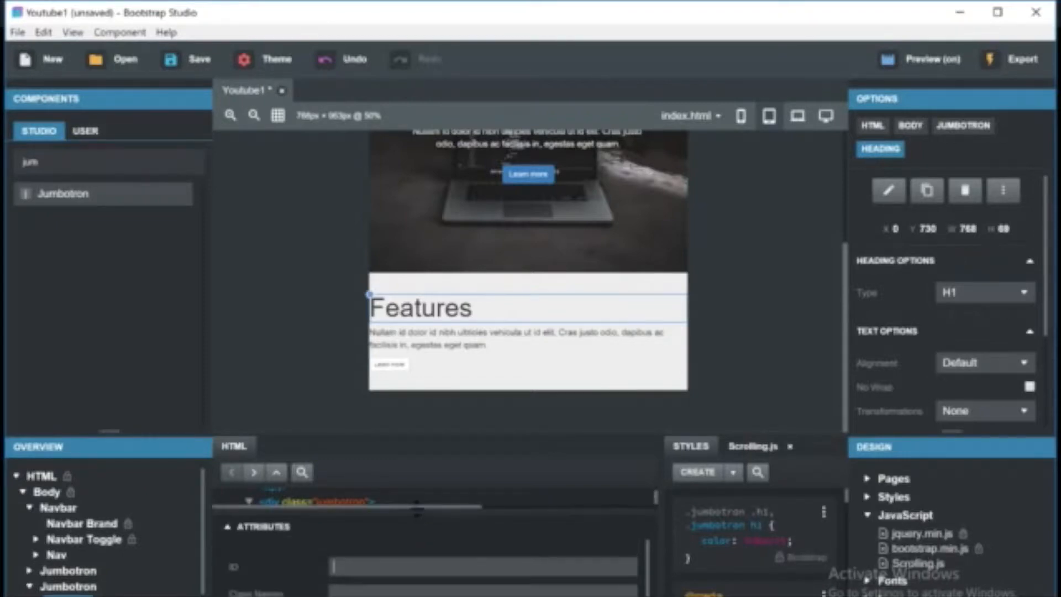
text(heading)
text(hea)
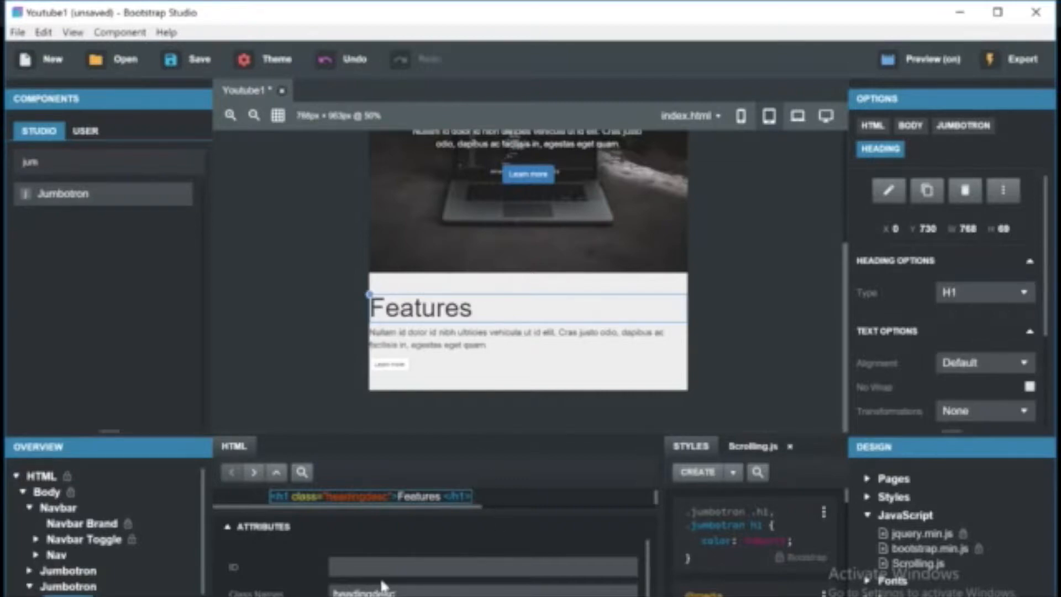
key(BackSpace)
key(BackSpace)
key(BackSpace)
key(BackSpace)
key(BackSpace)
key(BackSpace)
text(1)
Create a style rule for the h1desc heading and set its text-align to center.
click(697, 471)
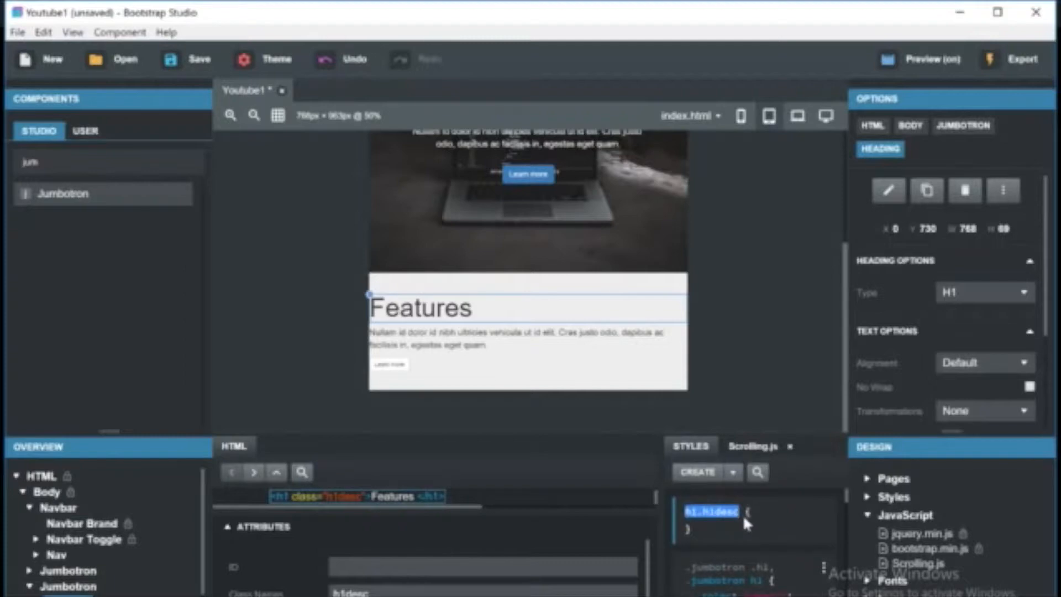
key(Return)
click(755, 512)
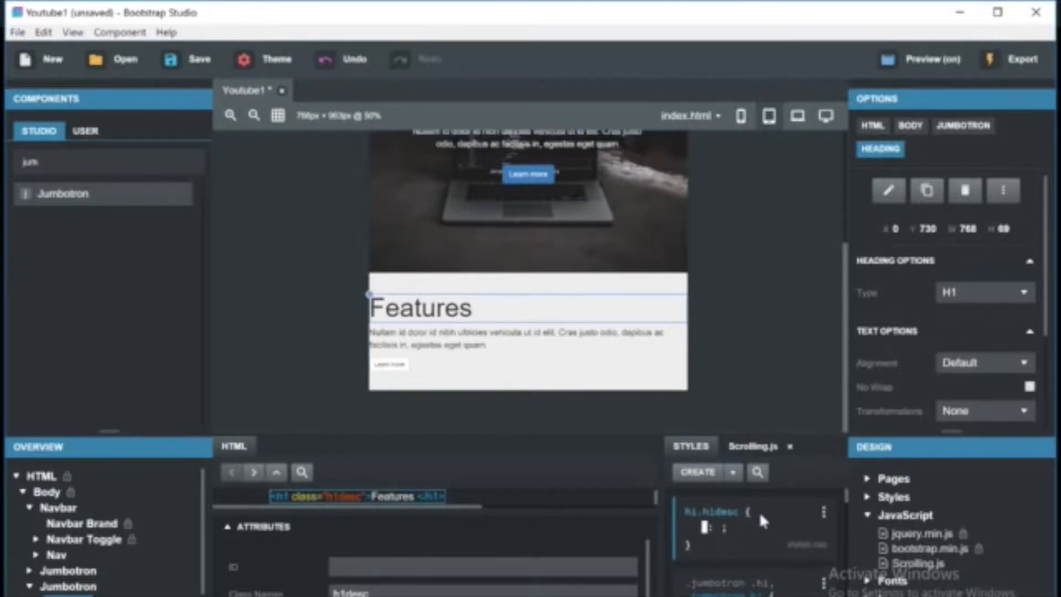
text(text)
key(Return)
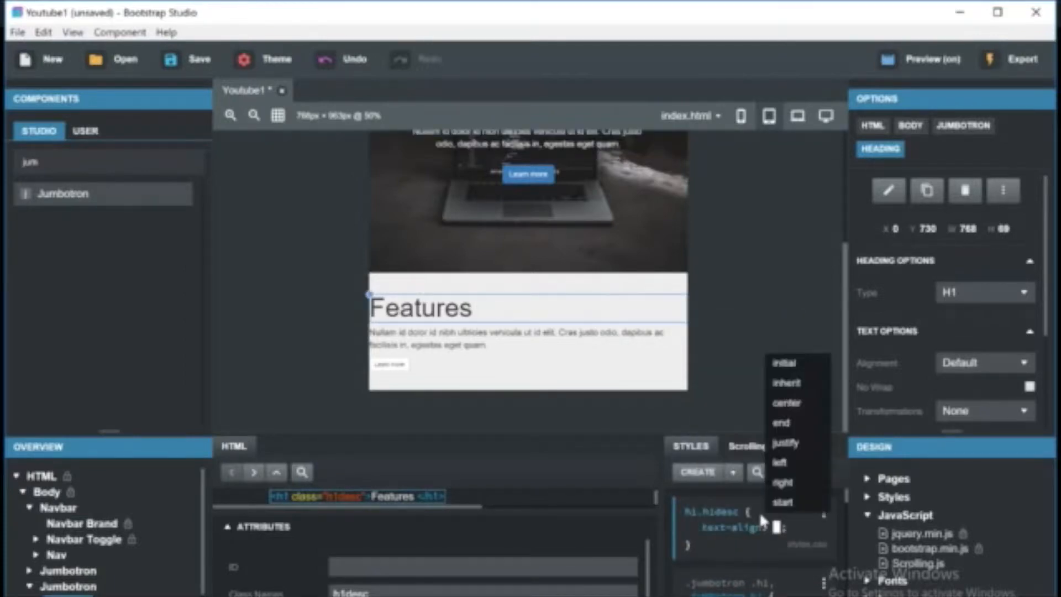
text(cen)
key(Return)
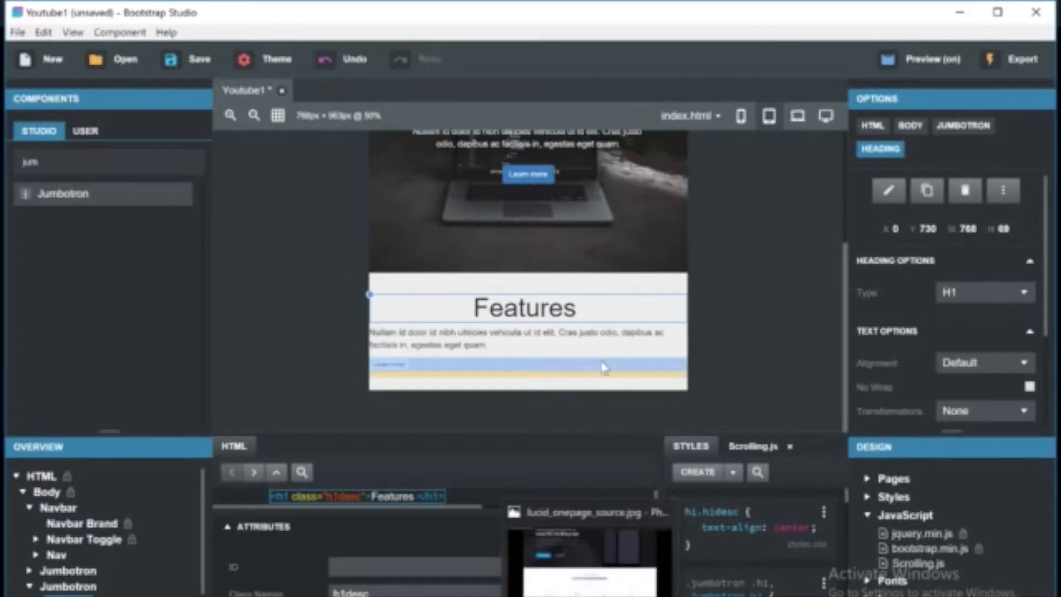
Replace the section heading's text with PRODUCT OVERVIEW.
click(555, 338)
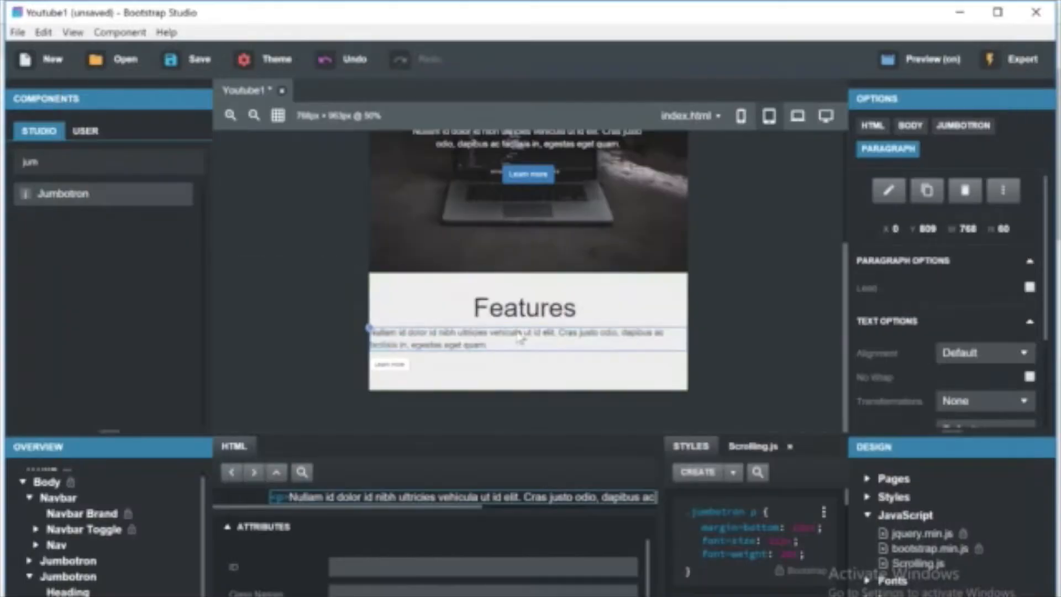
double_click(524, 308)
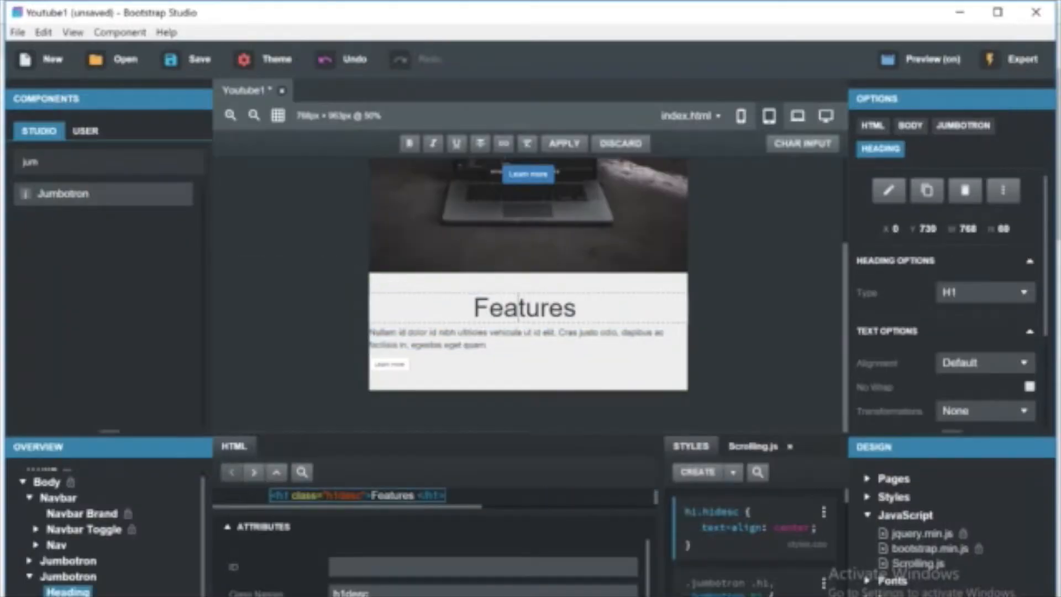
key(ctrl+a)
key(BackSpace)
text(Product)
key(BackSpace)
key(BackSpace)
key(BackSpace)
key(BackSpace)
key(BackSpace)
key(BackSpace)
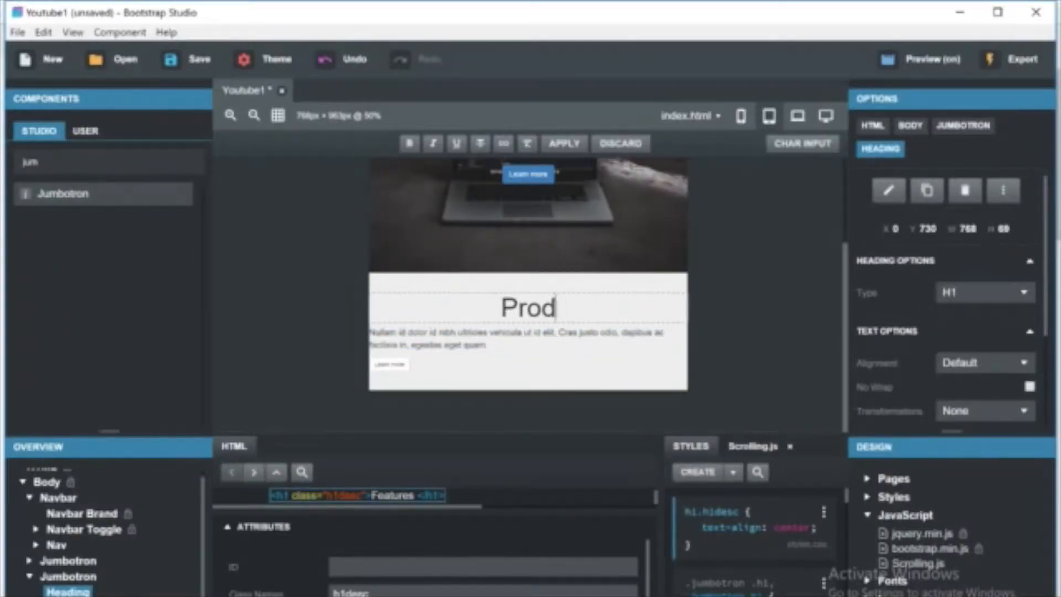
text(RODUCT OVERVIEW)
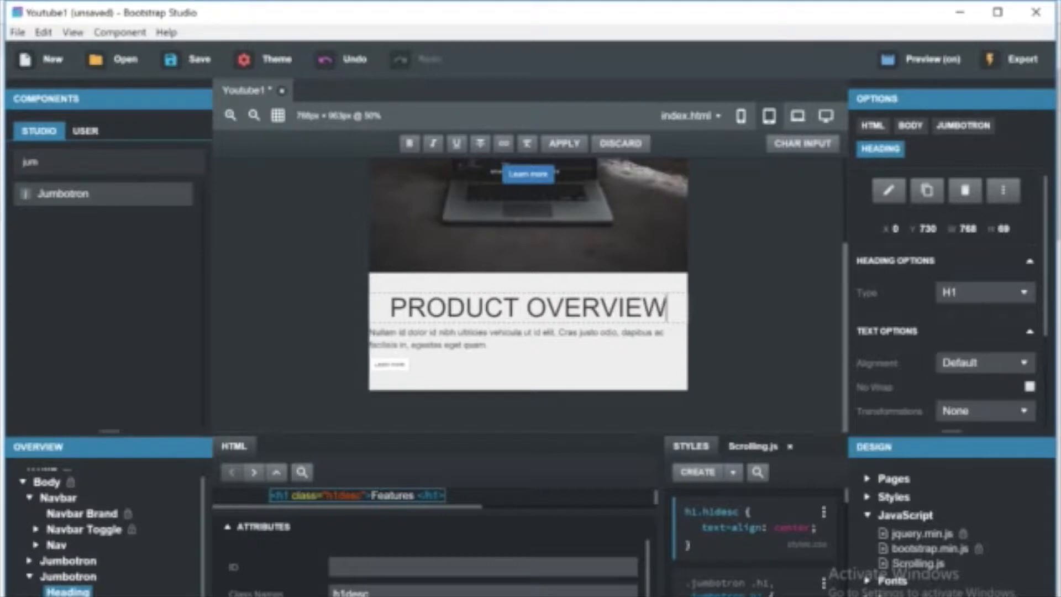
Change the heading type to H2 and create a style rule for the h2 heading class.
click(978, 294)
click(967, 320)
click(959, 296)
click(954, 332)
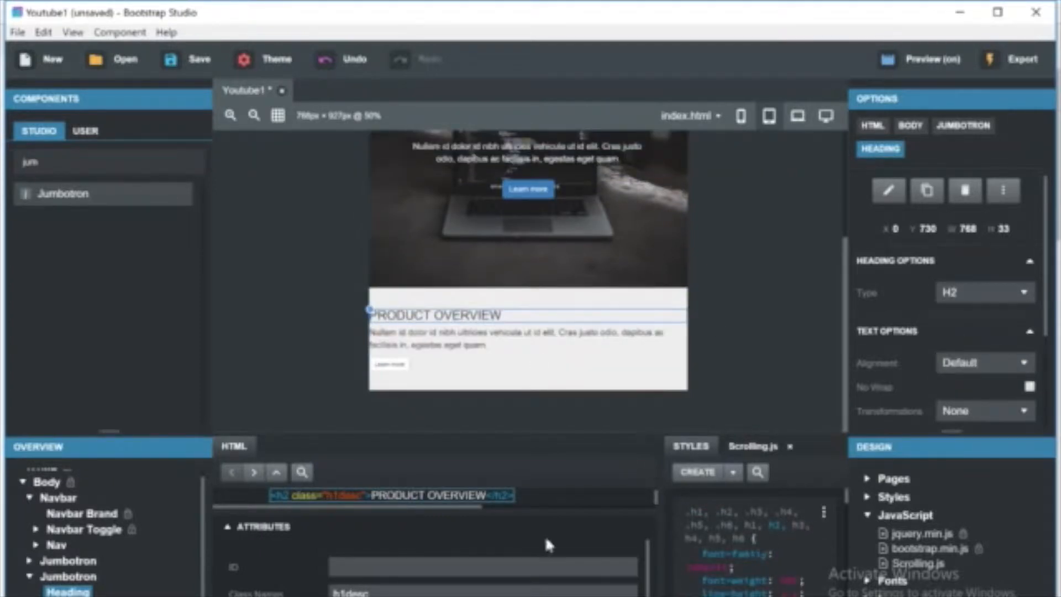
click(695, 477)
key(Return)
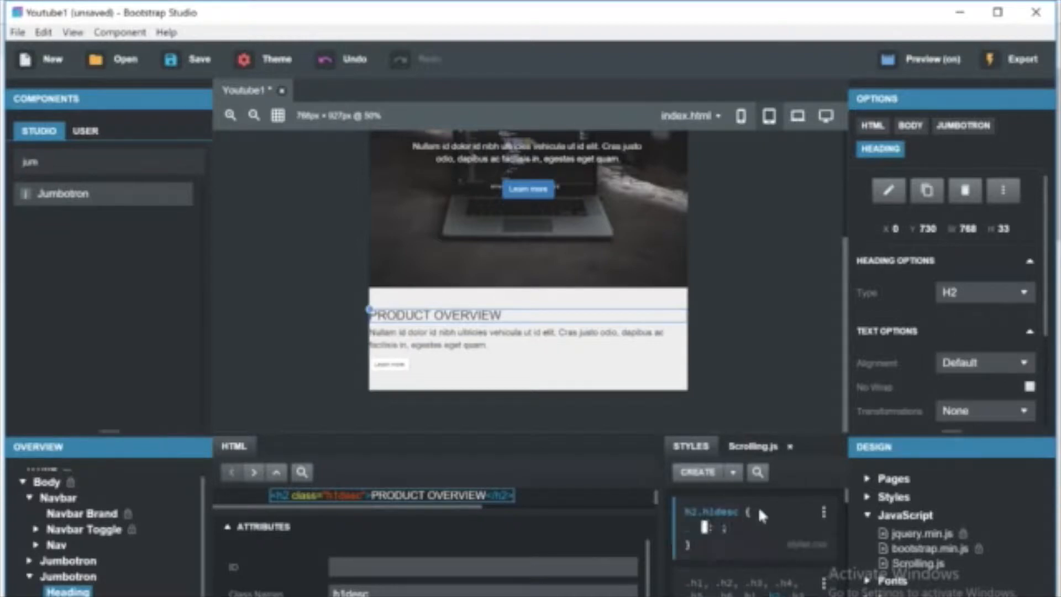
key(Escape)
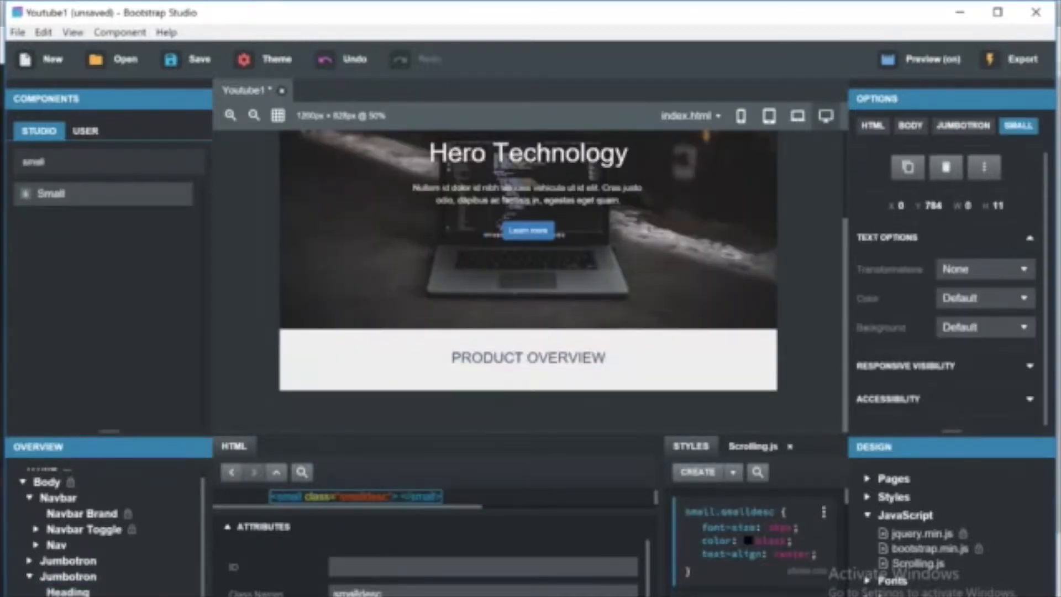
Try to convert the small element to custom code and add the text List of amazing features.
right_click(407, 507)
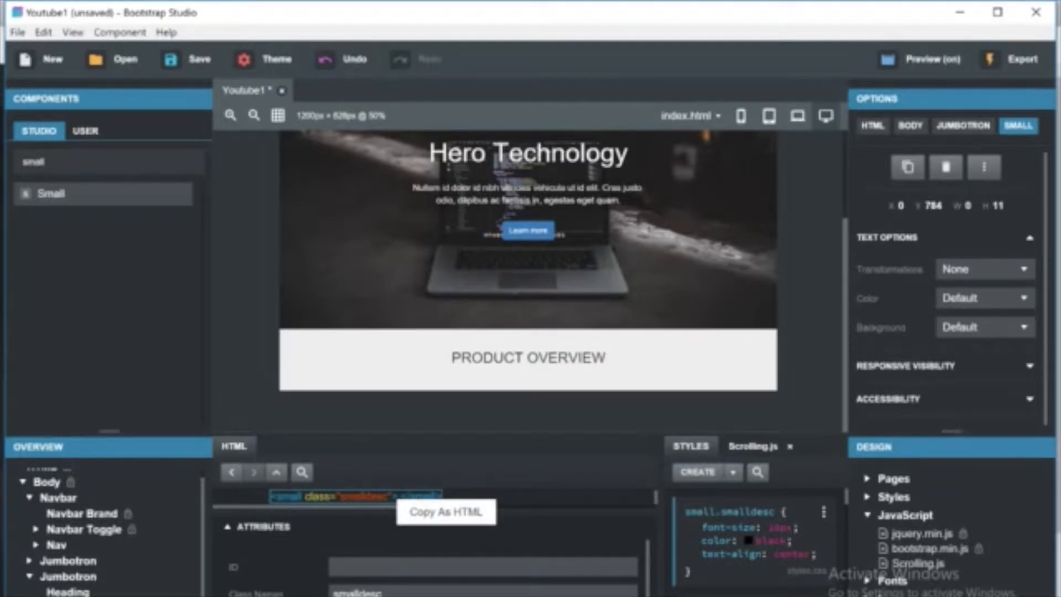
right_click(62, 424)
click(84, 580)
key(ctrl+z)
right_click(396, 494)
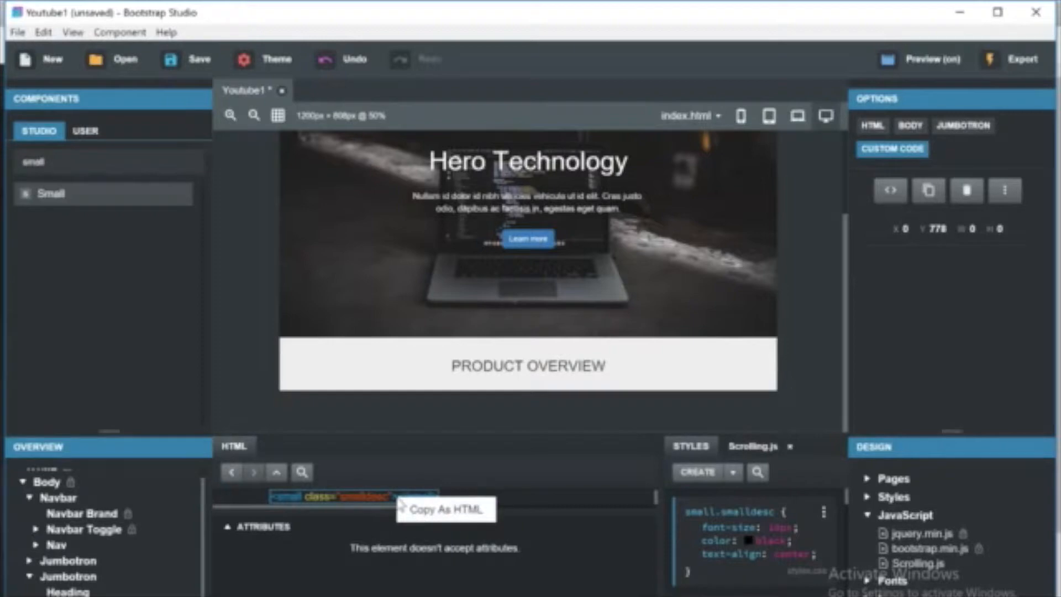
click(450, 508)
right_click(56, 429)
click(88, 481)
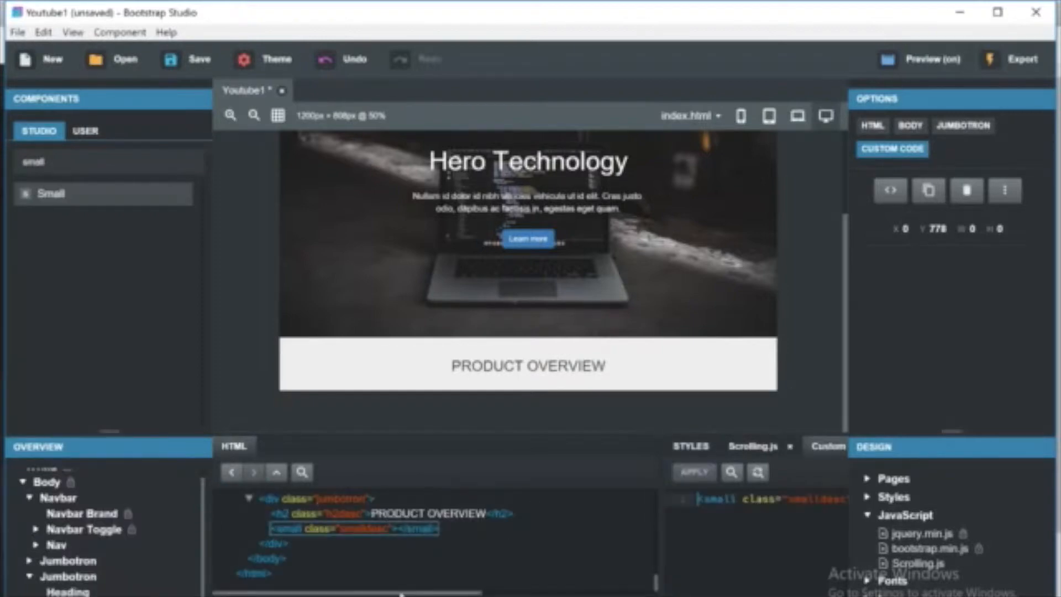
click(746, 549)
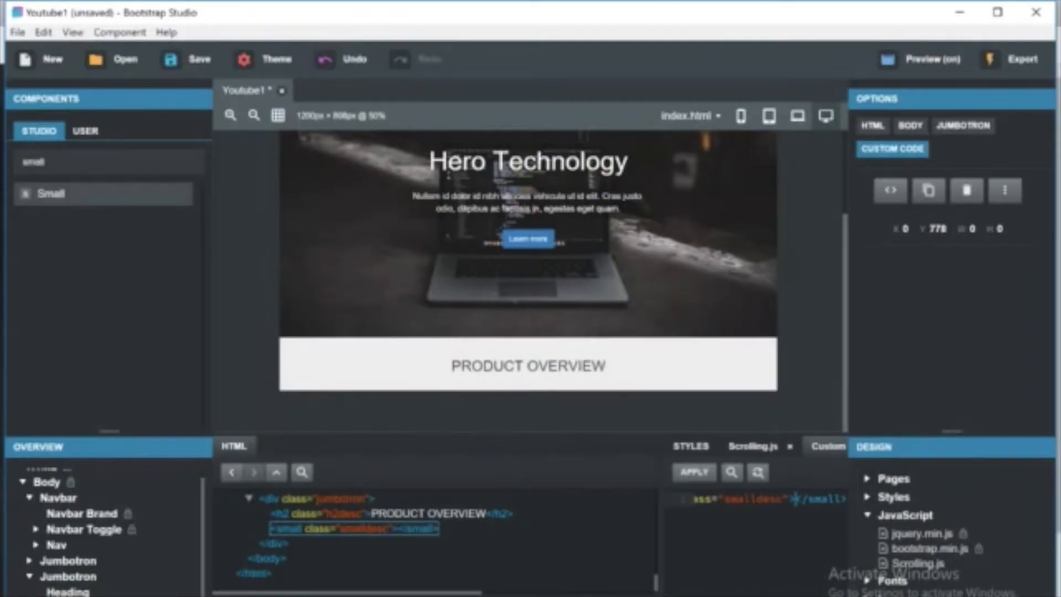
text(List of aa)
key(BackSpace)
text(mazing feature)
text(s)
key(Return)
click(529, 386)
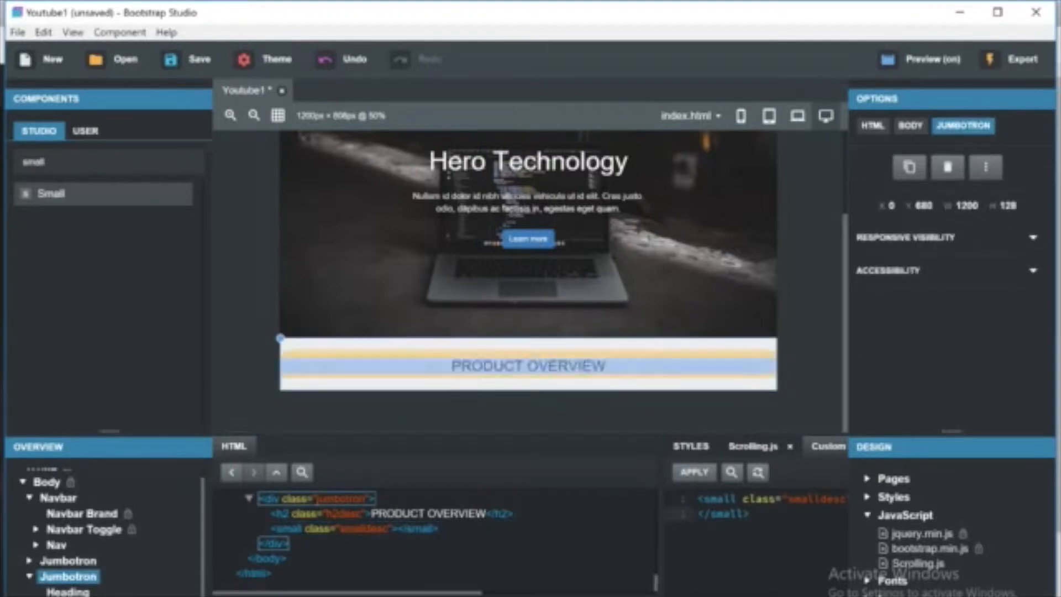
Delete the custom code element from the product overview jumbotron.
click(88, 588)
right_click(88, 588)
click(130, 457)
Add a Small component below the heading with the text List of amazing features.
drag(133, 196, 69, 587)
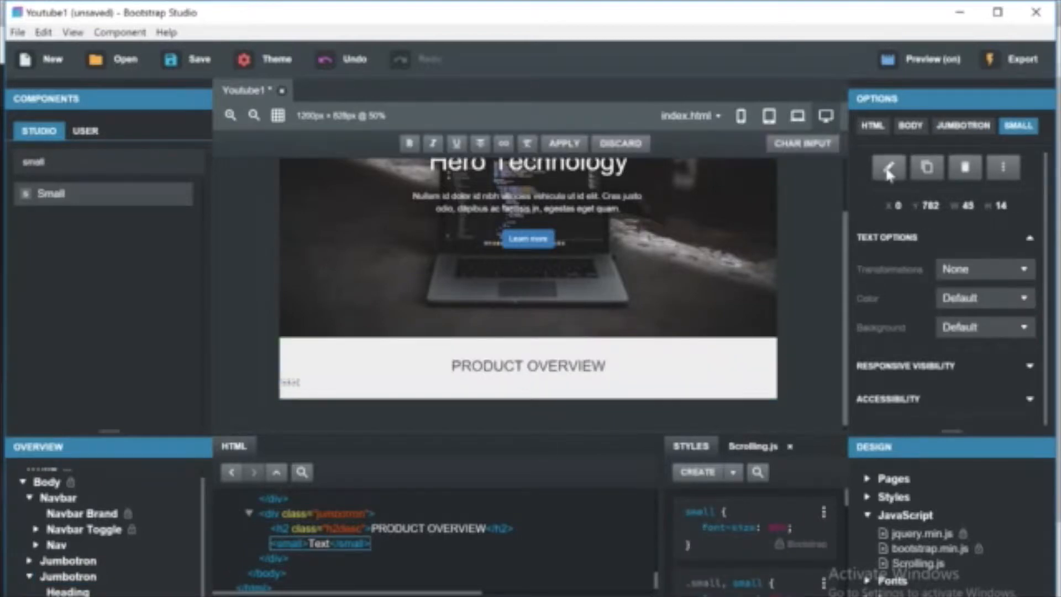
text(xt)
key(BackSpace)
key(BackSpace)
text(ion)
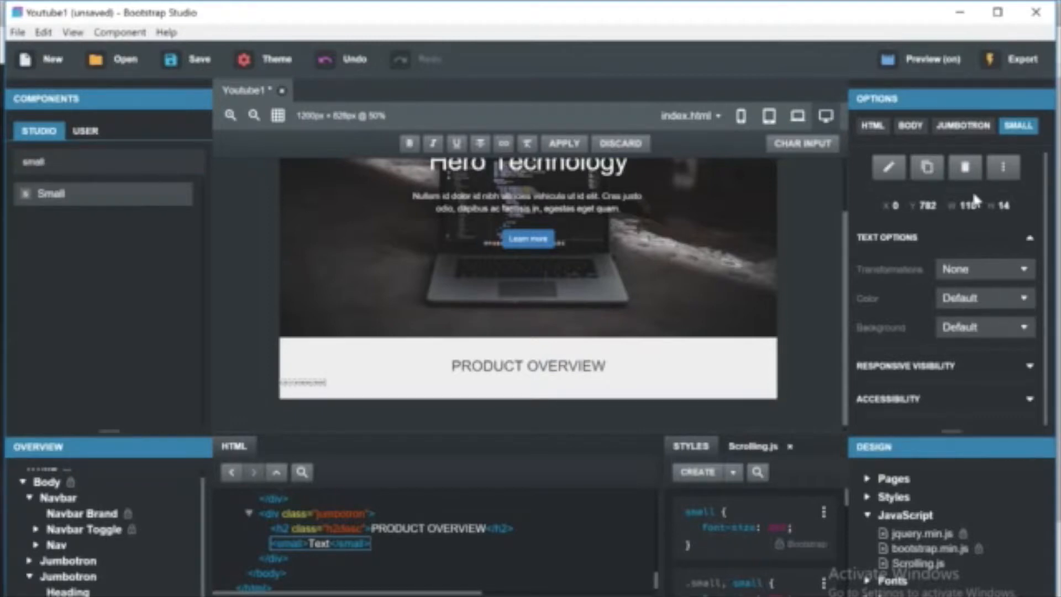
click(629, 467)
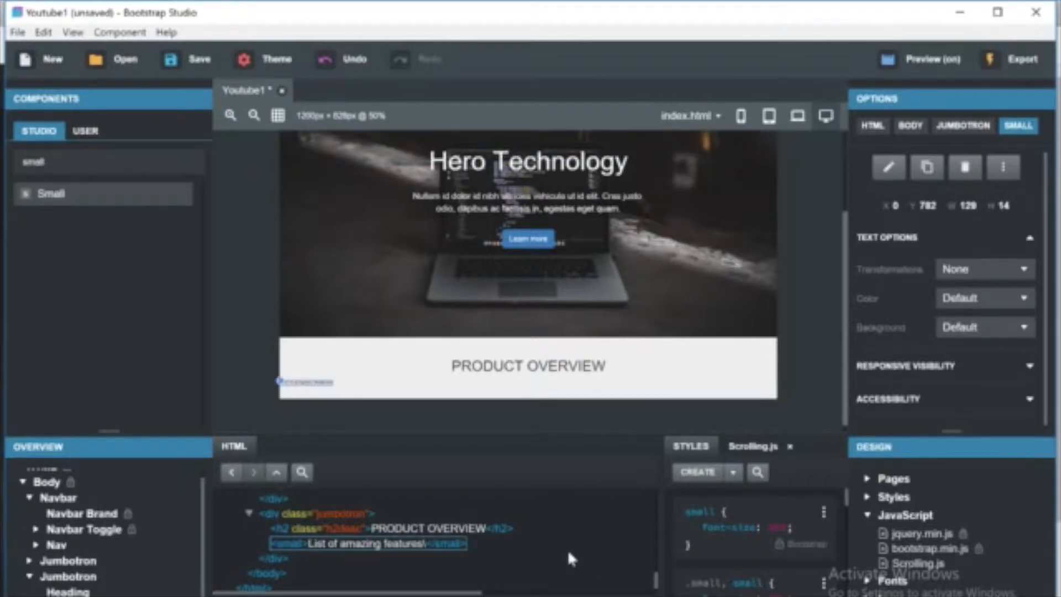
Give the small element the class smalldesc and set its font-size to 20px.
text(smalldesc)
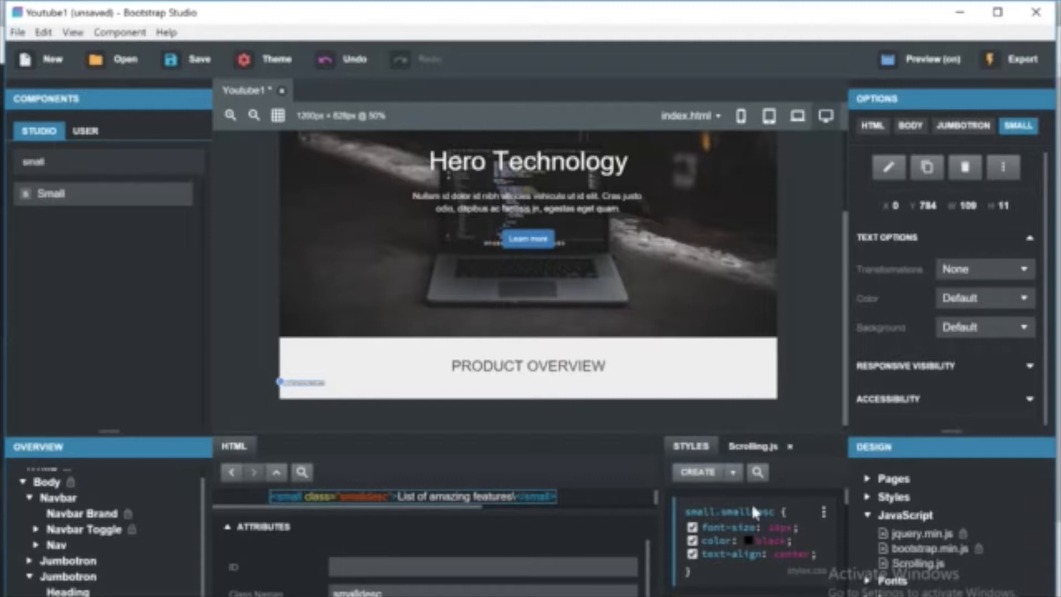
click(771, 528)
text(20px)
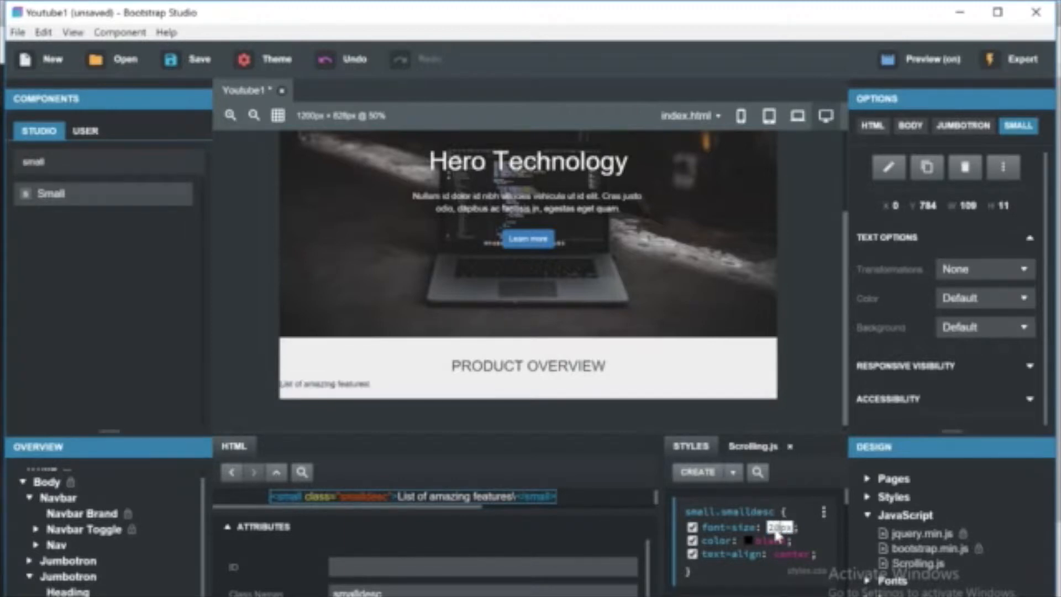
key(Return)
Set the smalldesc rule's text-align to justify.
click(796, 554)
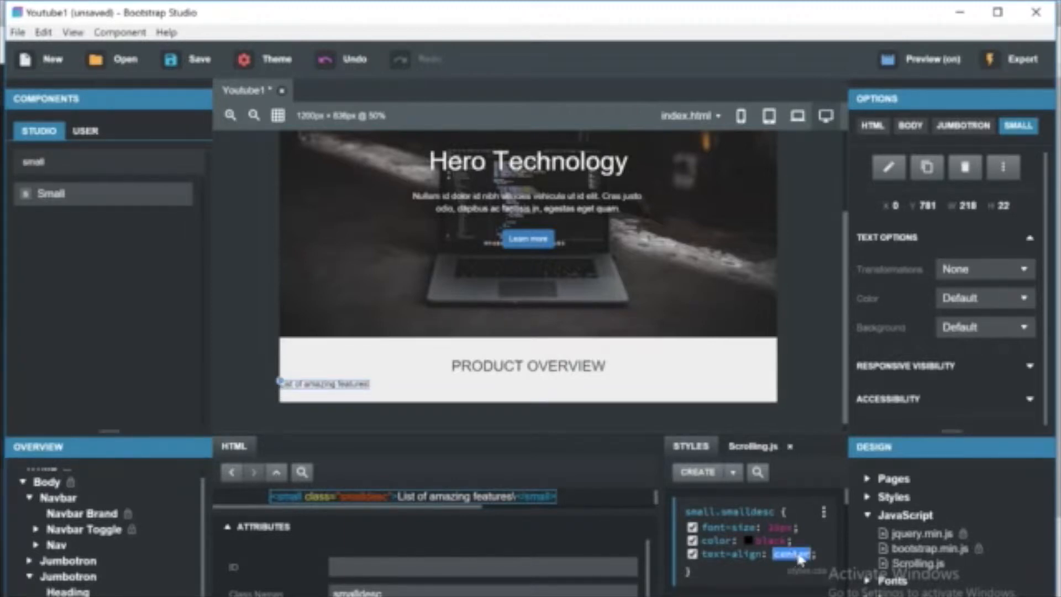
key(Return)
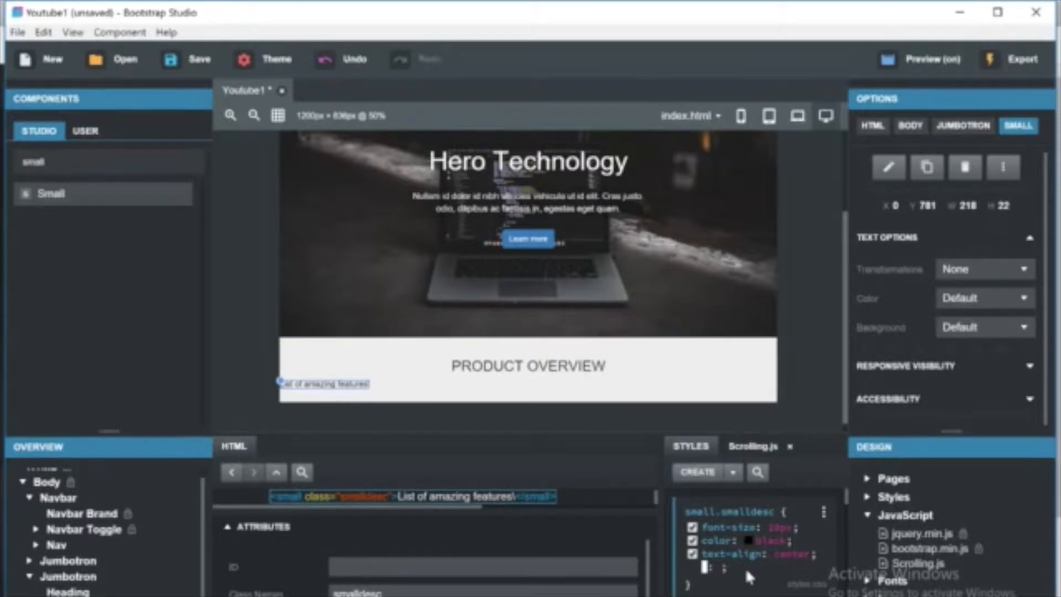
click(690, 558)
click(694, 556)
click(694, 556)
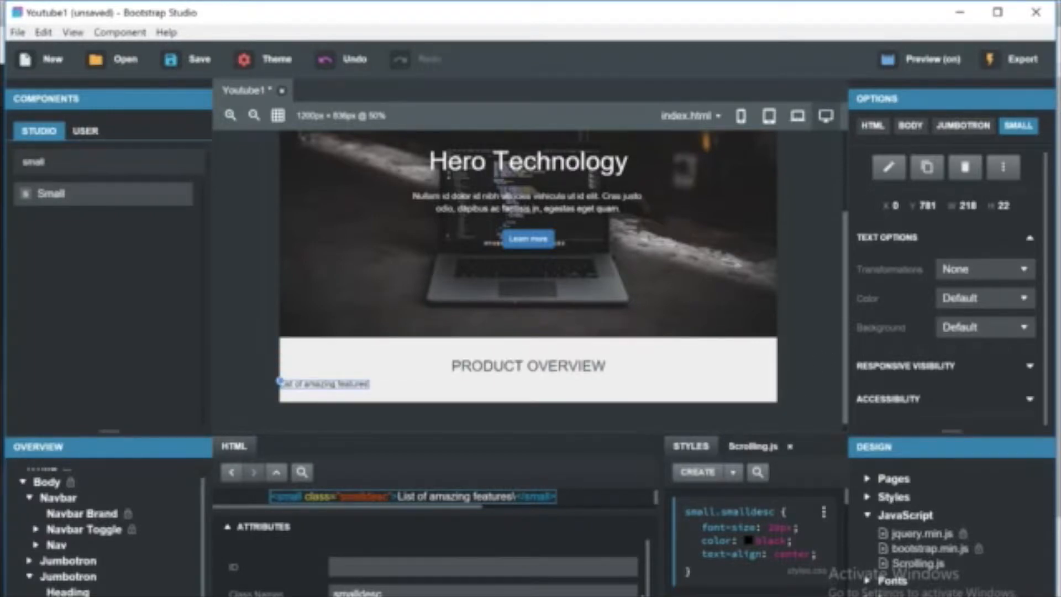
scroll(724, 565, up, 2)
mouse_move(846, 502)
mouse_down()
mouse_move(837, 536)
mouse_move(842, 490)
mouse_move(843, 498)
mouse_up()
click(798, 459)
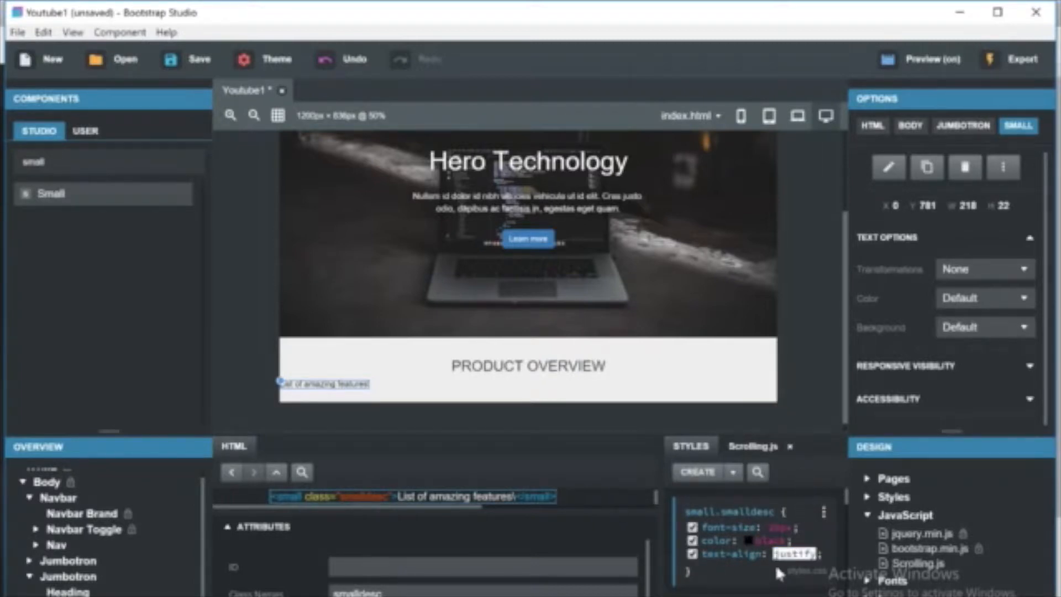
Try to add a vertical-align property to the smalldesc rule.
click(831, 553)
click(821, 552)
click(825, 553)
text(vertical-align)
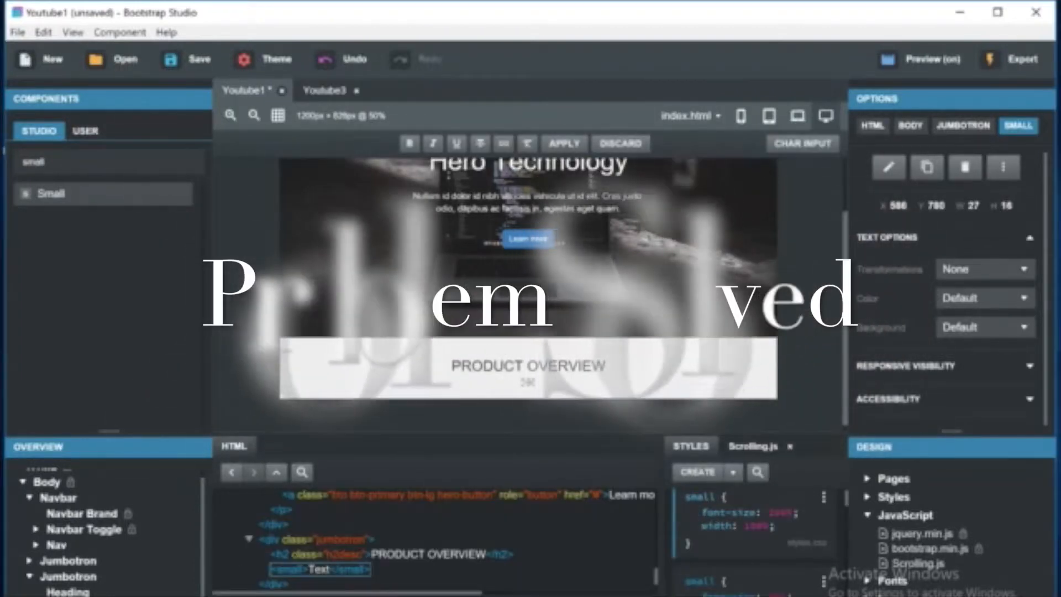
Change the small element's text to Amazing Features.
key(BackSpace)
text(This is th)
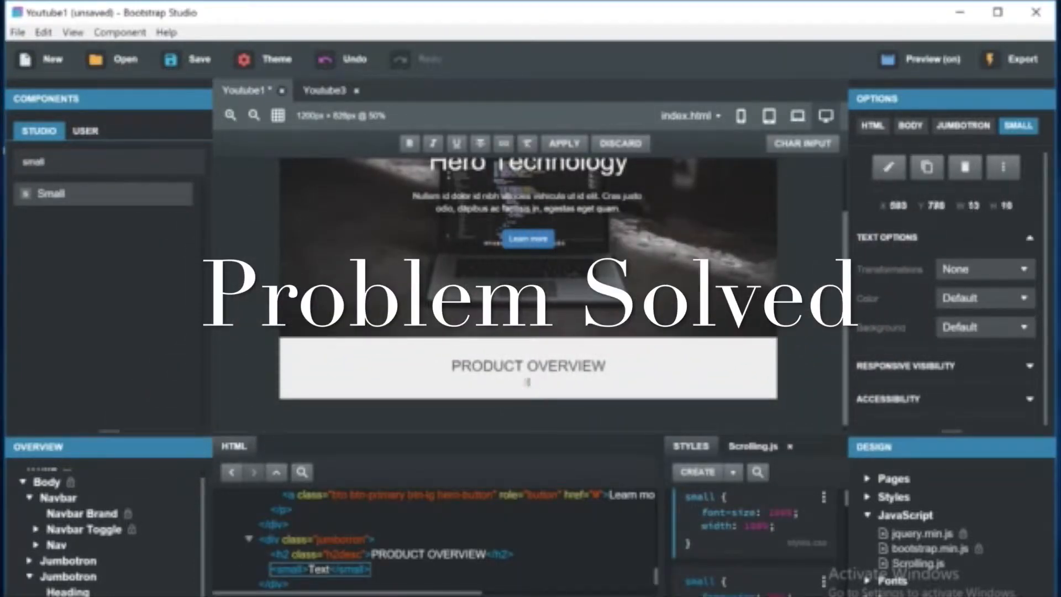
text(e)
key(BackSpace)
key(BackSpace)
key(BackSpace)
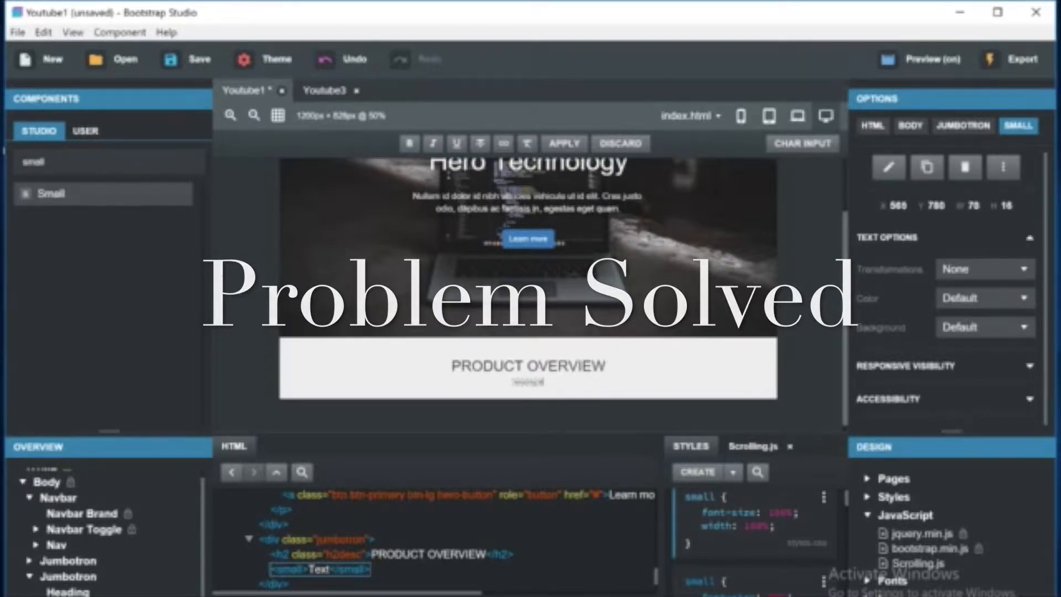
text(e pr)
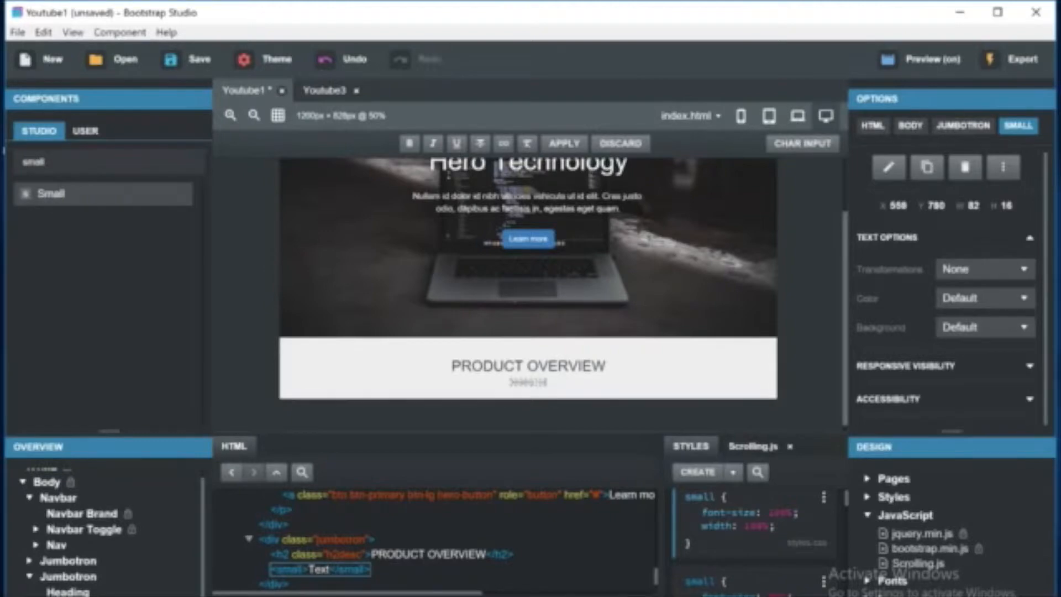
text(oduct)
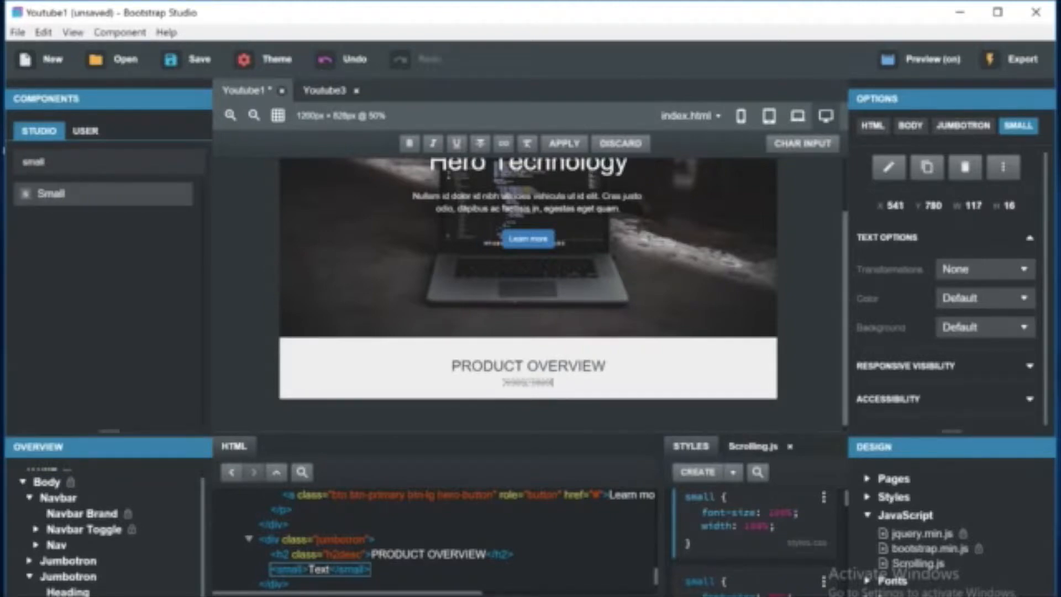
click(533, 390)
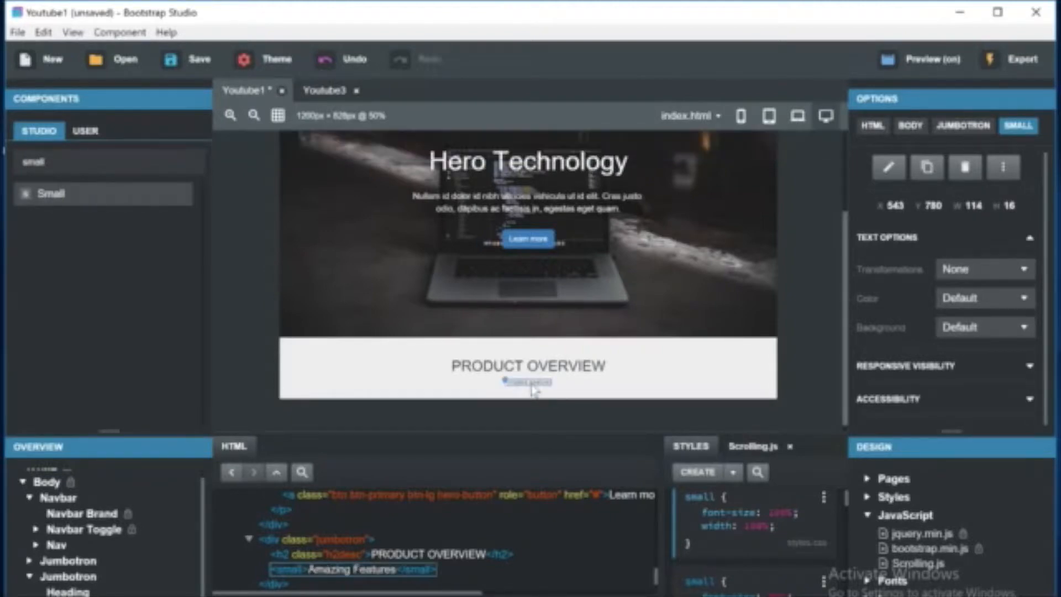
click(561, 396)
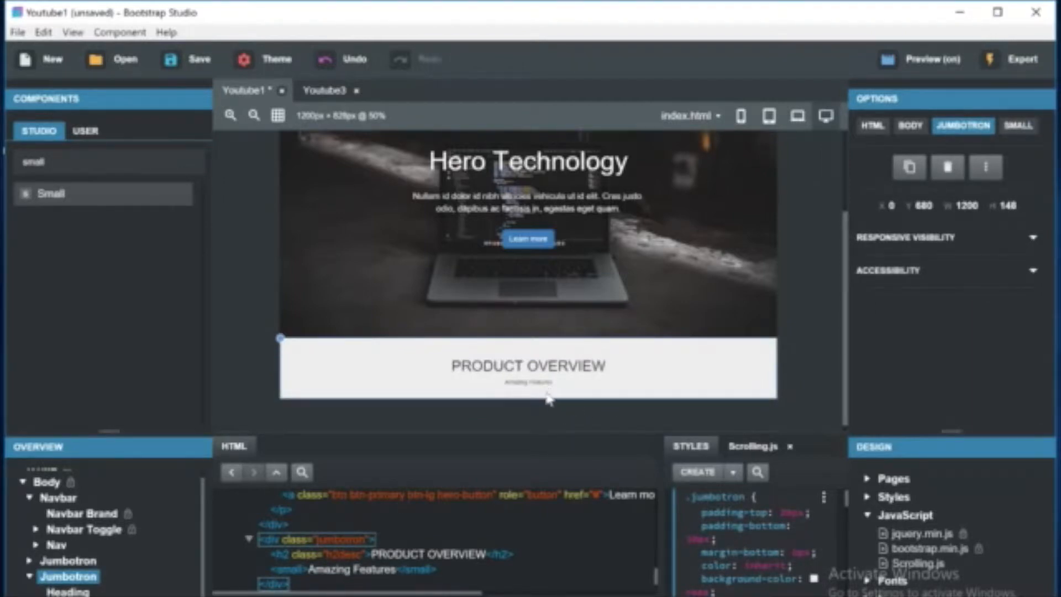
Add a color property set to blue in the small element's style rule.
click(535, 383)
click(680, 473)
click(799, 525)
text(col)
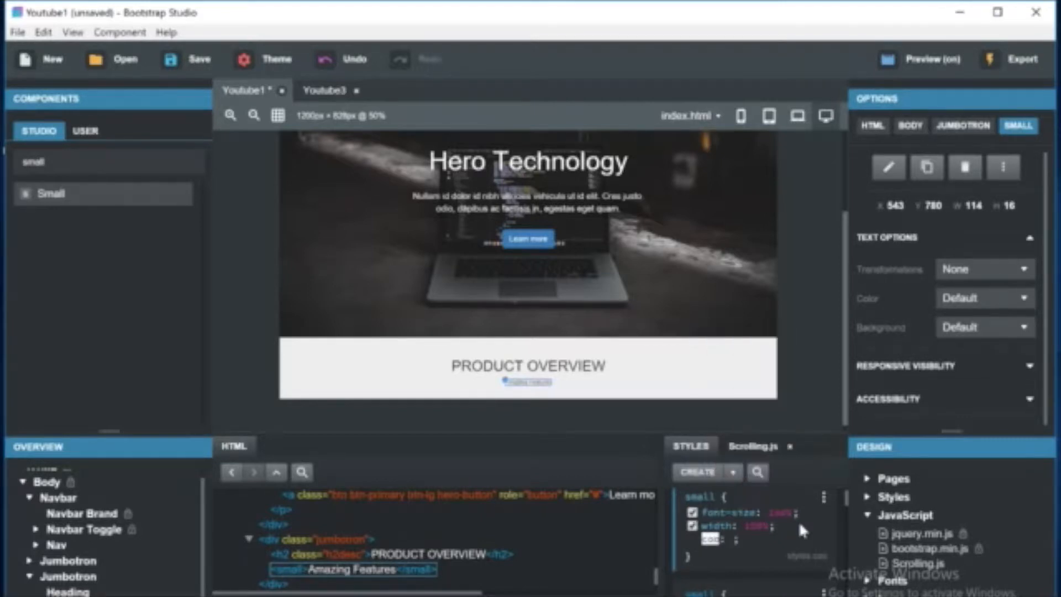
key(Return)
key(Return)
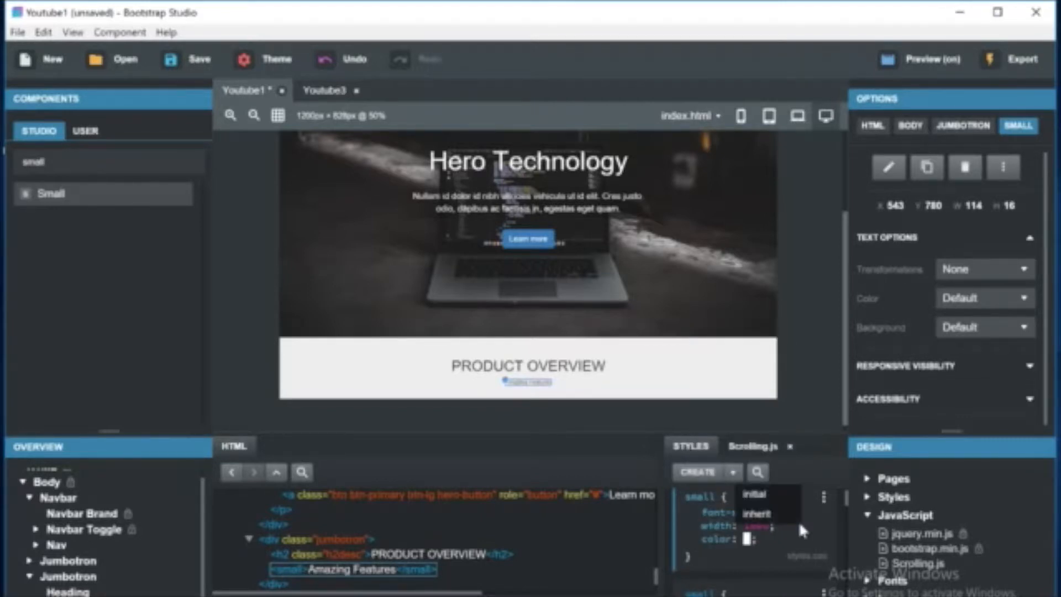
text(blue)
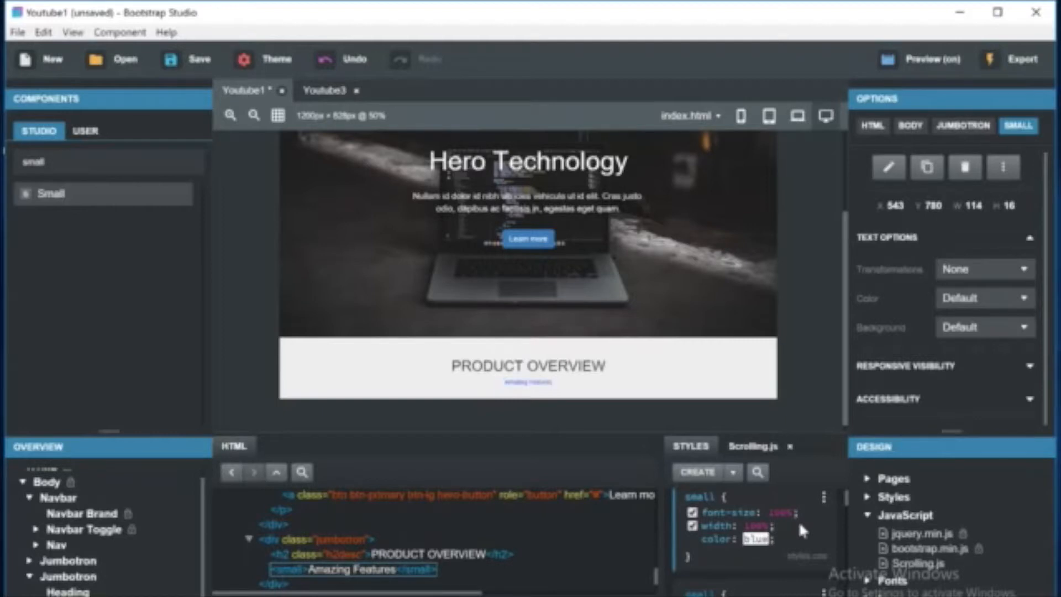
Confirm the blue color and disable the width property in the small element's style rule.
key(Return)
click(759, 524)
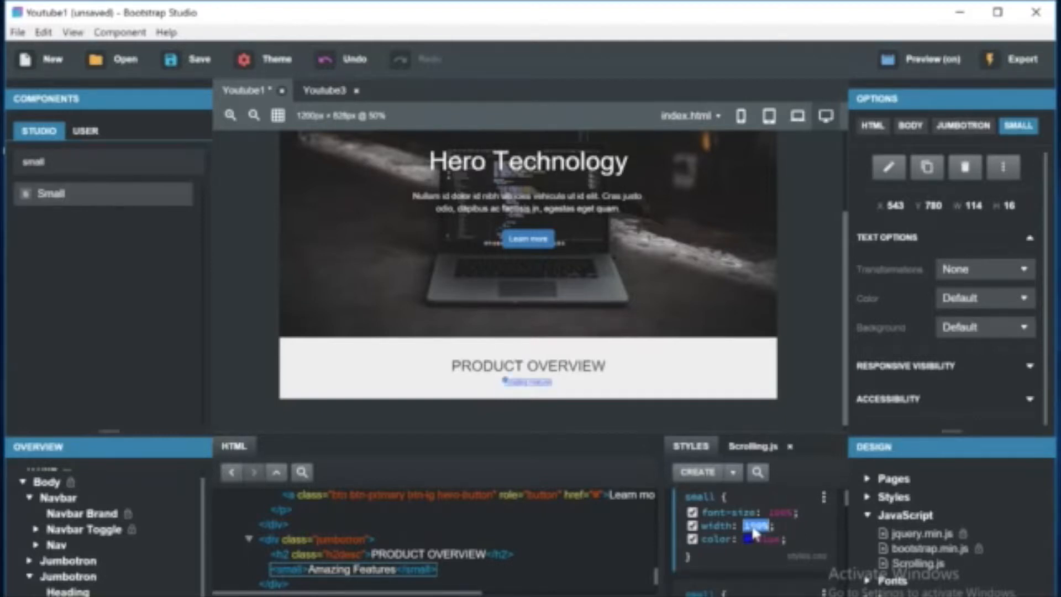
click(693, 531)
click(693, 532)
click(693, 532)
click(693, 532)
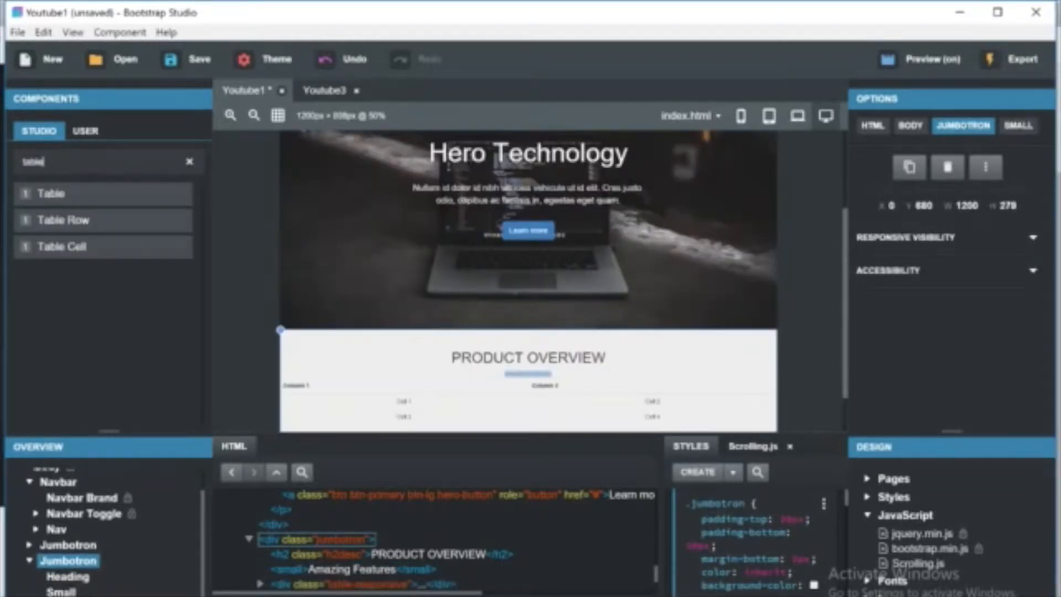
click(30, 561)
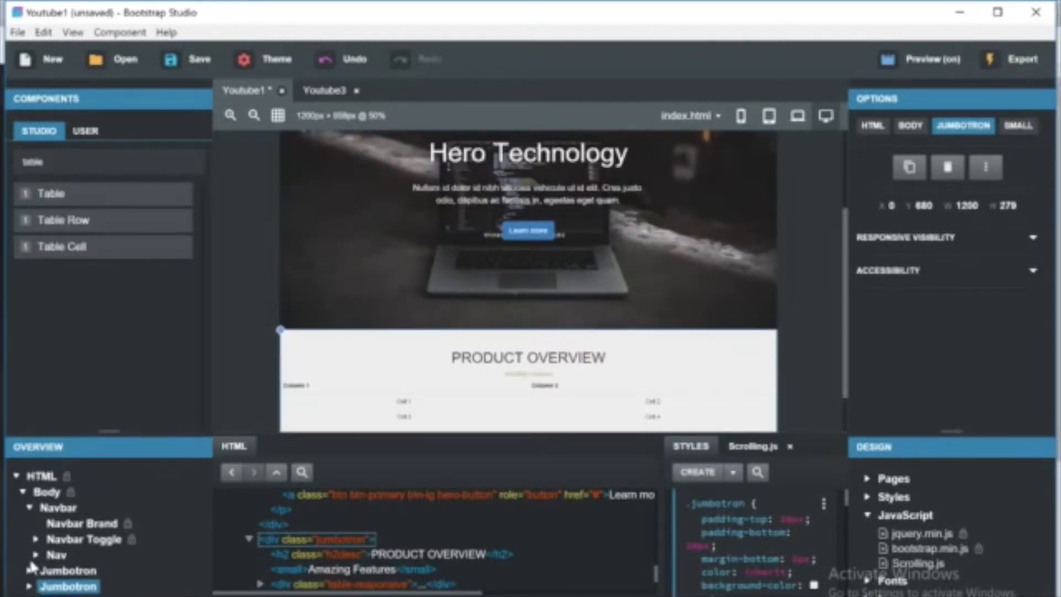
click(29, 586)
scroll(397, 409, down, 1)
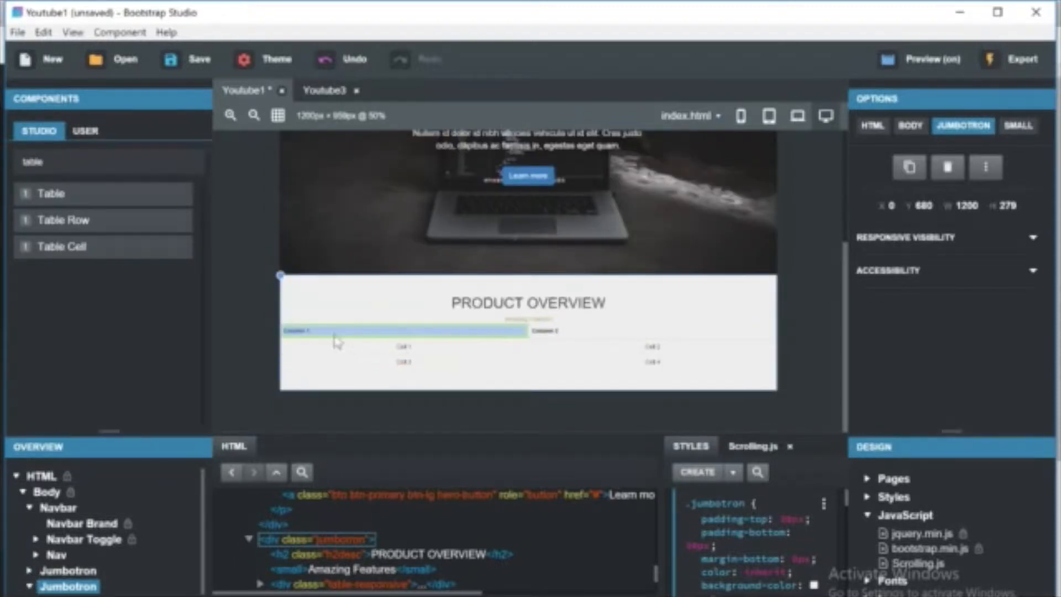
click(315, 338)
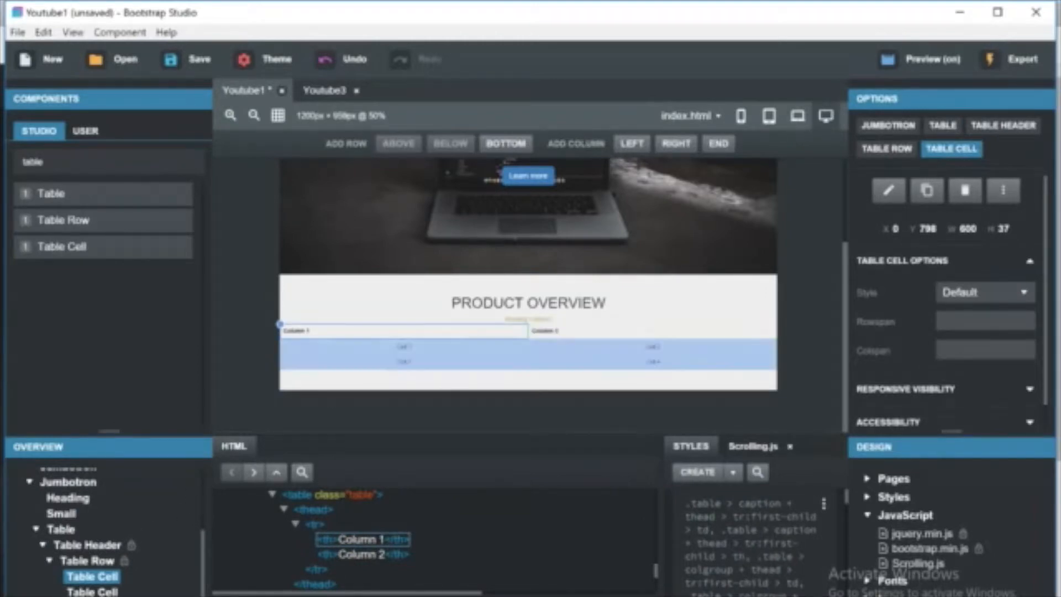
click(91, 596)
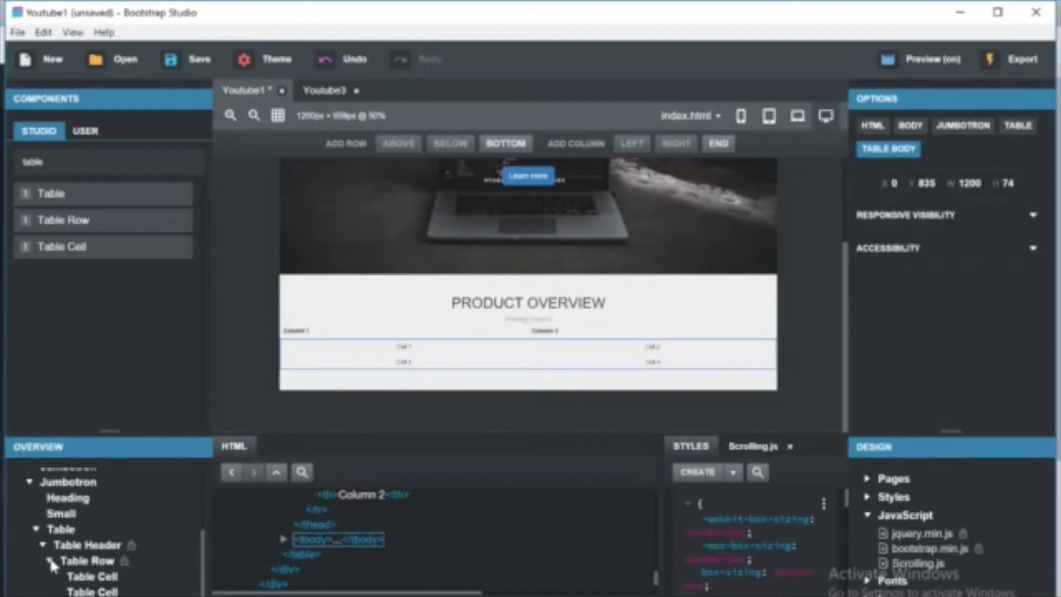
click(62, 518)
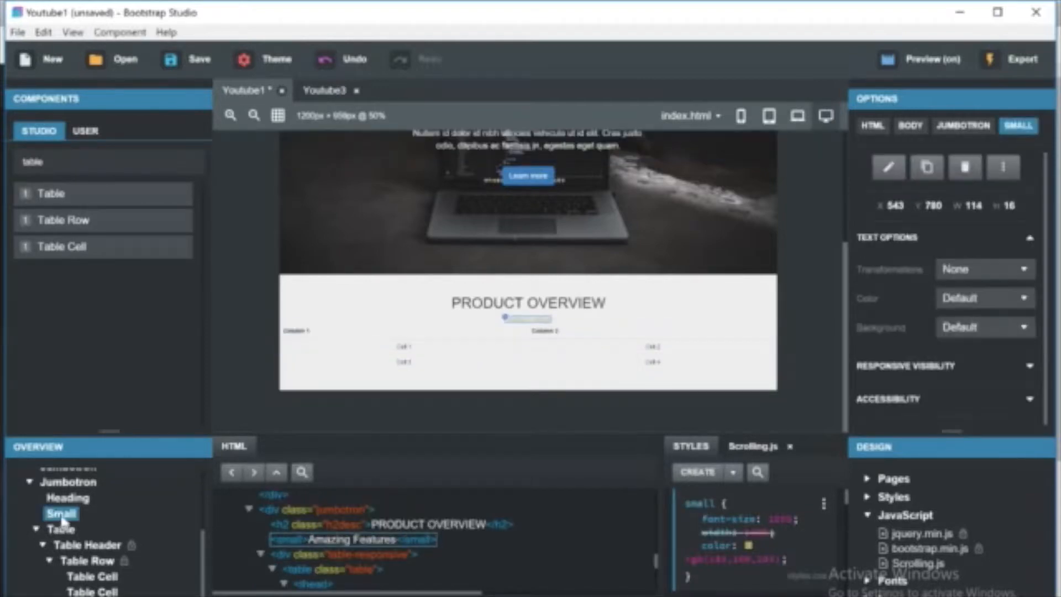
click(88, 162)
key(BackSpace)
key(BackSpace)
key(BackSpace)
key(BackSpace)
key(BackSpace)
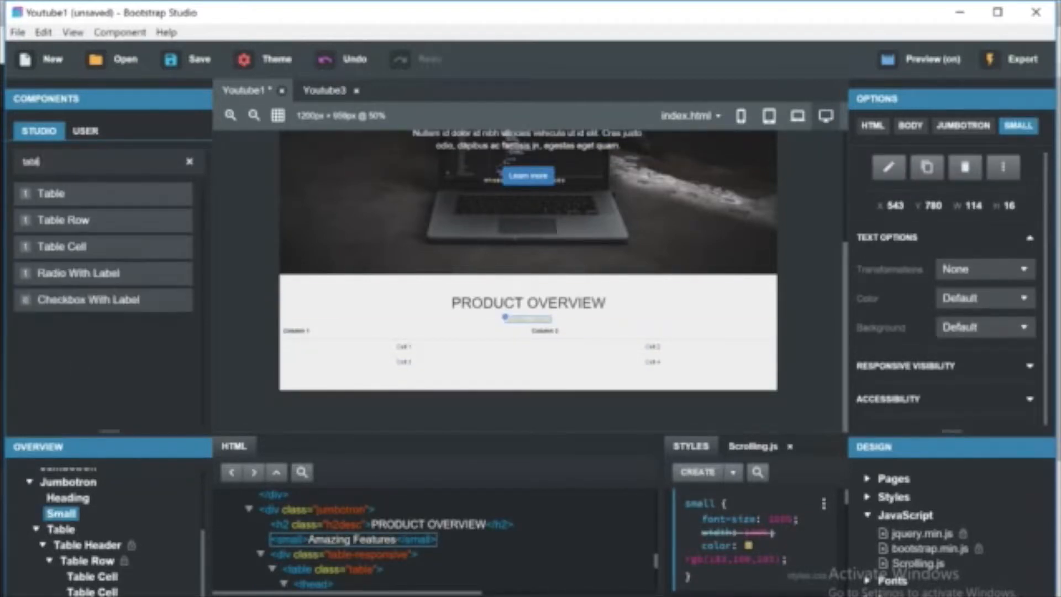
text(bt)
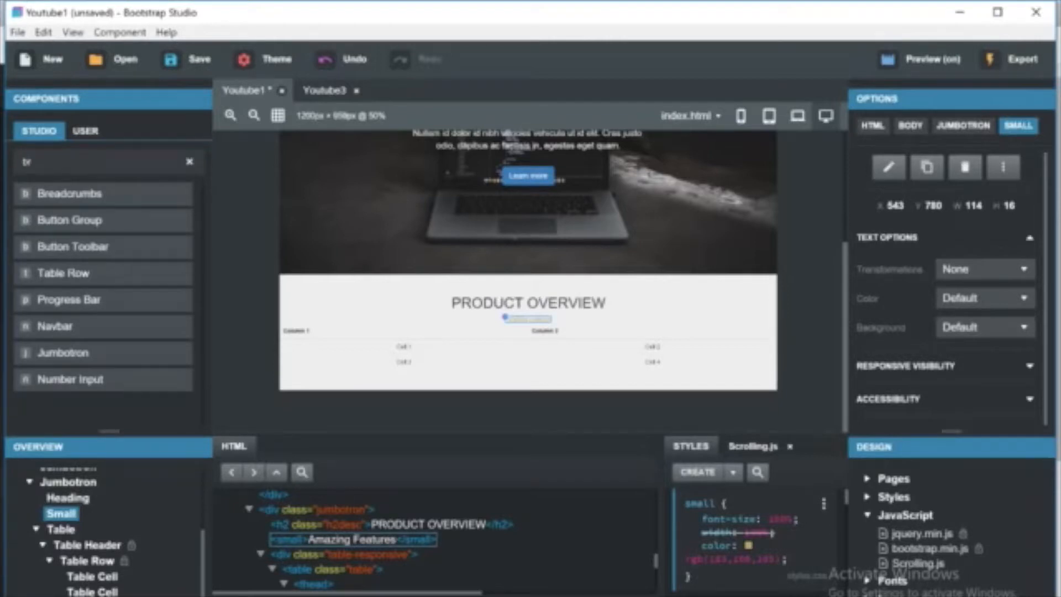
key(BackSpace)
key(BackSpace)
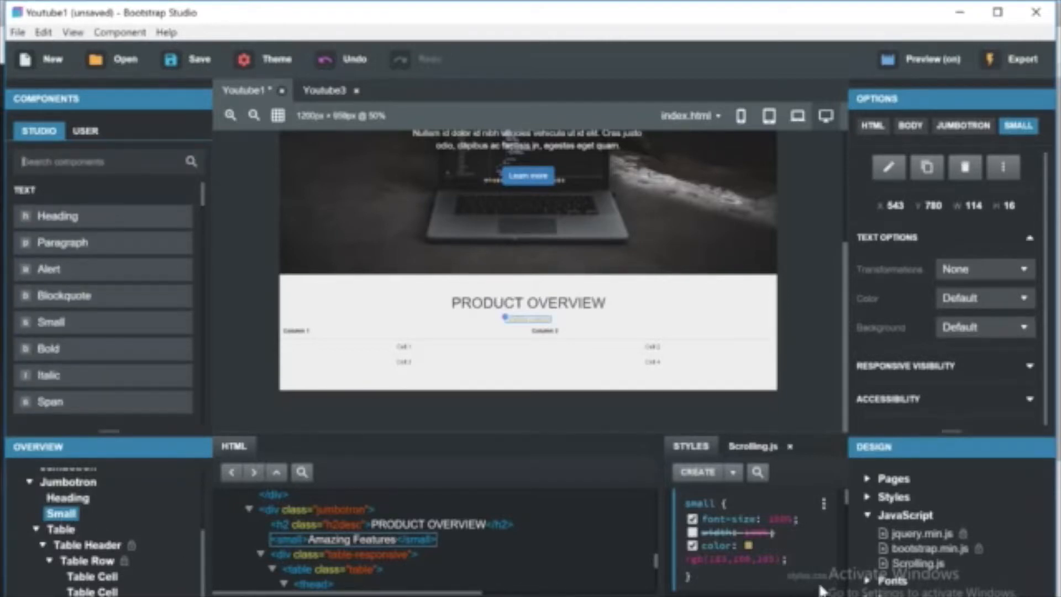
Try adding a margin-bottom of 4px to the small element's style rule.
click(763, 545)
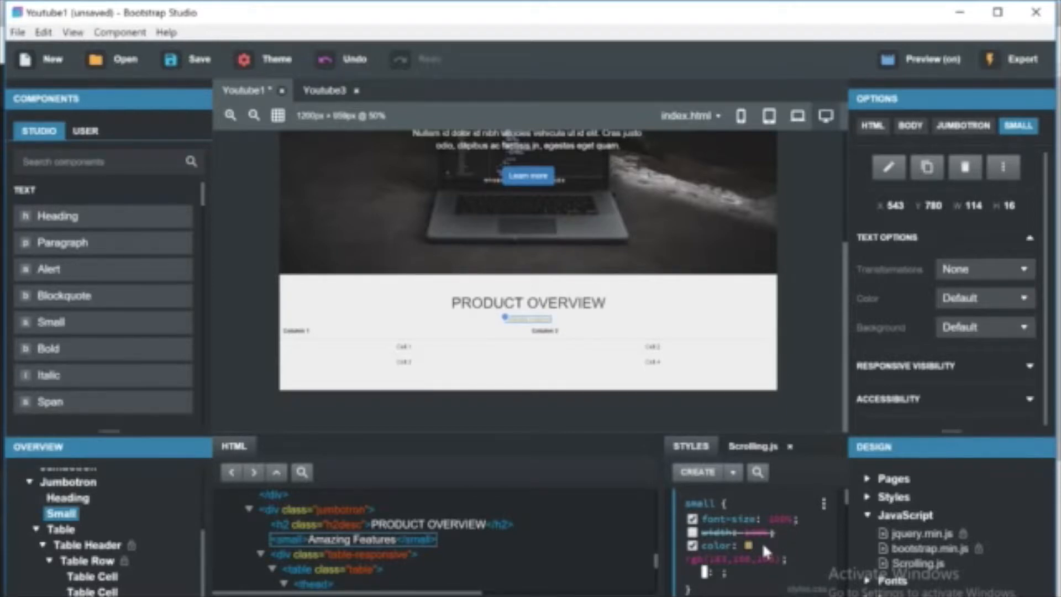
text(mar)
key(Down)
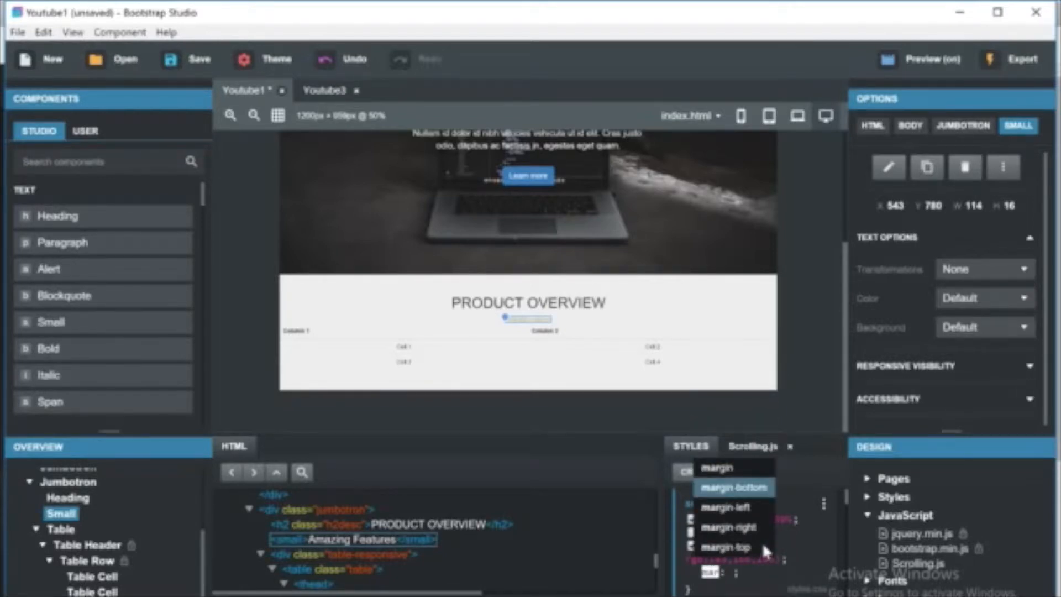
key(Return)
text(1)
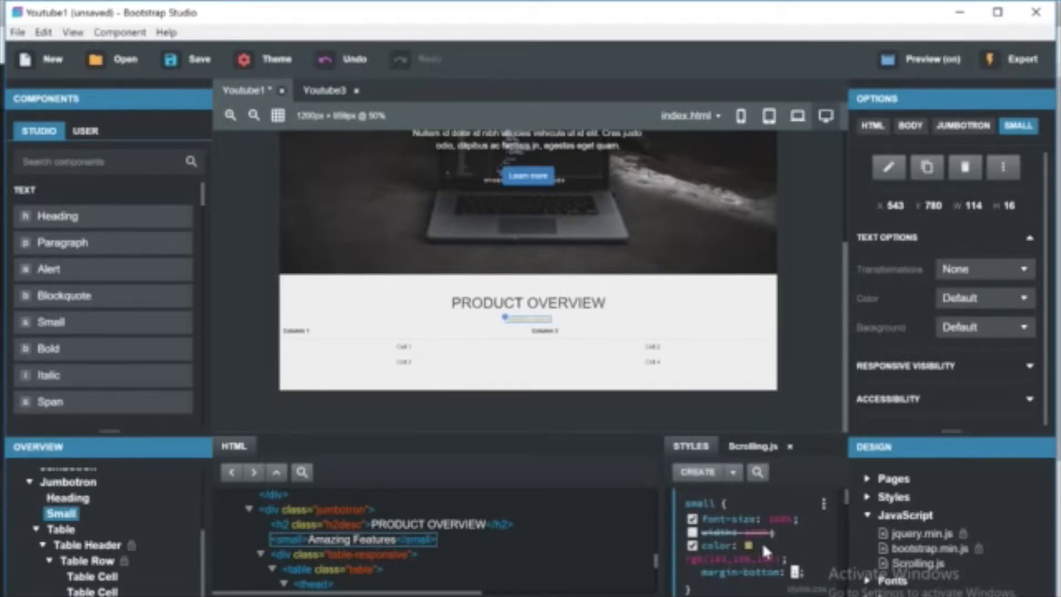
text(px)
key(BackSpace)
key(BackSpace)
key(BackSpace)
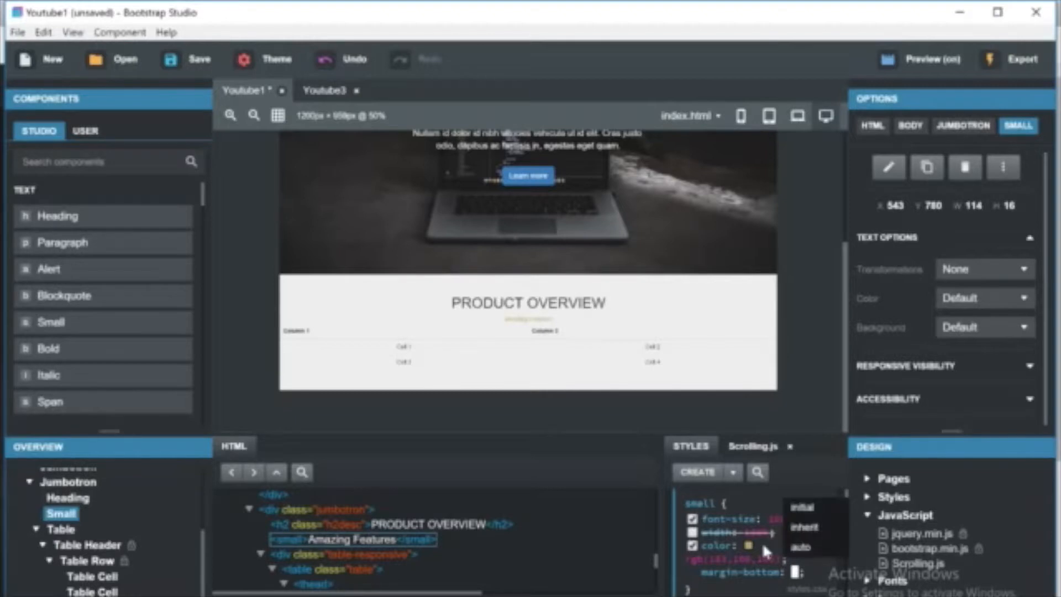
text(5p)
text(4px)
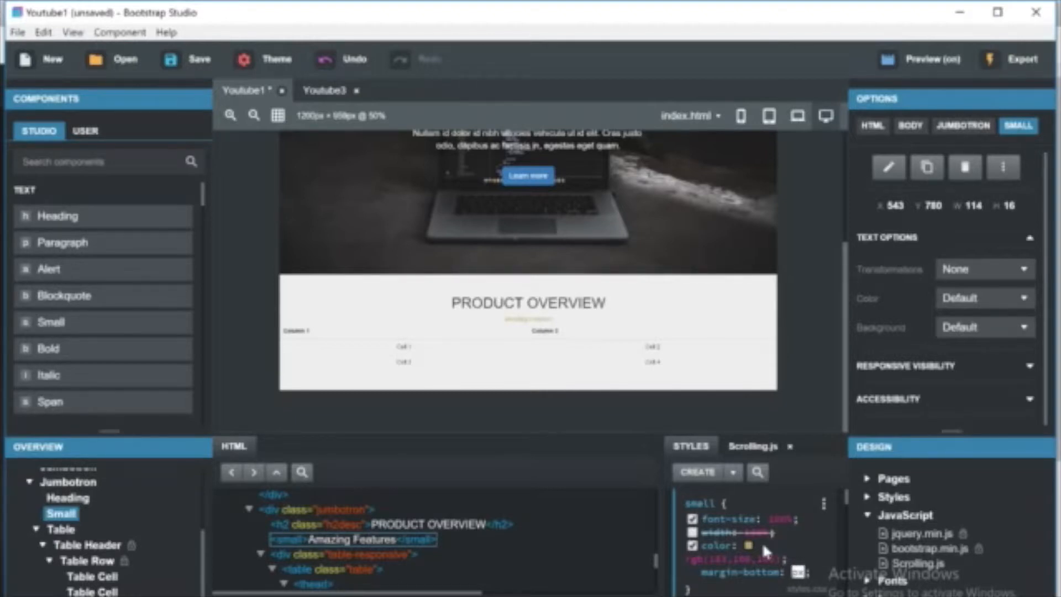
click(689, 569)
double_click(712, 572)
key(BackSpace)
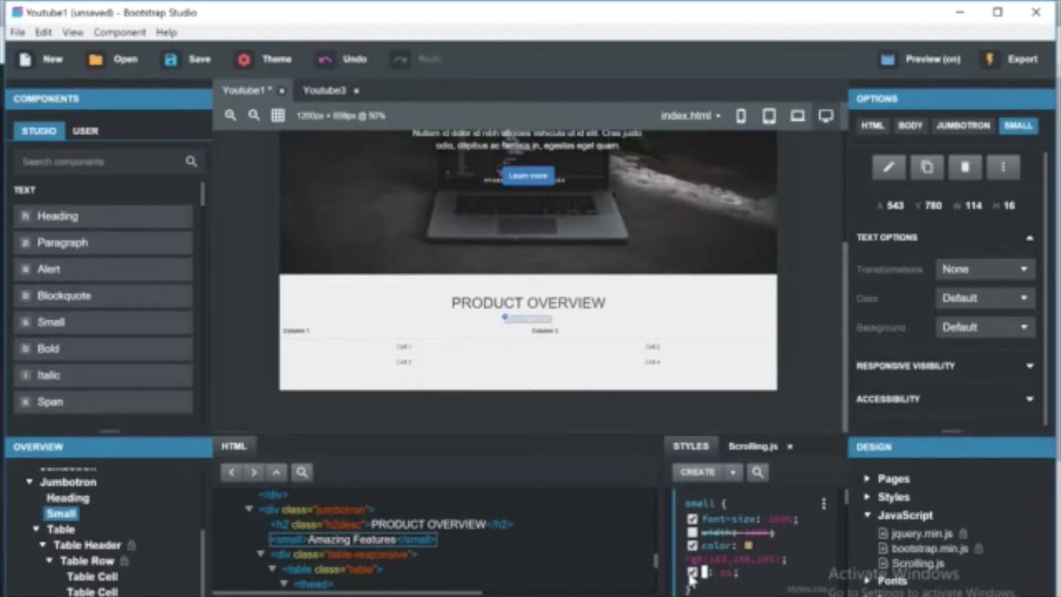
key(BackSpace)
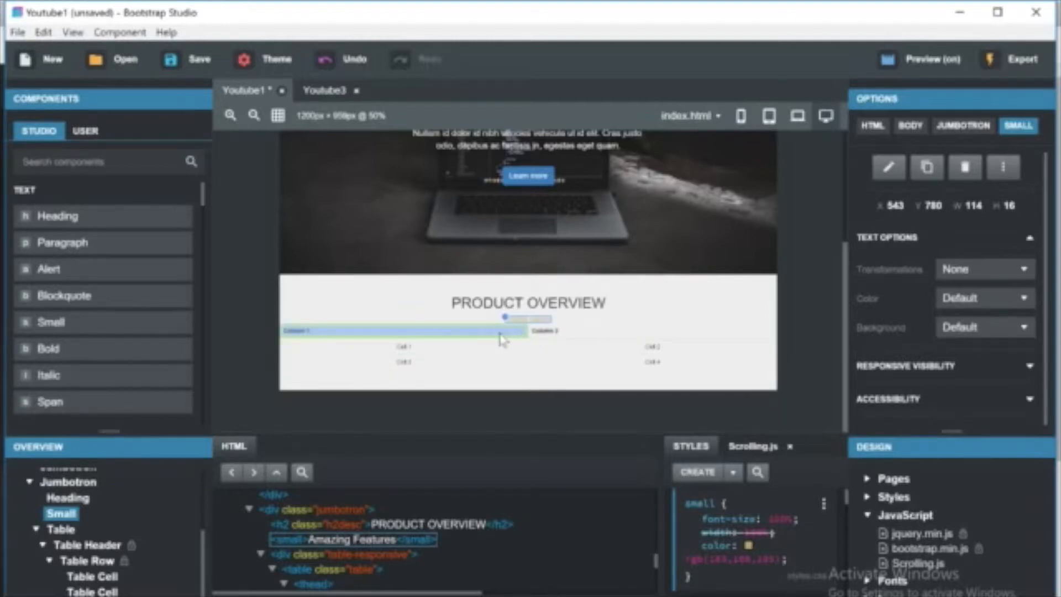
Add an extra table cell to the table's header row.
double_click(501, 339)
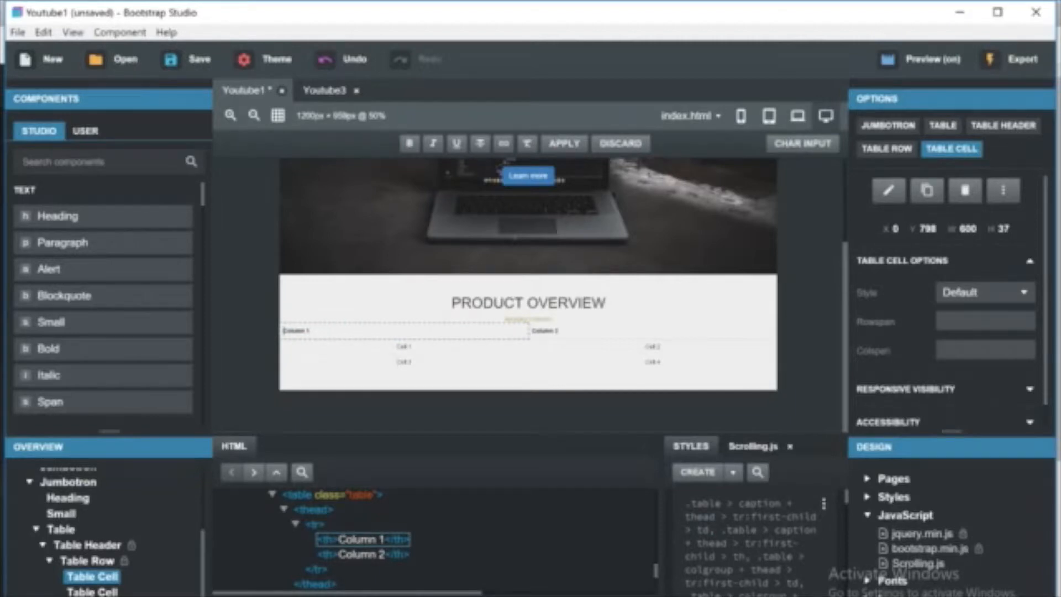
key(Escape)
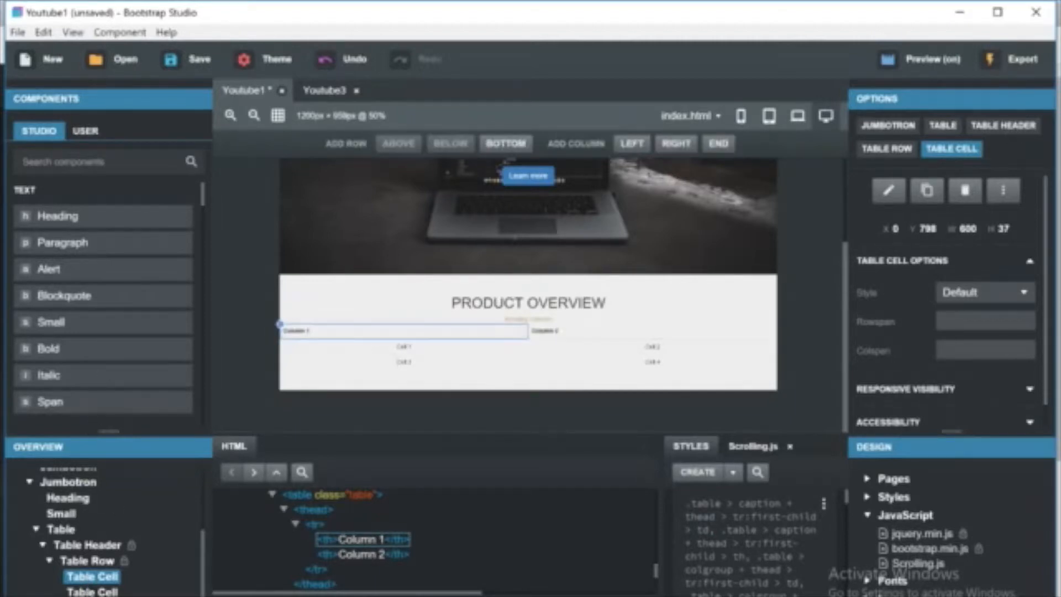
click(82, 161)
text(table)
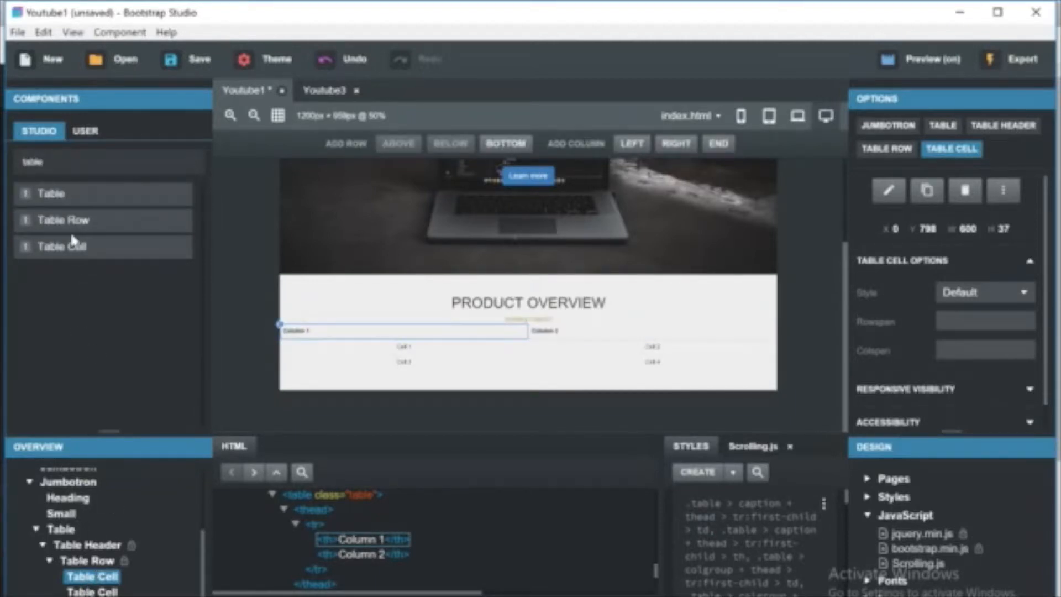
drag(73, 246, 79, 586)
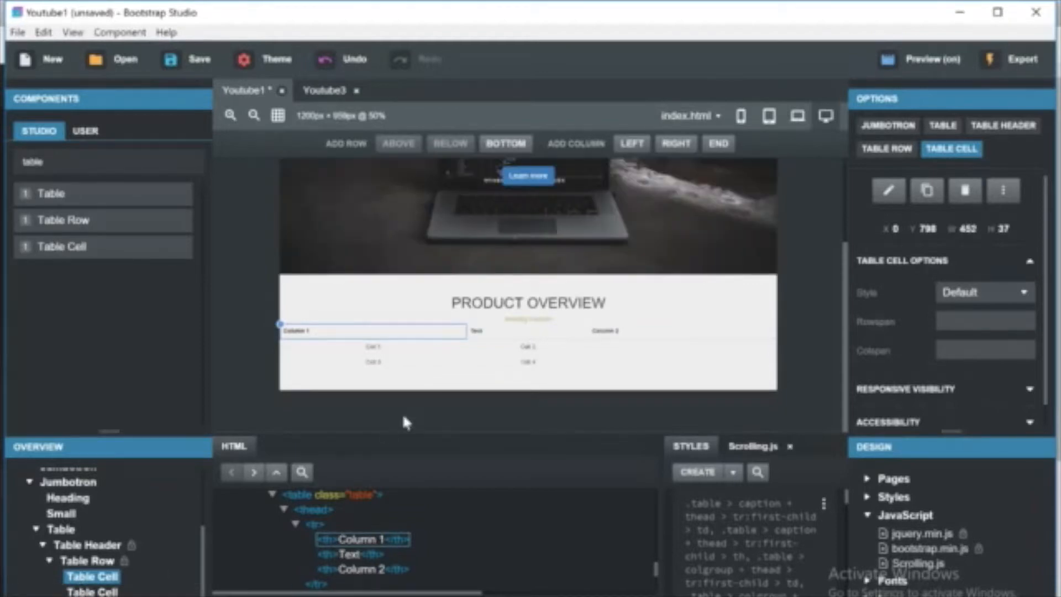
Clear the Column 1 header text and insert an image into the first header cell.
click(478, 334)
double_click(391, 337)
key(BackSpace)
click(338, 306)
key(ctrl+f)
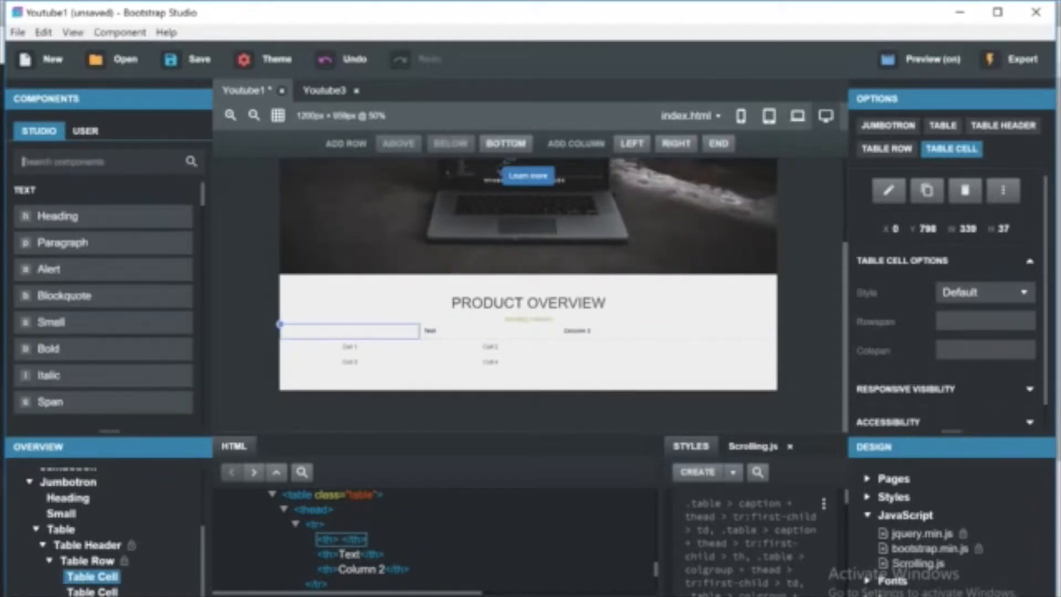
text(img)
drag(431, 371, 332, 334)
Insert images into the second and third header cells, deleting their placeholder text.
drag(111, 195, 450, 348)
double_click(448, 342)
key(Delete)
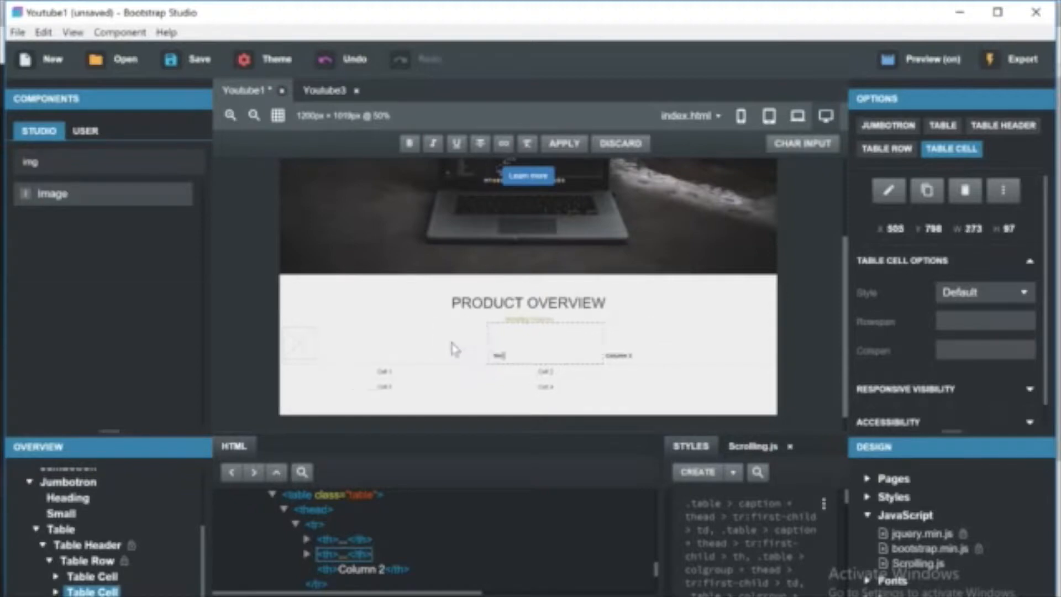
key(Tab)
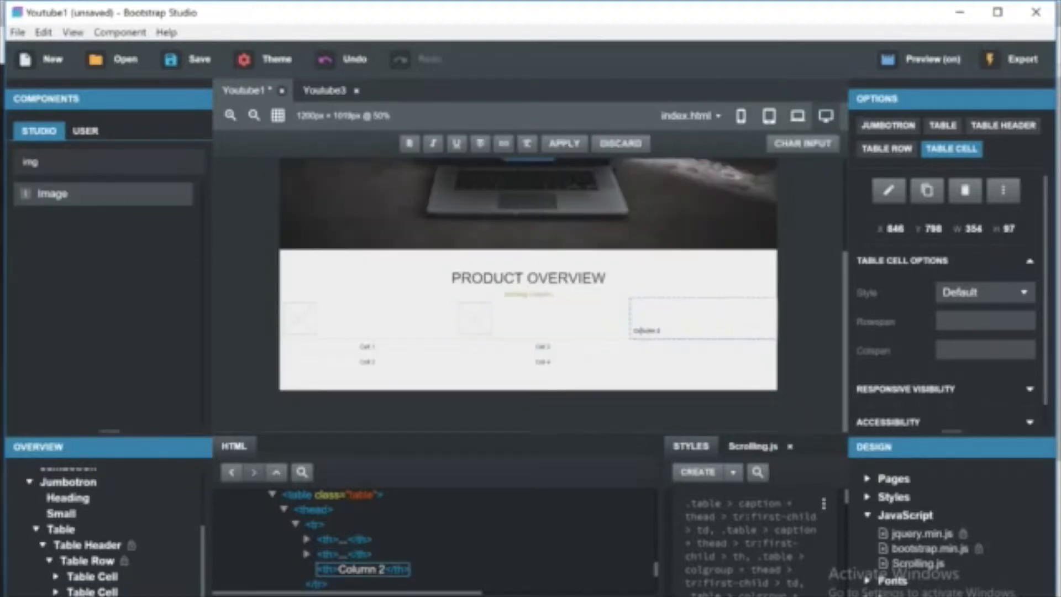
key(Delete)
drag(52, 196, 719, 331)
click(426, 349)
click(353, 327)
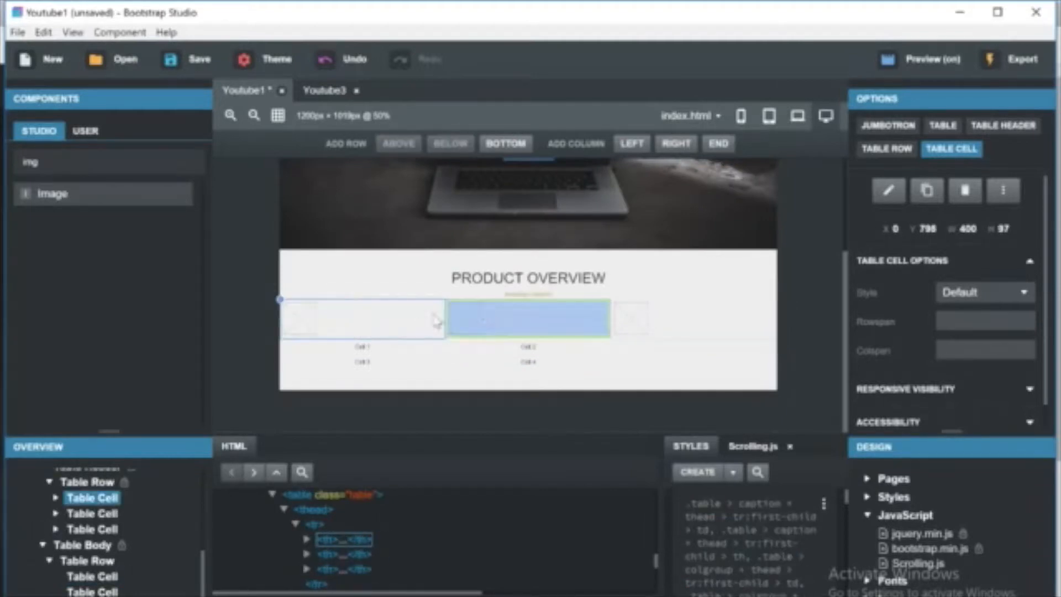
Add text-align set to center in the table-responsive style rule.
click(83, 480)
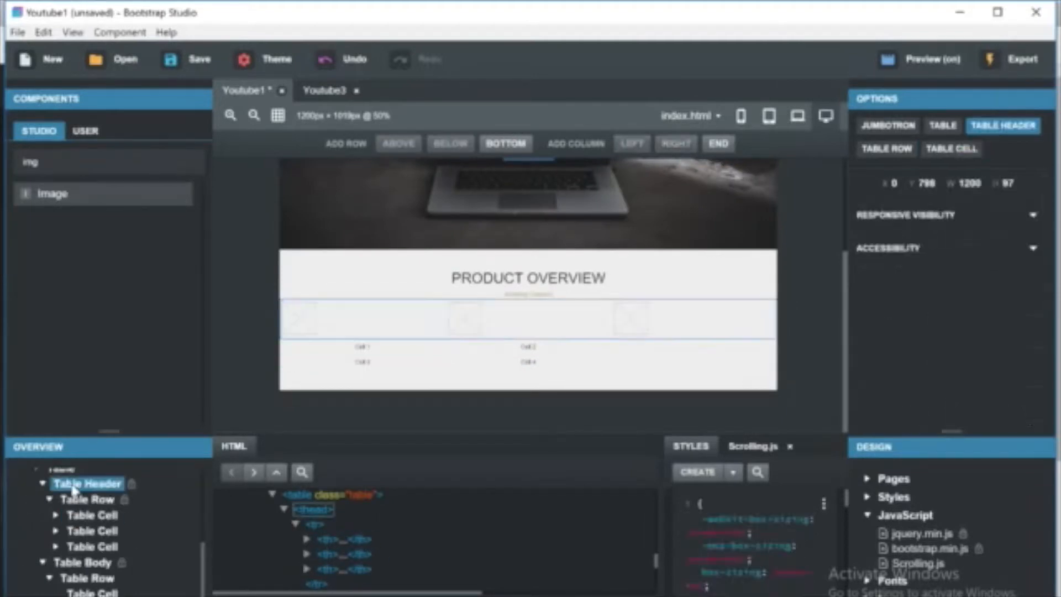
click(65, 476)
click(823, 503)
click(836, 516)
click(807, 530)
text(text-align)
key(Return)
text(center)
key(Return)
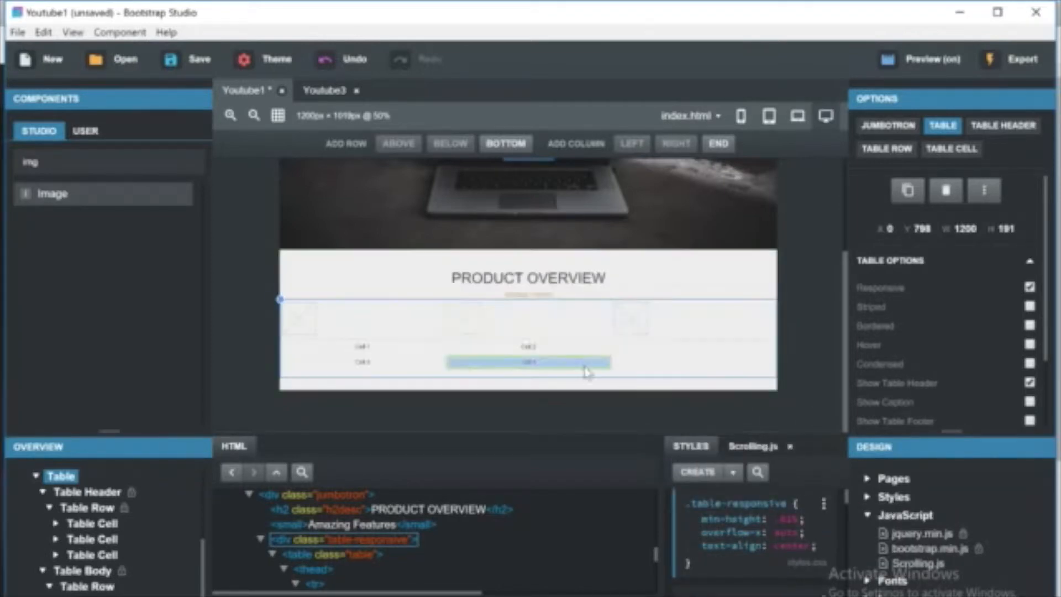
key(Escape)
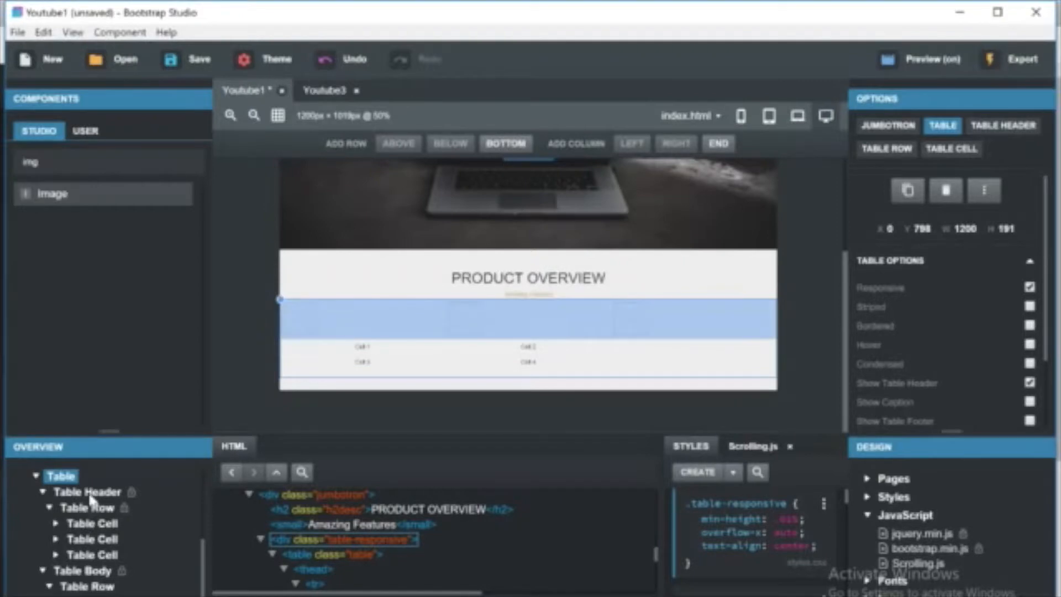
Inspect the style rules applied to the header row's table cells and the table body.
click(87, 508)
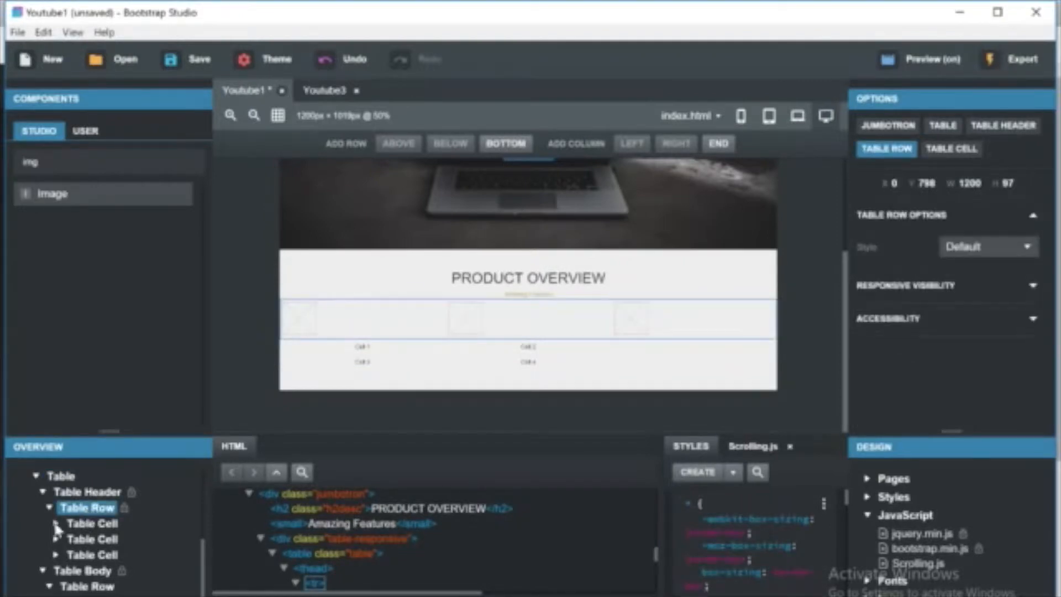
click(57, 538)
click(57, 539)
click(92, 522)
scroll(739, 512, down, 3)
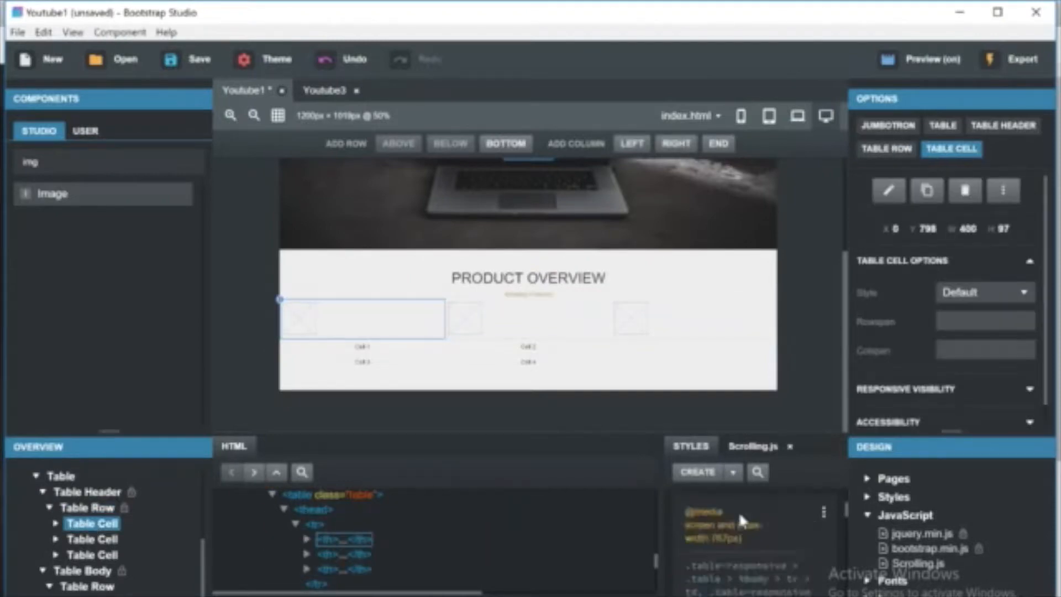
scroll(783, 543, down, 5)
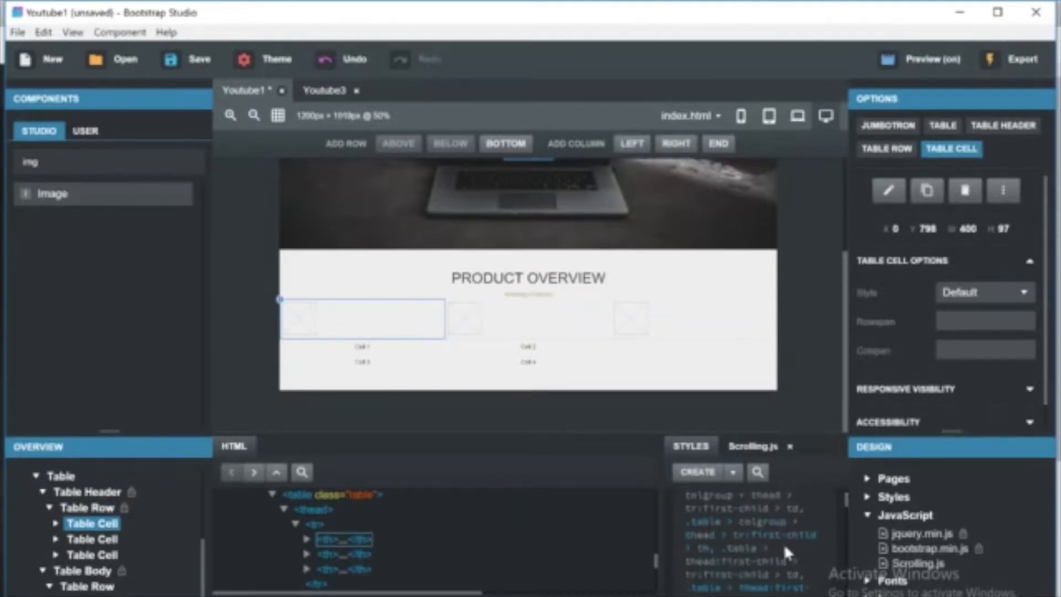
scroll(784, 547, down, 2)
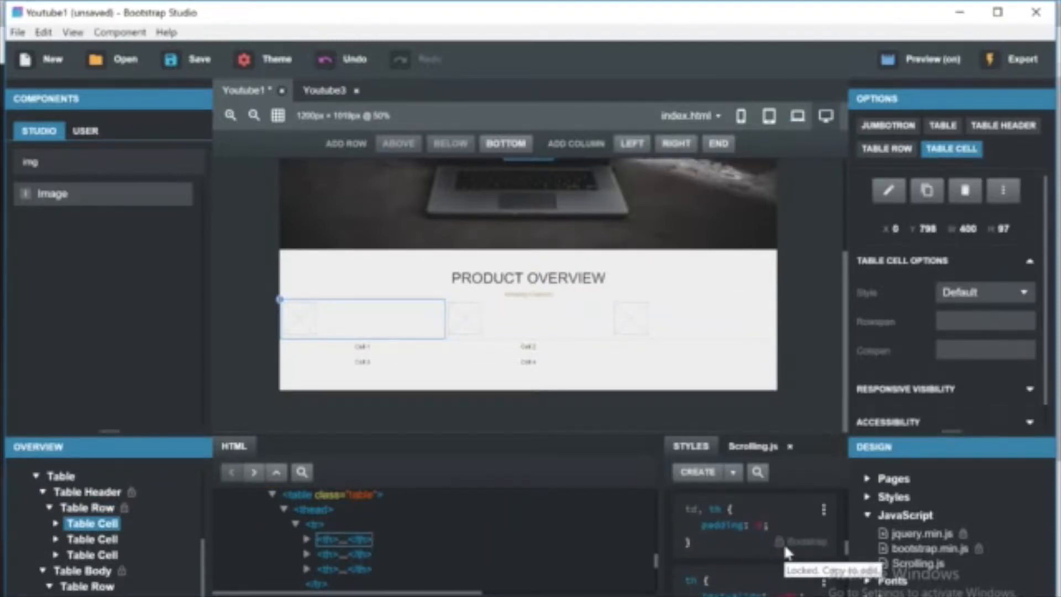
click(334, 568)
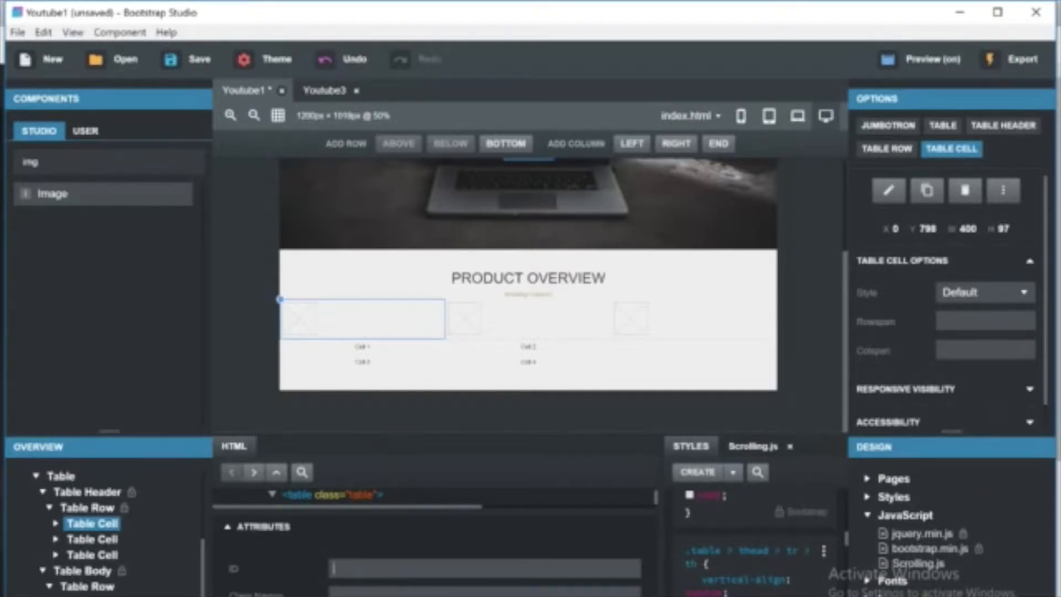
click(49, 508)
click(86, 548)
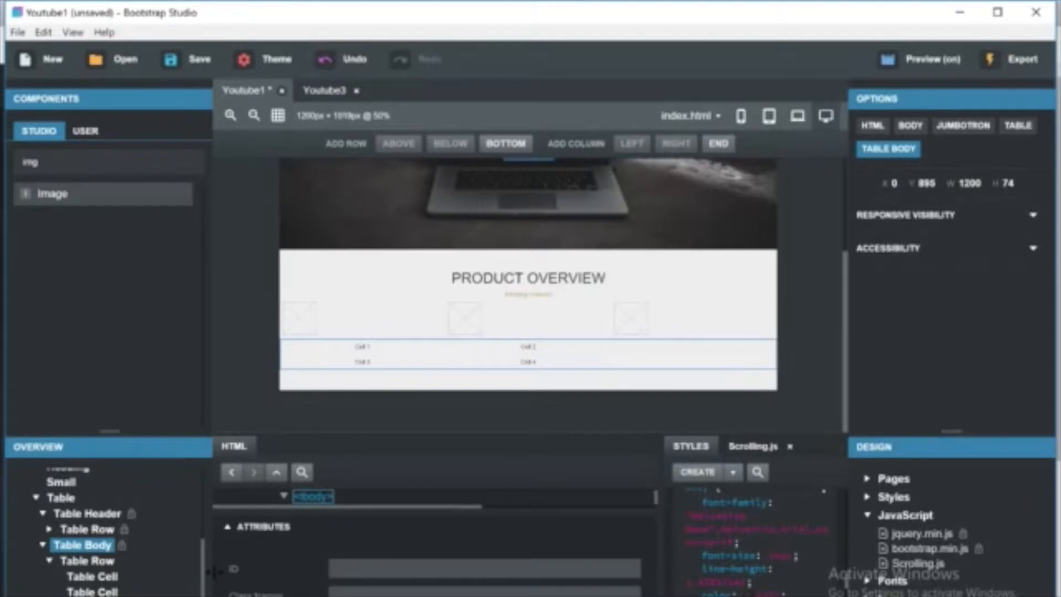
click(867, 515)
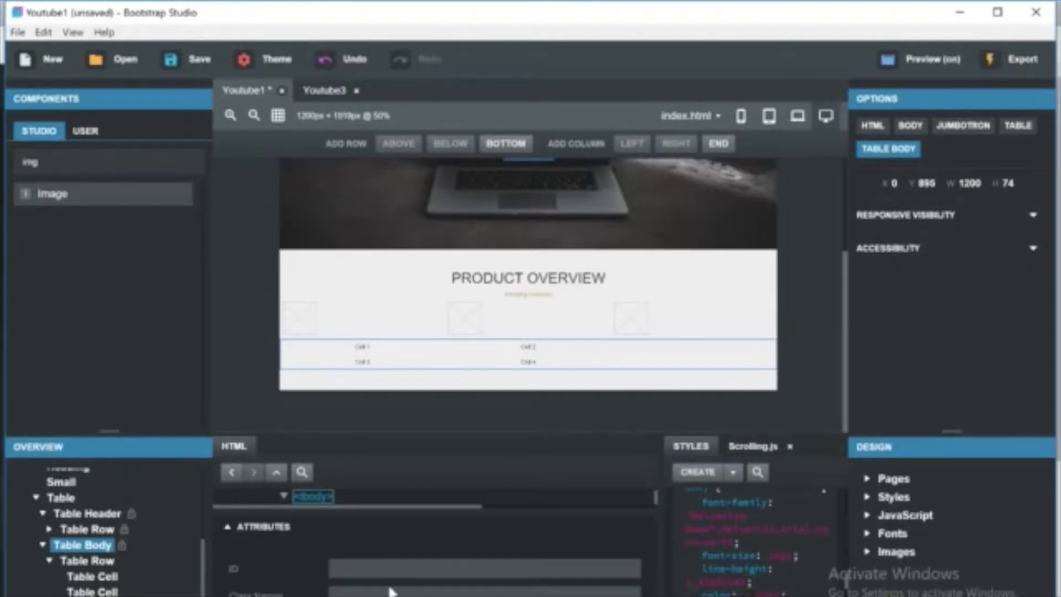
Rename the first two body cells of the table as RESPONSIVE and USER FRIENDLY.
double_click(360, 348)
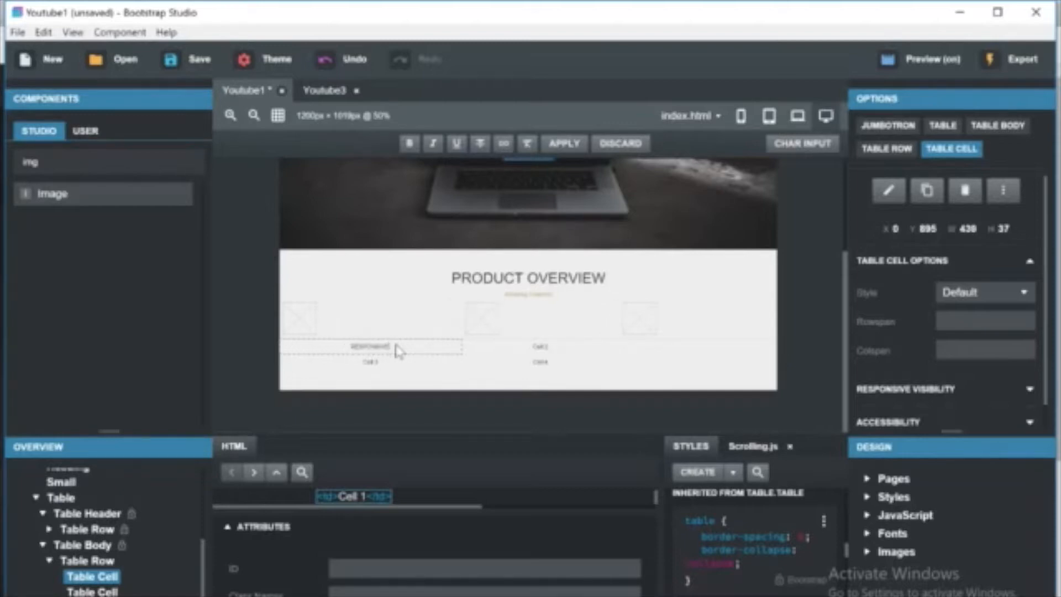
click(518, 348)
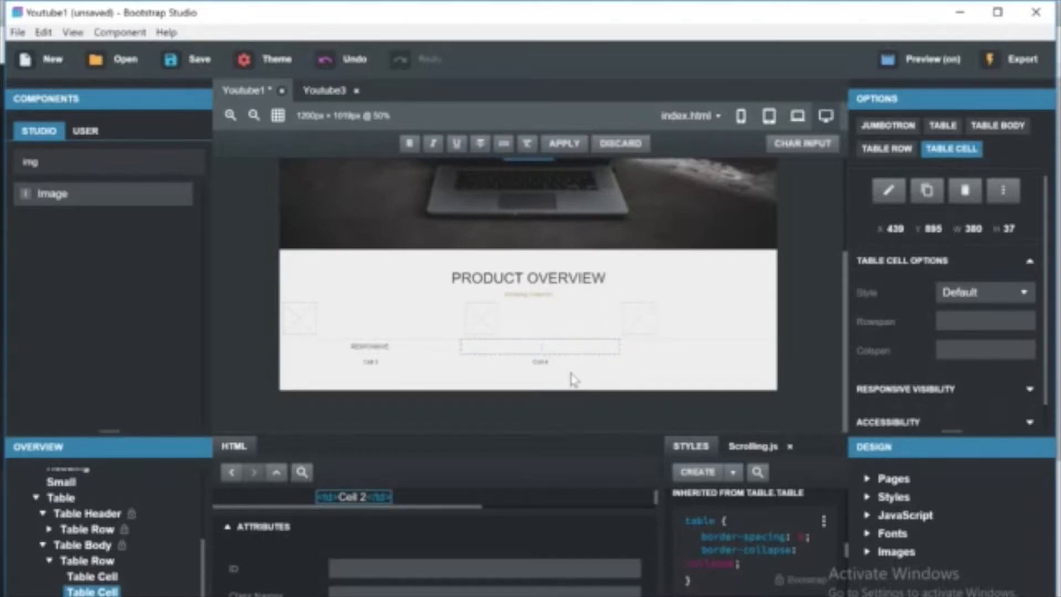
text(USER FRIENDLY)
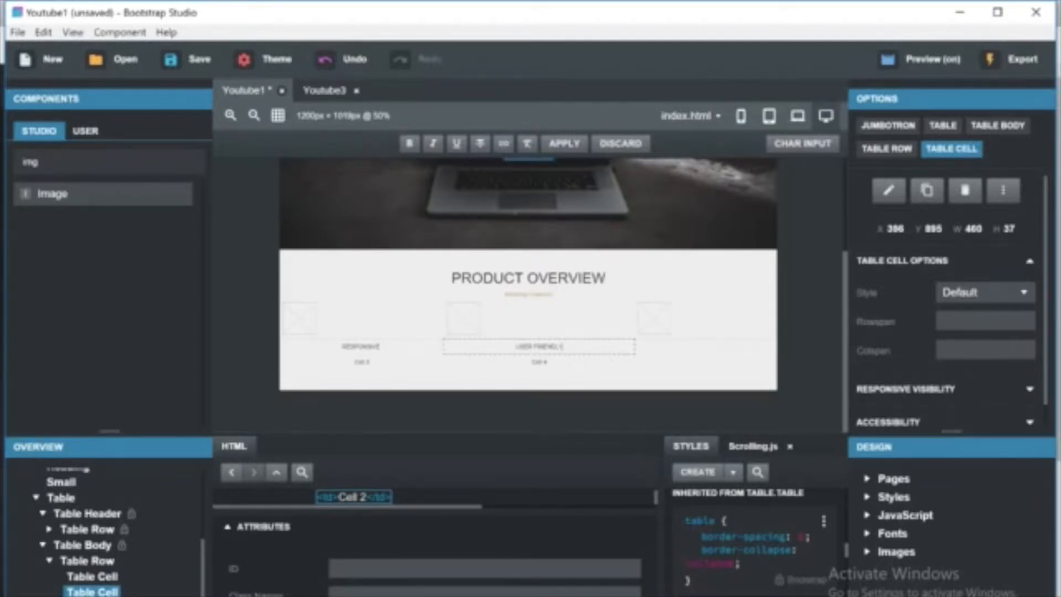
Search the components for TABLE and insert a new table cell between the RESPONSIVE and USER FRIENDLY cells.
click(92, 576)
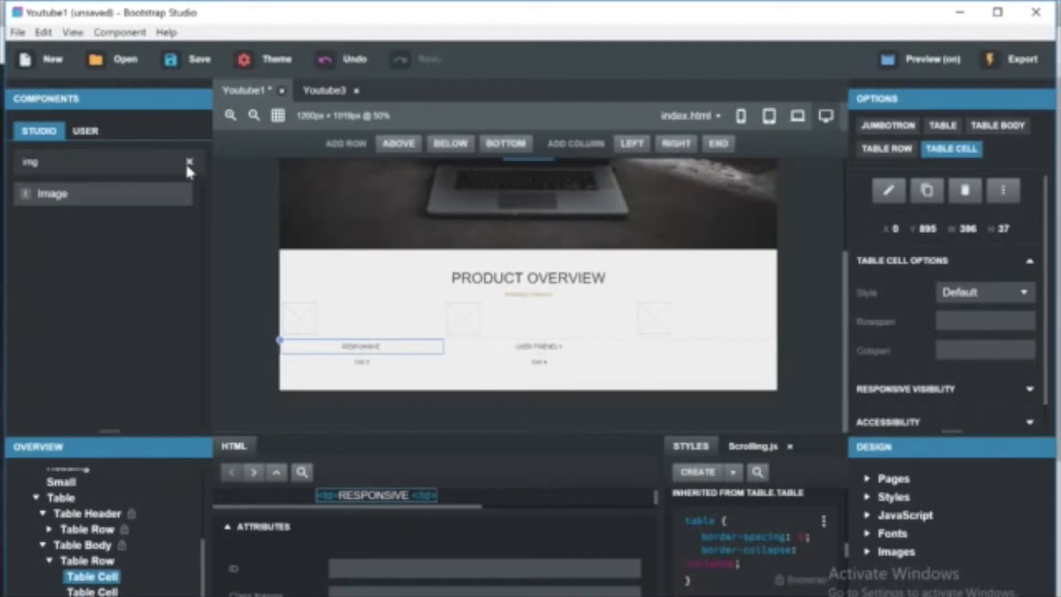
click(188, 162)
text(TABLE)
drag(104, 592, 107, 588)
click(513, 350)
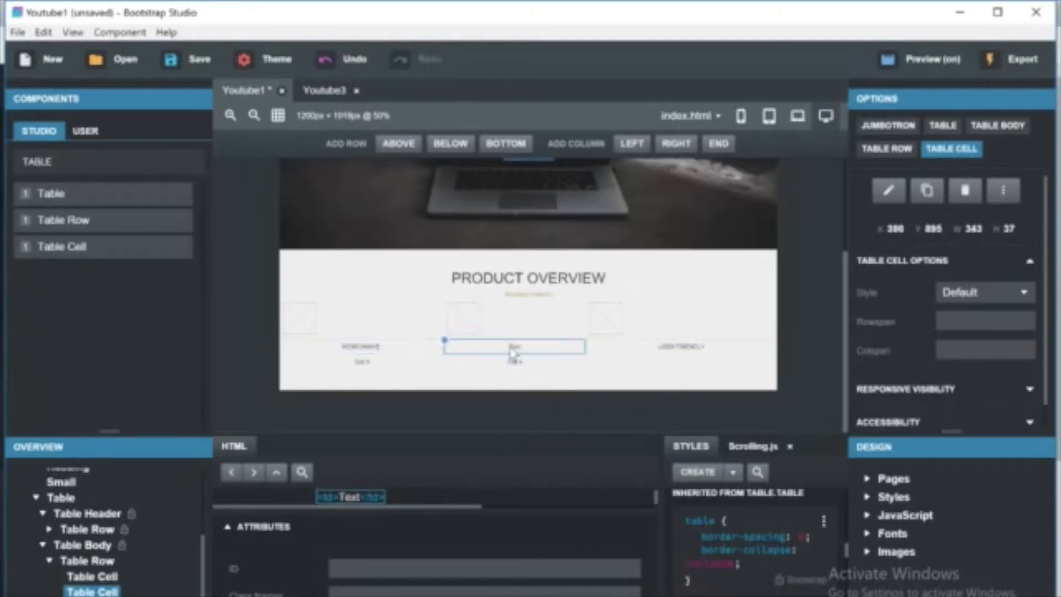
double_click(513, 349)
Label the new middle cell CUSTOMIZABLE, comparing against the reference landing page design.
click(657, 596)
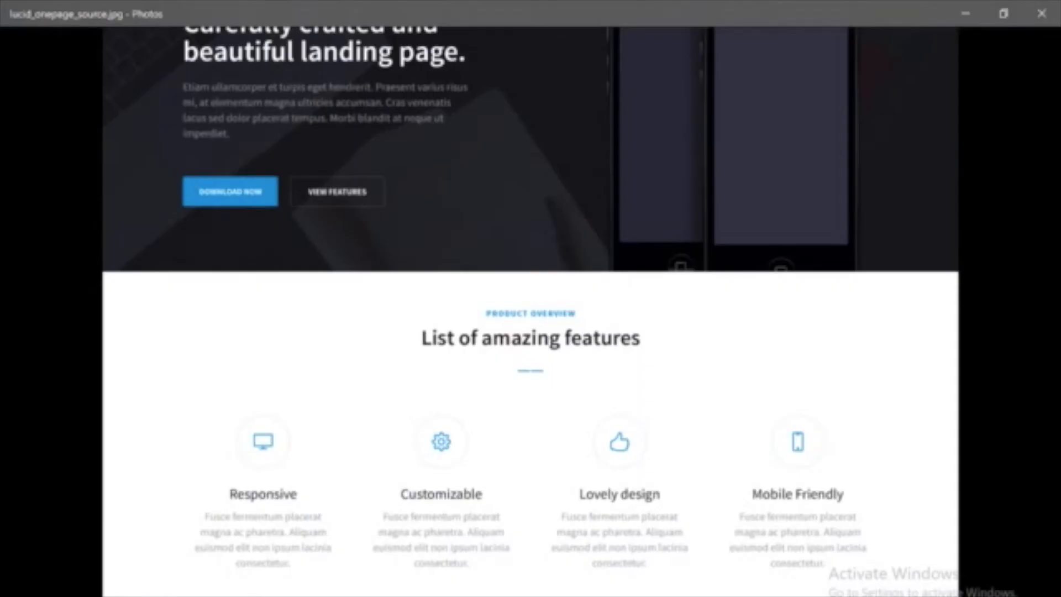
click(656, 595)
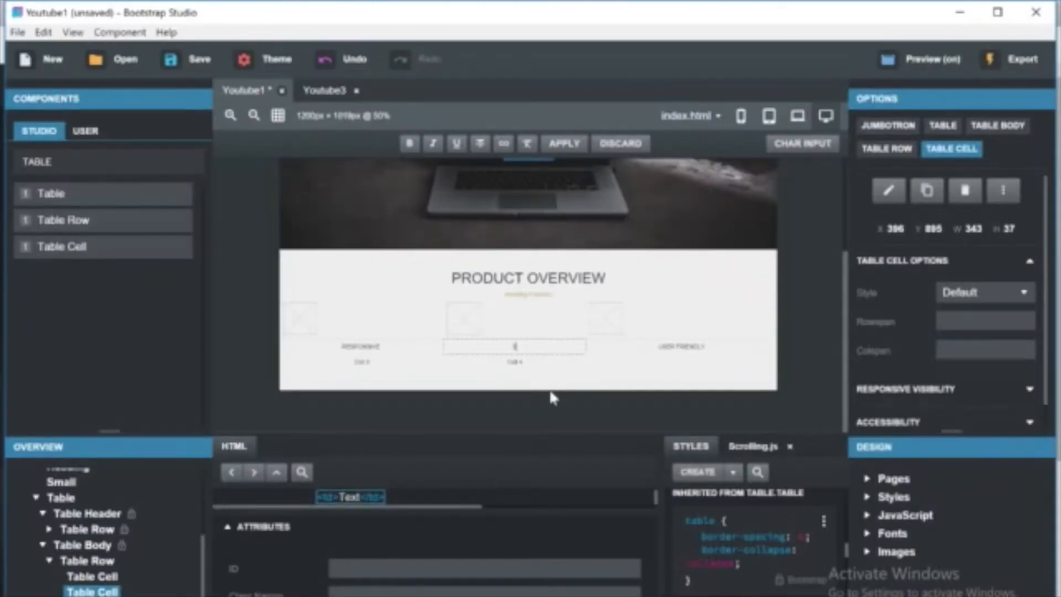
text(CUSTOMIZABLE)
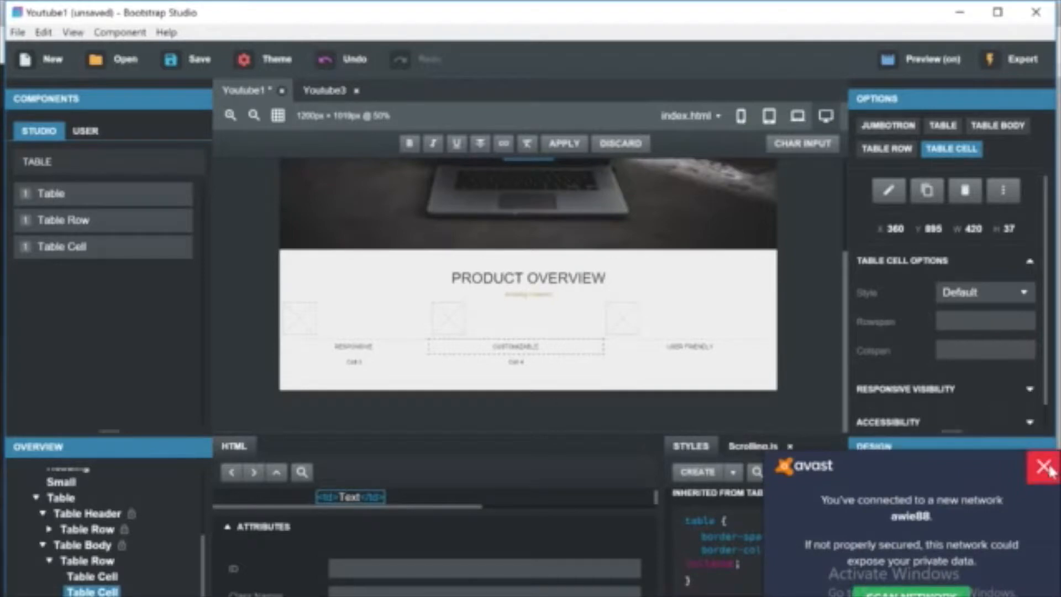
click(1046, 468)
click(515, 365)
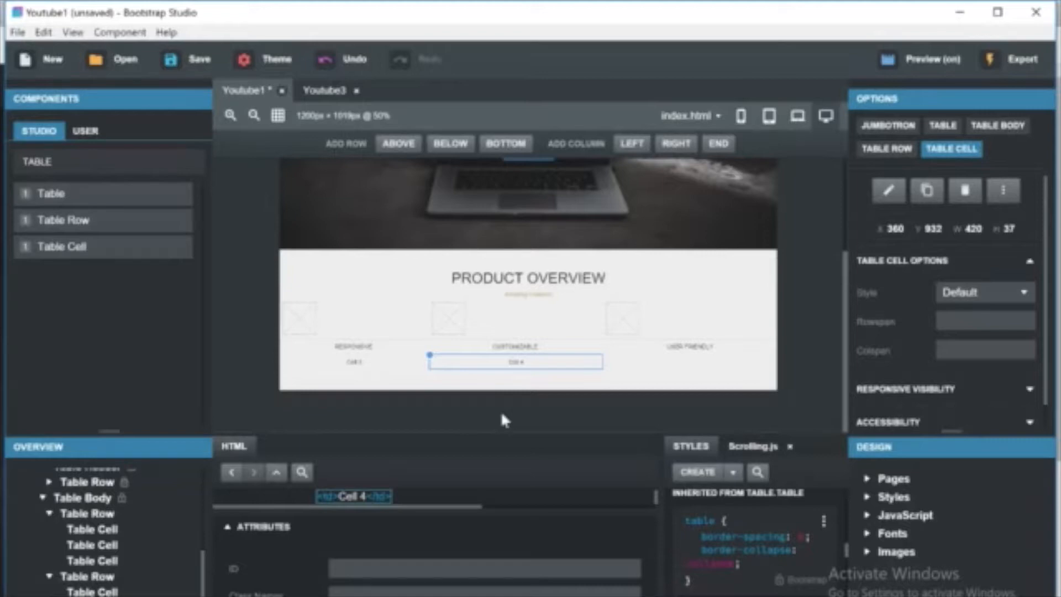
Give the RESPONSIVE cell the class titledesc and create a td.titledesc rule with font-size 15px.
click(412, 347)
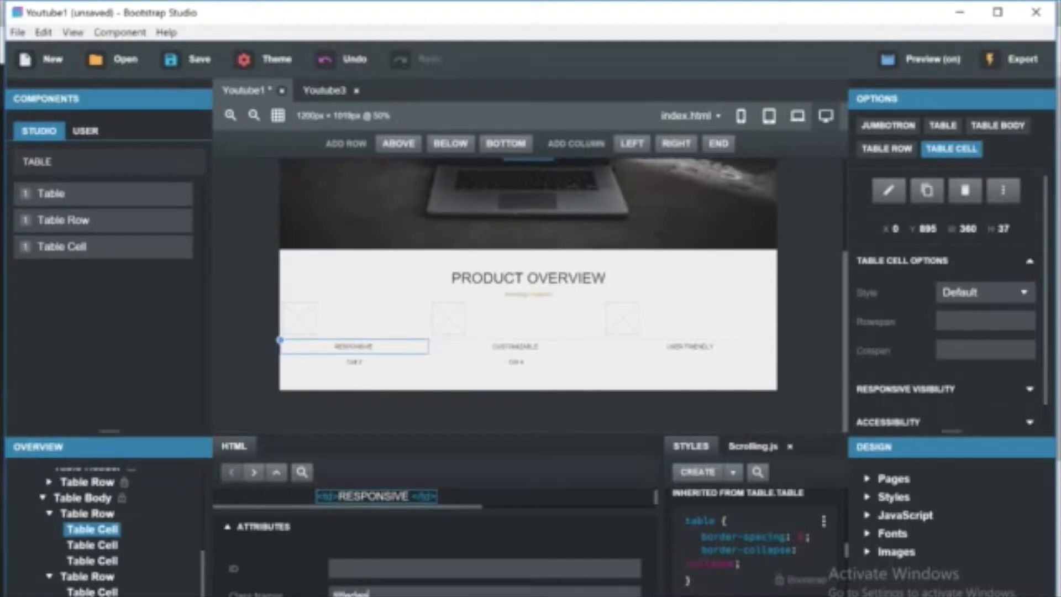
click(705, 479)
key(Return)
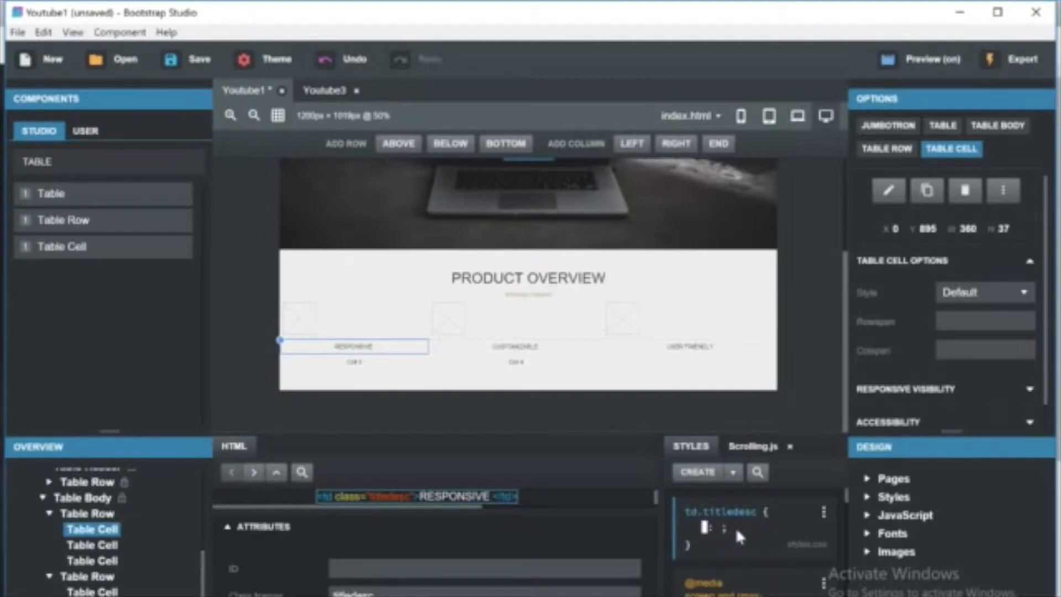
text(font-size)
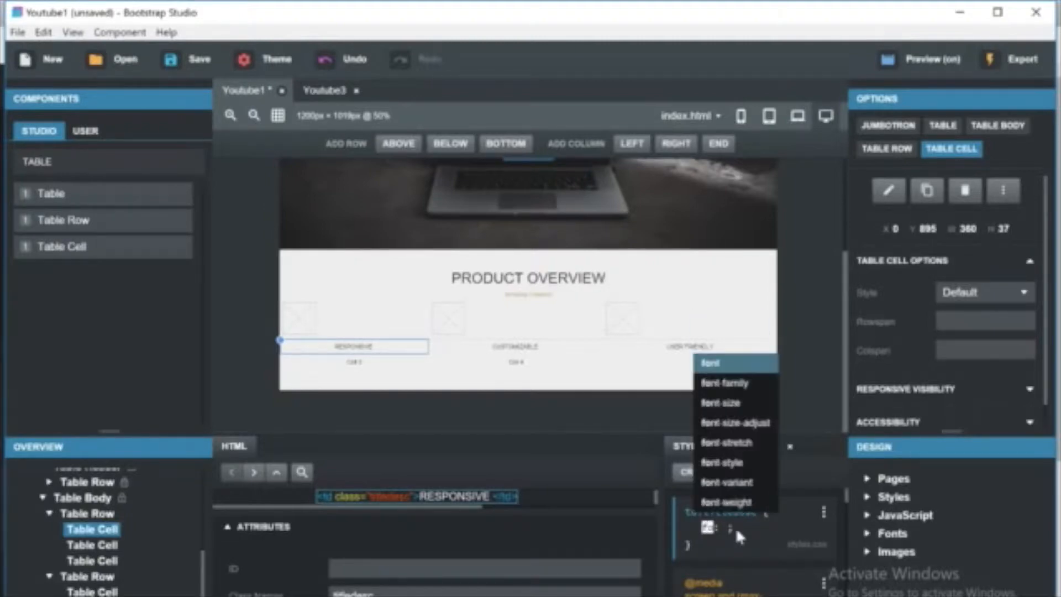
key(Tab)
text(15px)
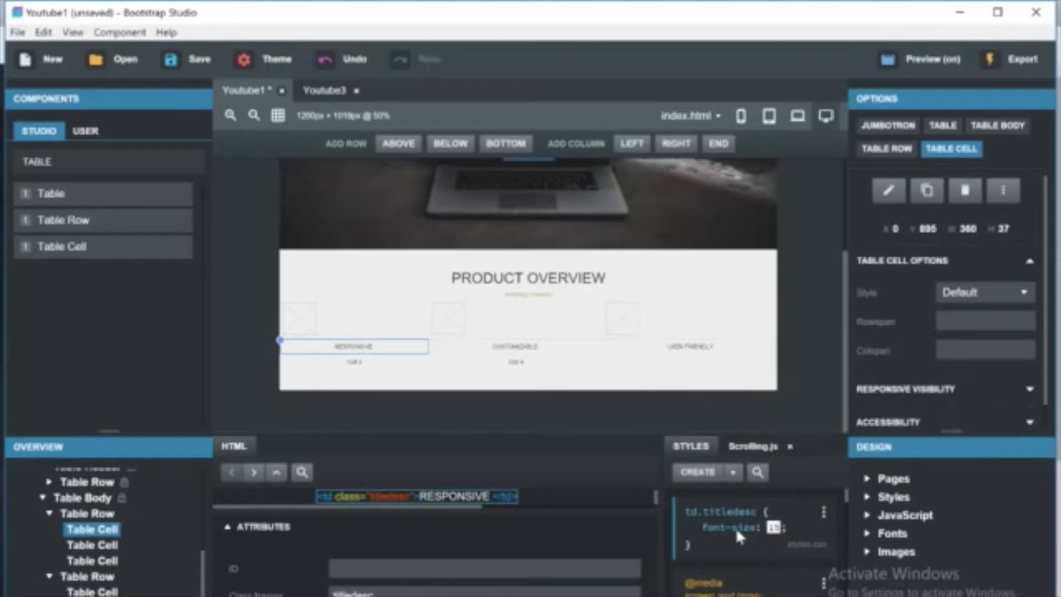
click(793, 529)
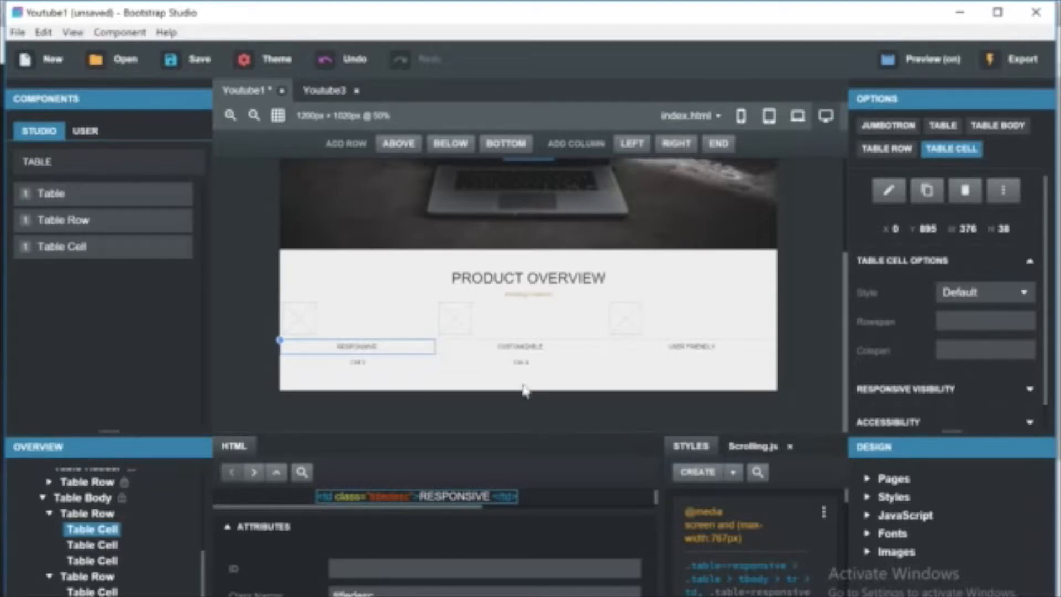
Apply the titledesc class to the CUSTOMIZABLE and USER FRIENDLY cells.
click(521, 347)
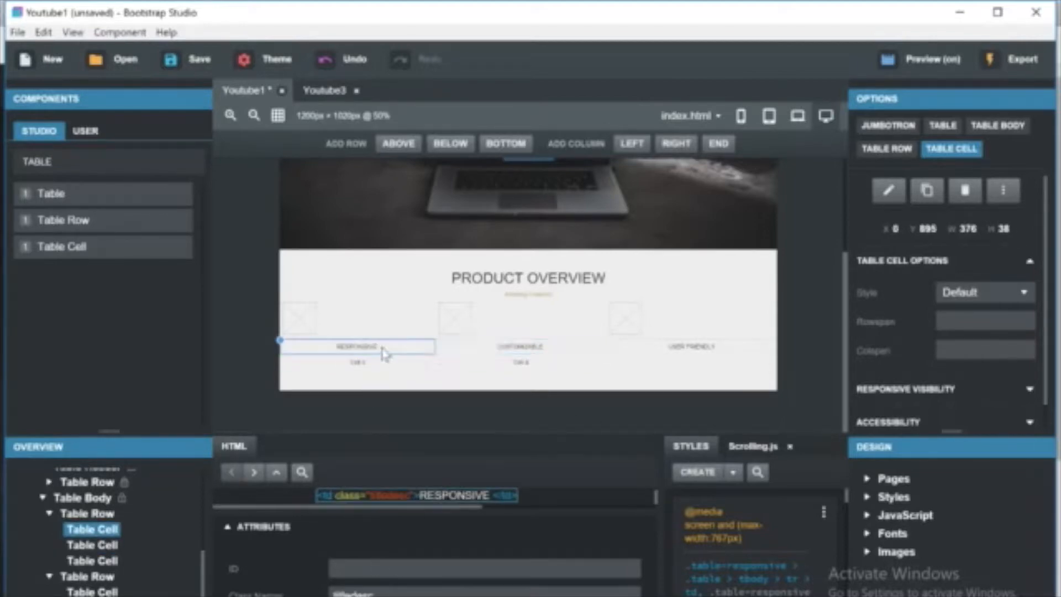
click(521, 347)
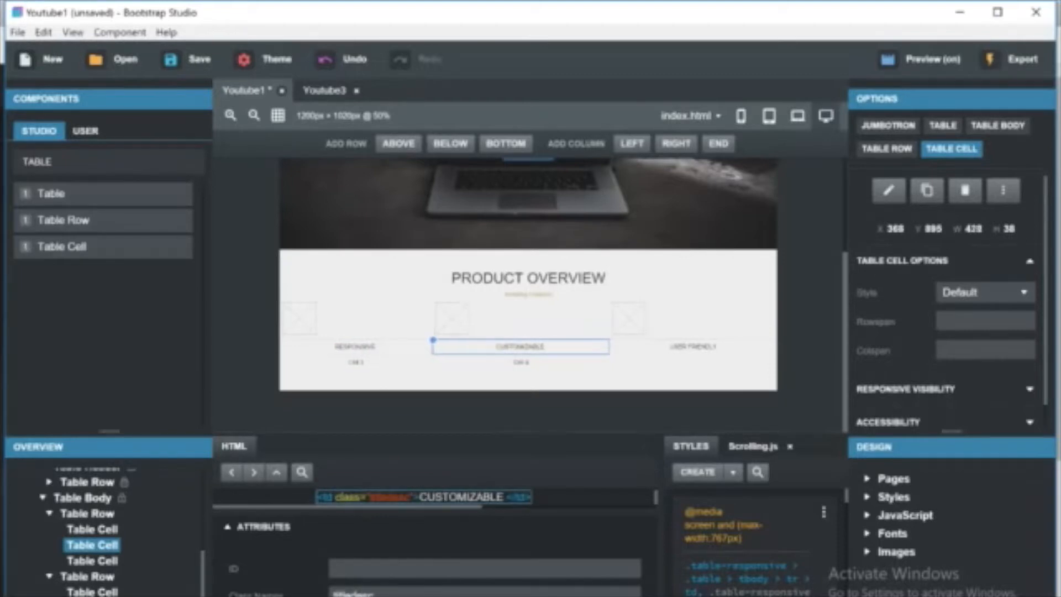
click(690, 347)
text(title)
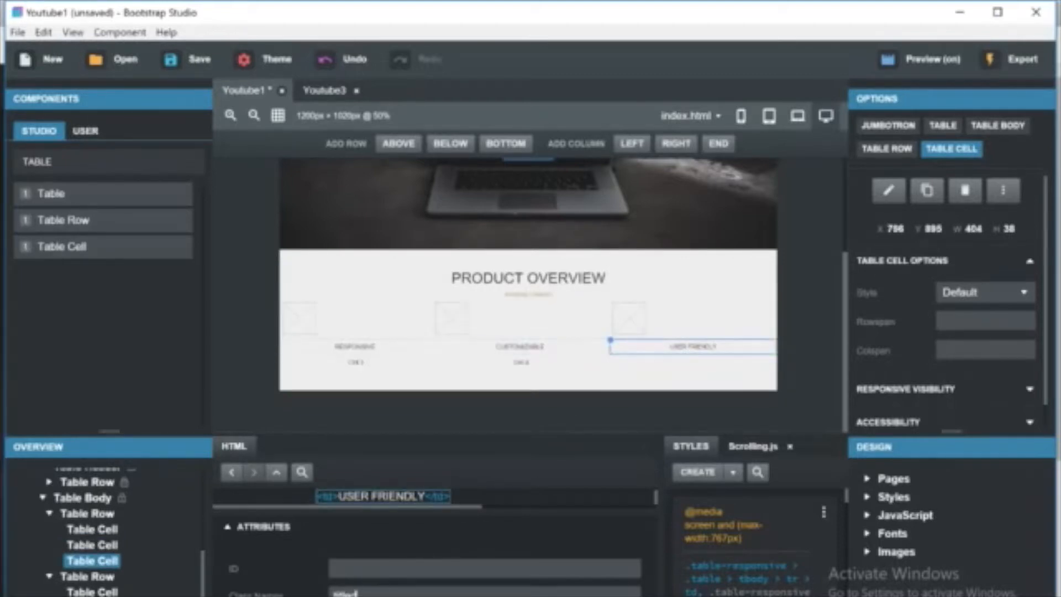
text(desc)
key(Return)
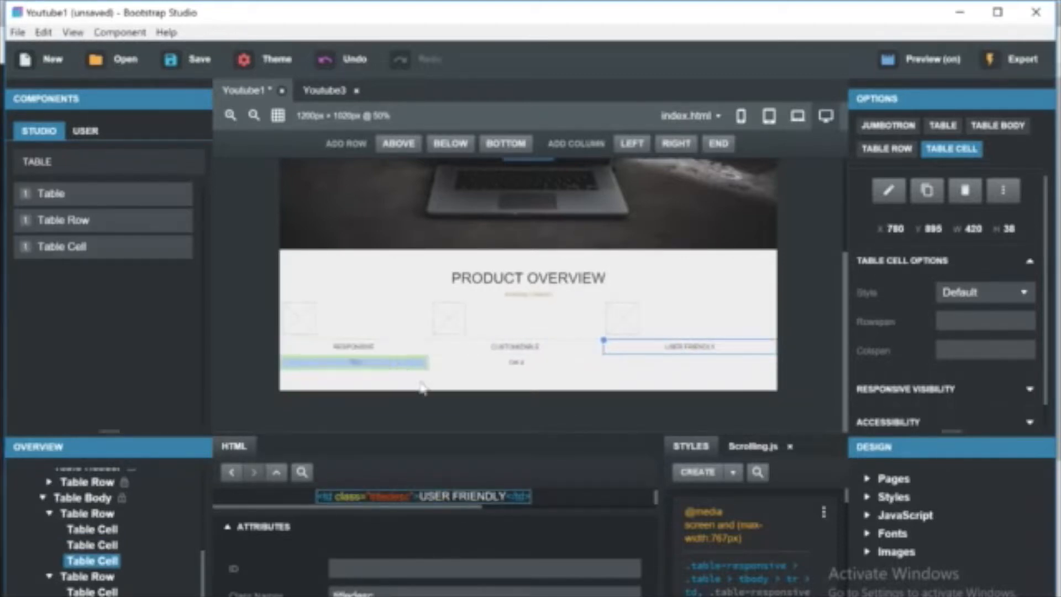
Filter the style rules by title and inspect the td.titledesc rule.
click(757, 471)
text(title)
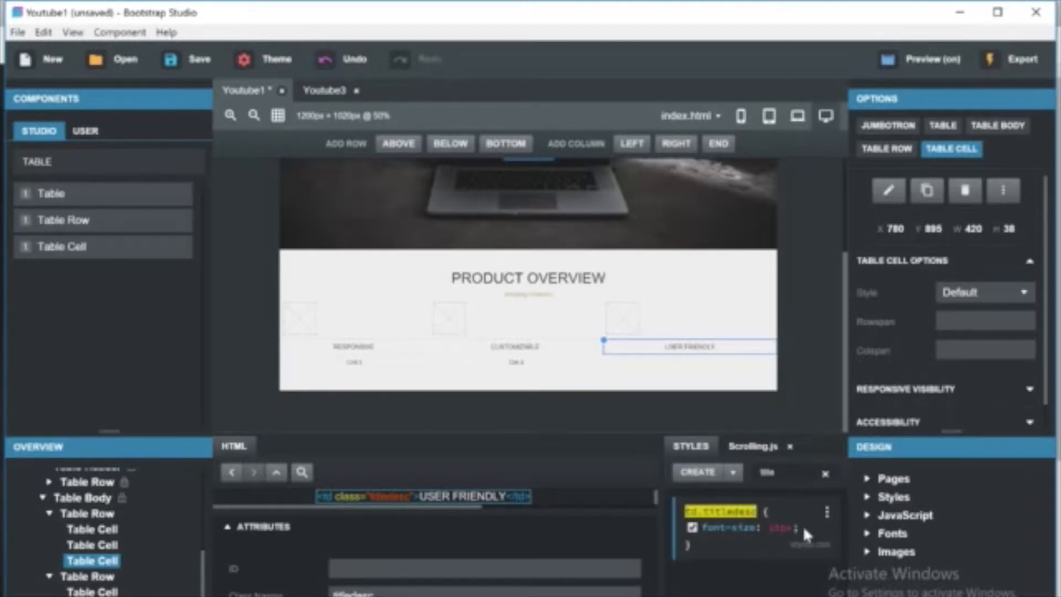
click(806, 531)
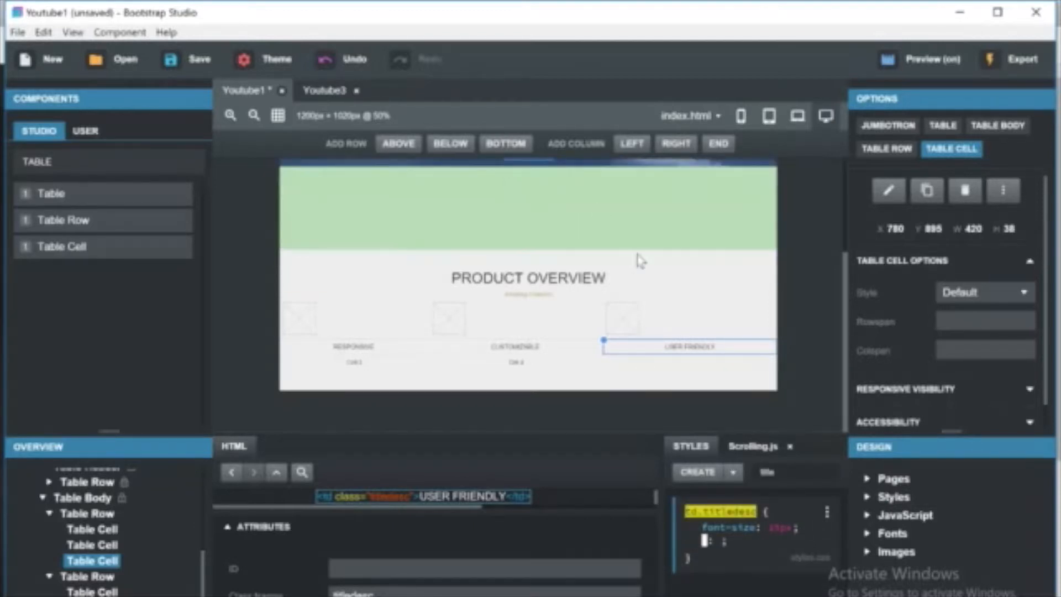
click(500, 348)
Make the RESPONSIVE, CUSTOMIZABLE and USER FRIENDLY cell texts bold.
click(394, 349)
click(394, 348)
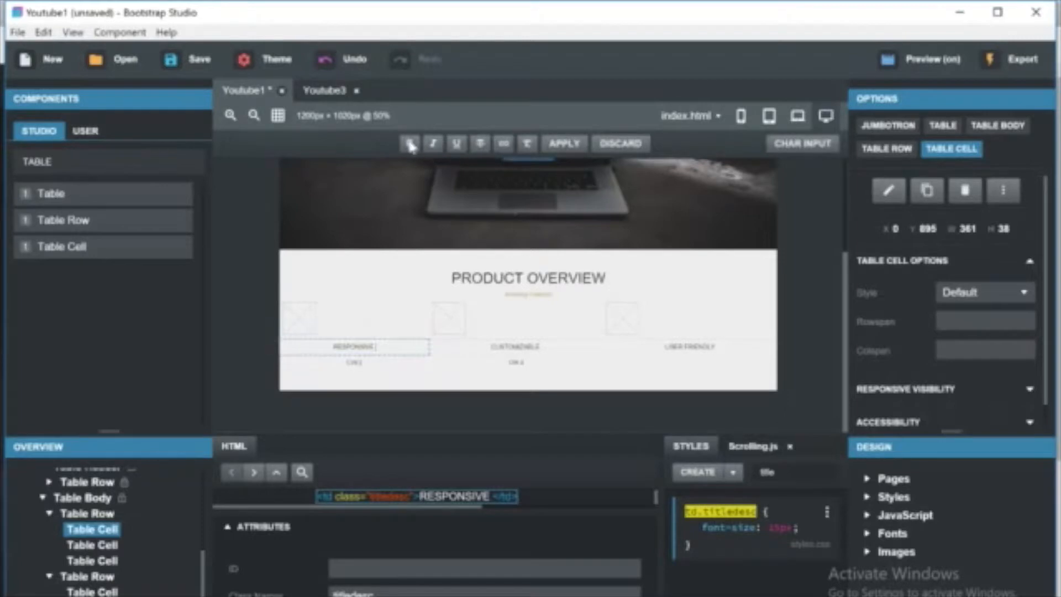
double_click(381, 348)
click(409, 143)
click(517, 348)
double_click(517, 347)
click(410, 144)
double_click(680, 349)
click(411, 144)
click(426, 283)
click(581, 435)
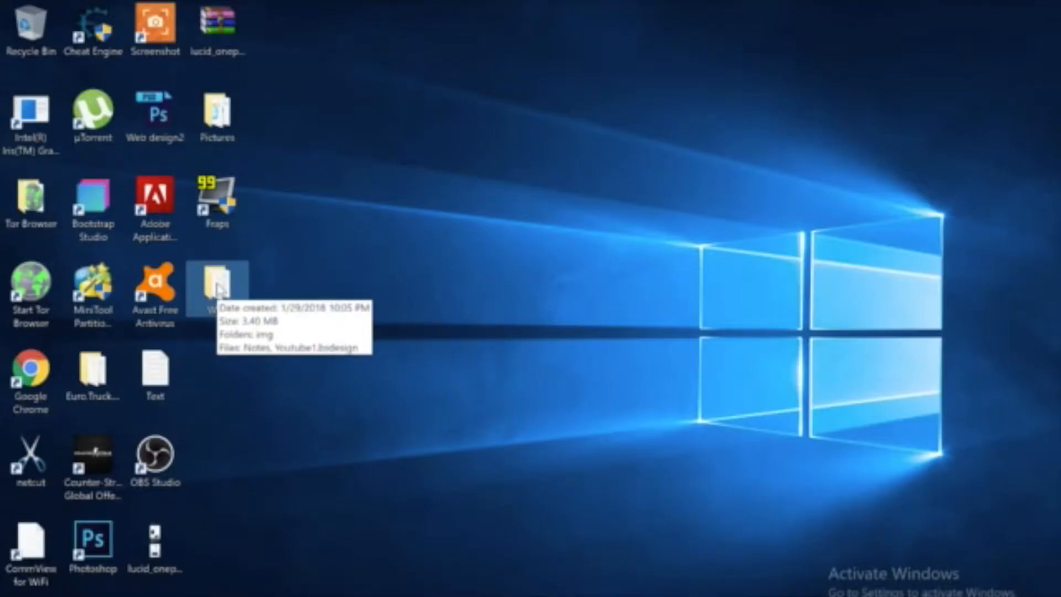
Import the responsive image from the Pictures folder and set it as the first header cell's image.
double_click(231, 123)
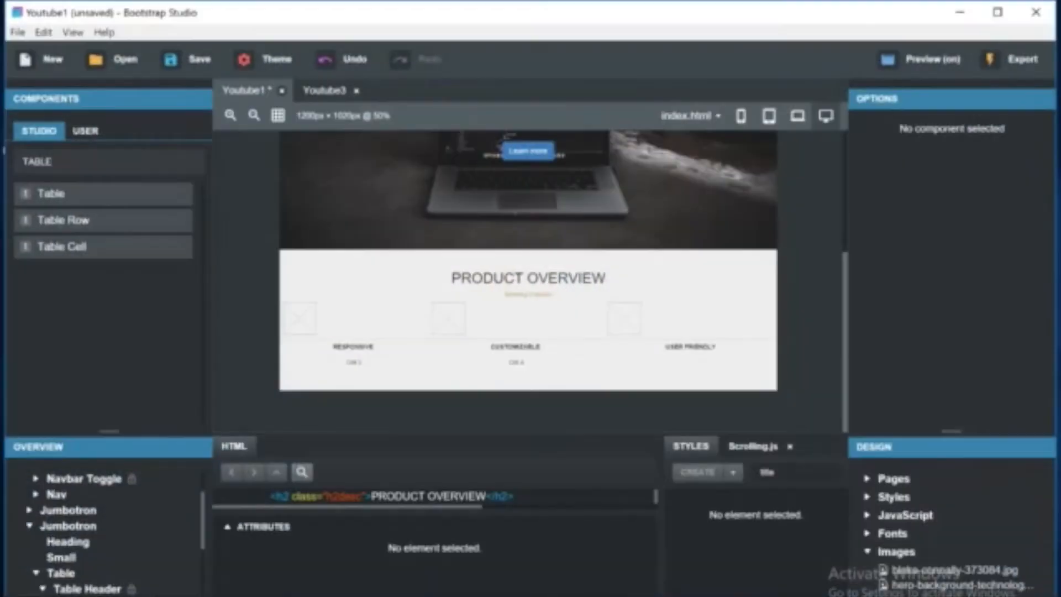
click(301, 315)
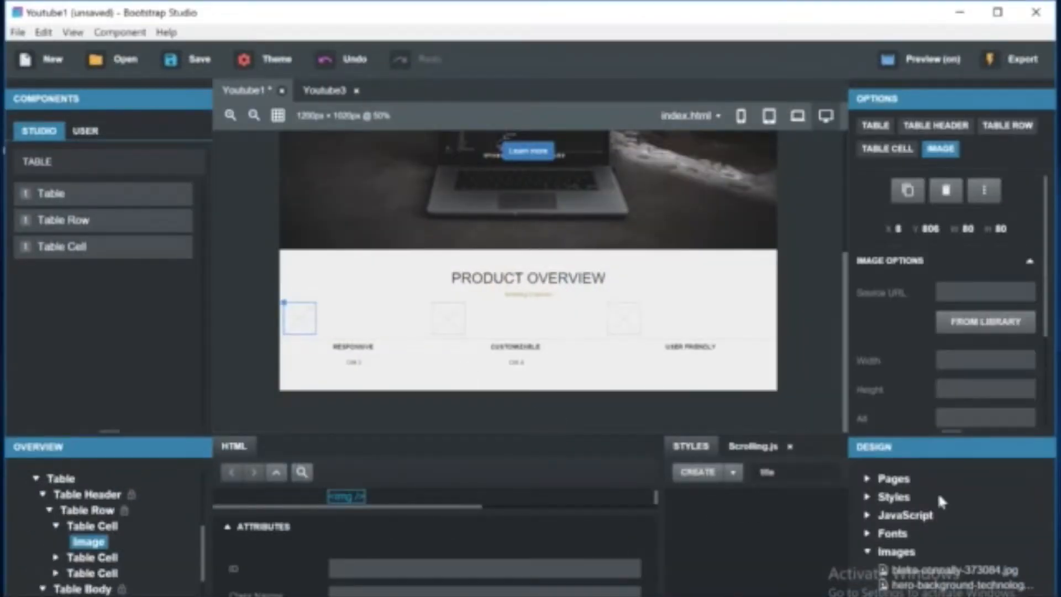
click(973, 326)
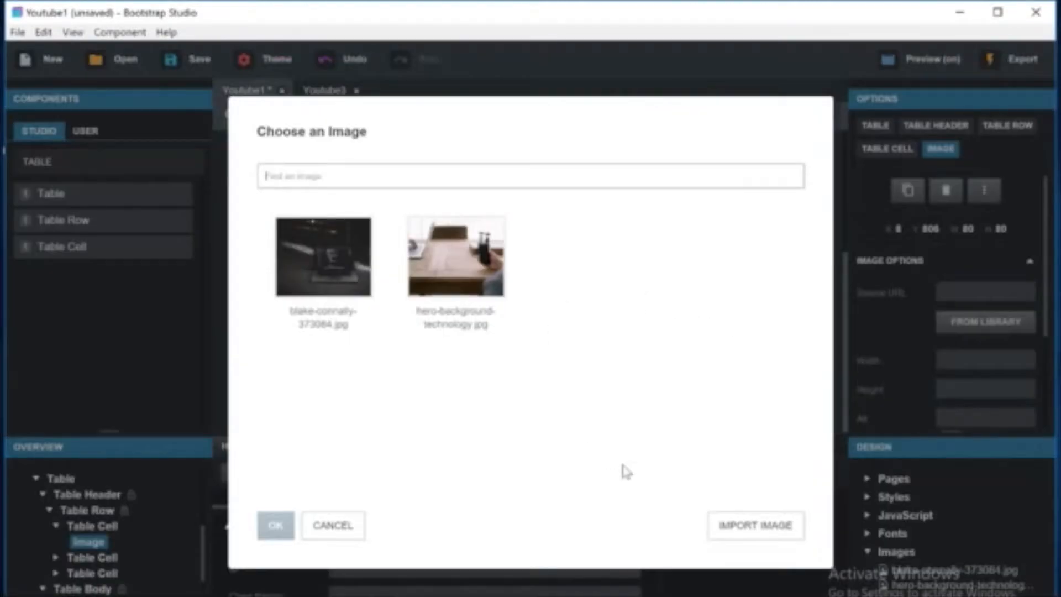
click(748, 526)
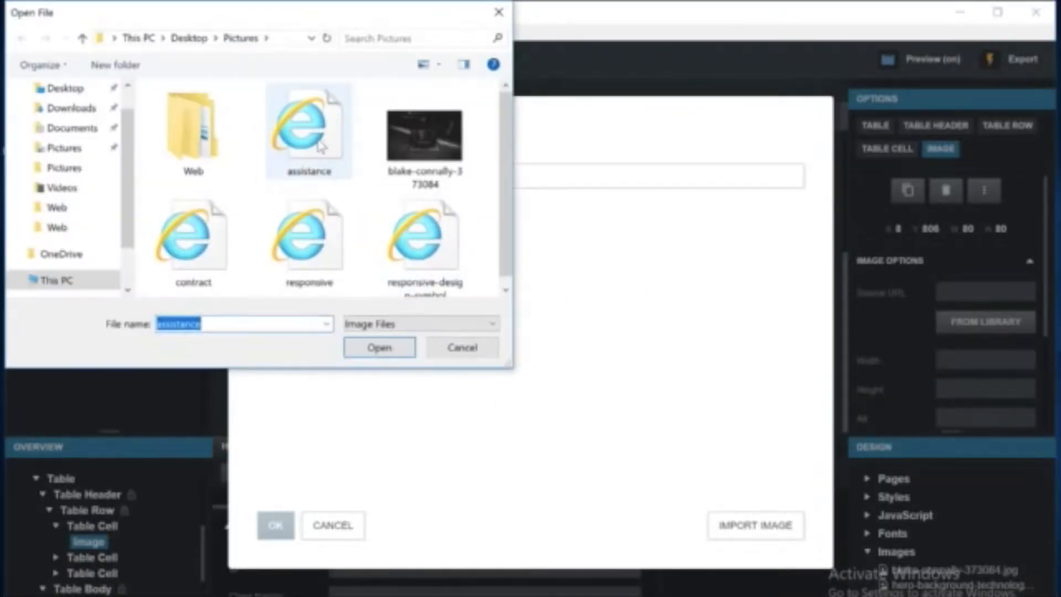
double_click(280, 208)
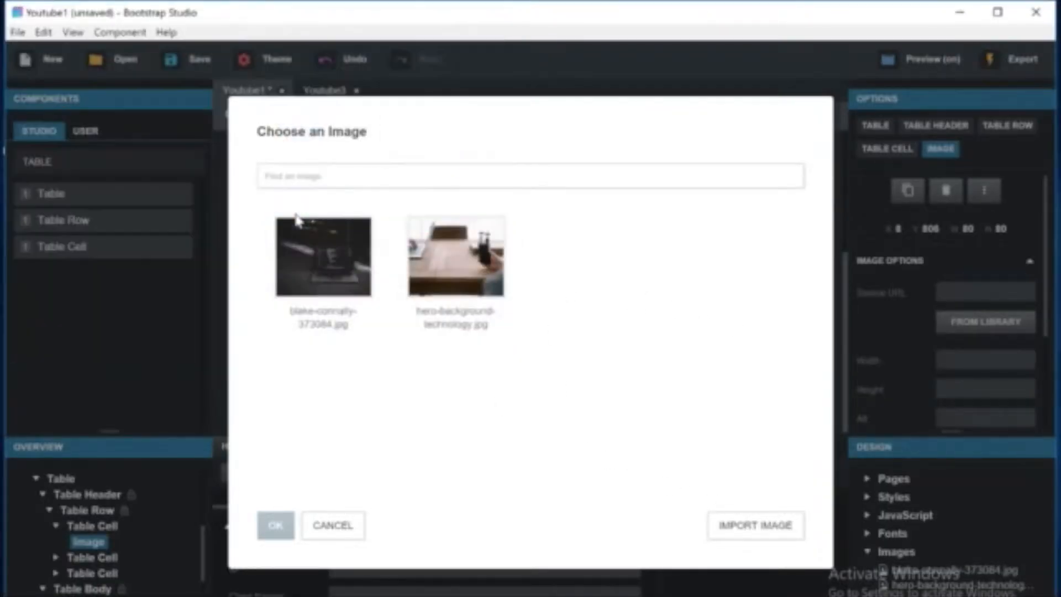
double_click(589, 257)
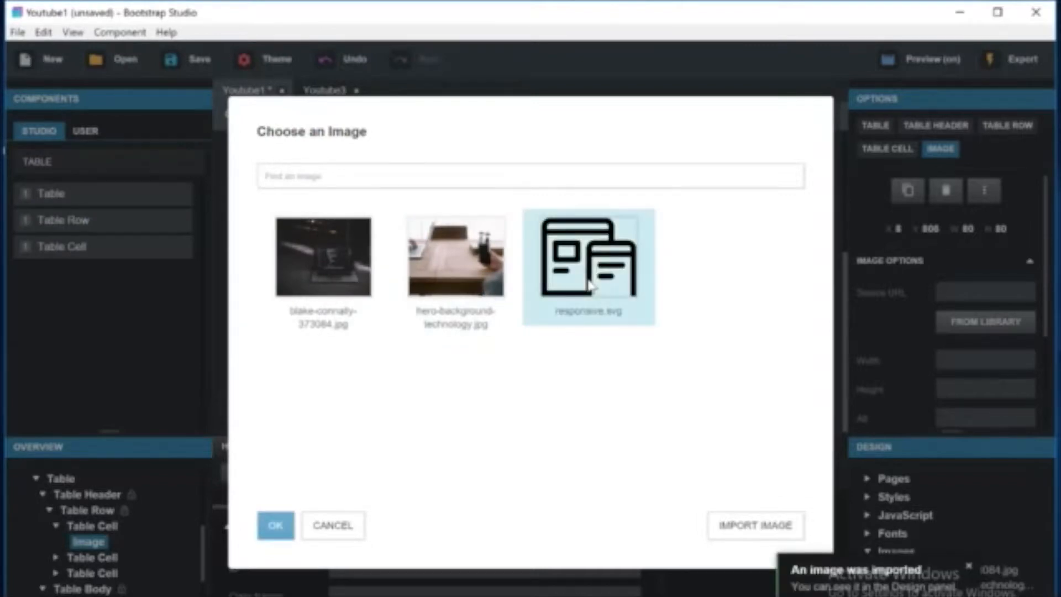
Import contract.svg from the Pictures folder and set it as the second header cell's image.
scroll(486, 370, down, 3)
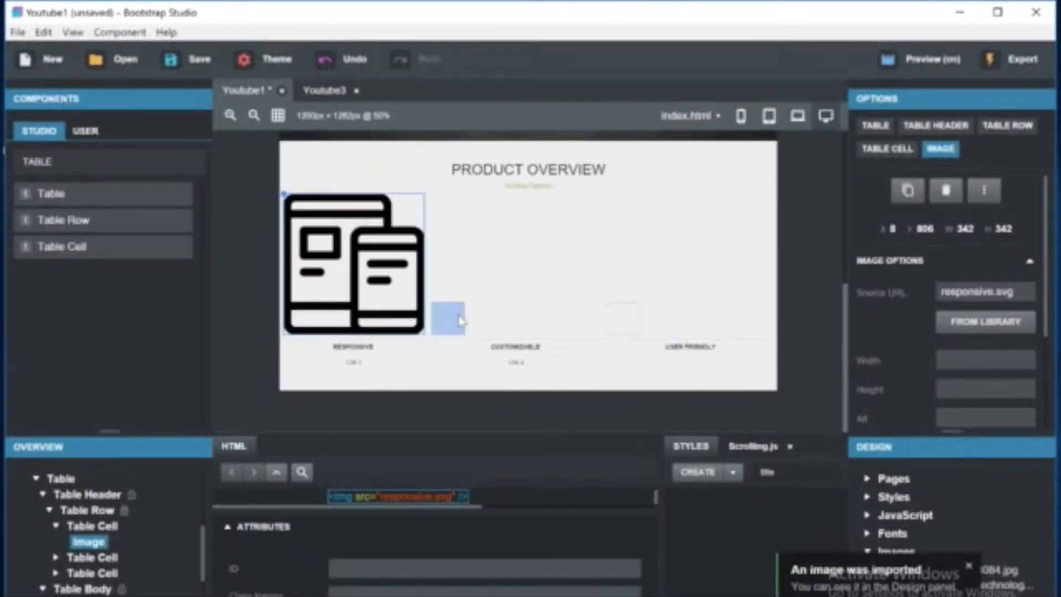
click(459, 312)
click(994, 326)
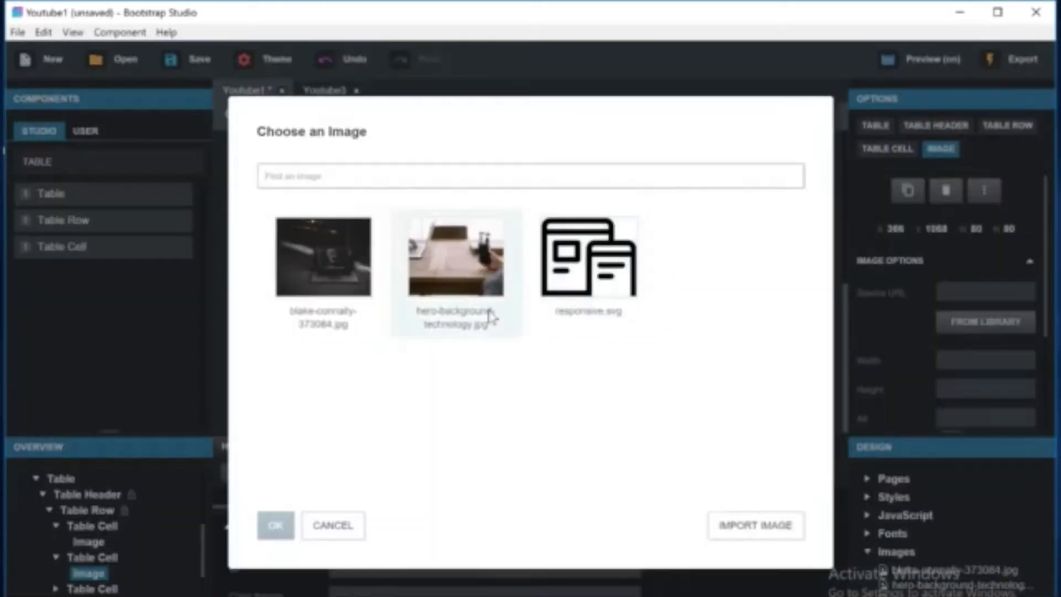
click(754, 525)
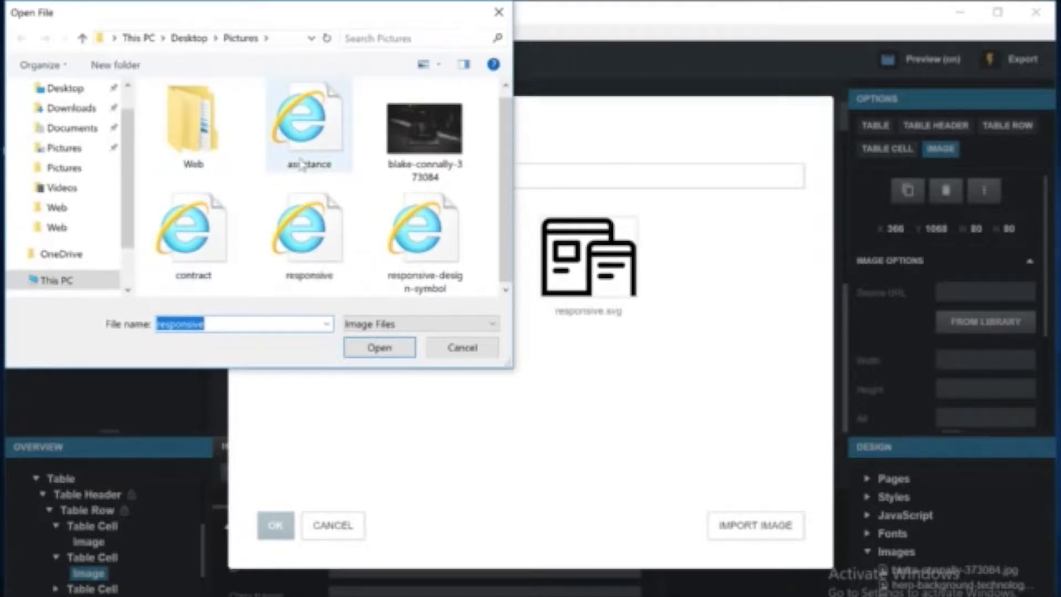
double_click(202, 235)
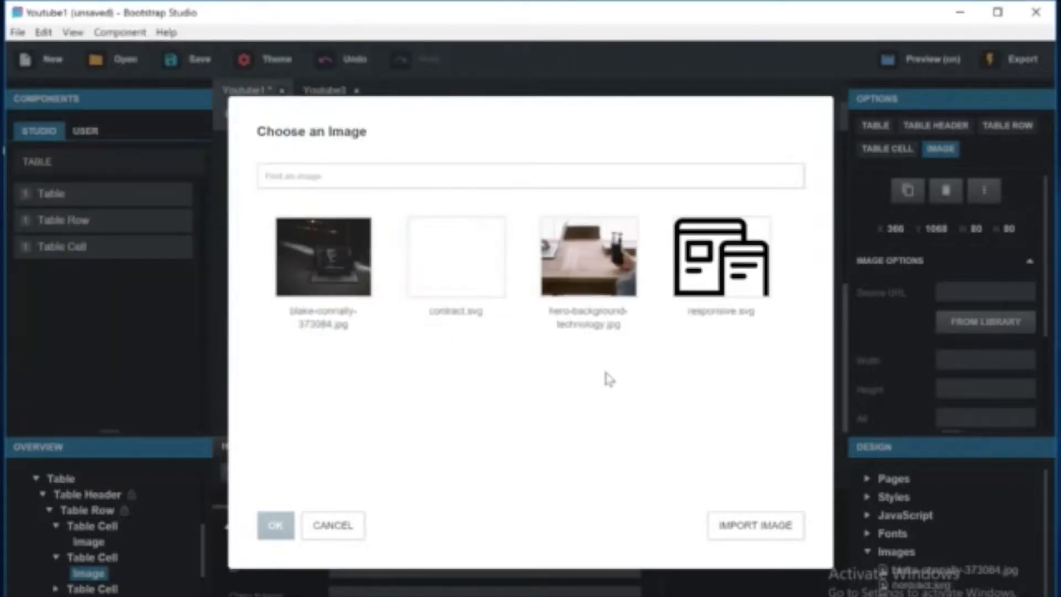
click(467, 310)
click(275, 525)
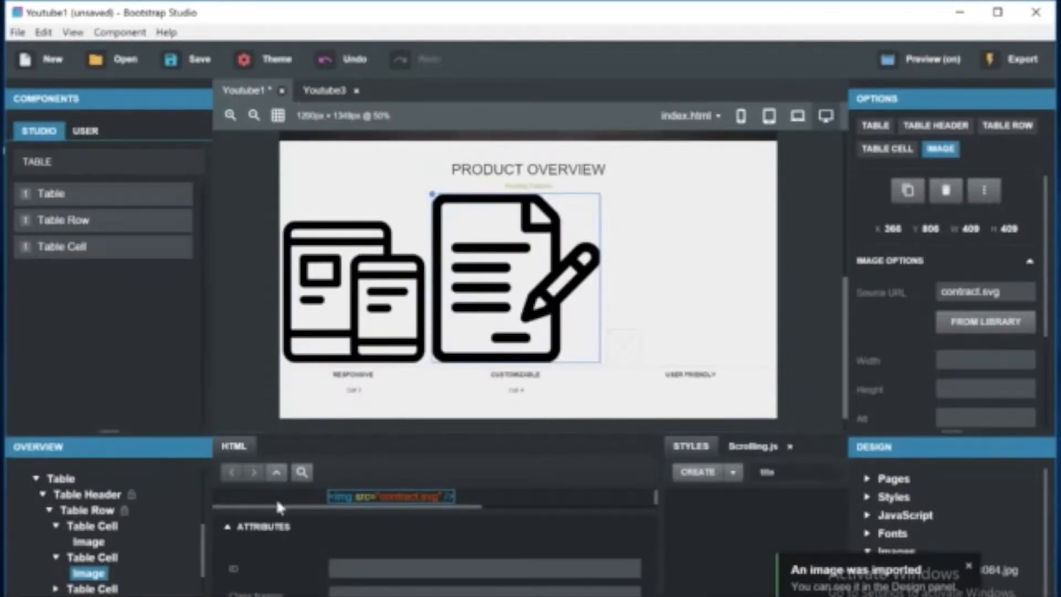
Import assistance.svg from the Pictures folder and set it as the third header cell's image.
click(624, 354)
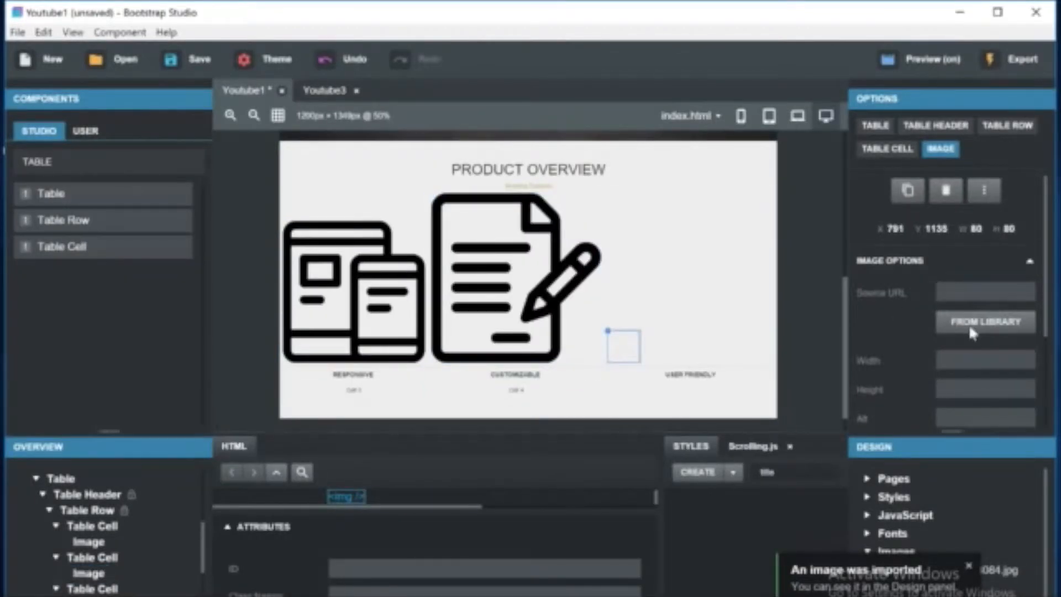
click(973, 329)
click(769, 526)
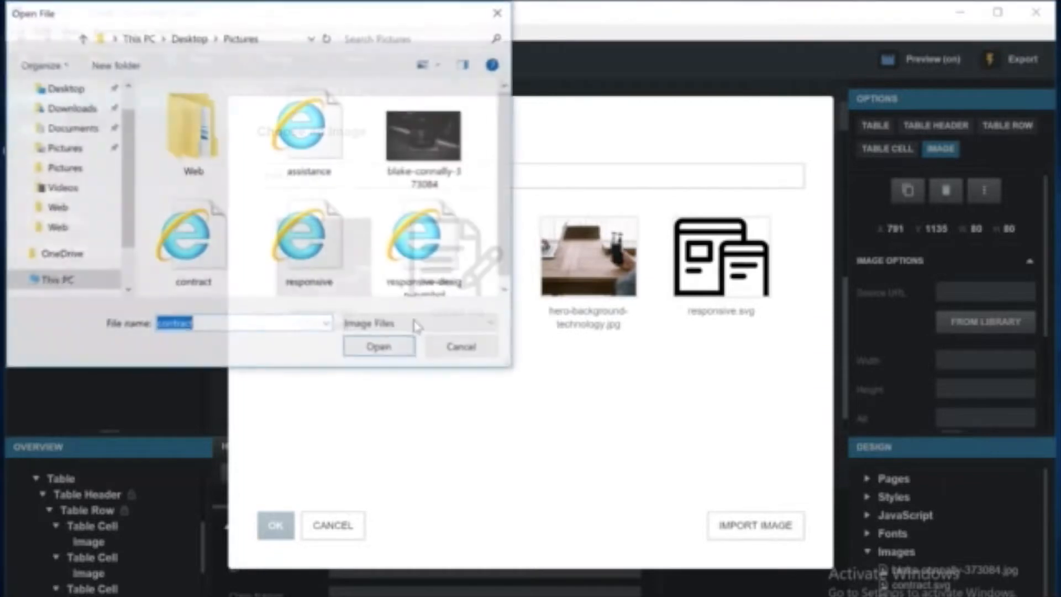
double_click(305, 130)
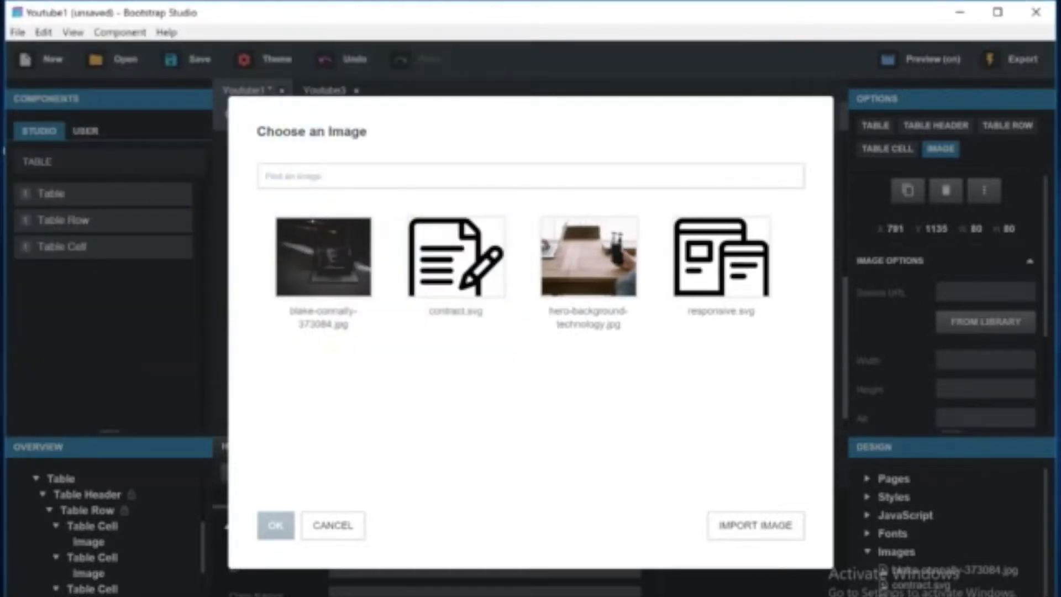
click(323, 255)
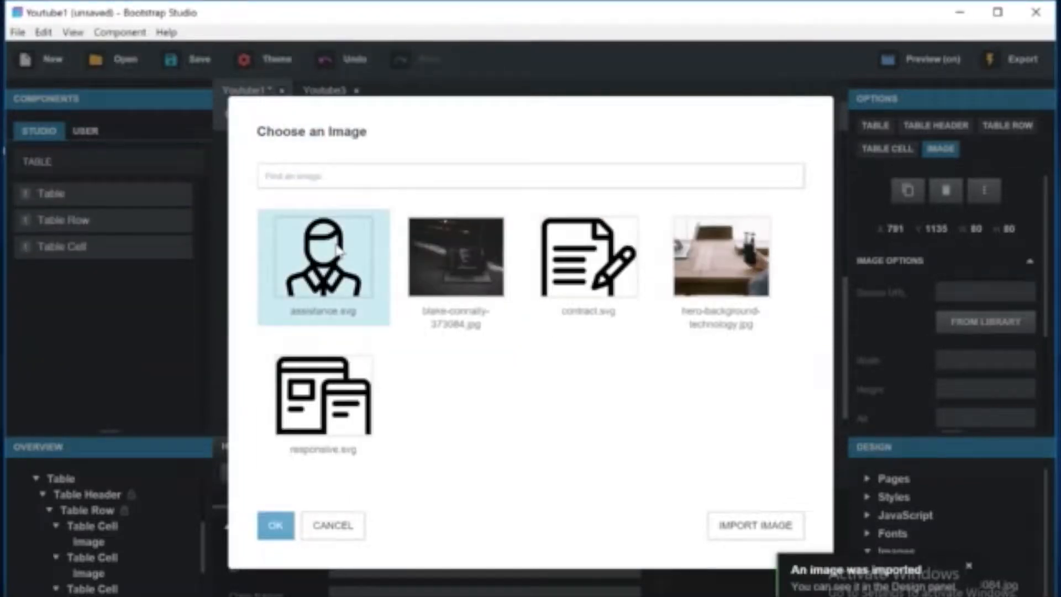
click(275, 525)
Preview the Product Overview table with its three icons in the browser.
click(354, 332)
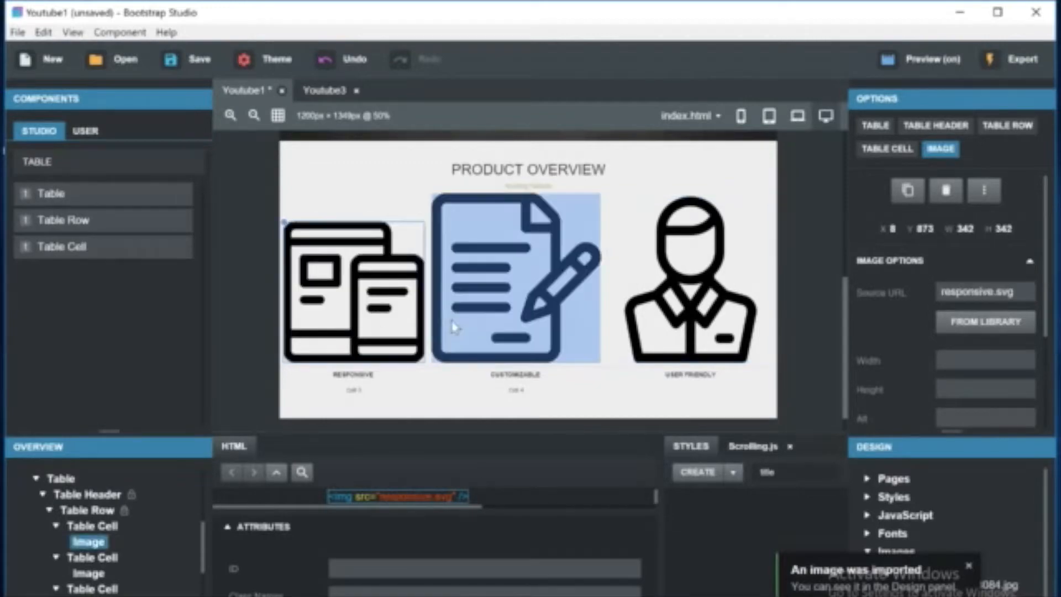
click(486, 321)
click(652, 321)
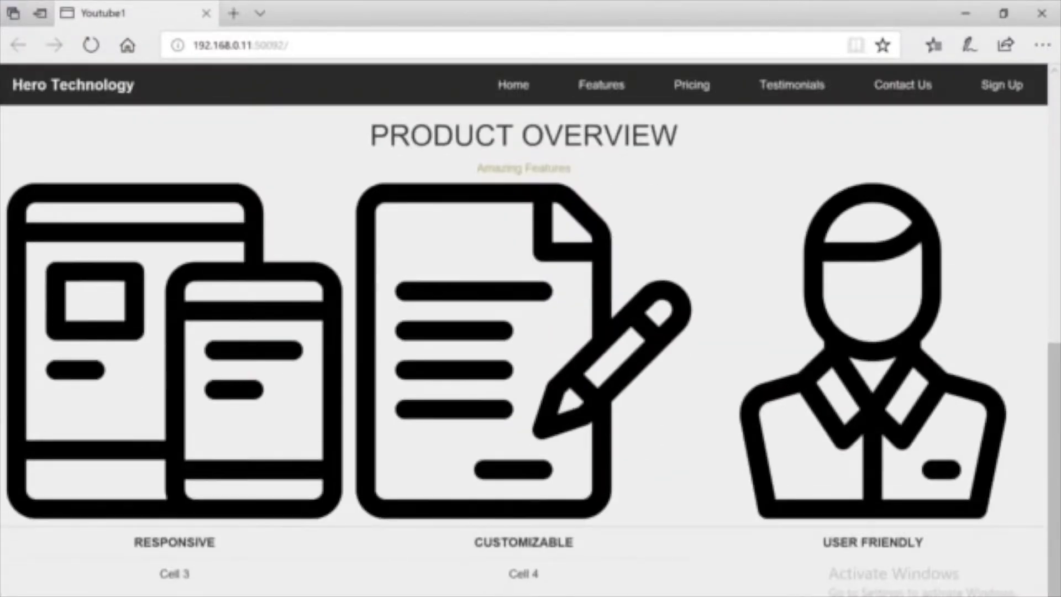
key(alt+Tab)
Give the header images the class logopict and create an img.logopict style rule.
click(341, 302)
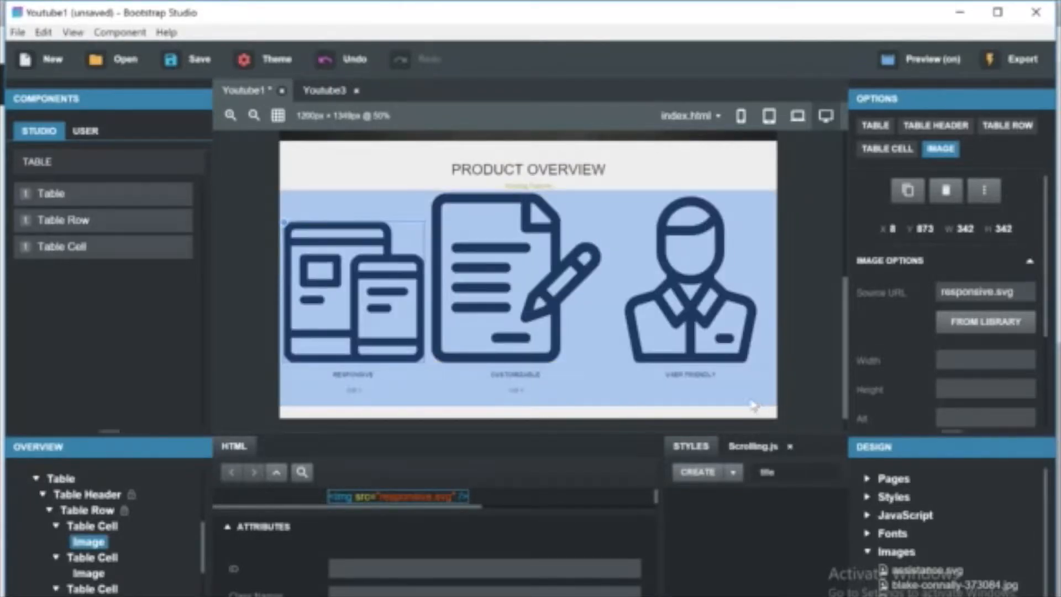
text(pl)
key(BackSpace)
key(BackSpace)
text(logo)
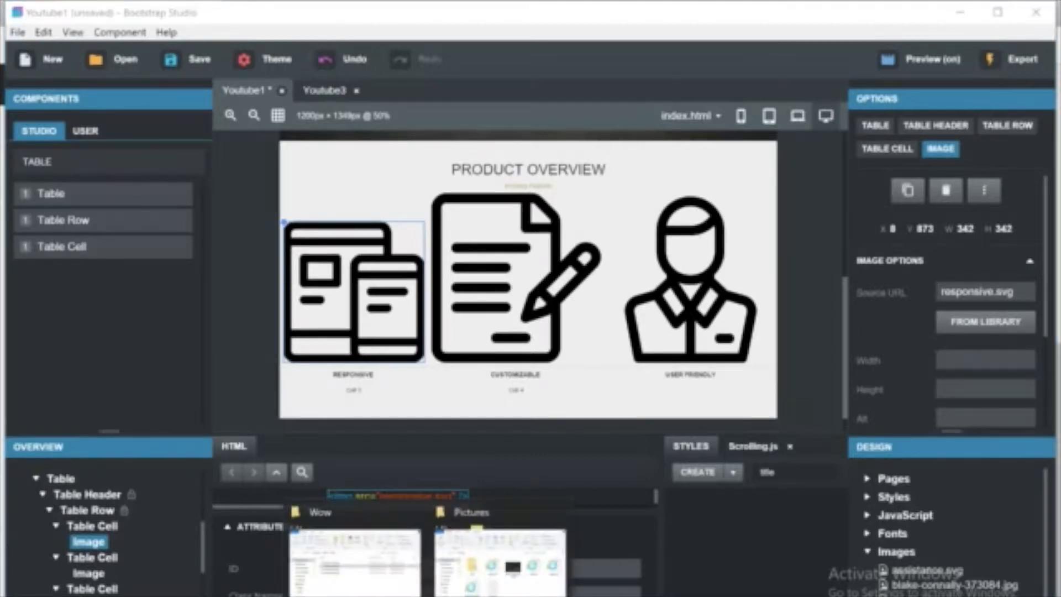
click(376, 553)
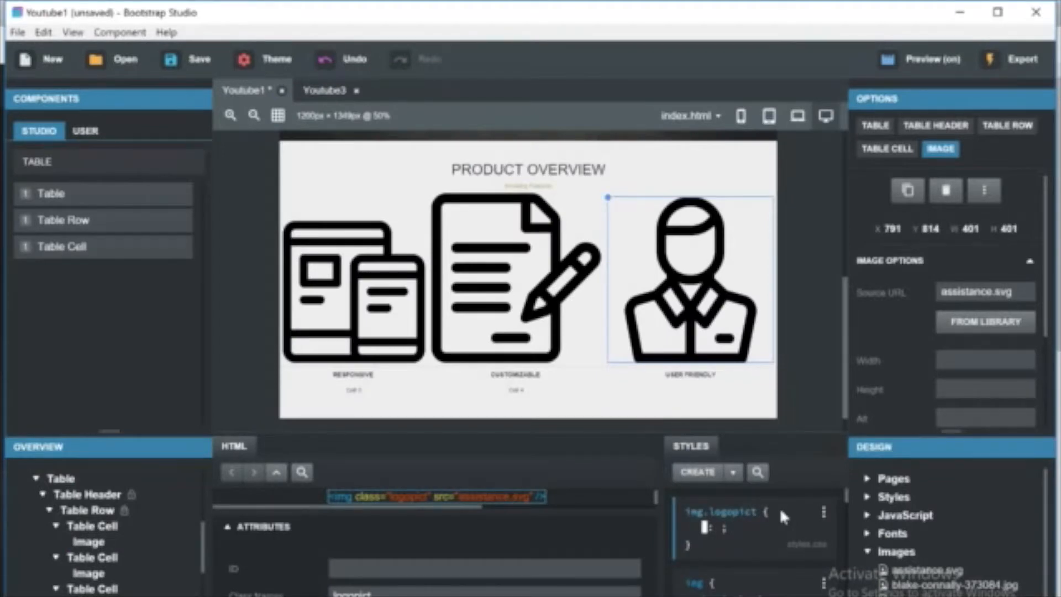
Set the img.logopict rule's width to 20%.
text(width)
key(Return)
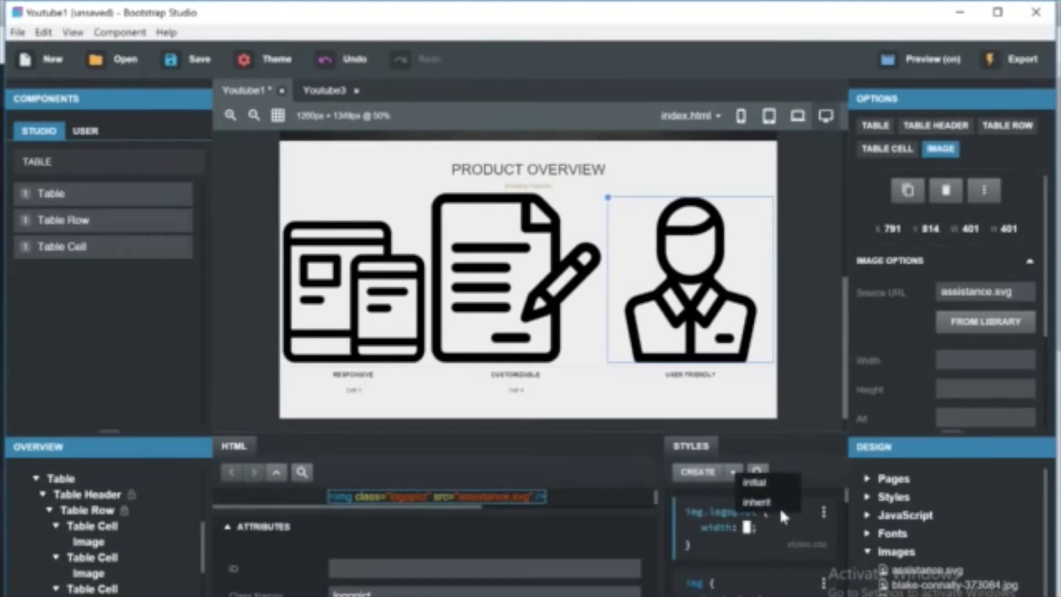
text(10px)
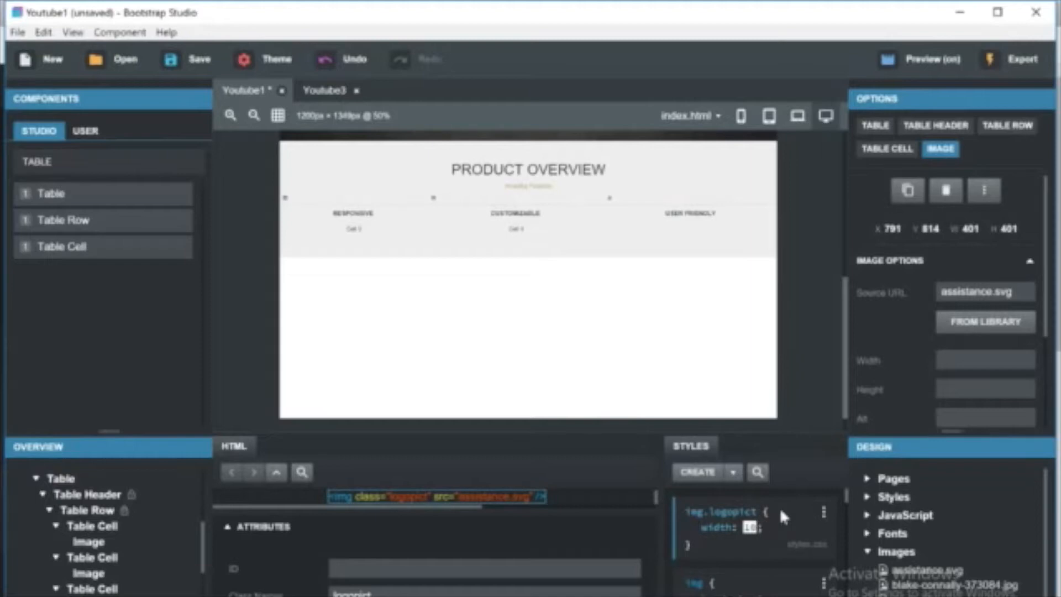
key(BackSpace)
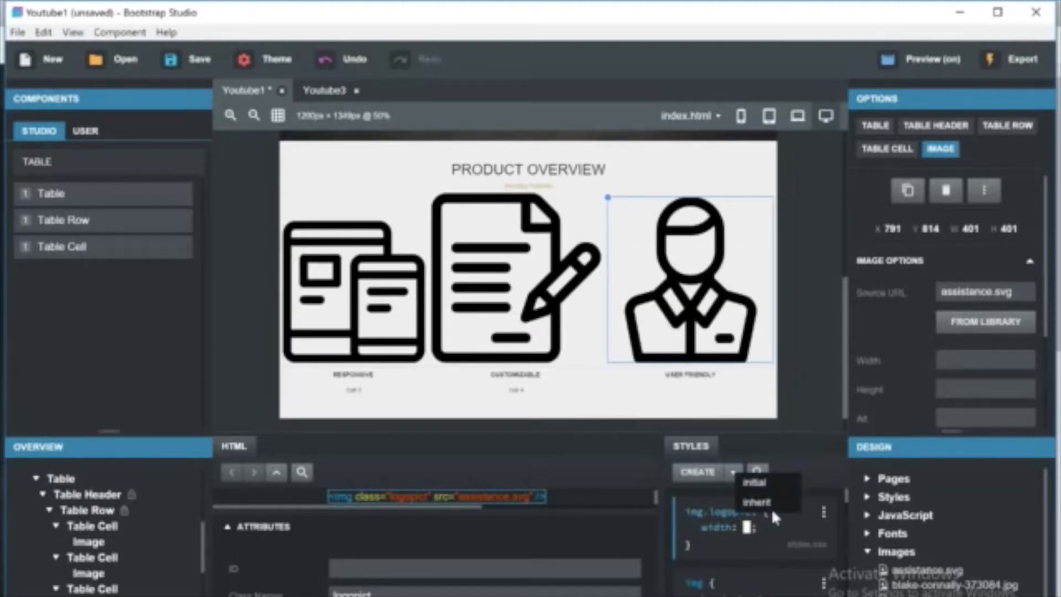
text(10%)
key(Up)
key(Up)
key(Up)
key(Up)
key(Up)
key(Up)
key(Up)
key(Up)
key(Up)
key(Up)
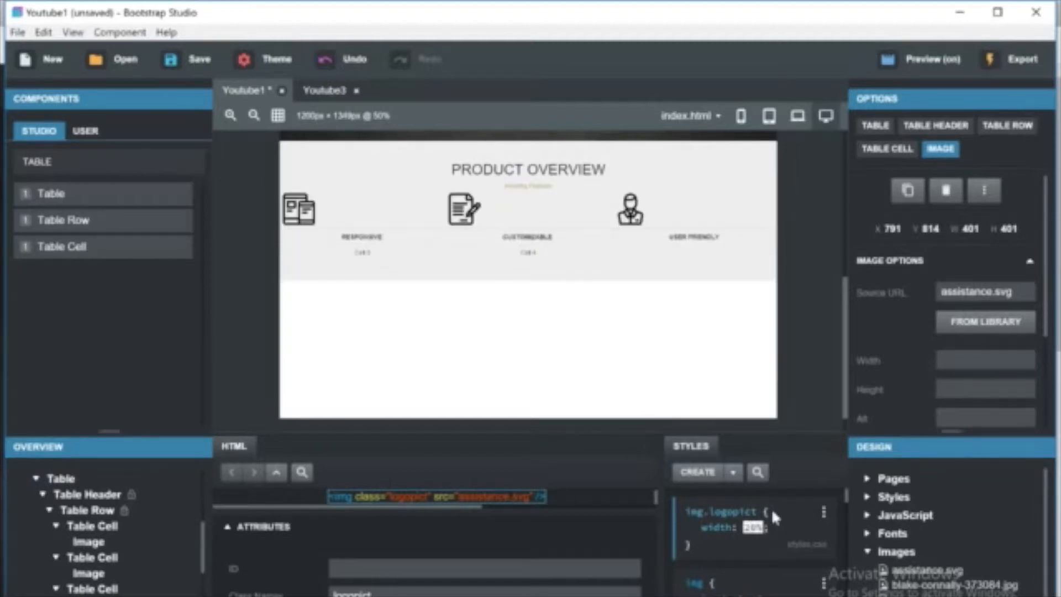
key(Return)
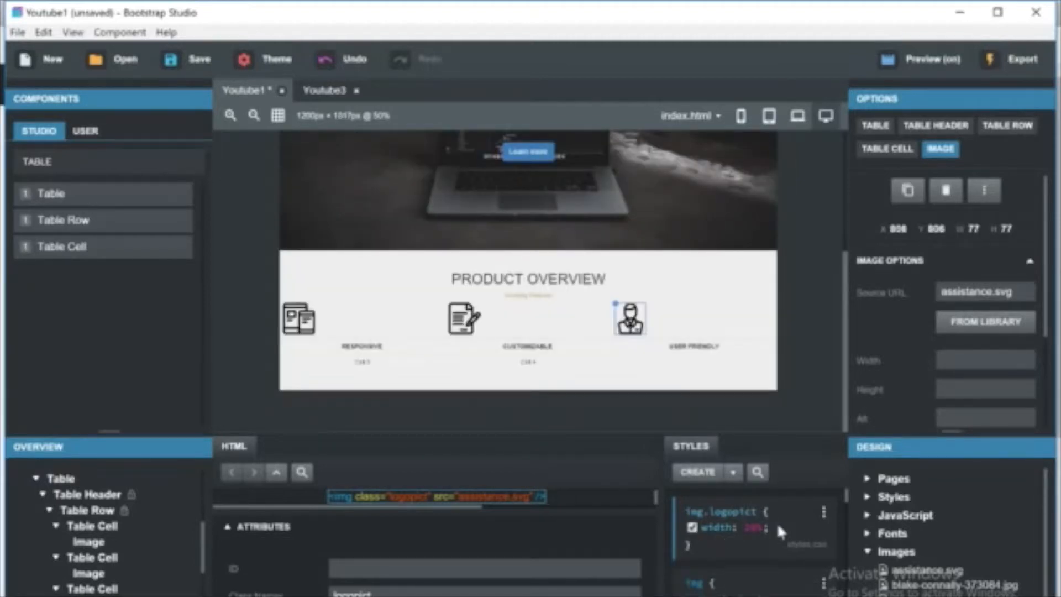
click(777, 522)
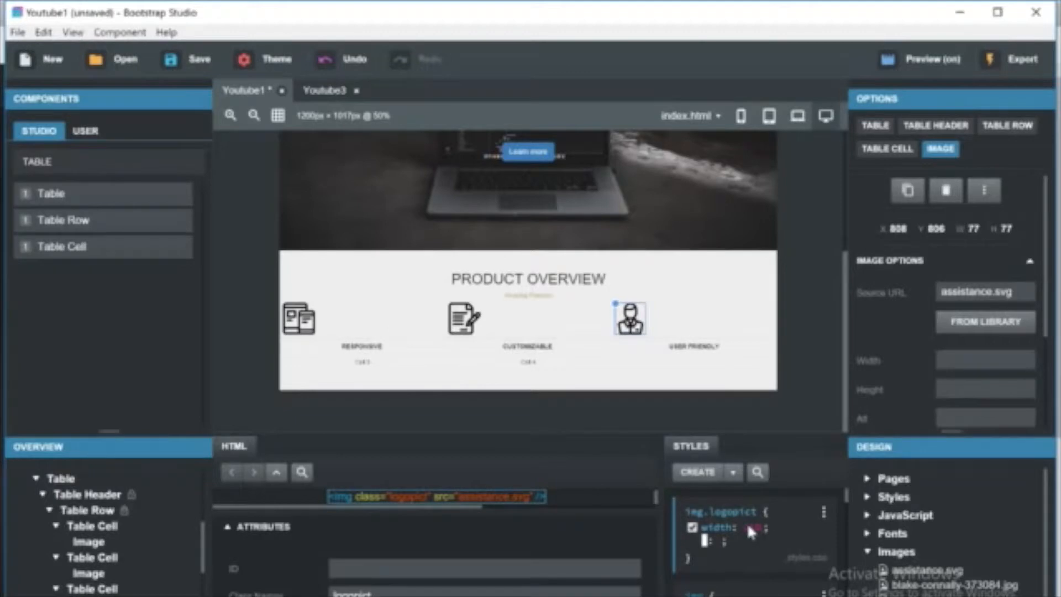
Give the three header cells the class imglogo.
click(402, 329)
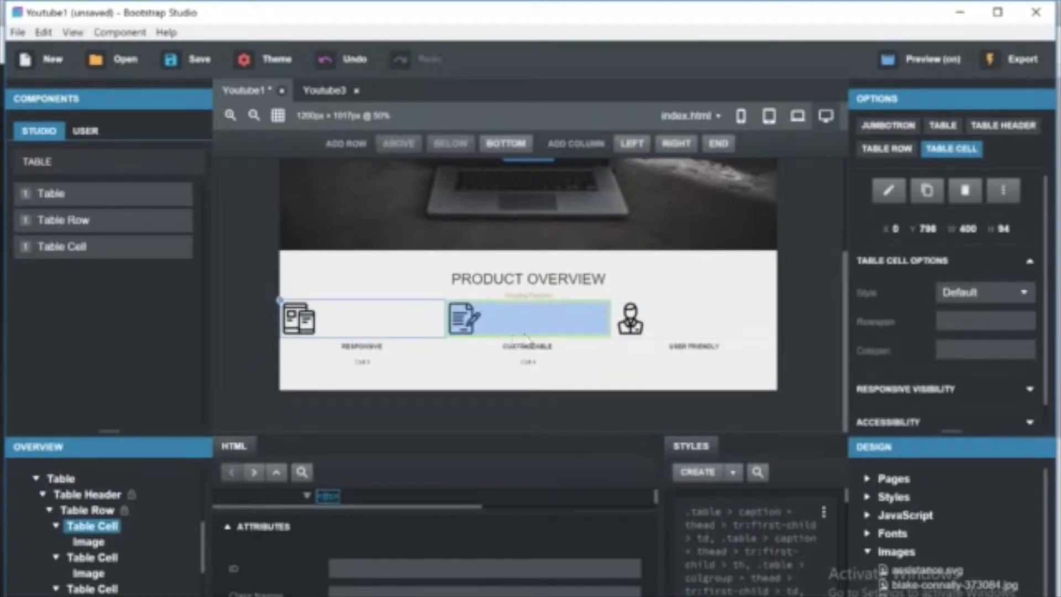
click(438, 590)
text(img)
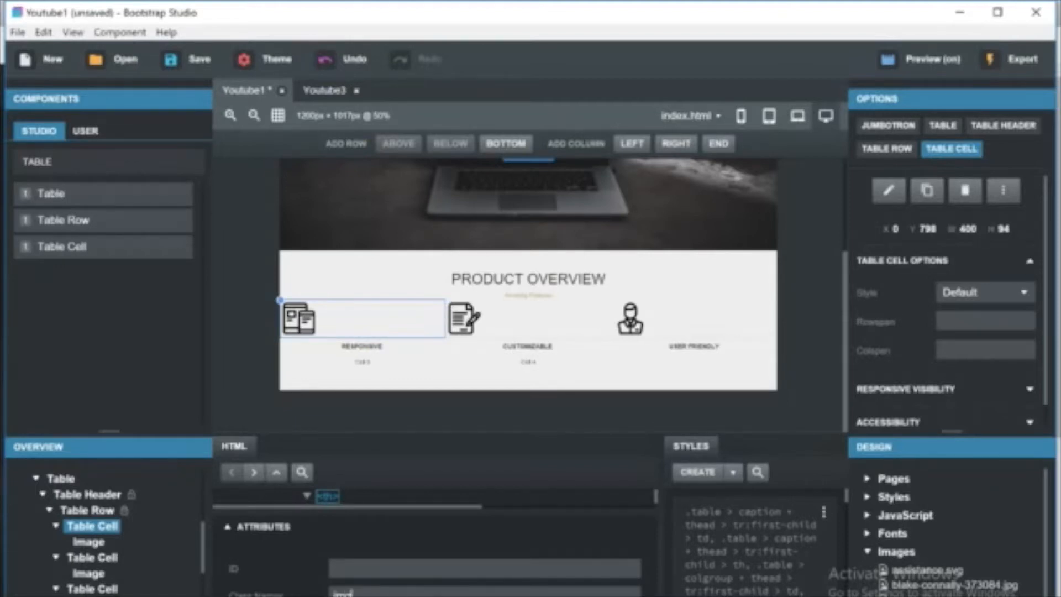
text(logo)
click(504, 338)
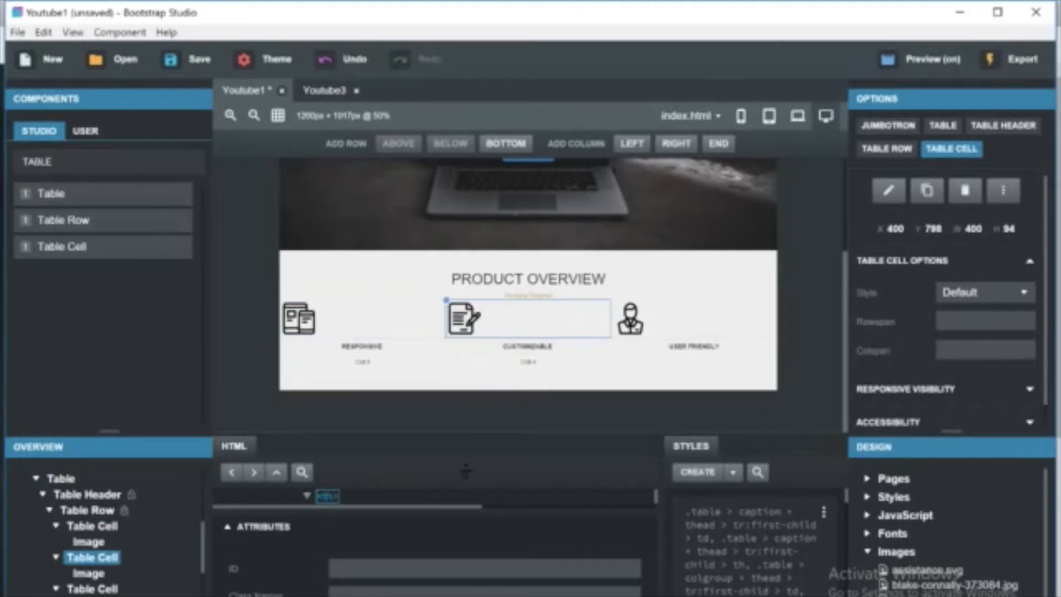
text(imglogo)
click(630, 320)
click(660, 336)
text(imgtd)
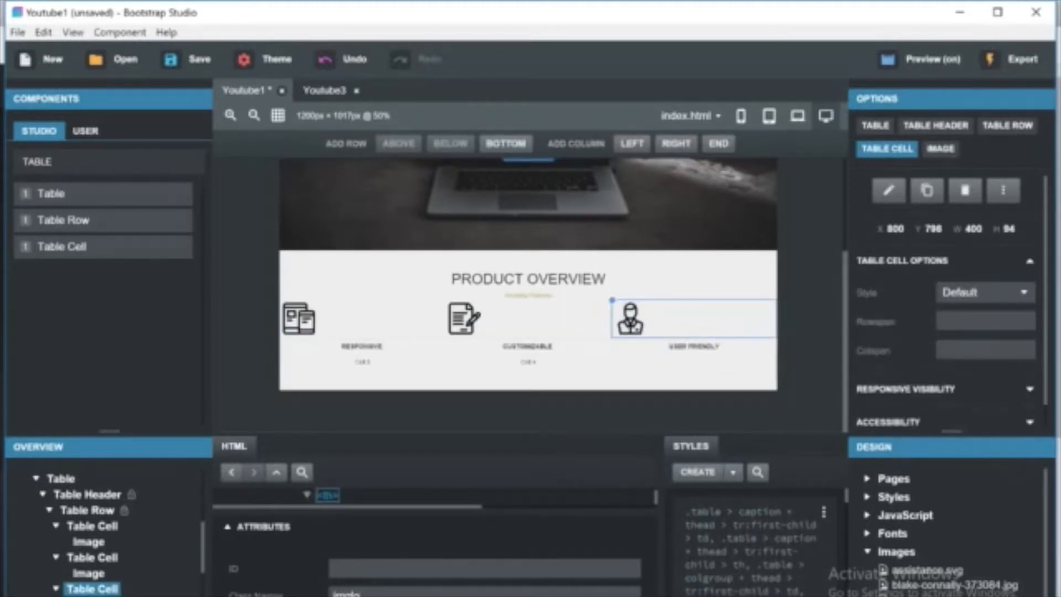
text(gop)
key(Return)
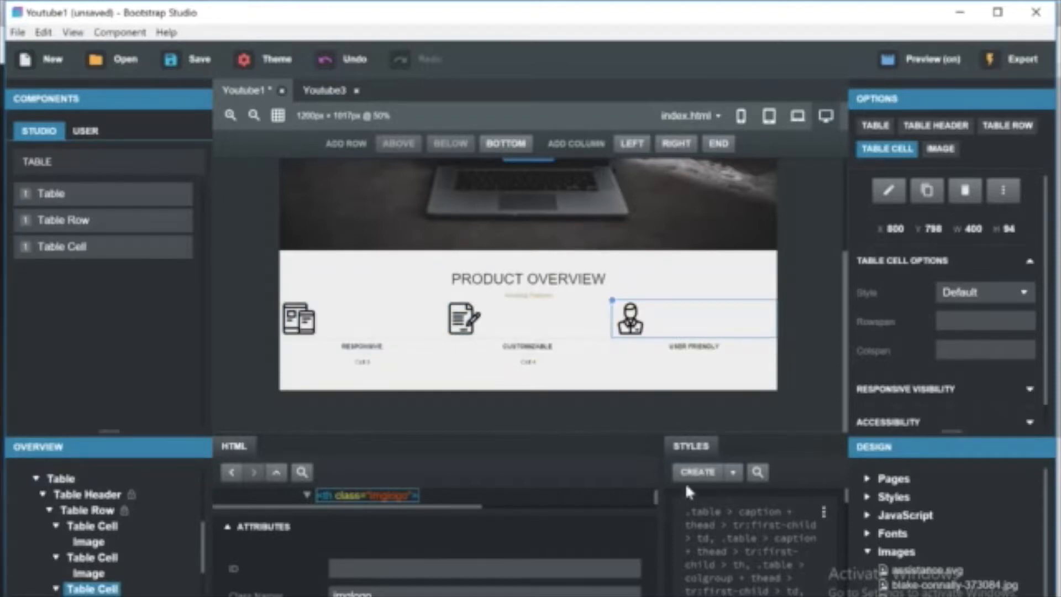
Create a th.imglogo style rule with text-align set to center.
click(697, 471)
key(Return)
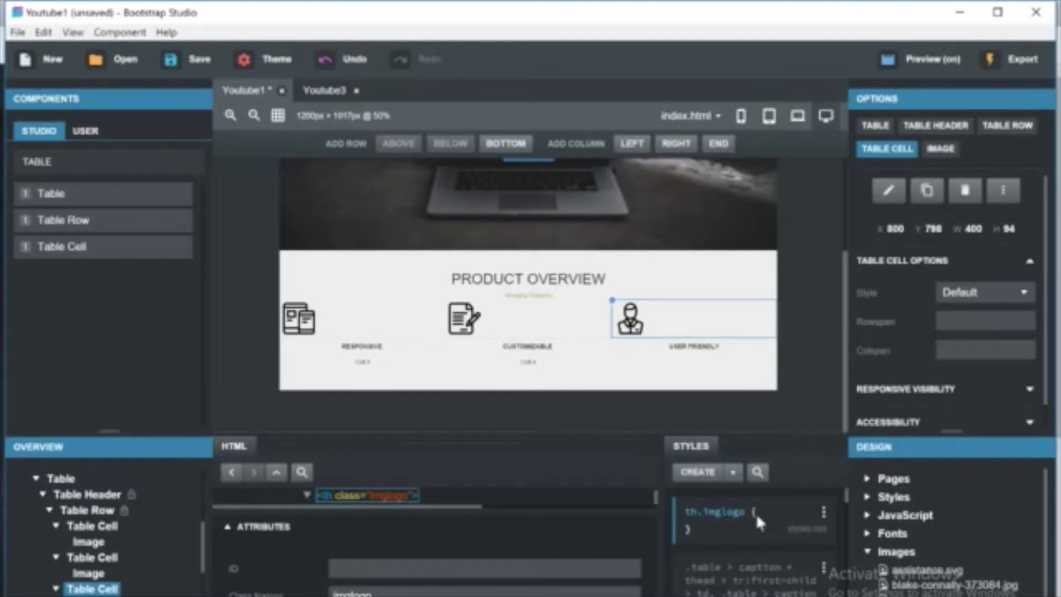
text(text: ;)
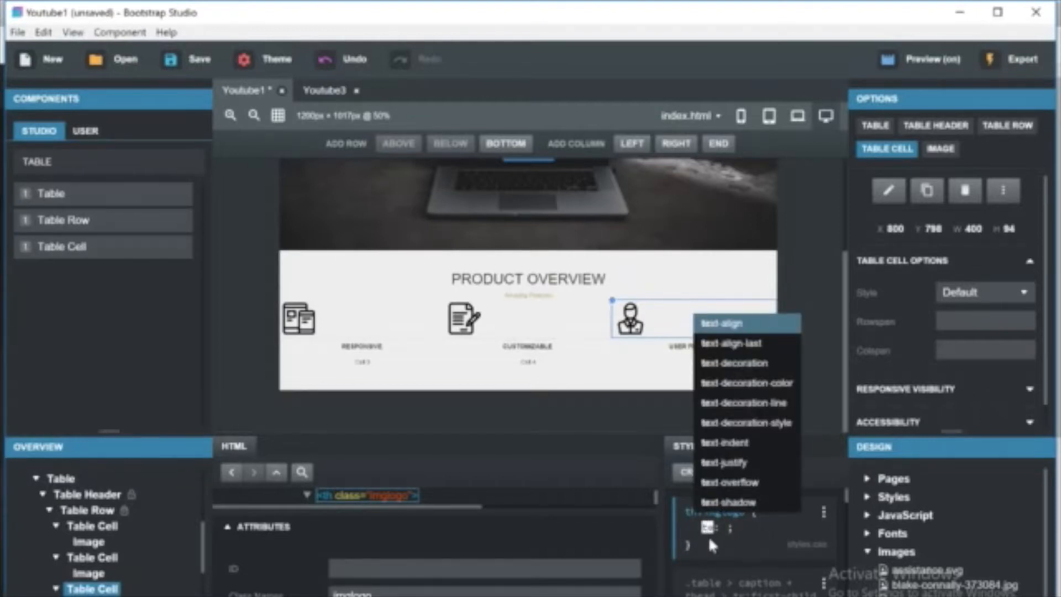
key(Return)
key(Return)
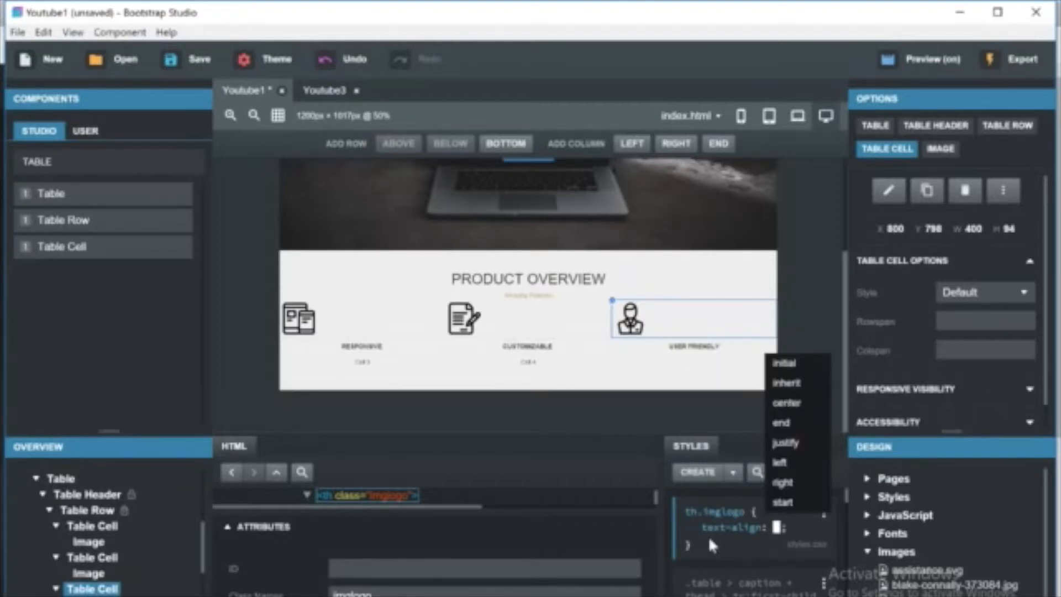
text(cent)
key(Return)
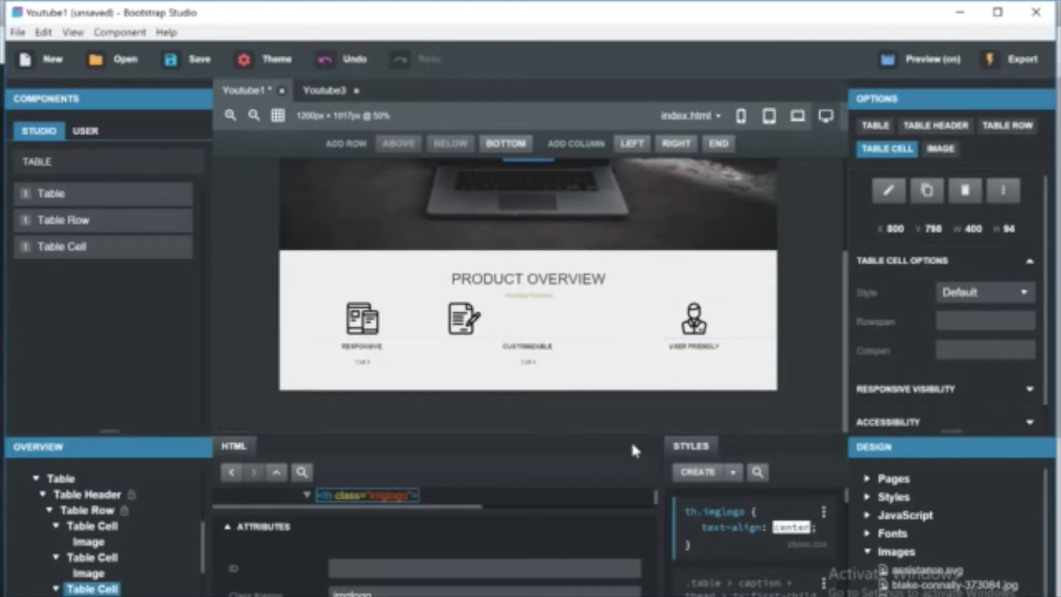
Reassign the class imglogo to the second header cell.
click(464, 320)
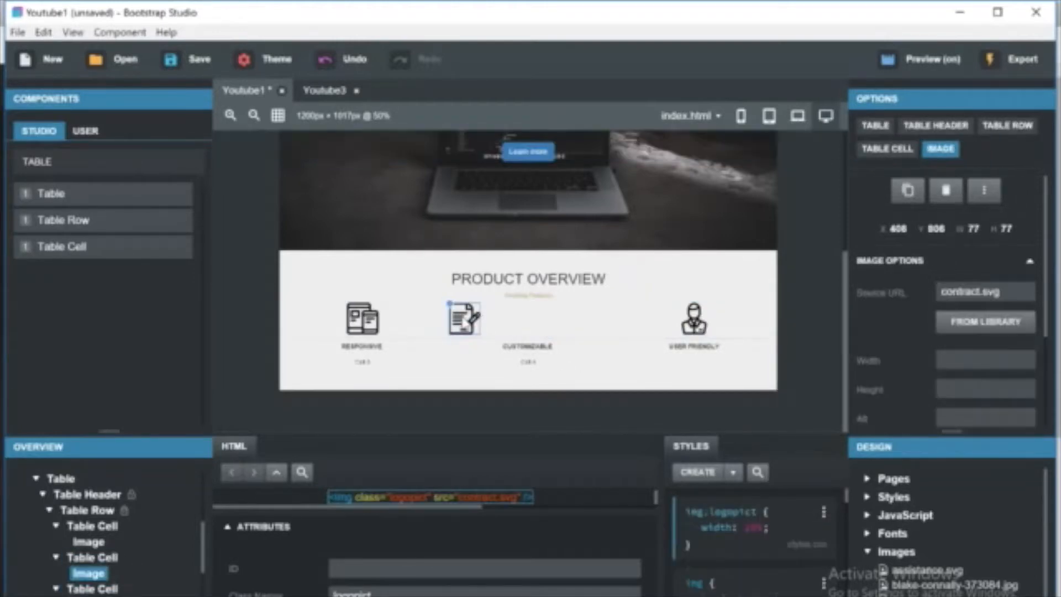
click(511, 329)
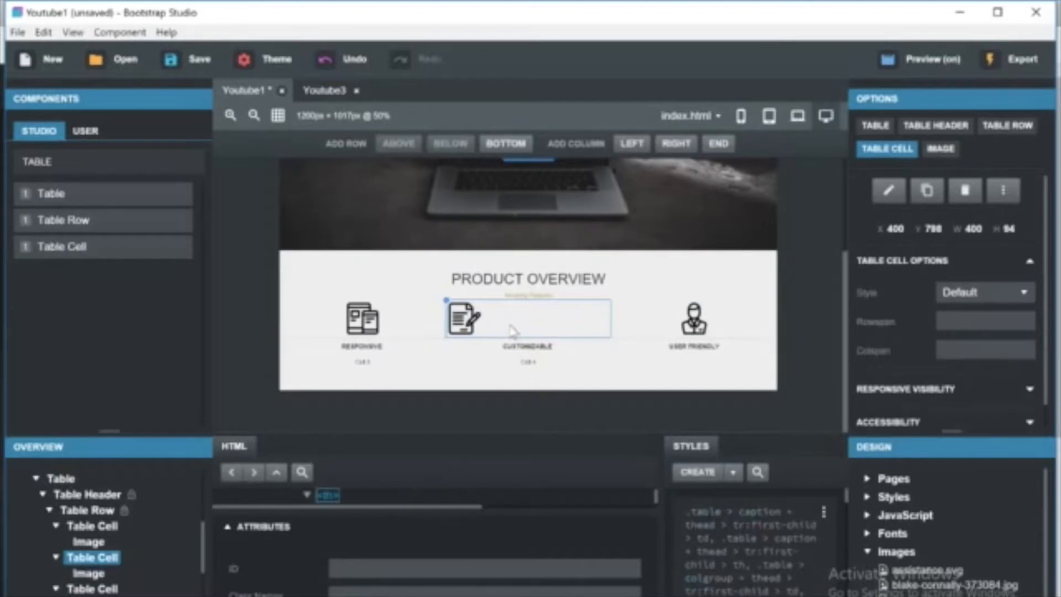
text(imglogo)
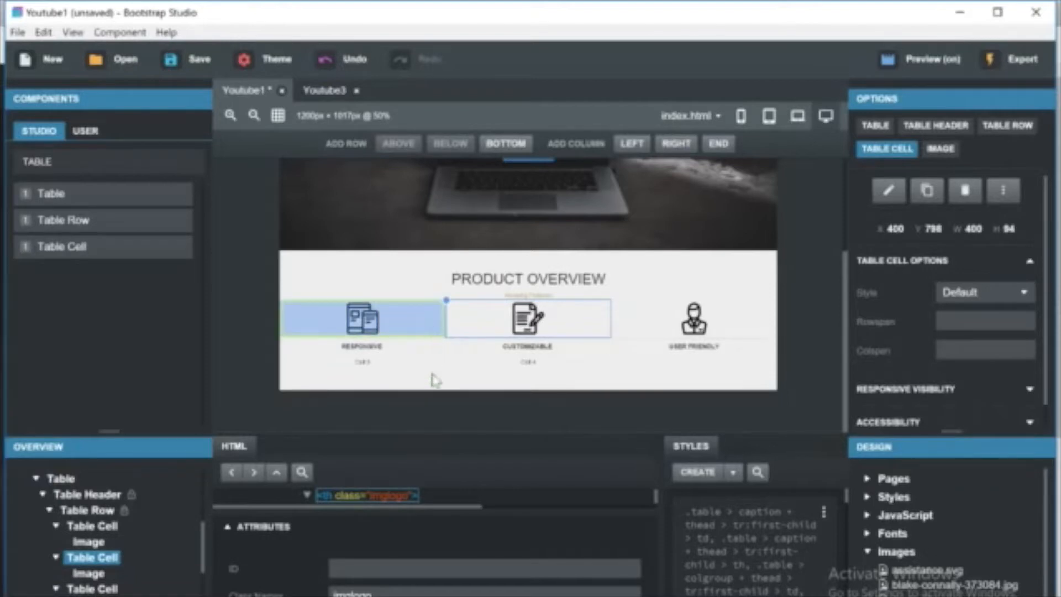
click(439, 340)
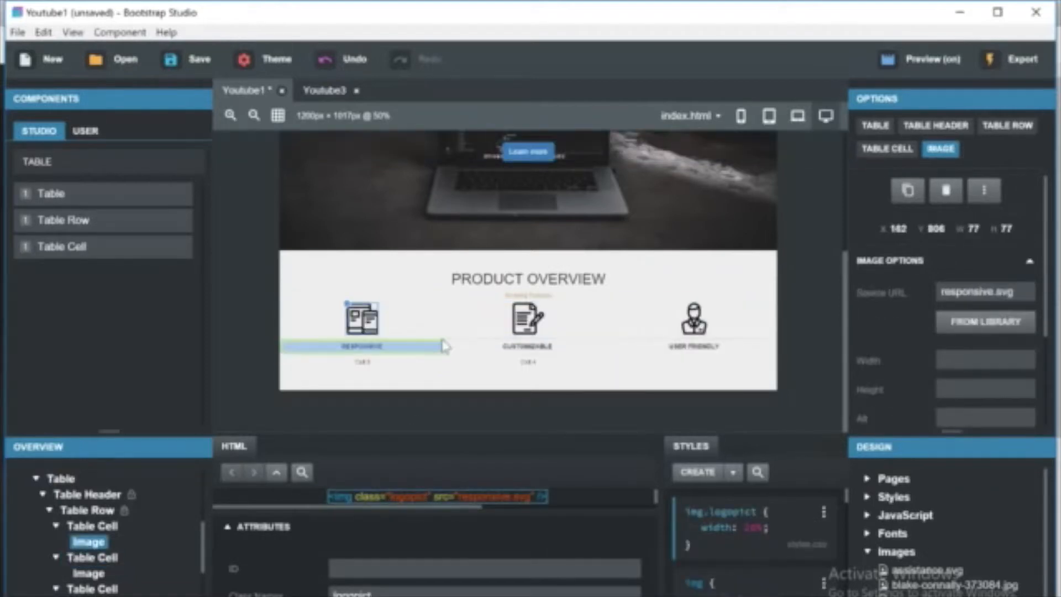
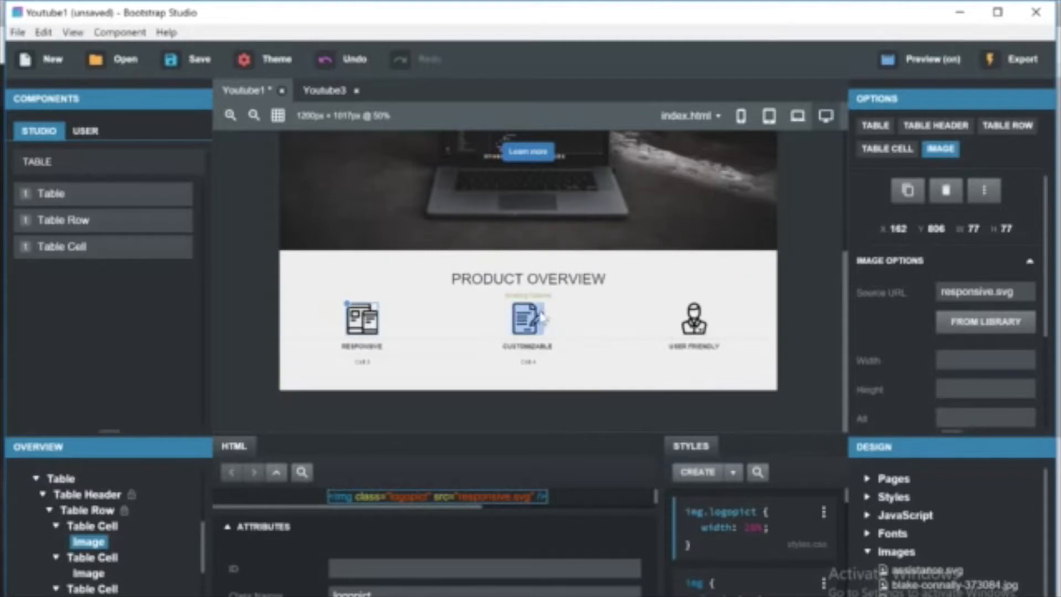
Add a padding-top property of 10px to the .table-responsive style rule of the table.
click(557, 317)
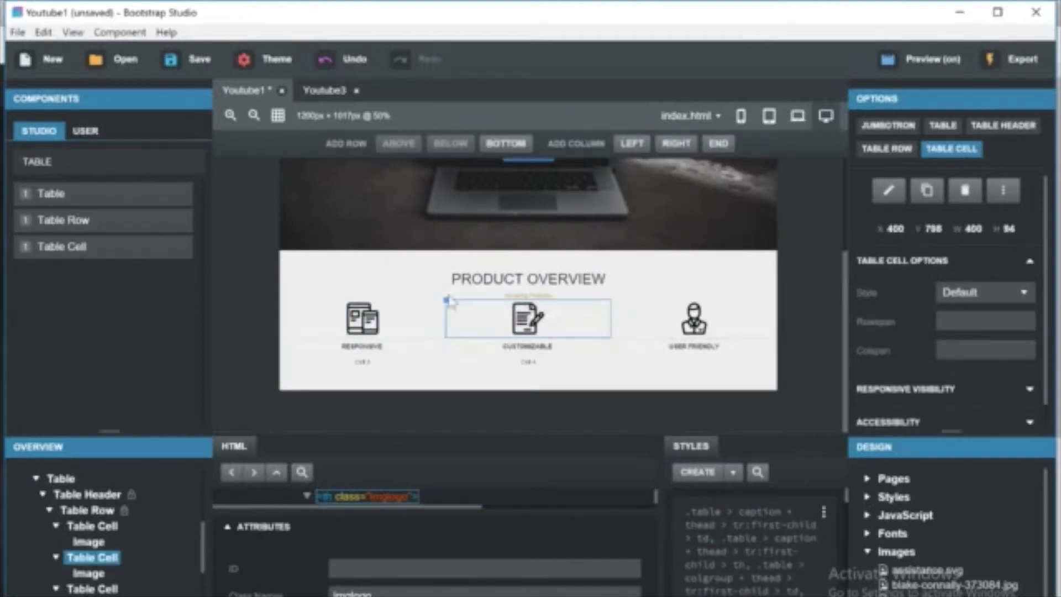
click(409, 326)
click(669, 345)
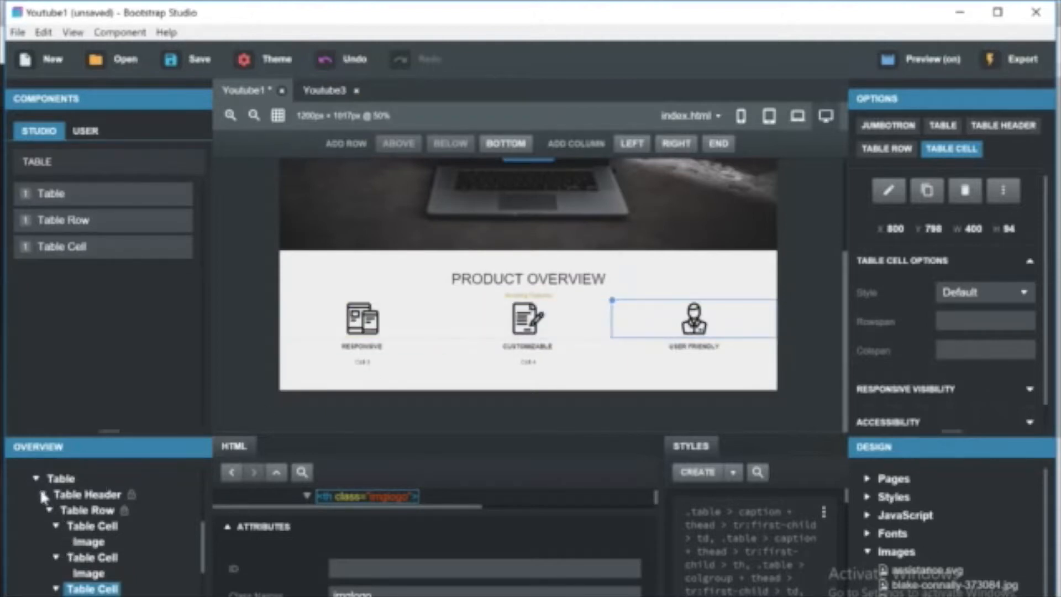
scroll(44, 492, up, 3)
click(69, 596)
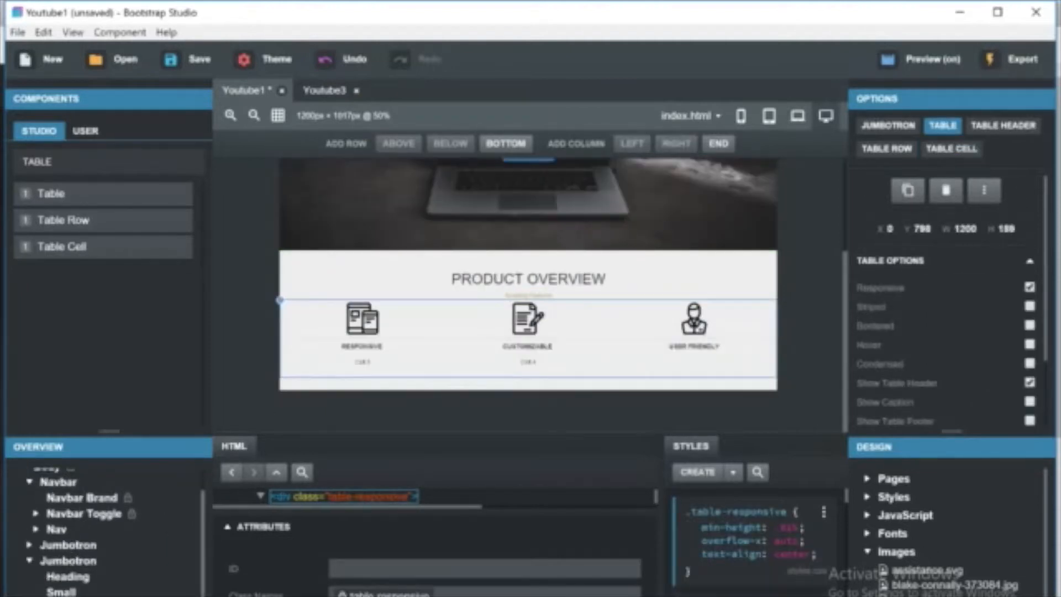
click(821, 552)
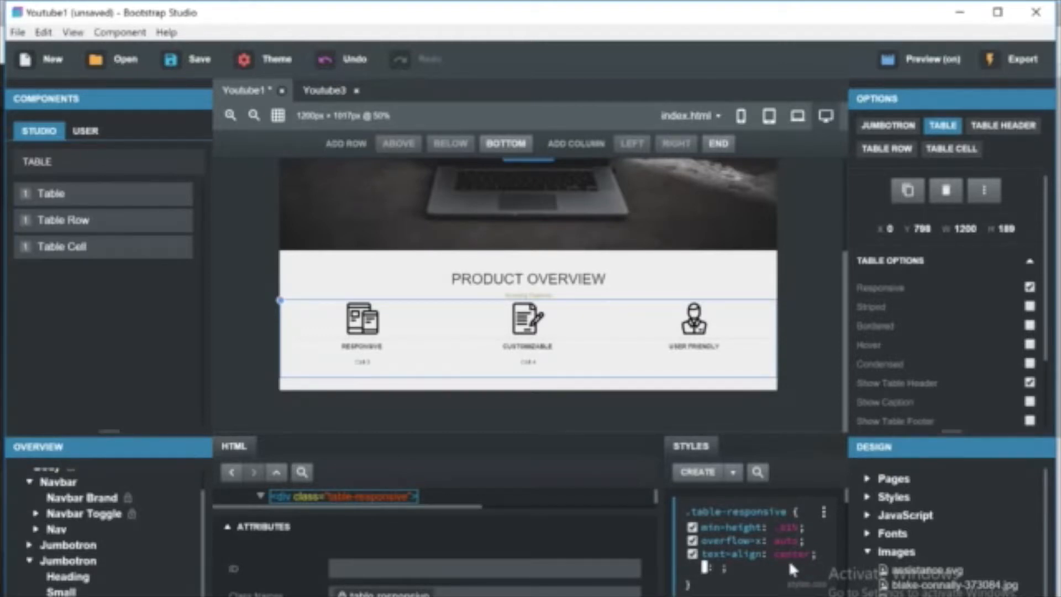
text(m)
key(BackSpace)
text(padding)
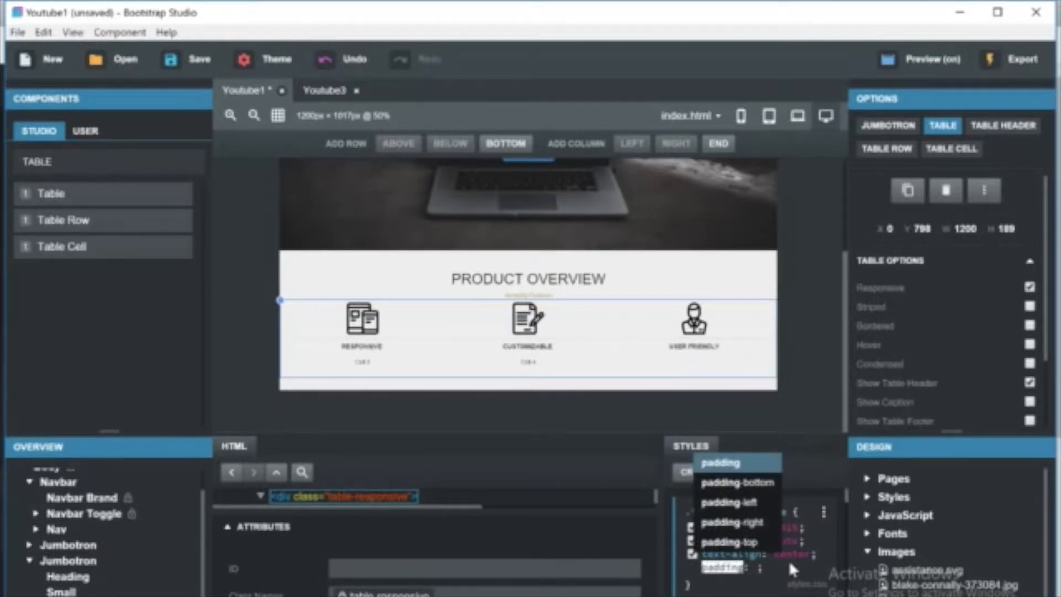
key(Down)
key(Down)
key(Down)
key(Down)
key(Return)
text(10px)
click(787, 567)
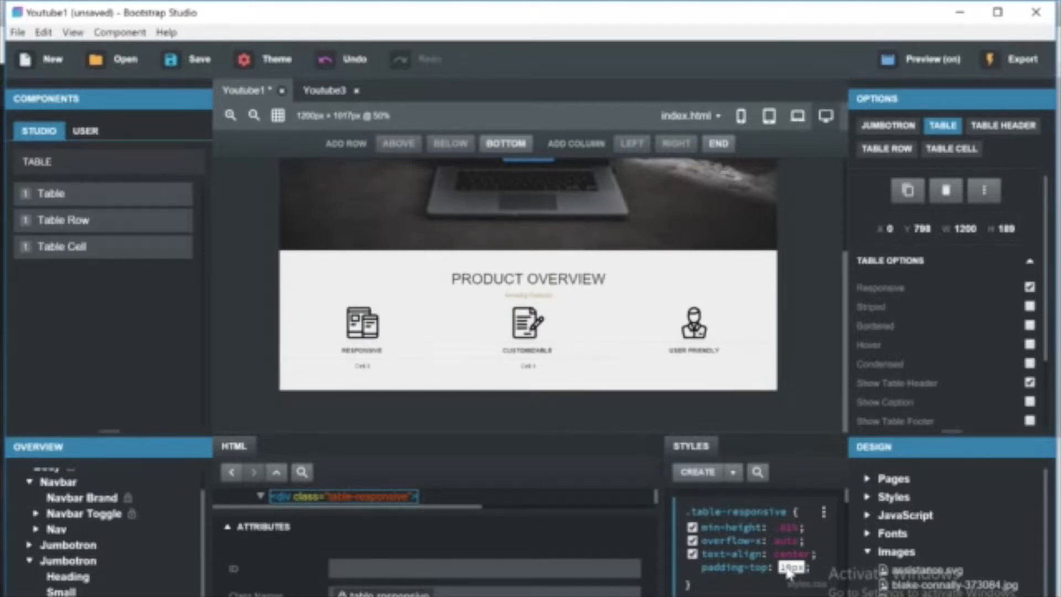
Set the .table-responsive padding-top to 30px.
key(BackSpace)
text(4)
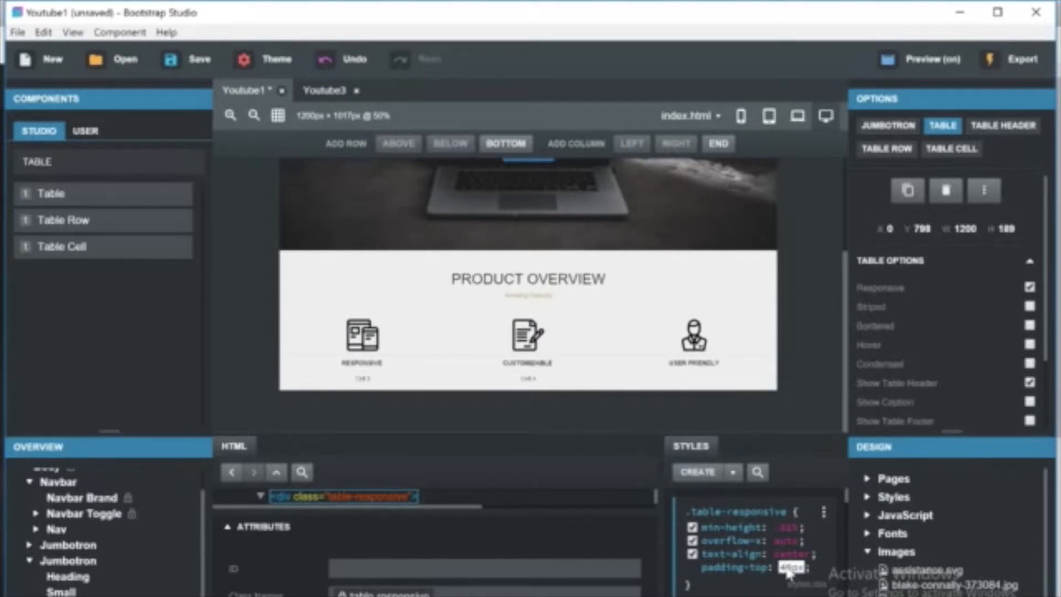
key(BackSpace)
text(3)
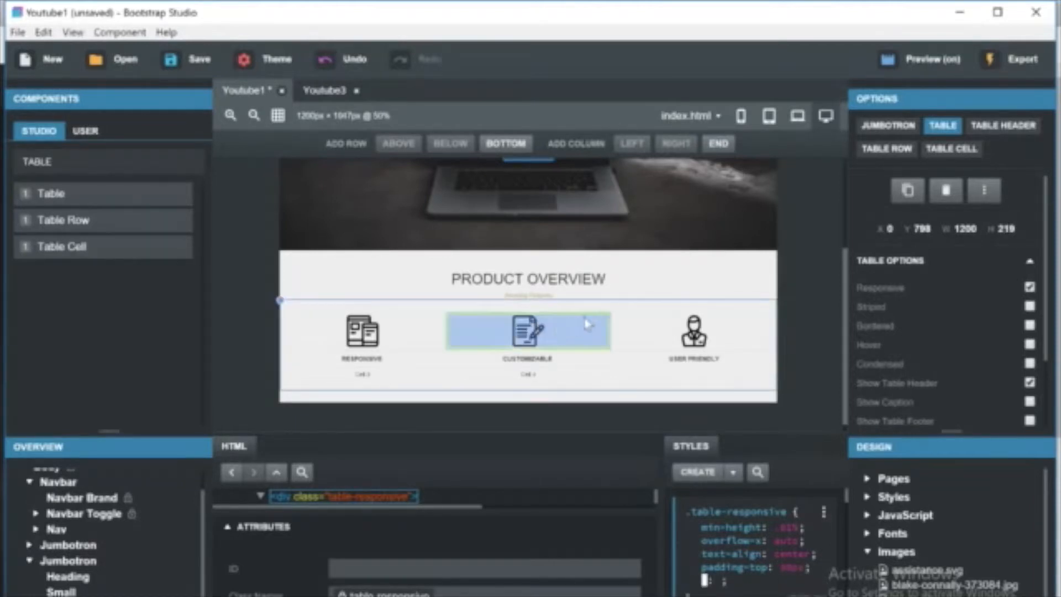
Compare the Product Overview section in the browser preview with the design canvas.
click(636, 284)
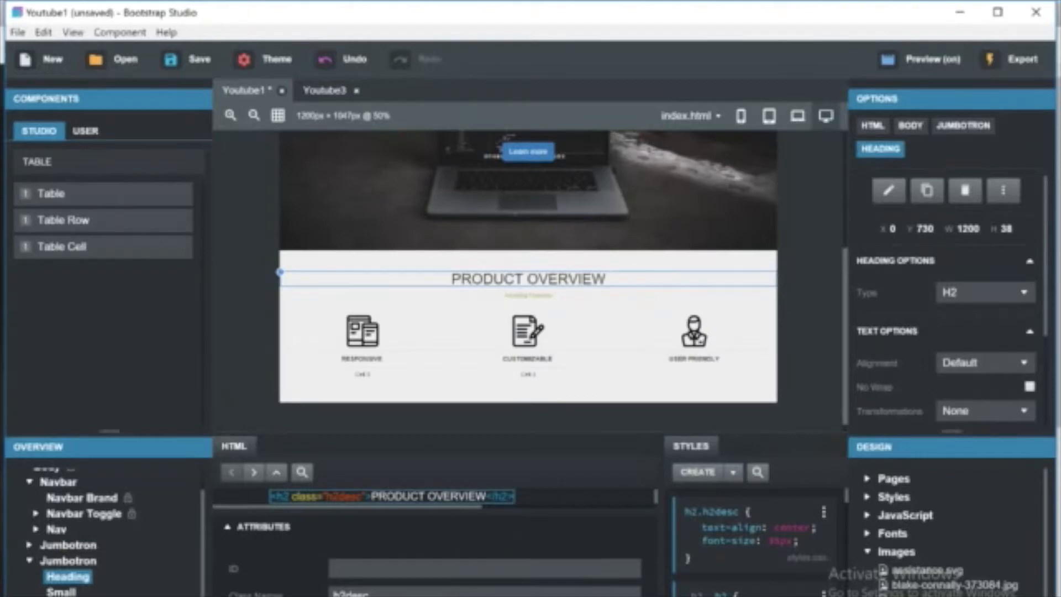
click(331, 596)
scroll(527, 430, down, 4)
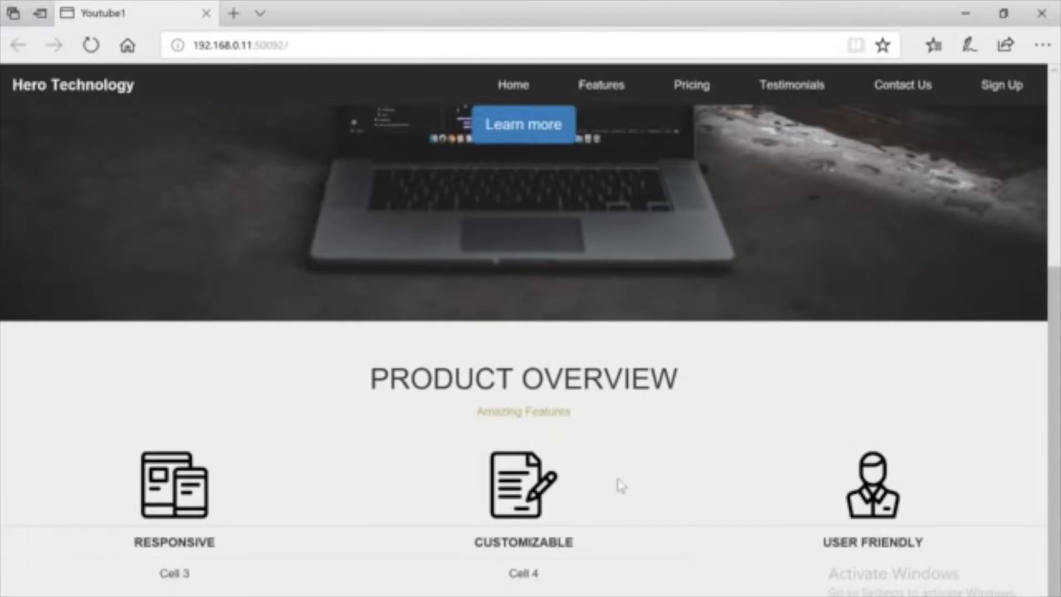
click(648, 596)
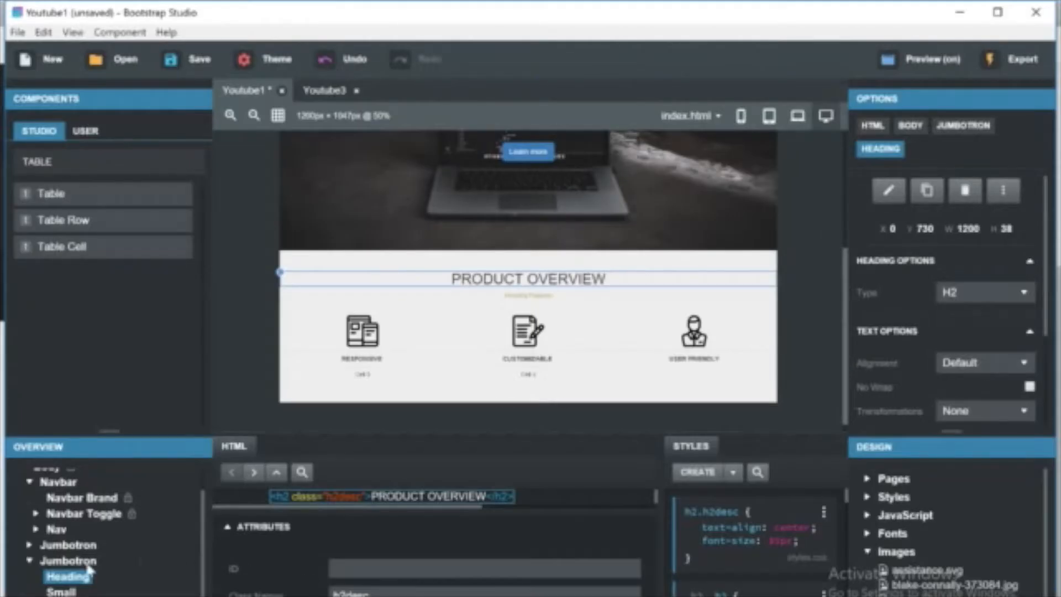
scroll(64, 498, up, 1)
scroll(64, 498, down, 1)
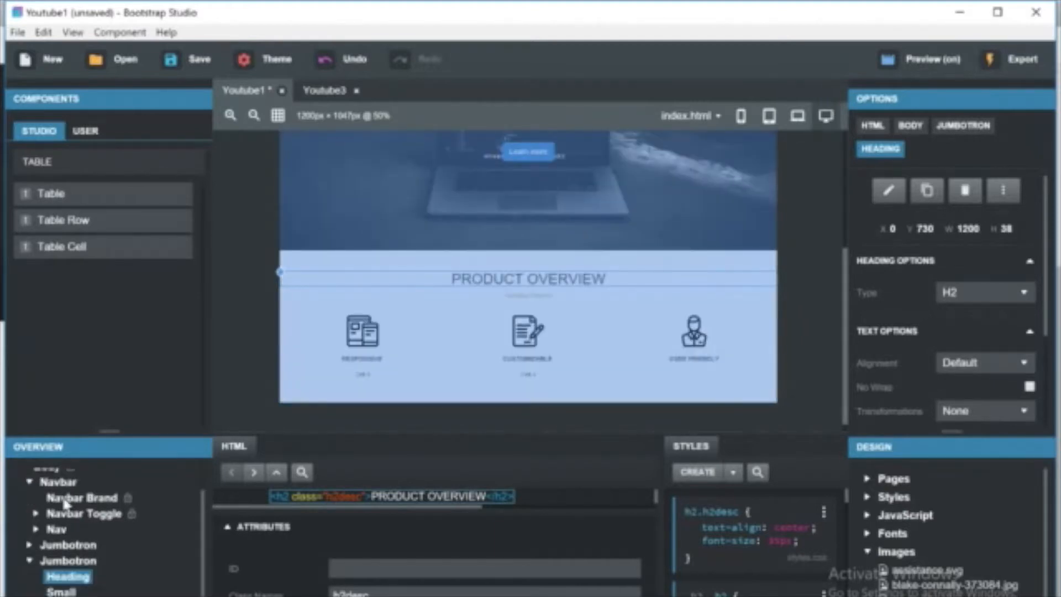
click(62, 596)
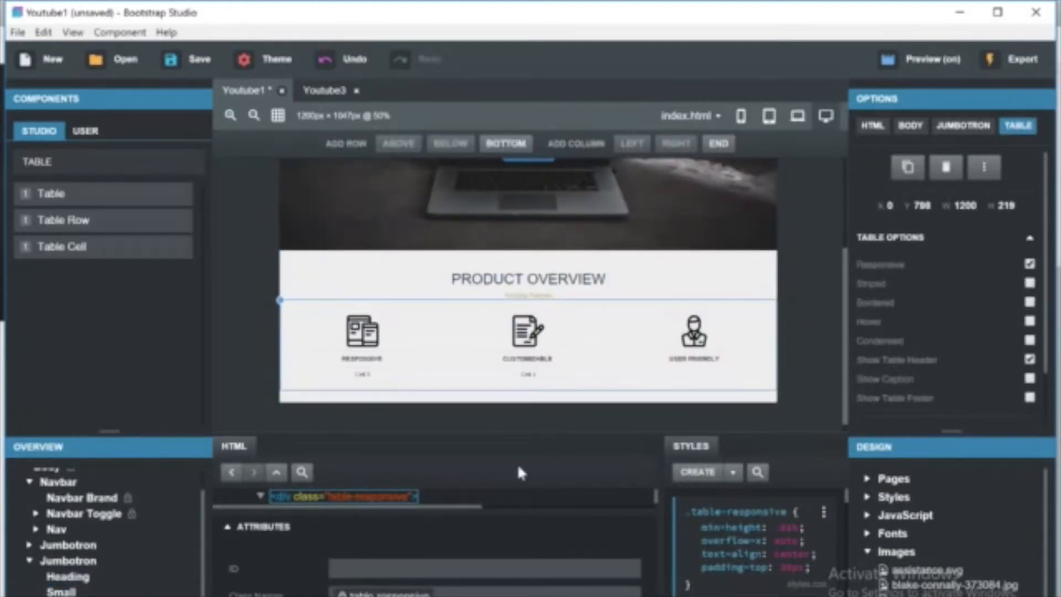
click(577, 595)
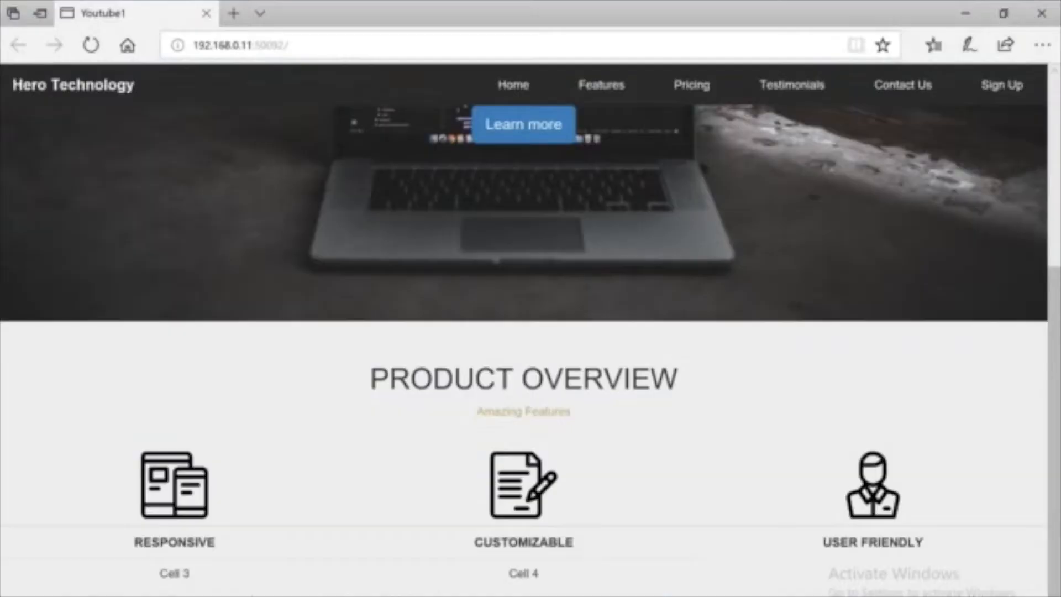
drag(493, 491, 512, 491)
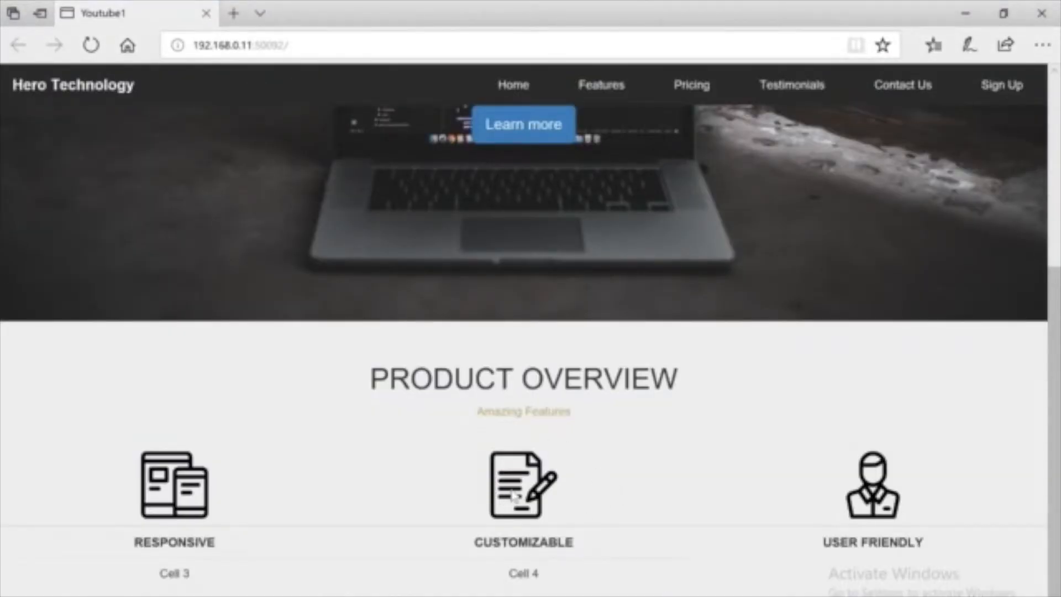
click(594, 595)
Set the img.logopict rule's width to 25%.
click(528, 328)
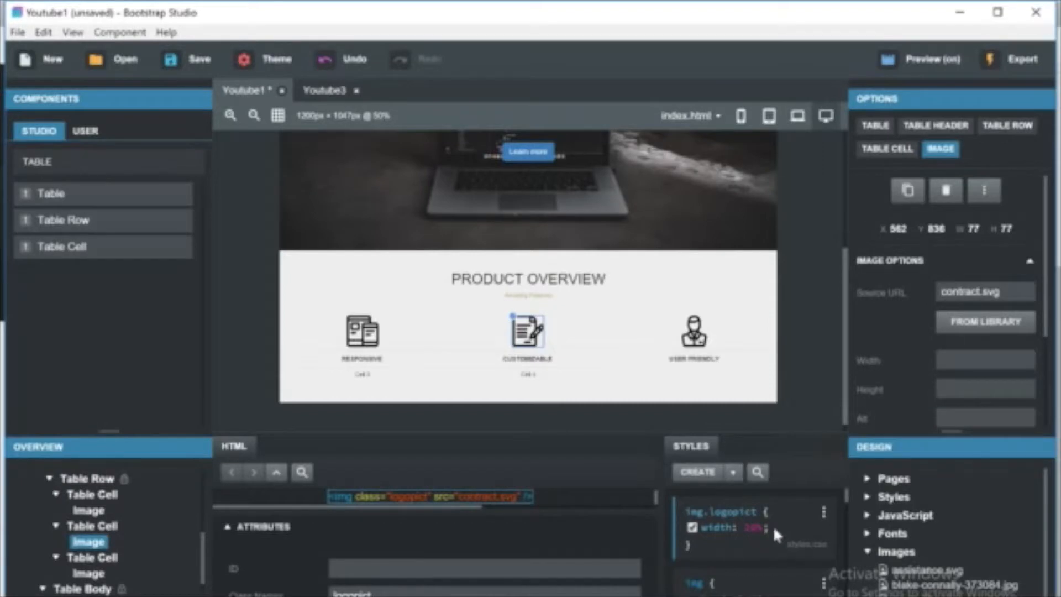
key(Left)
key(Right)
key(Right)
key(BackSpace)
text(5)
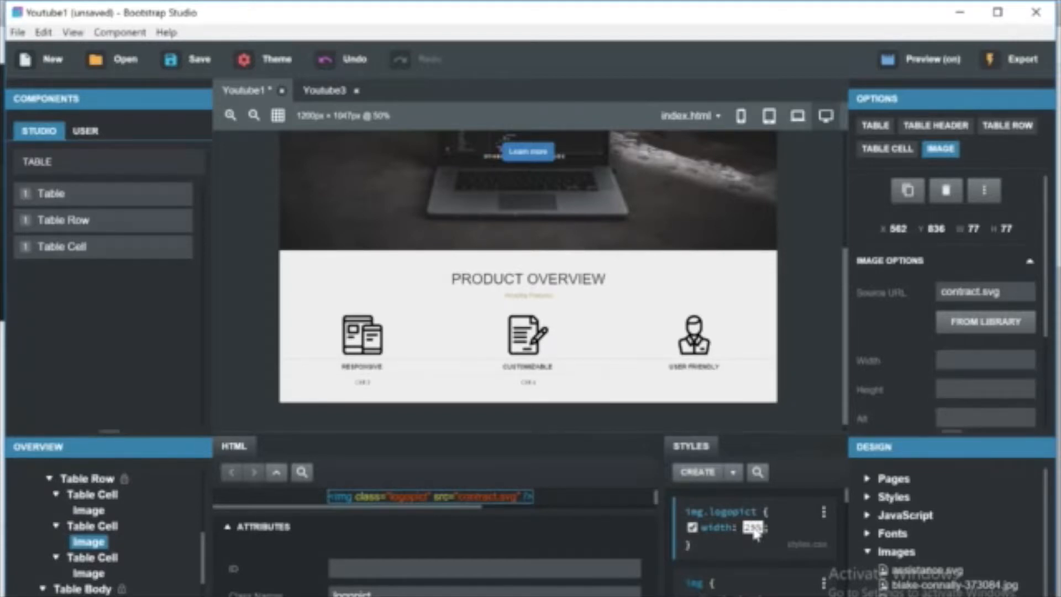
Set the img.logopict width to 80% and compare the icons in the browser preview.
click(779, 510)
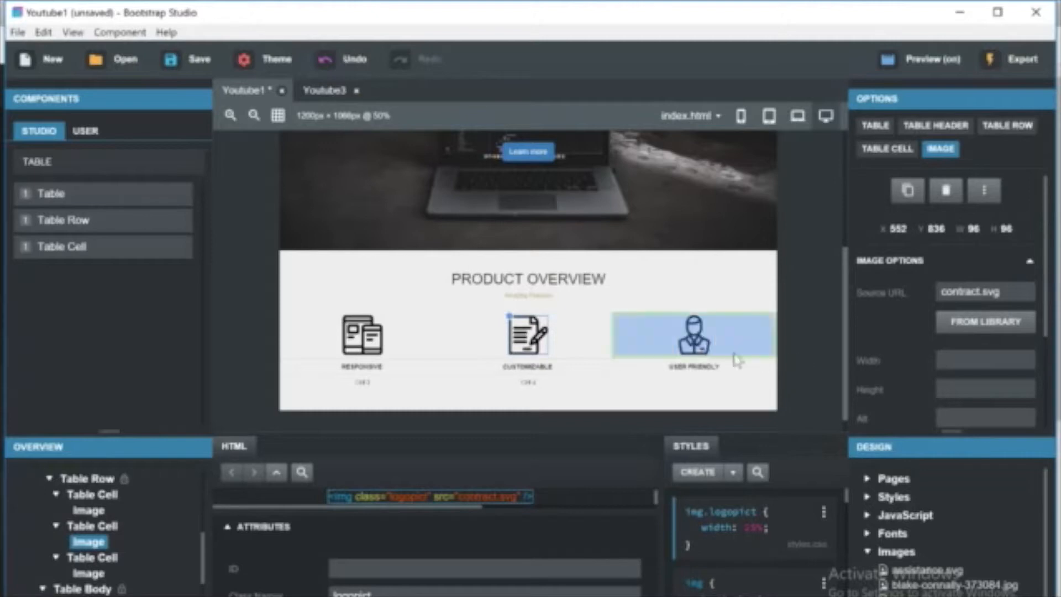
click(749, 530)
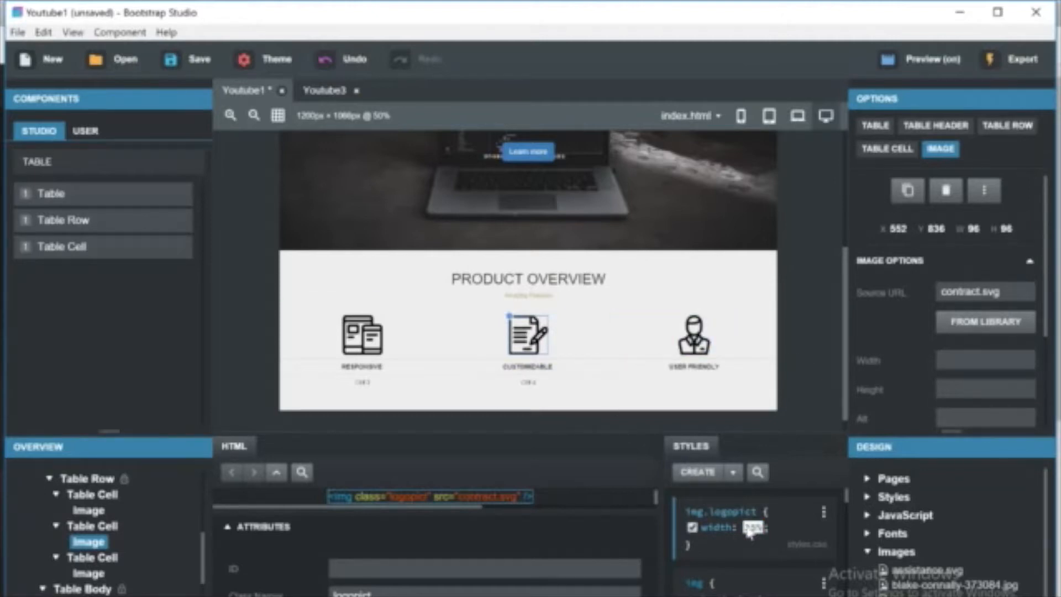
text(80%)
key(Return)
key(alt+Tab)
scroll(561, 462, down, 5)
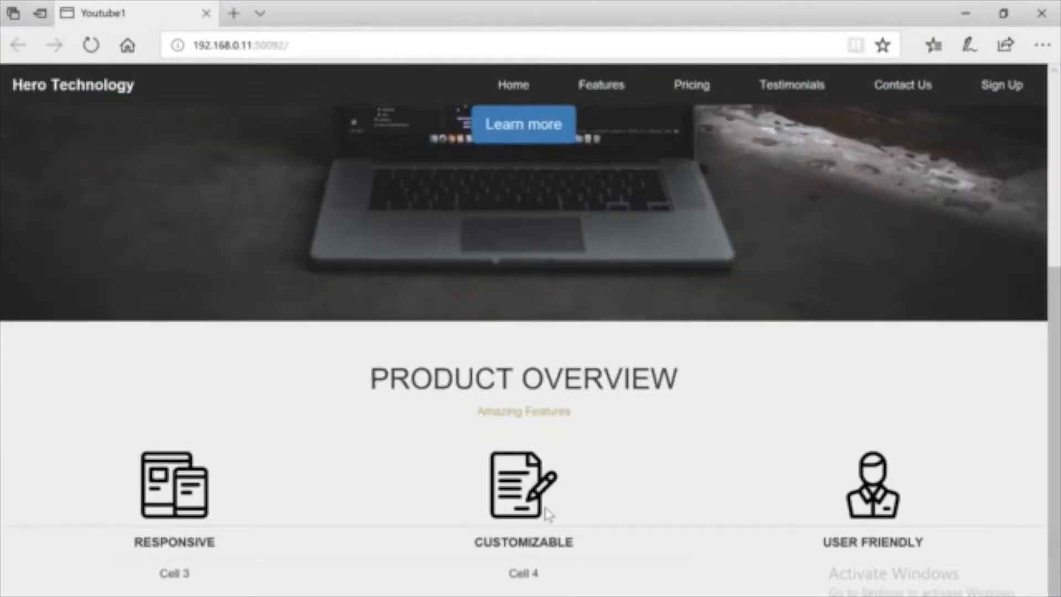
key(alt+Tab)
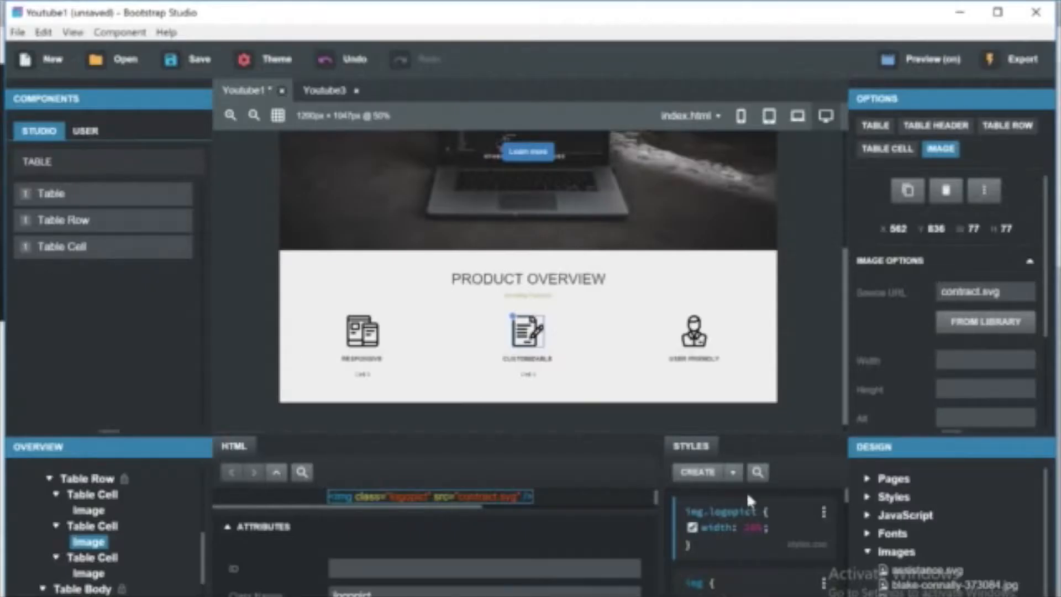
Set the img.logopict width to 10% and check the icon size in the browser preview.
click(753, 527)
text(30px)
key(alt+Tab)
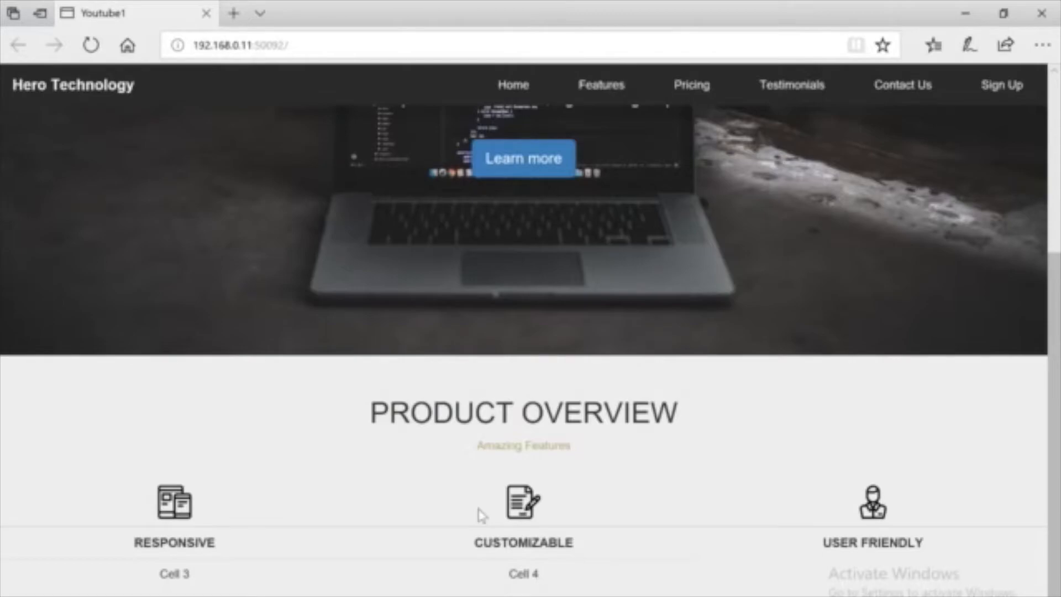
key(alt+Tab)
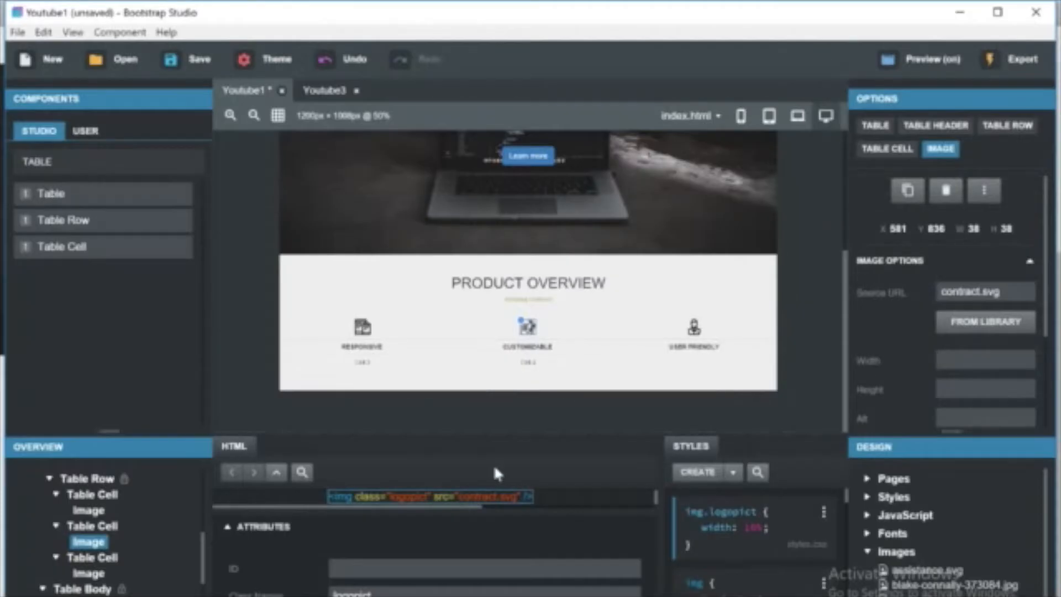
Preview the page layout at laptop, tablet and mobile widths.
click(394, 353)
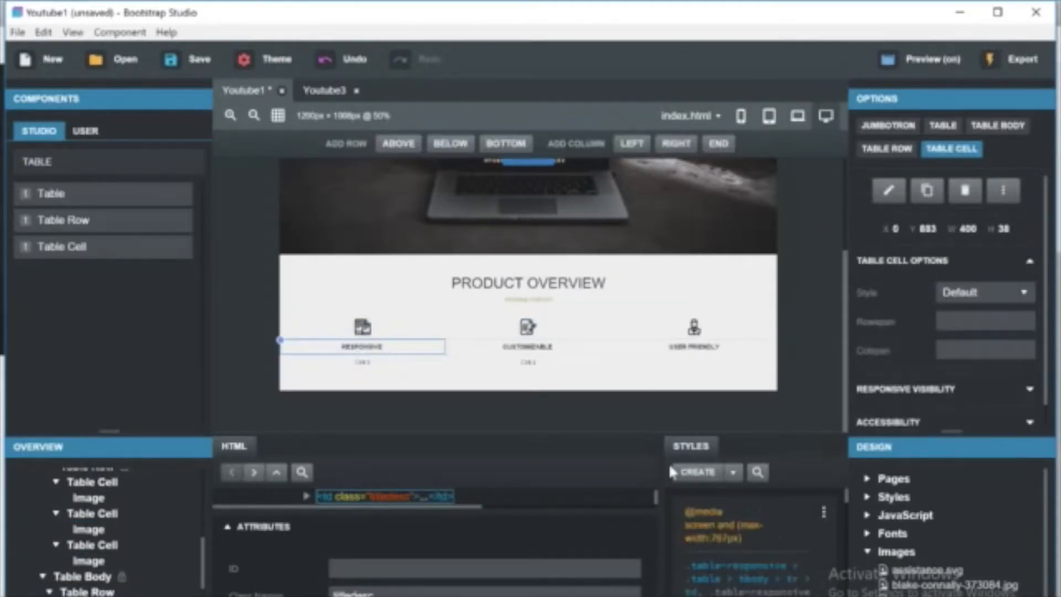
drag(670, 437, 674, 246)
click(801, 116)
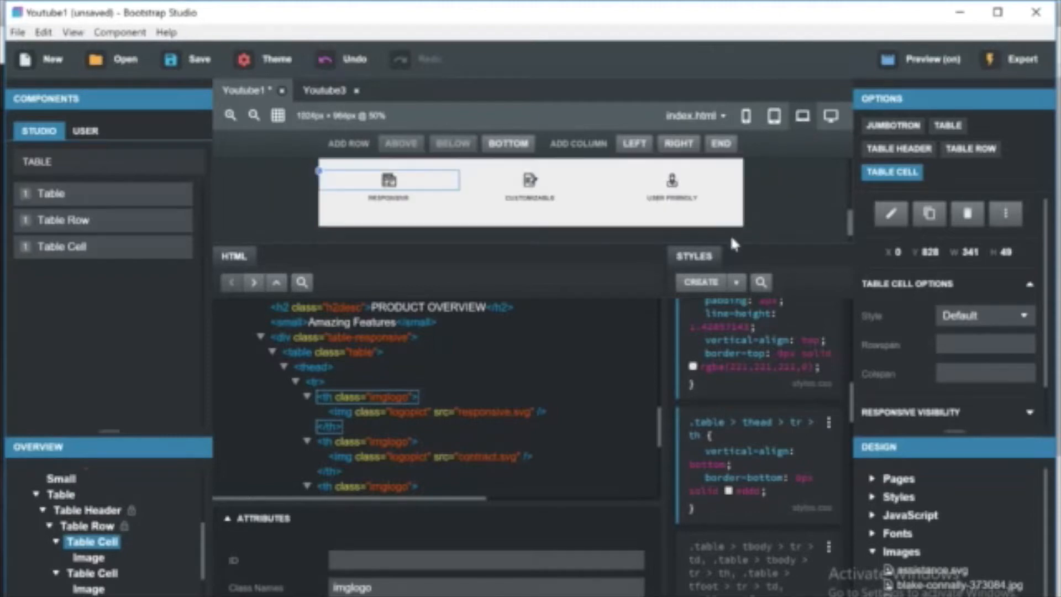
click(731, 242)
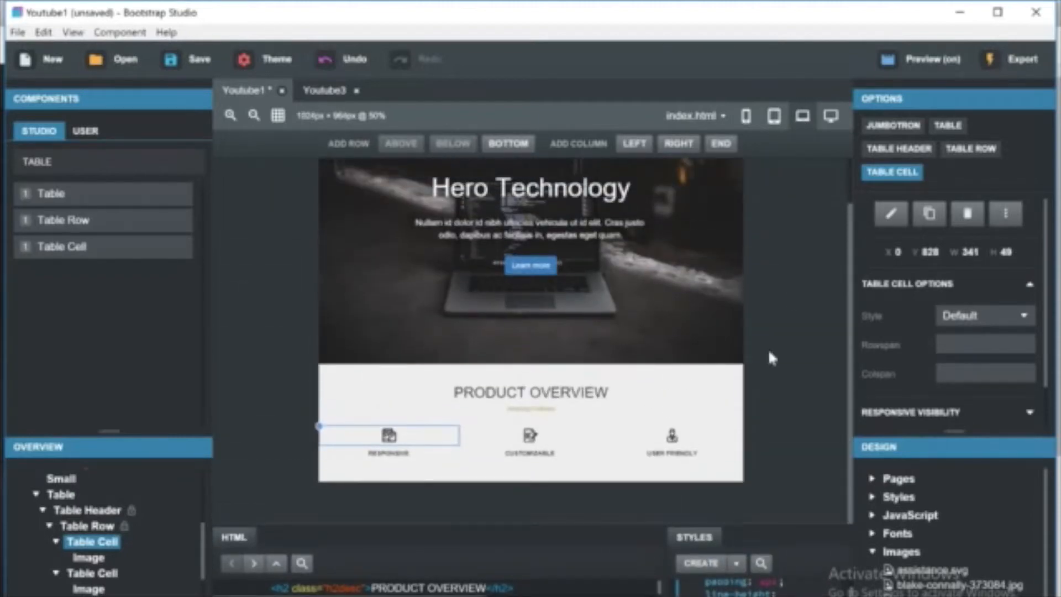
click(776, 122)
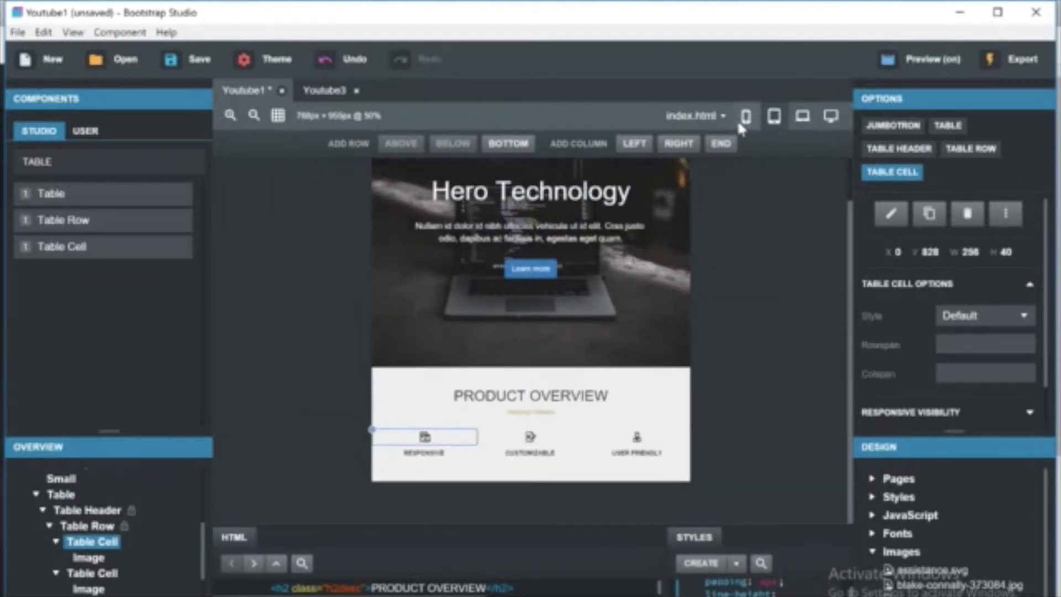
click(738, 120)
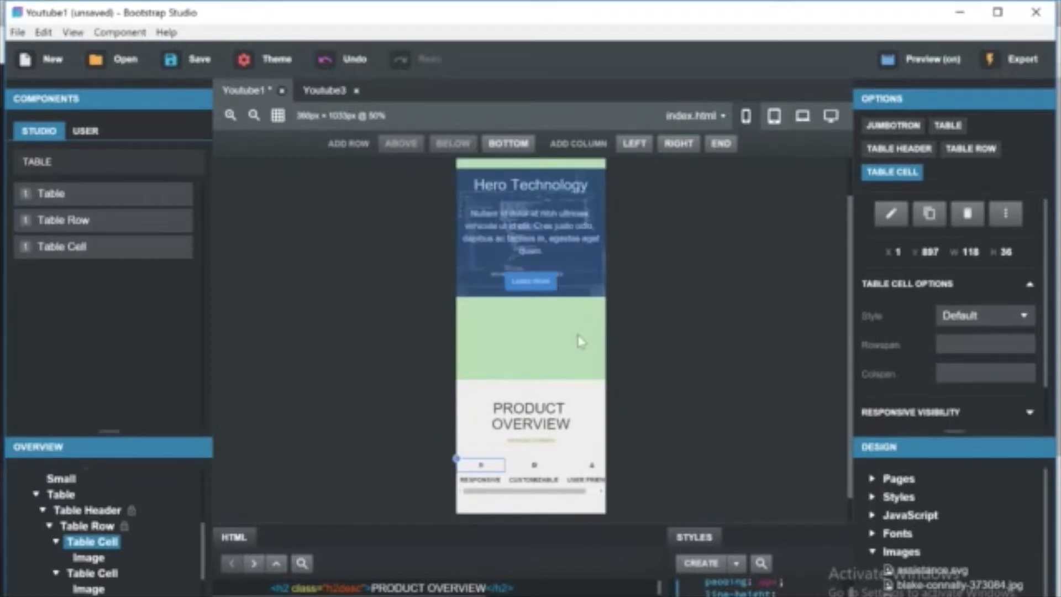
scroll(540, 432, down, 1)
Examine the styles applied to the table, its header and header row in mobile view.
click(553, 467)
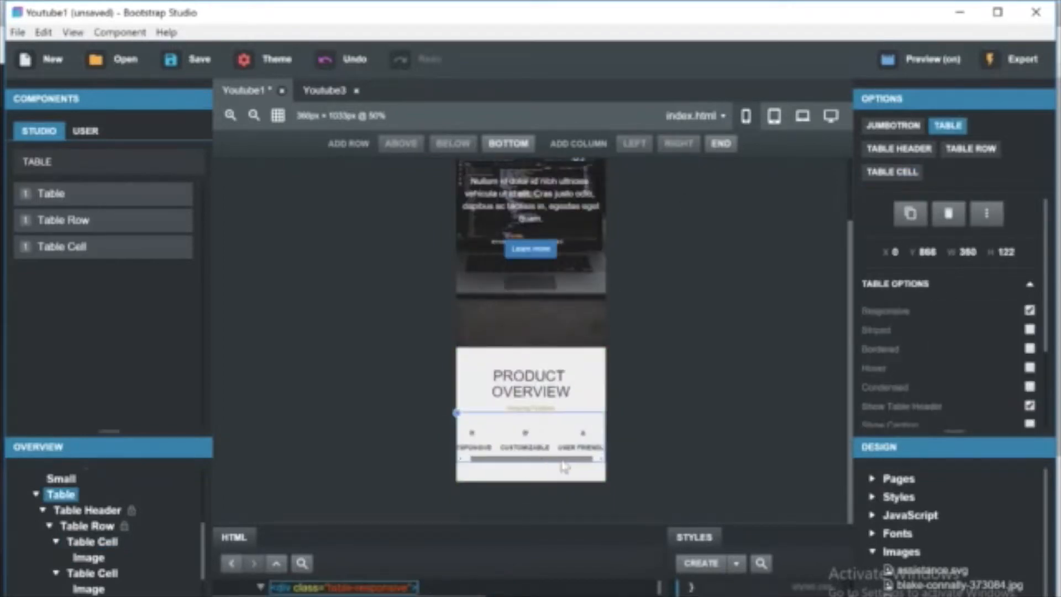
click(86, 509)
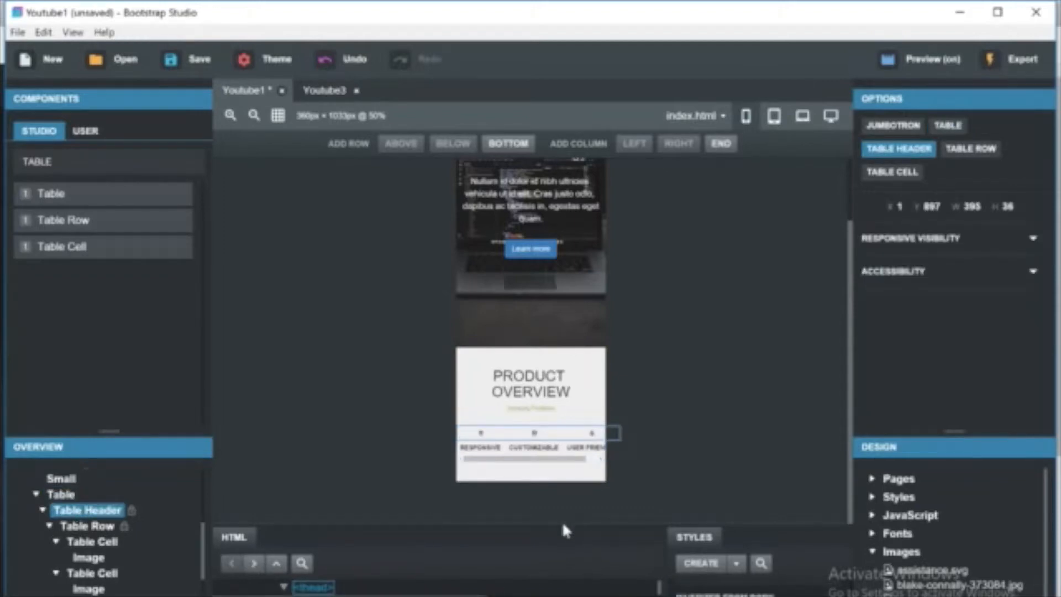
drag(562, 524, 556, 334)
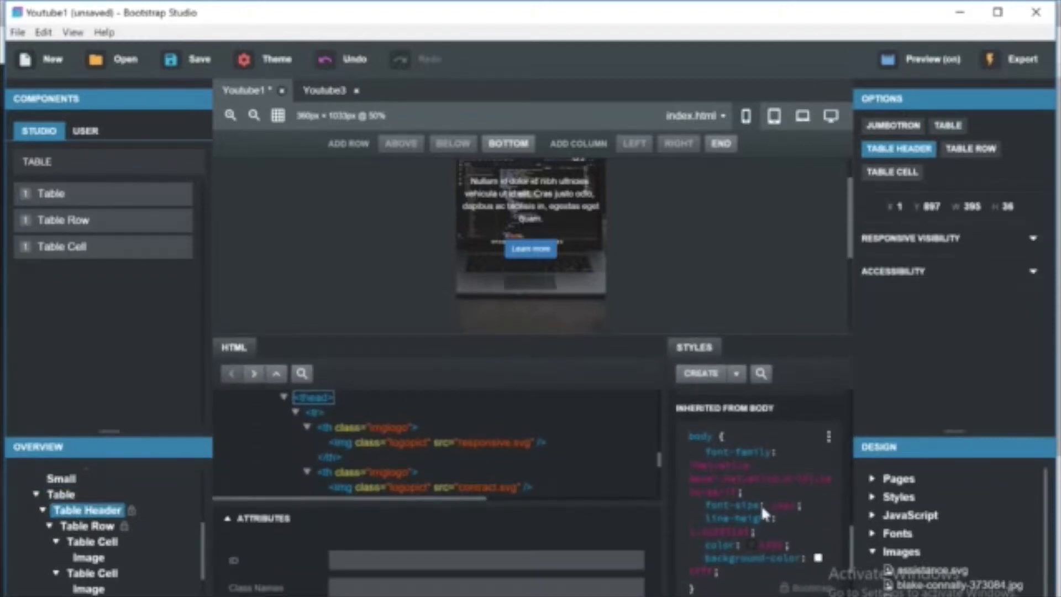
scroll(687, 420, up, 5)
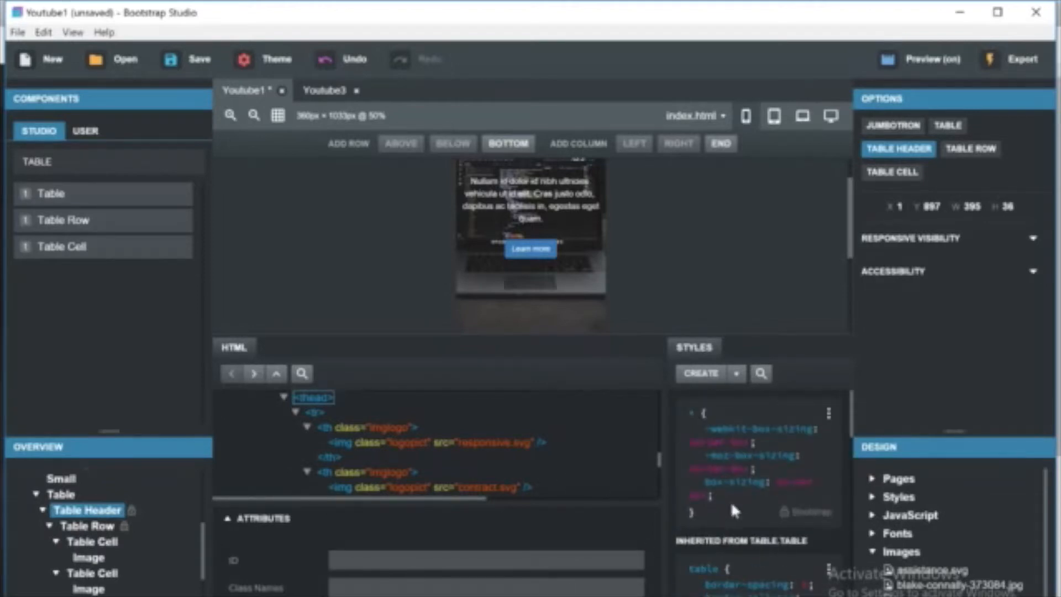
click(107, 528)
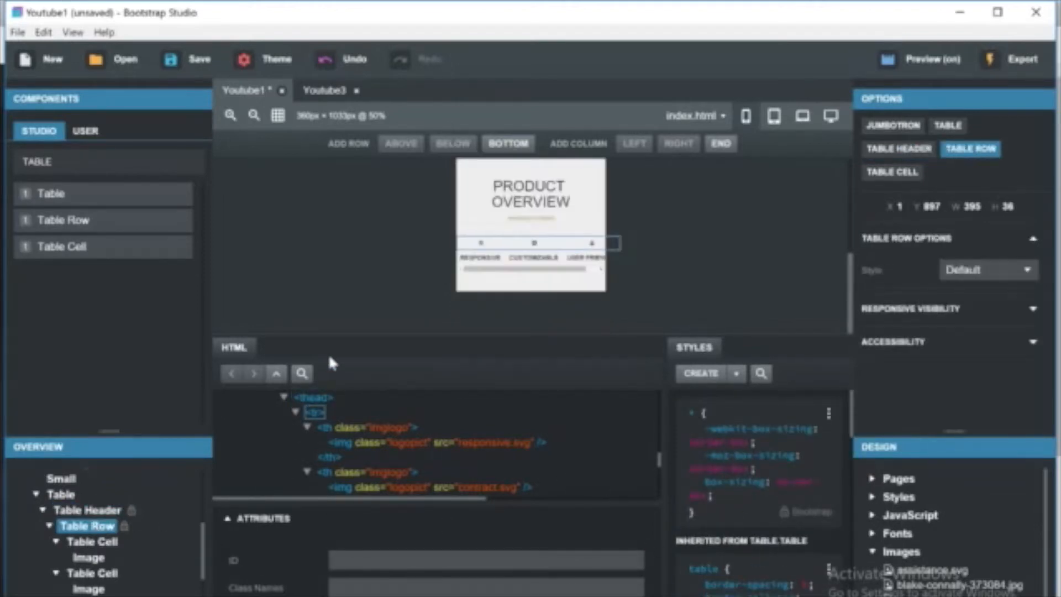
click(529, 234)
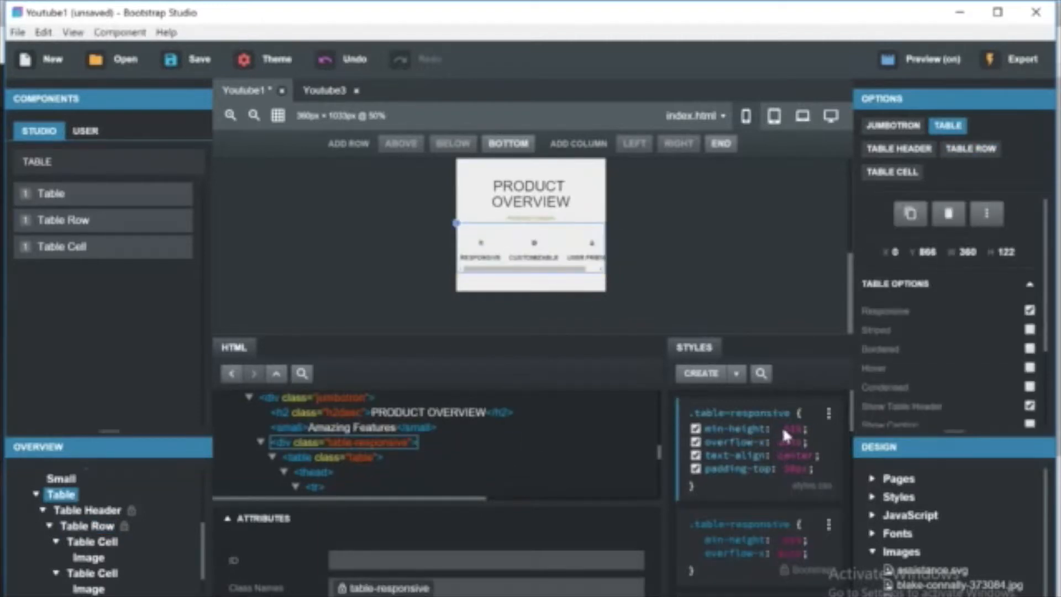
Add a max-width of 100% to the .table-responsive style rule.
click(818, 469)
text(m)
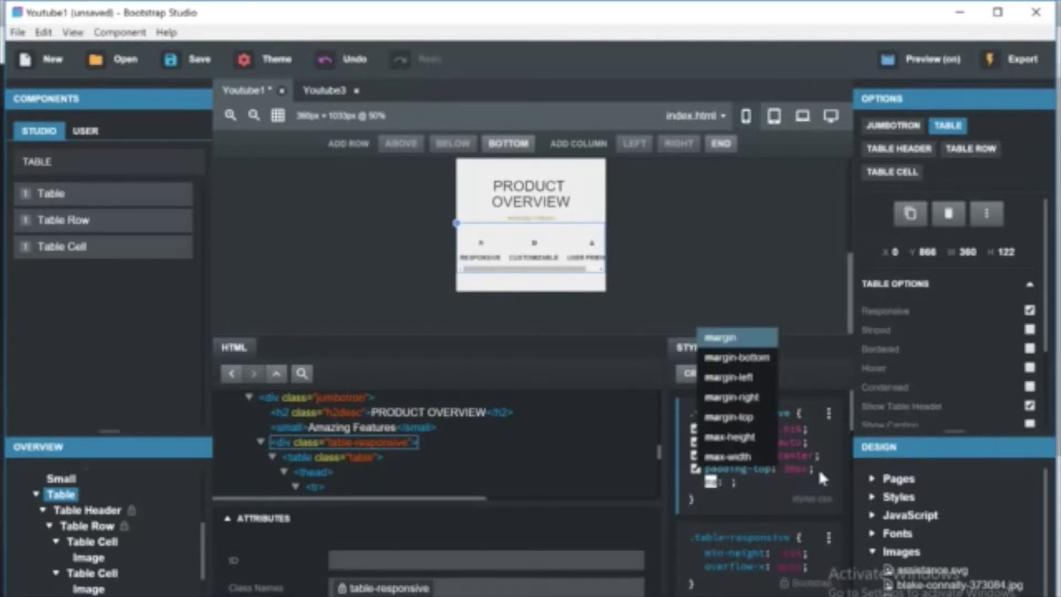
text(ax)
key(Return)
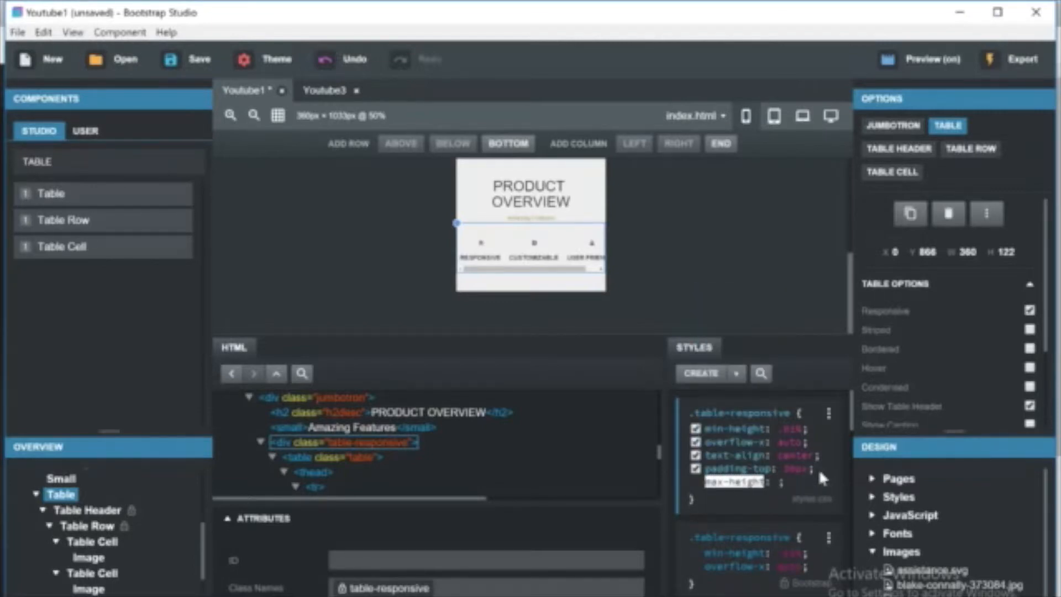
key(BackSpace)
key(BackSpace)
key(BackSpace)
key(BackSpace)
key(BackSpace)
key(BackSpace)
text(w)
key(Return)
text(100%)
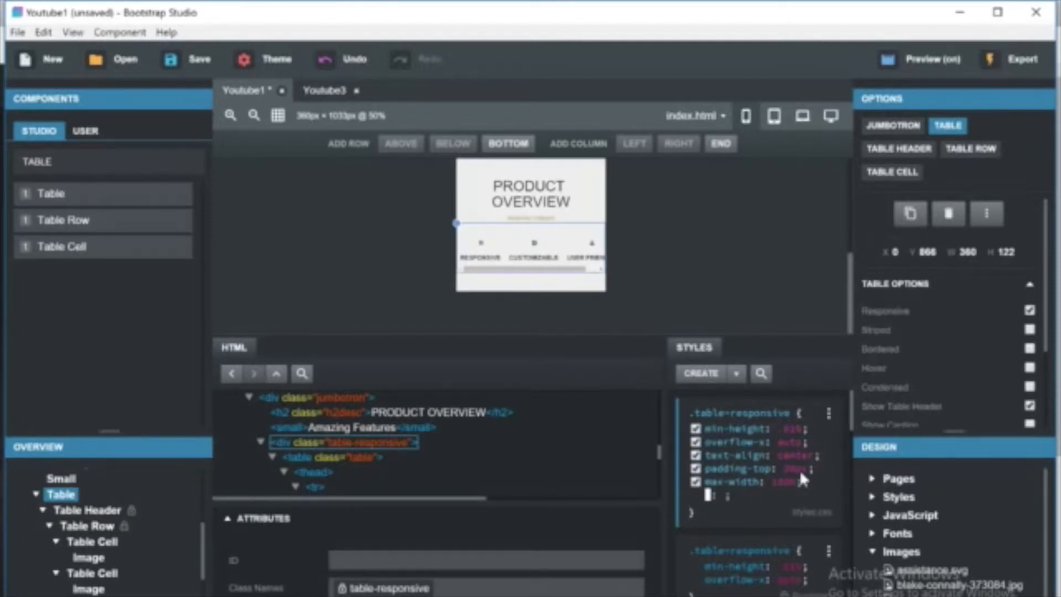
key(Return)
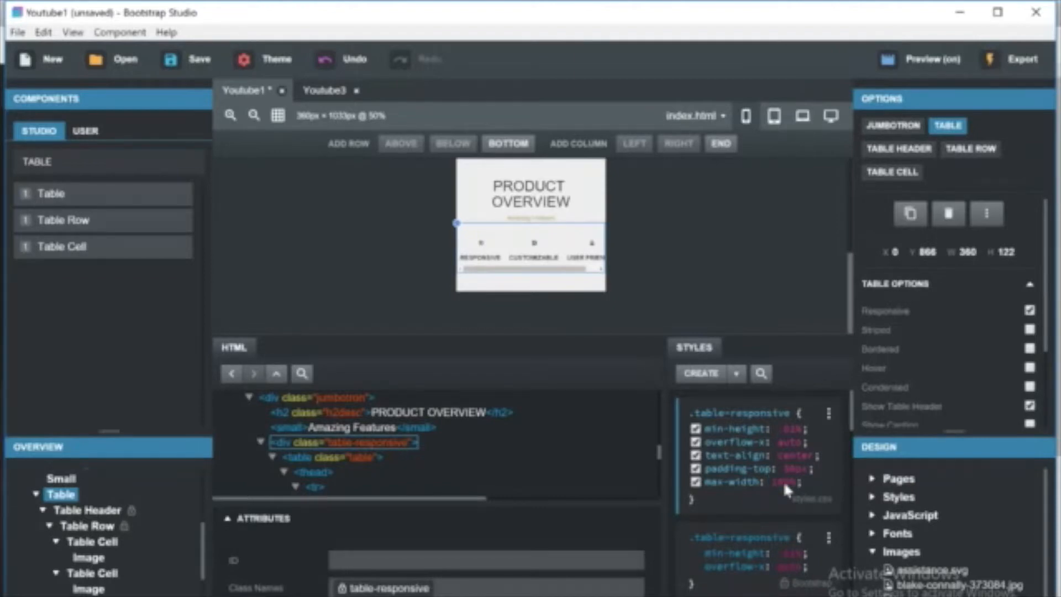
Try other max-width values on the .table-responsive rule, ending back at 100%.
click(783, 479)
text(%)
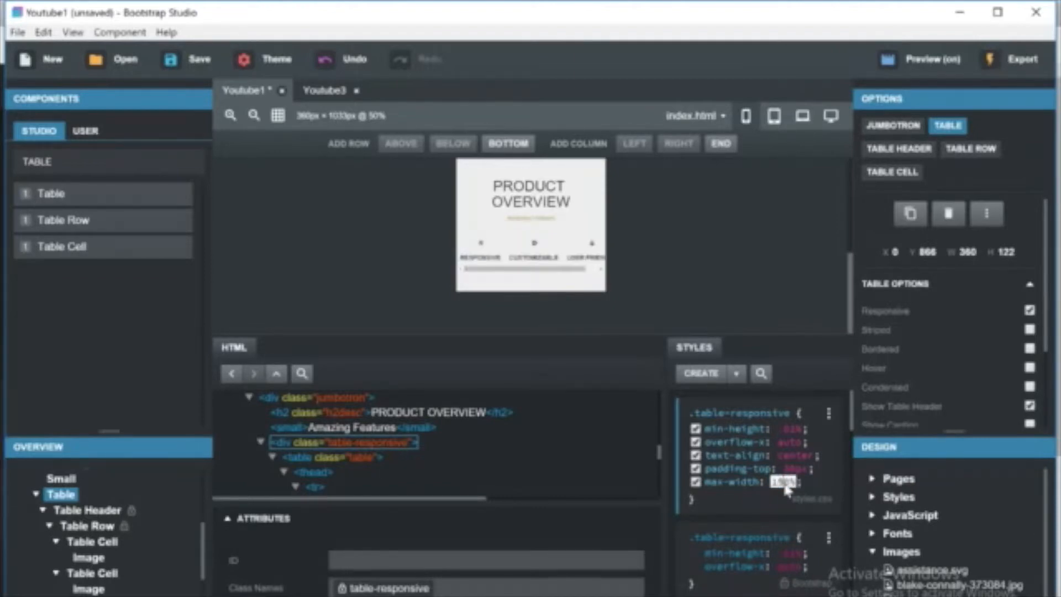
key(BackSpace)
key(BackSpace)
key(BackSpace)
key(BackSpace)
text(50%)
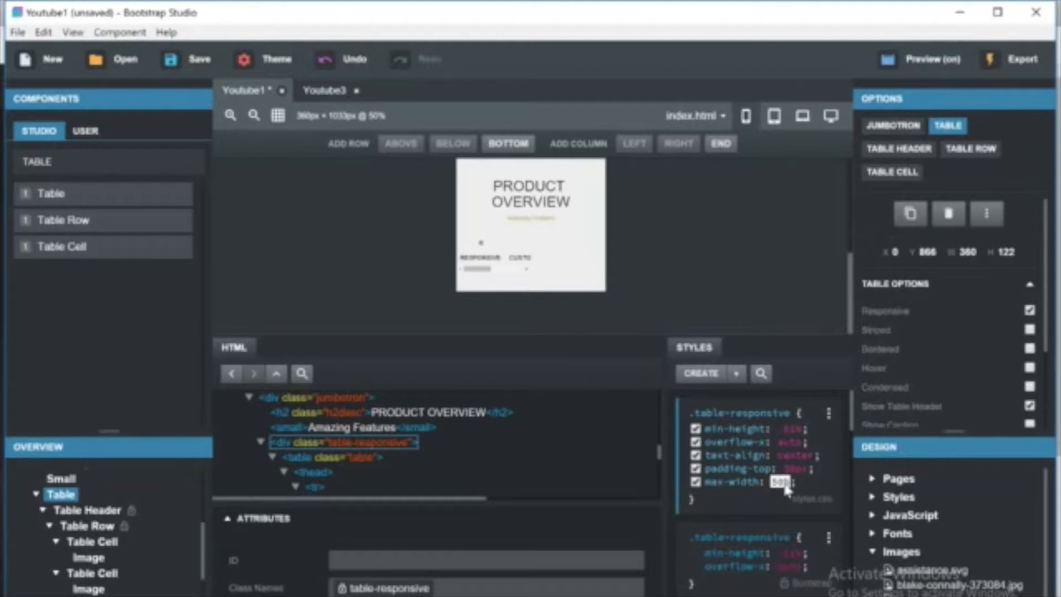
key(Up)
key(Up)
key(Up)
key(Up)
key(Up)
key(Up)
key(Up)
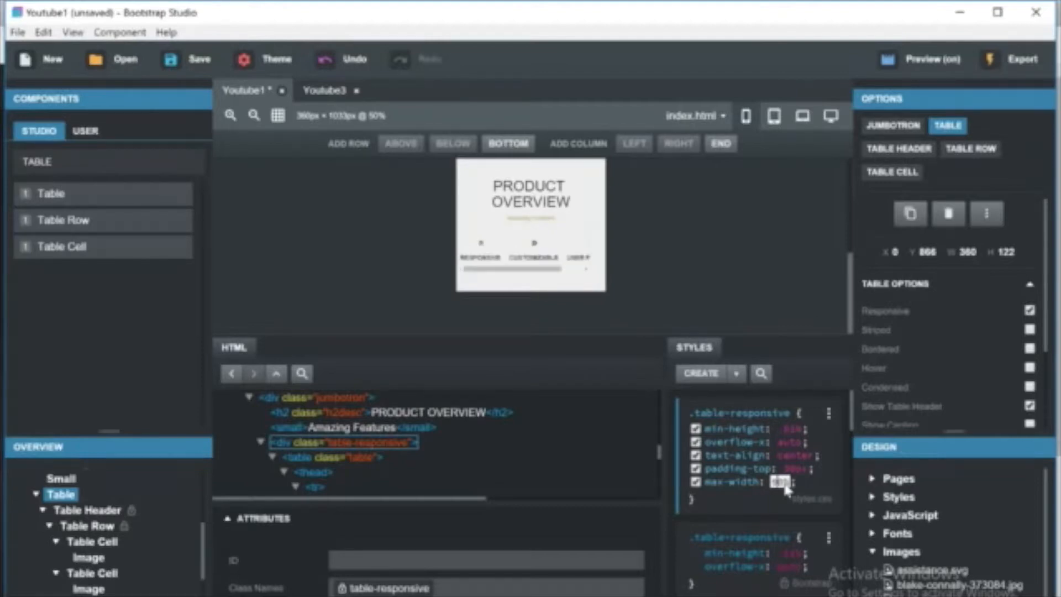
key(BackSpace)
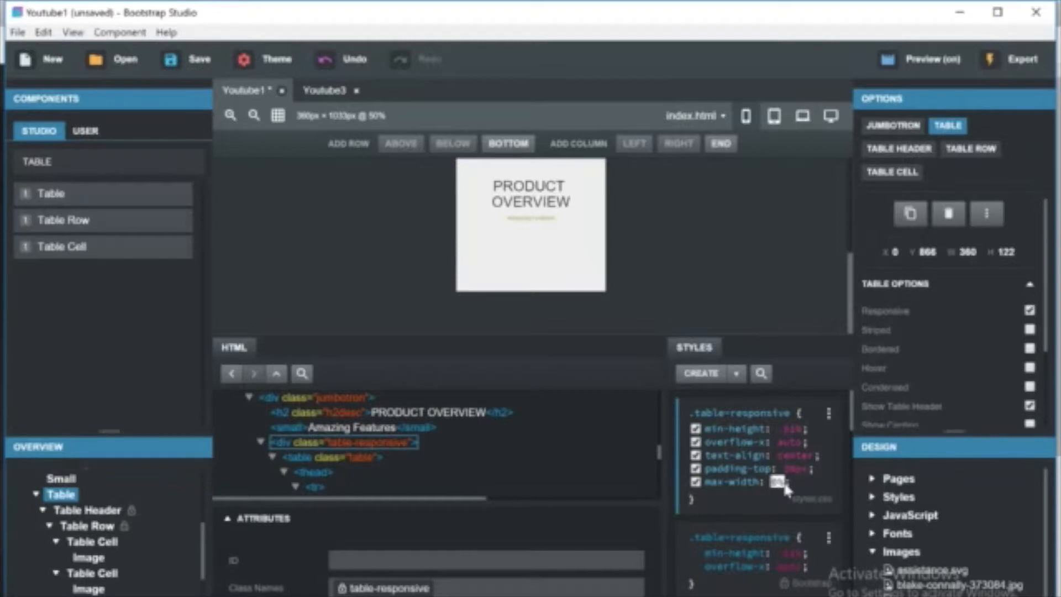
key(Up)
key(Up)
key(Up)
key(XF86MonBrightnessUp)
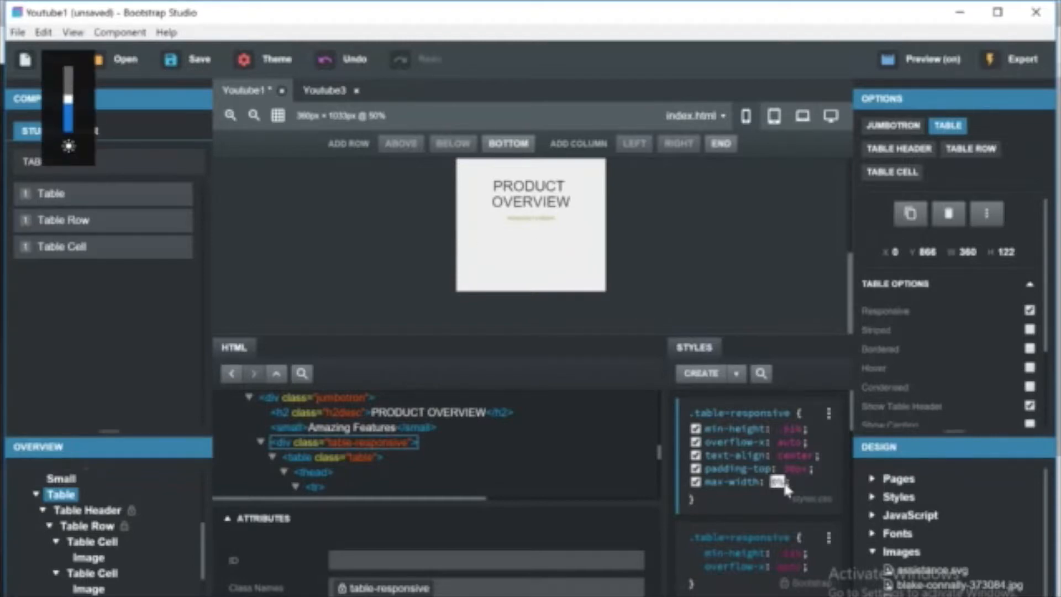
key(Return)
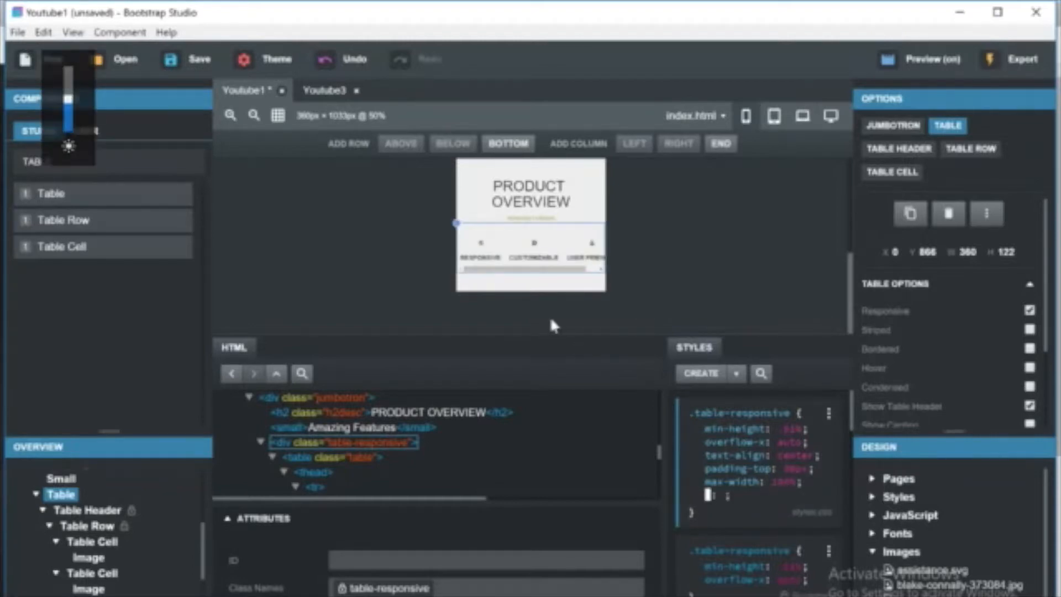
Add a max-width of 100% to the table header's style rule, then undo it.
click(85, 509)
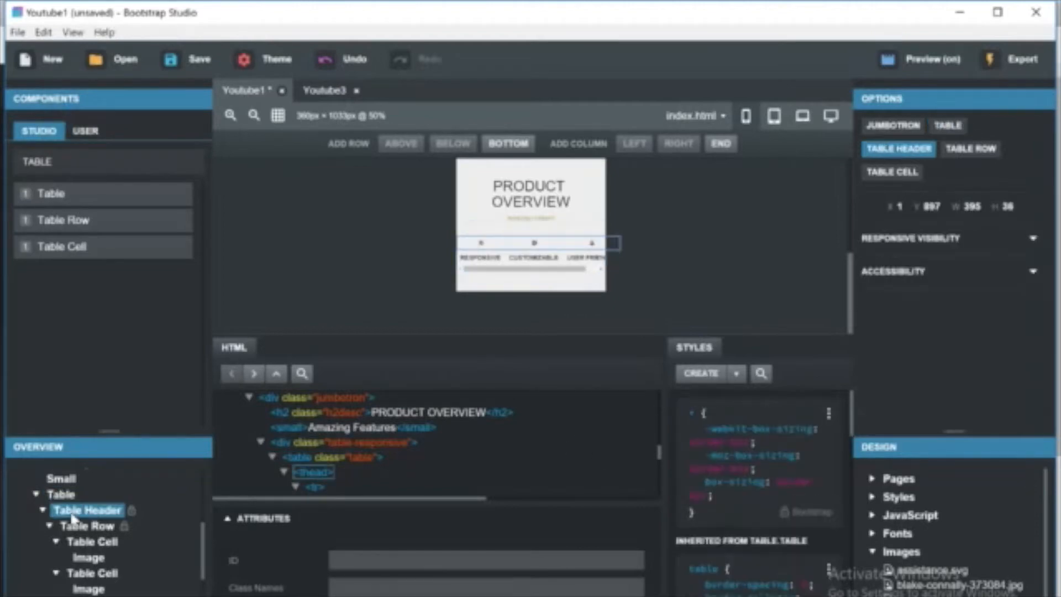
click(829, 413)
click(860, 426)
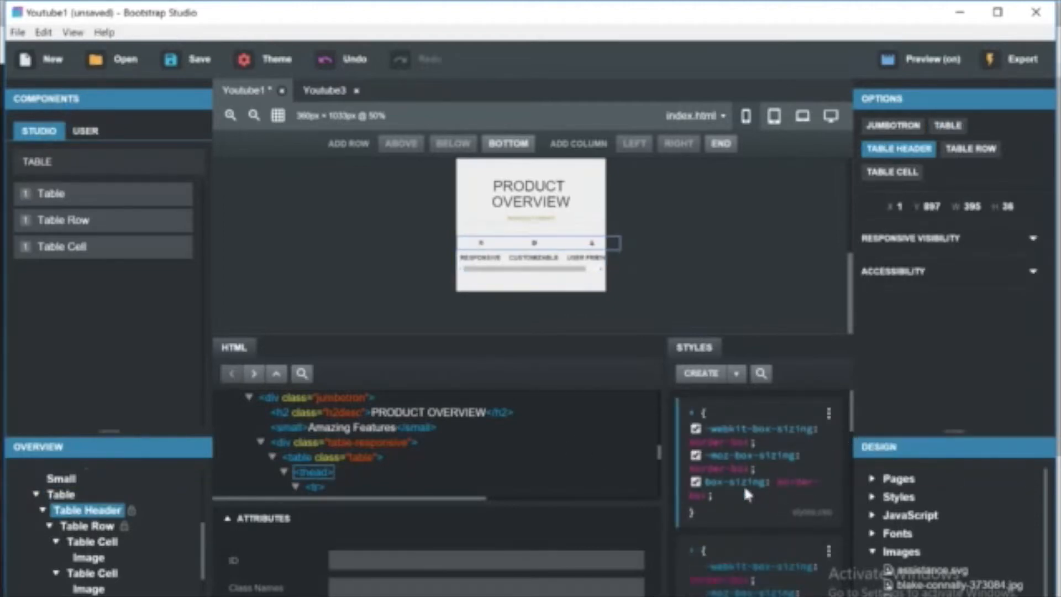
click(738, 490)
text(max)
click(738, 488)
text(100%)
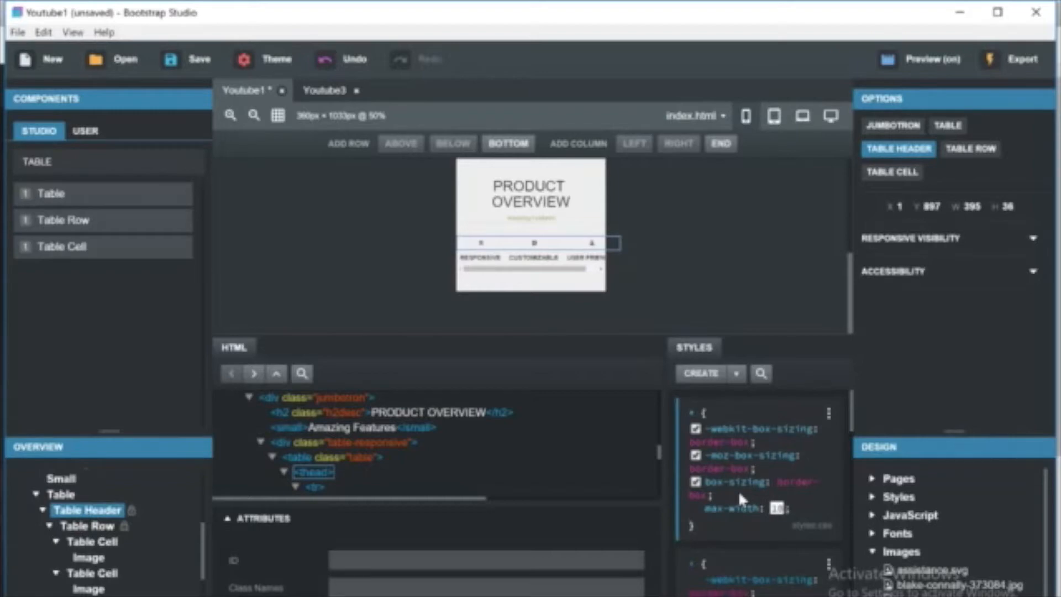
key(Return)
key(ctrl+z)
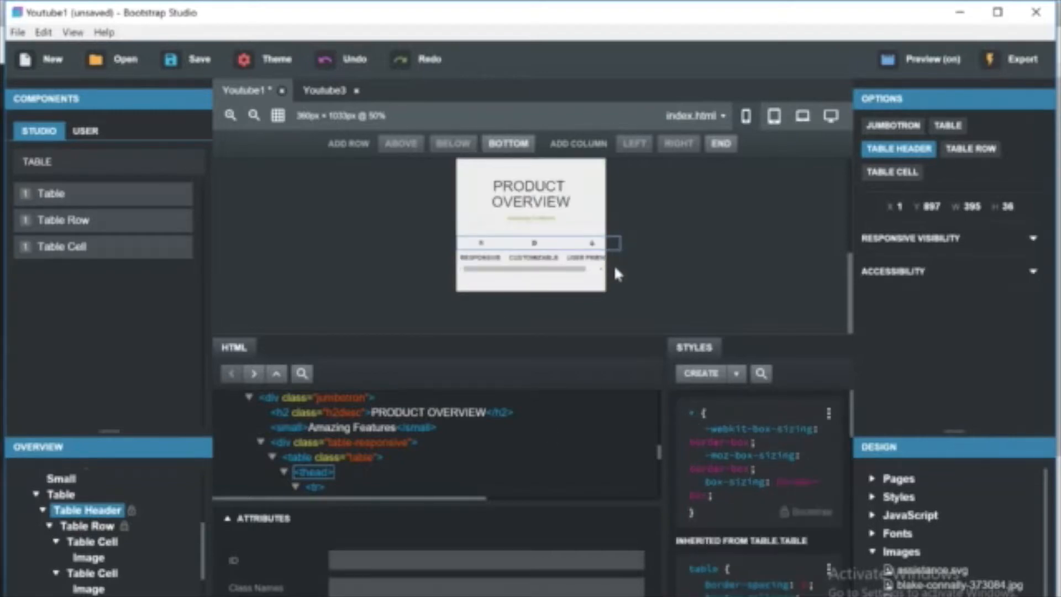
Set the padding of the table header cell (th) style rule to 0px.
click(99, 529)
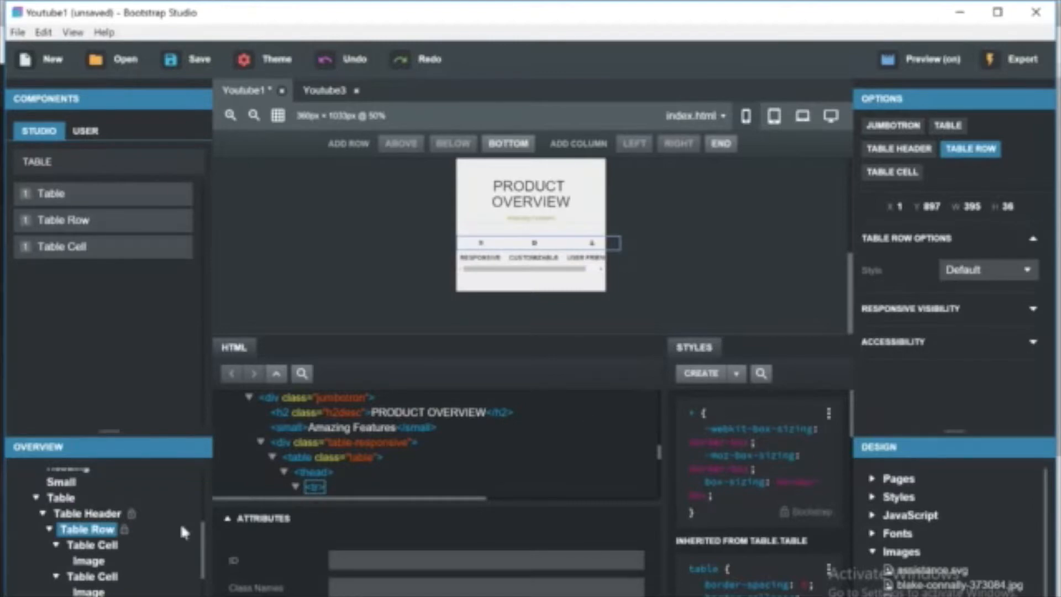
click(93, 545)
scroll(848, 419, down, 10)
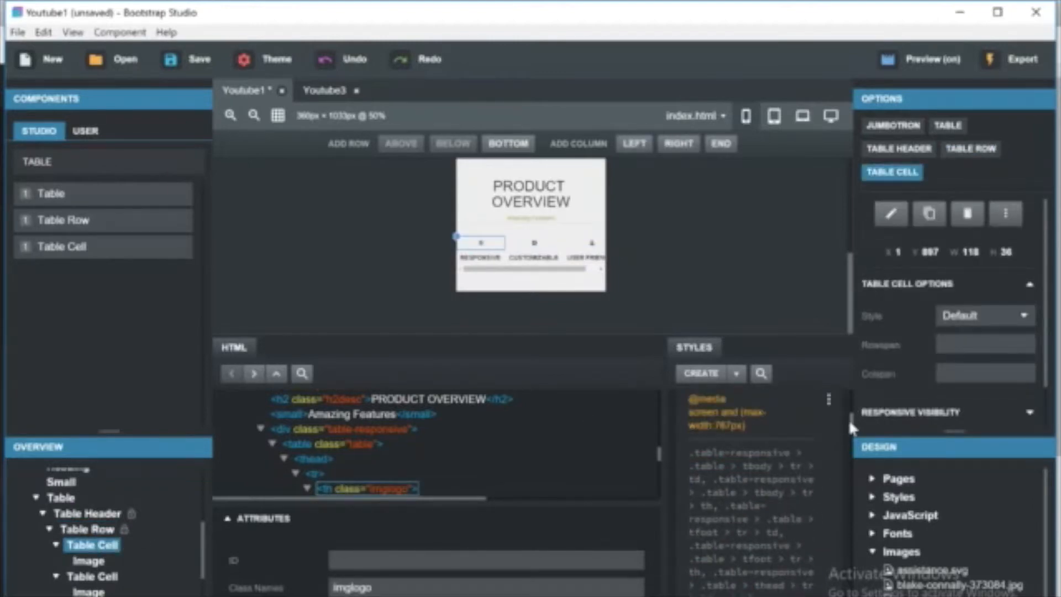
click(765, 459)
text(5)
key(BackSpace)
text(1)
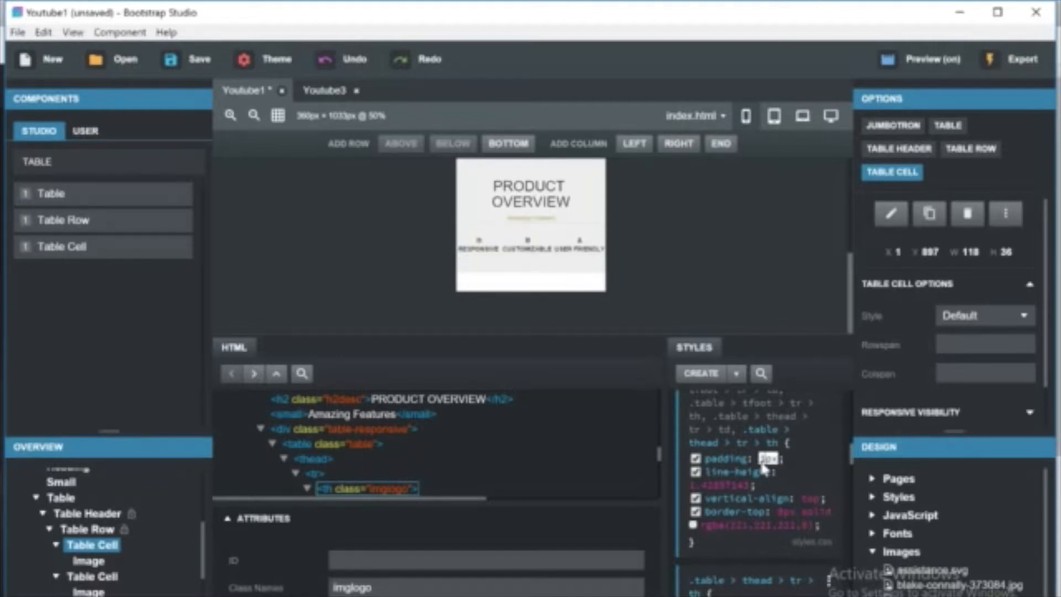
key(Return)
click(850, 281)
click(563, 271)
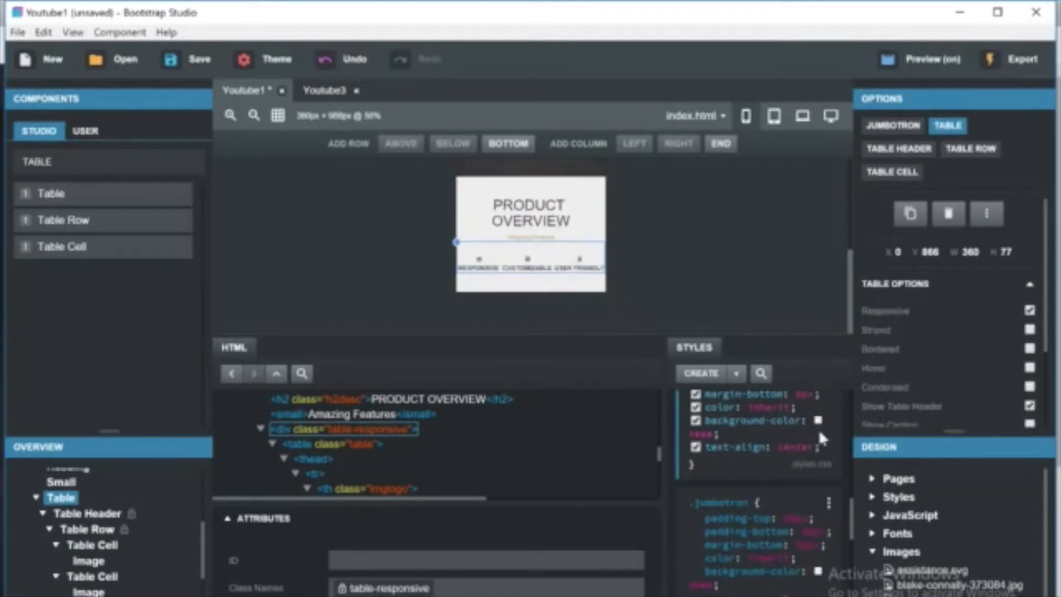
click(104, 546)
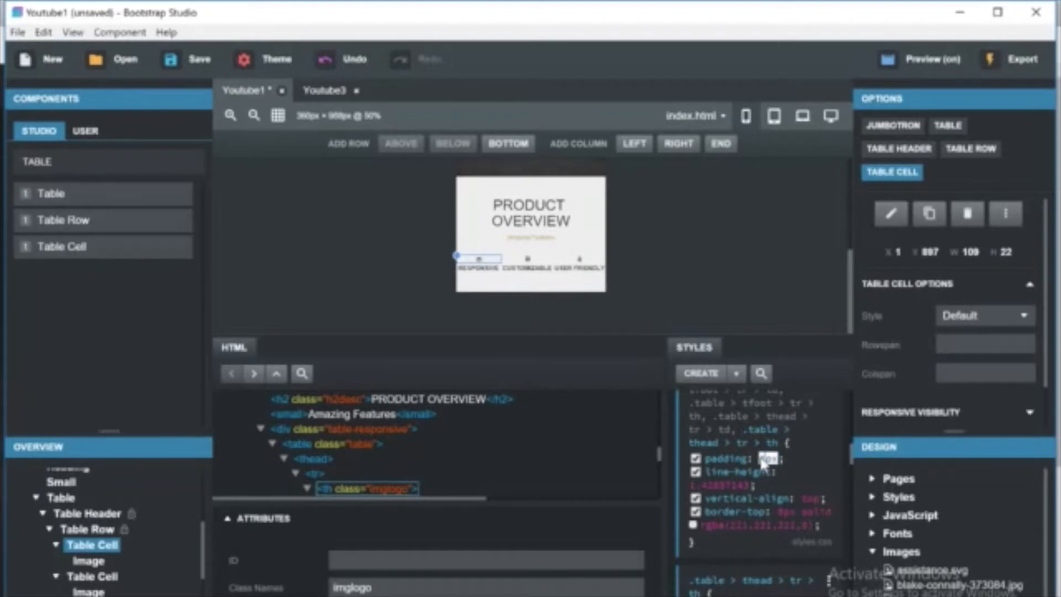
text(0px)
key(Return)
click(856, 444)
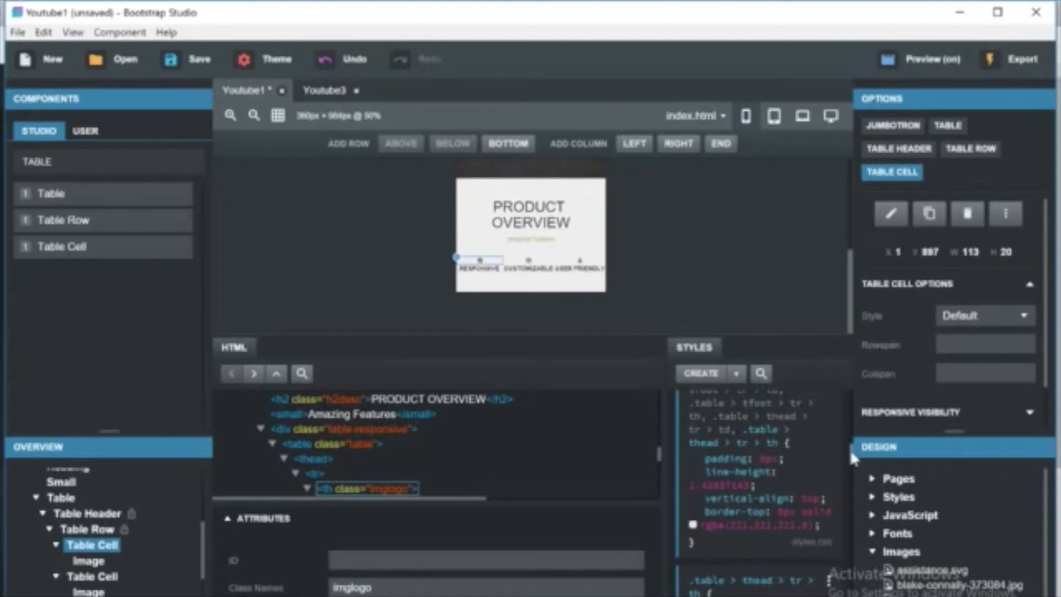
Preview the table at tablet, laptop and desktop widths and return to mobile view.
click(774, 119)
click(799, 123)
click(830, 119)
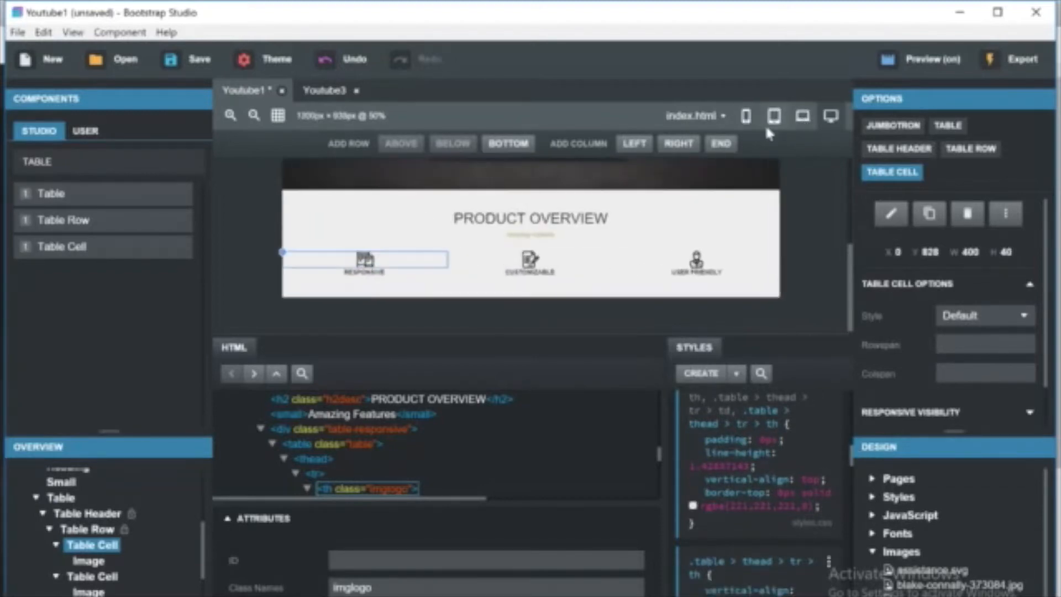
click(746, 119)
Copy the mobile .table-responsive media rule to styles.css and set its border width to 0.
click(592, 248)
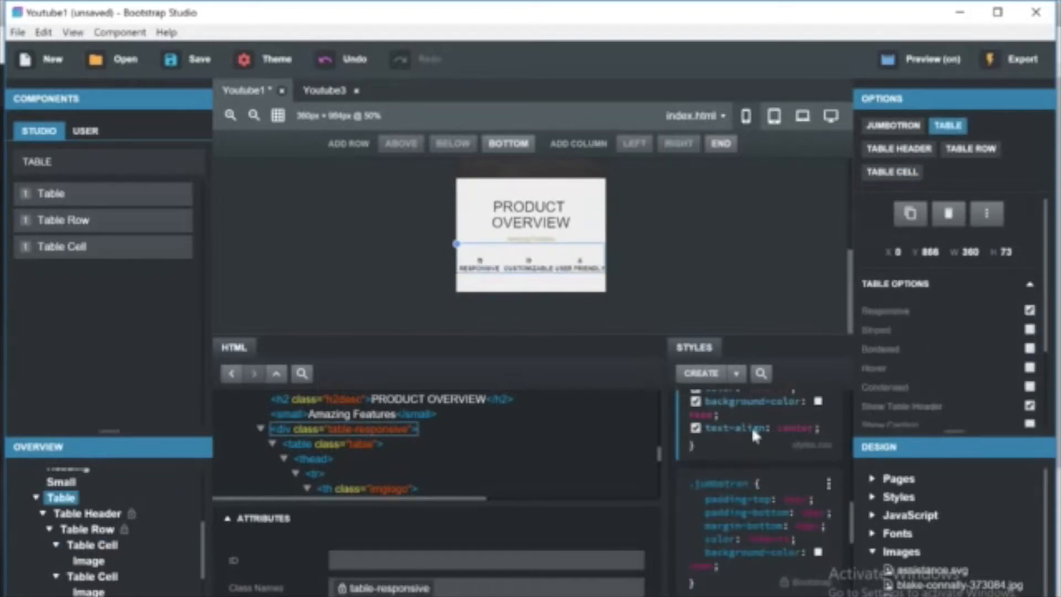
scroll(848, 512, up, 3)
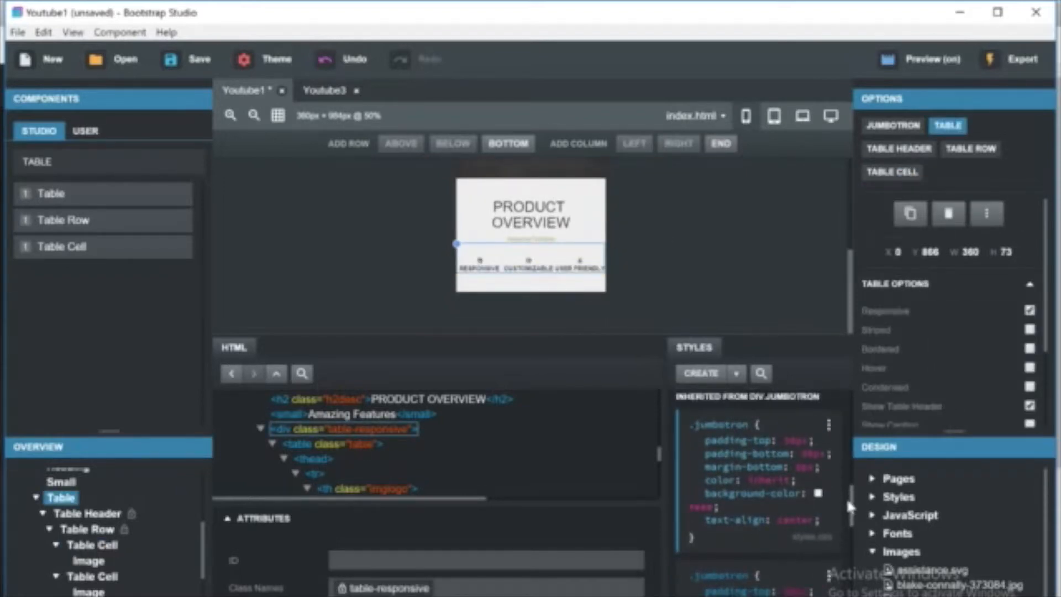
click(761, 373)
text(border)
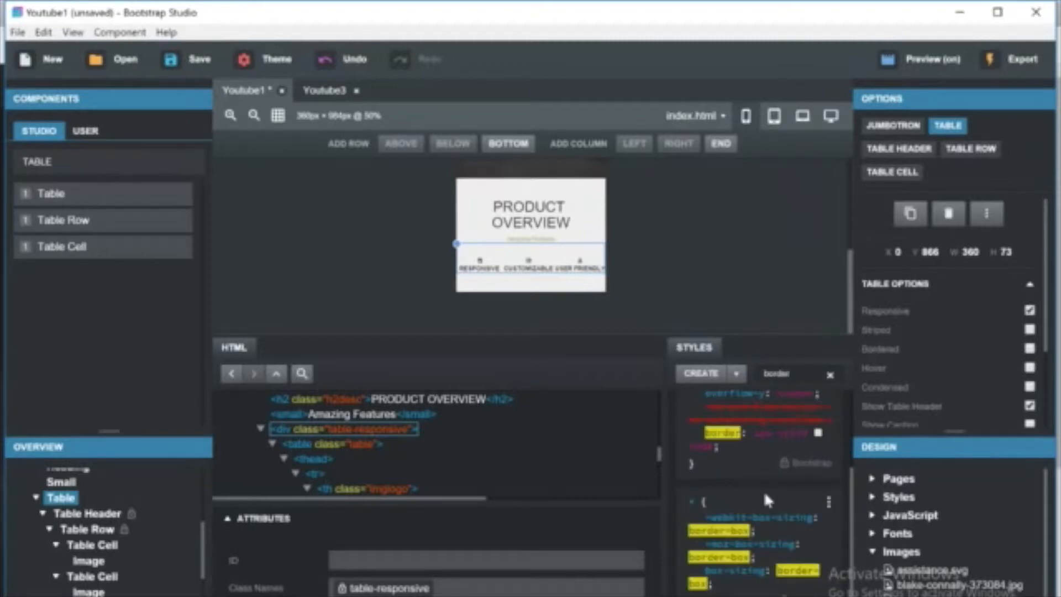
scroll(843, 442, up, 2)
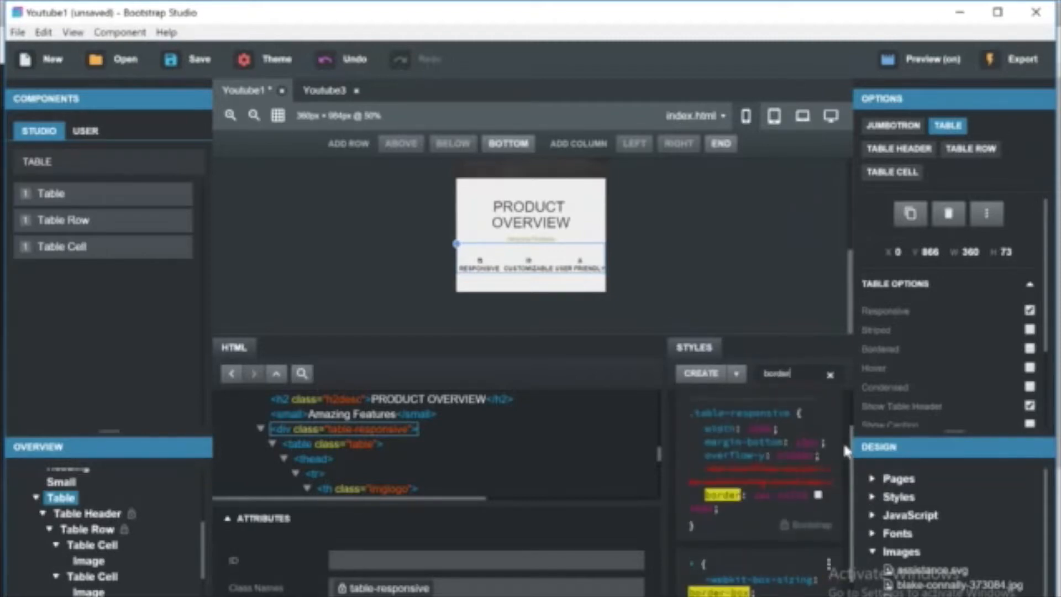
scroll(854, 432, up, 1)
click(825, 417)
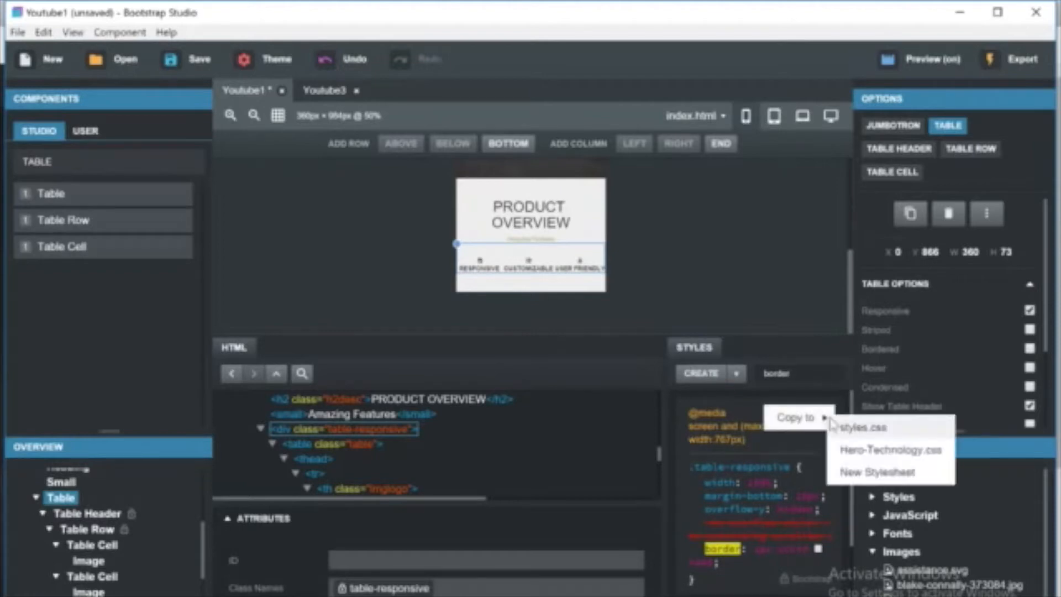
click(857, 429)
click(759, 550)
click(758, 550)
key(BackSpace)
text(0)
key(Return)
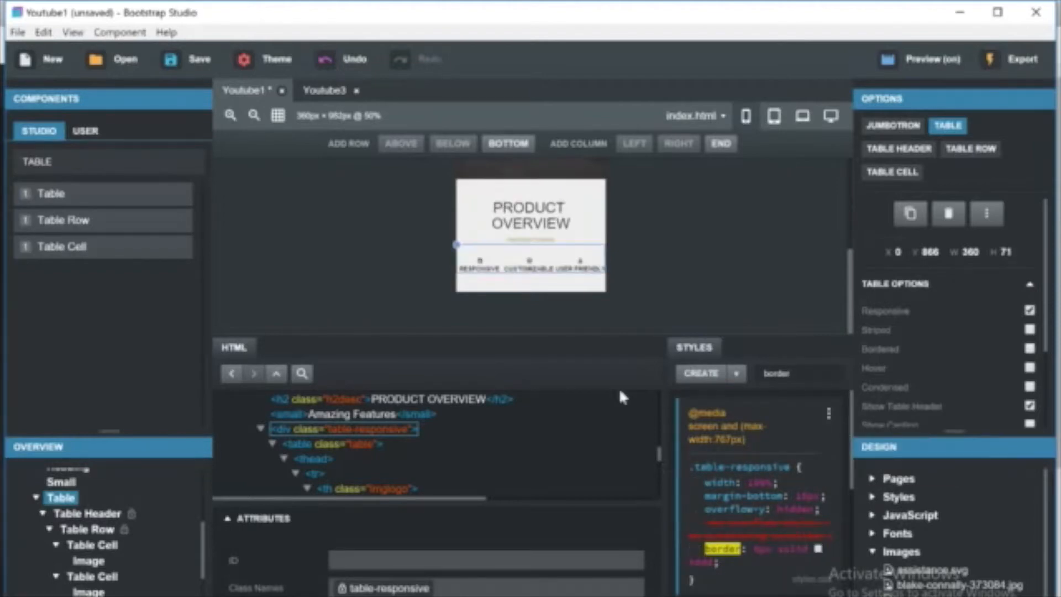
click(833, 375)
Cut the third feature label's text and replace it with RESPONSIVE.
click(705, 257)
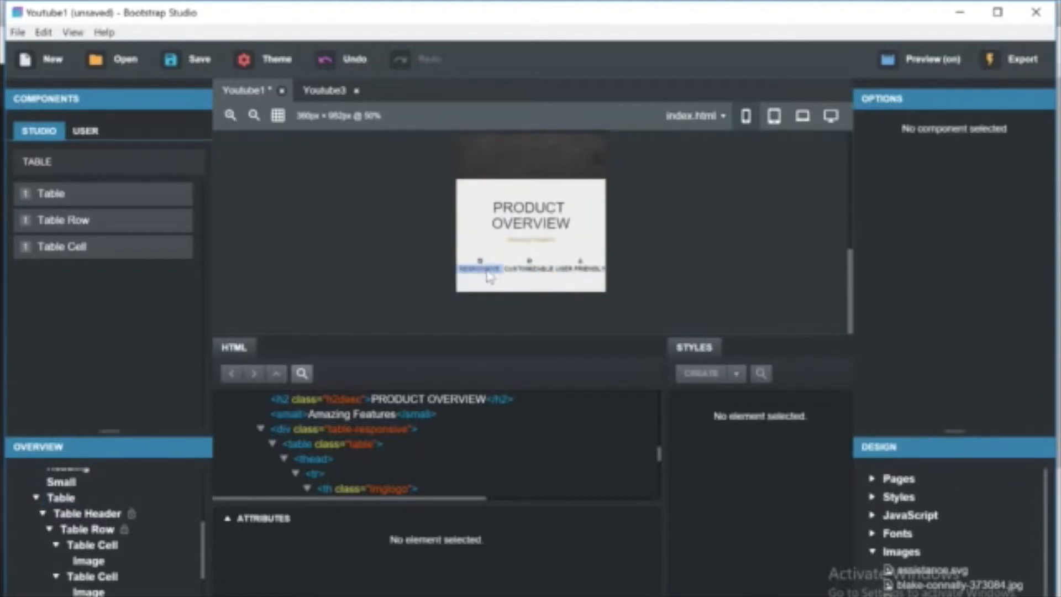
click(565, 272)
click(537, 277)
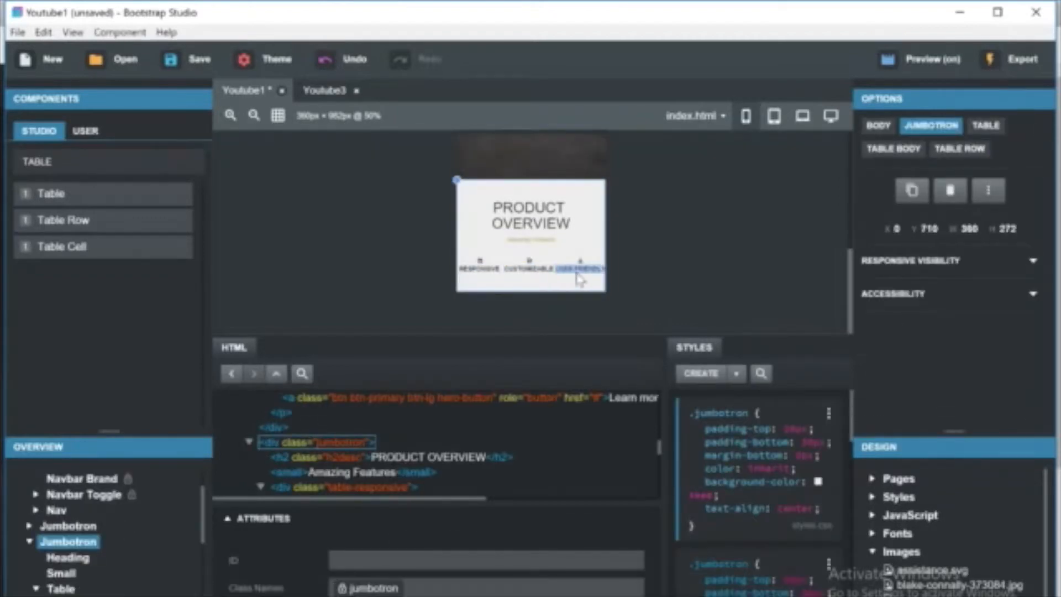
click(767, 123)
click(744, 118)
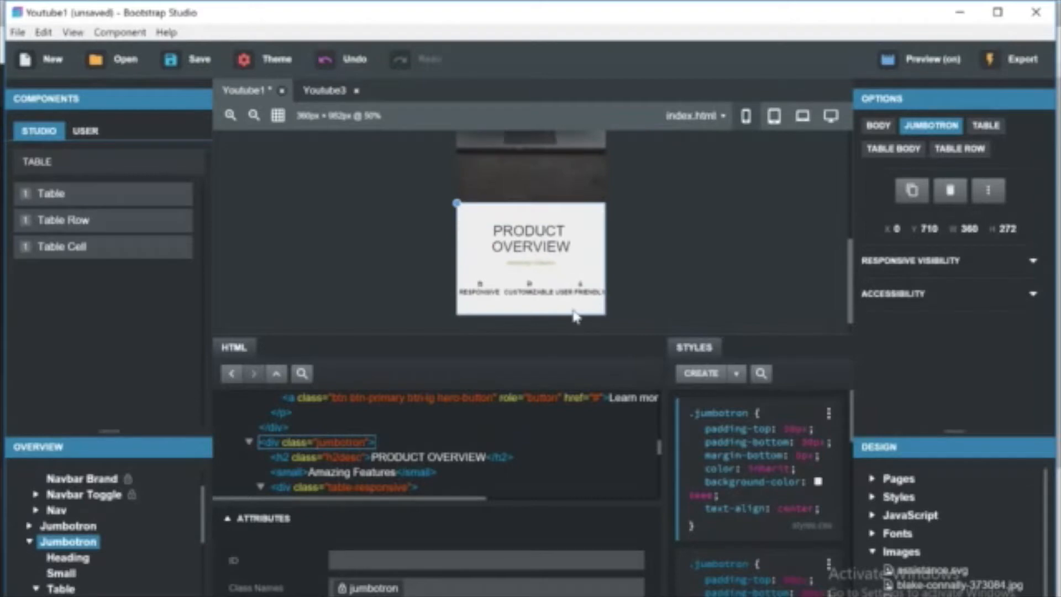
click(489, 296)
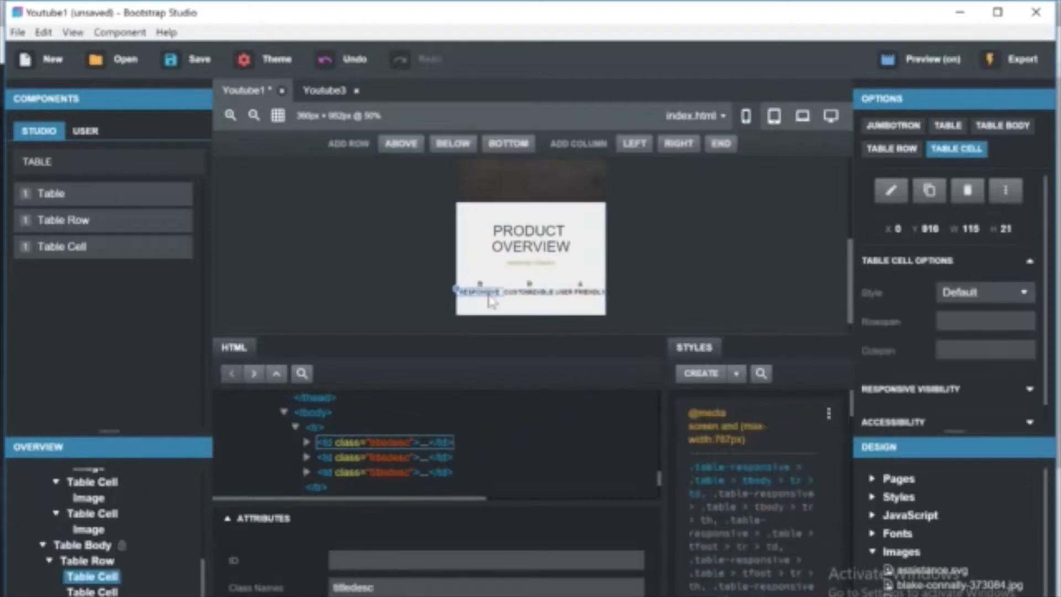
click(573, 296)
double_click(572, 292)
key(ctrl+a)
key(ctrl+c)
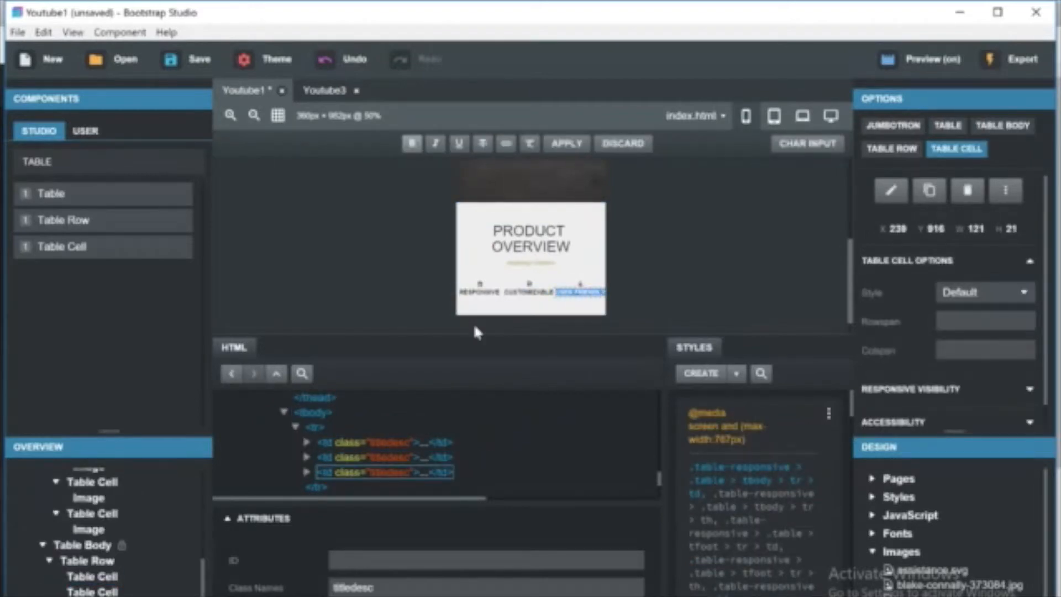
key(BackSpace)
double_click(480, 292)
double_click(570, 296)
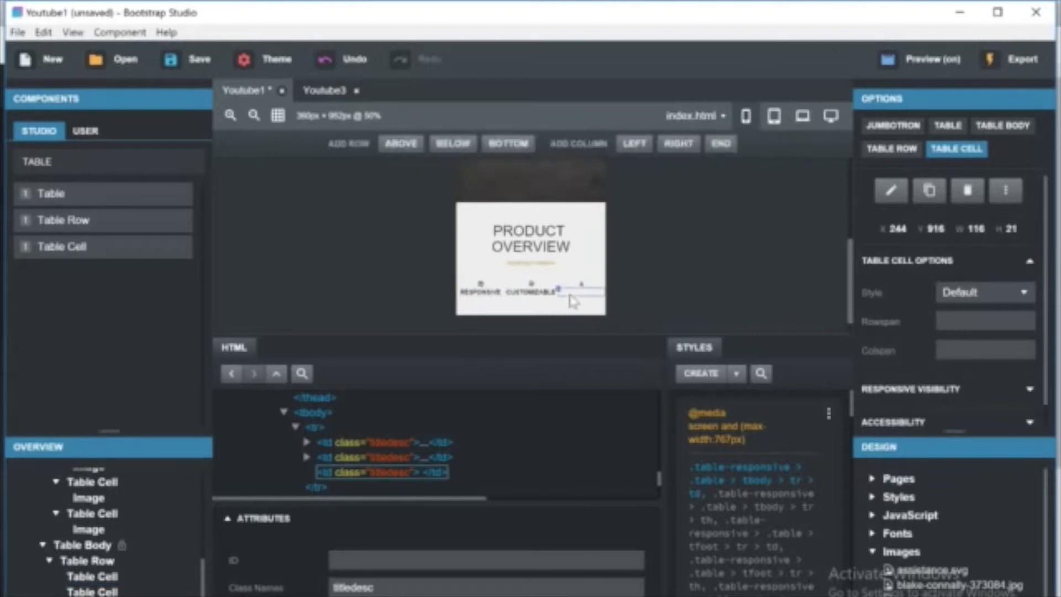
text(SUPPO)
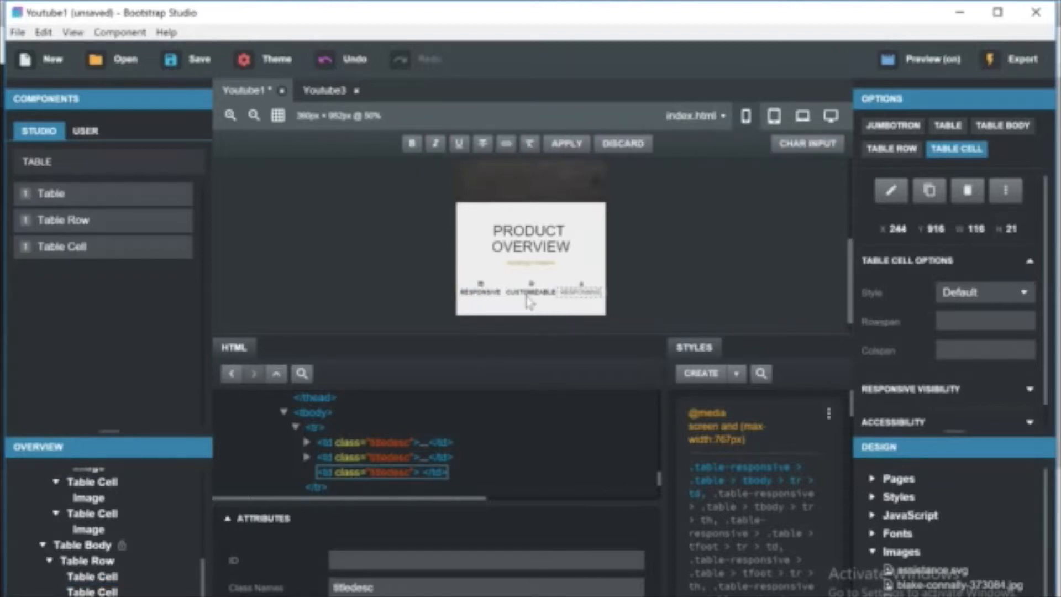
Paste USER FRIENDLY as the first feature label's text.
double_click(481, 292)
key(ctrl+a)
key(ctrl+v)
click(505, 314)
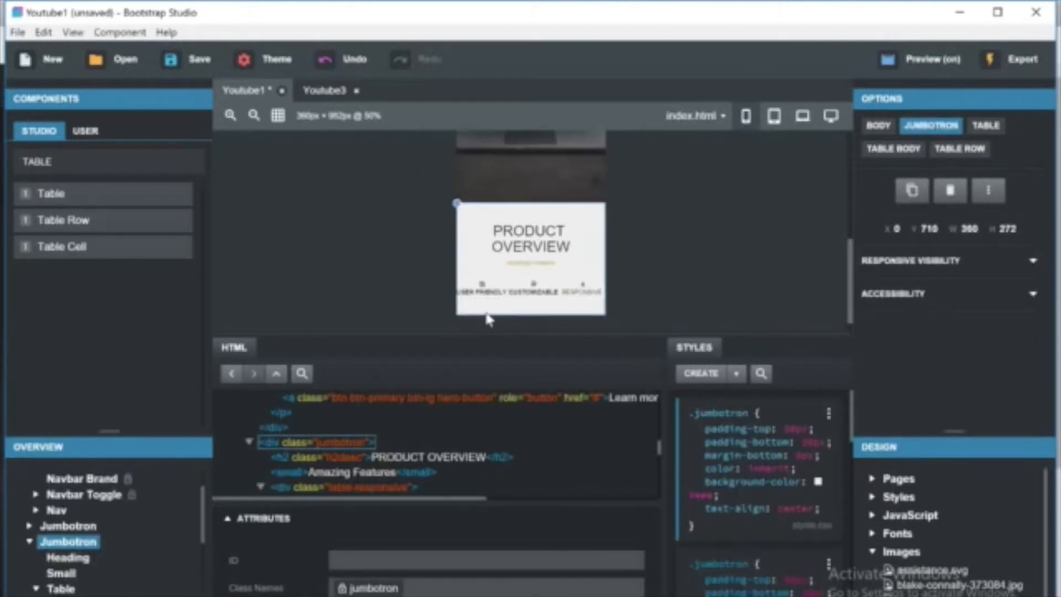
Undo the last three feature label text edits.
key(ctrl+z)
key(ctrl+z)
key(ctrl+z)
Select the first feature label cell, duplicate its td.titledesc rule and add a media query to one copy.
double_click(475, 297)
click(476, 301)
scroll(774, 486, down, 3)
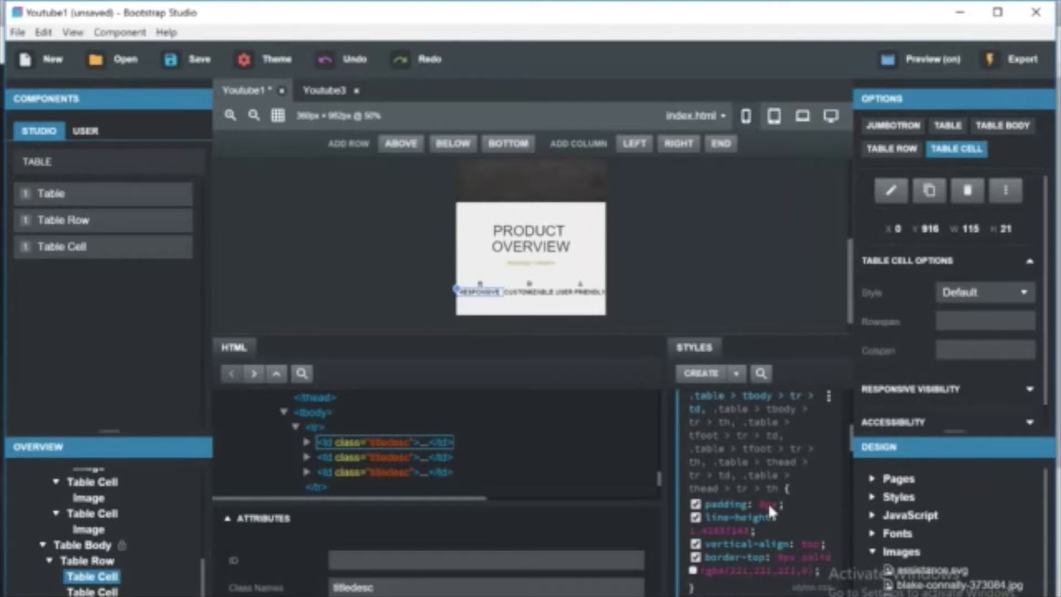
drag(851, 446, 850, 488)
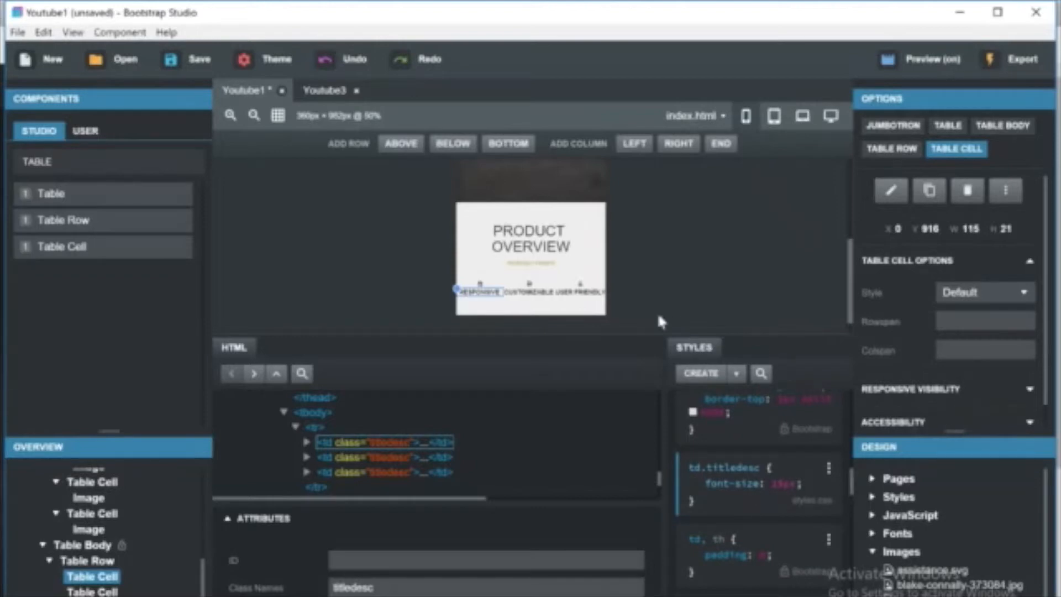
click(828, 468)
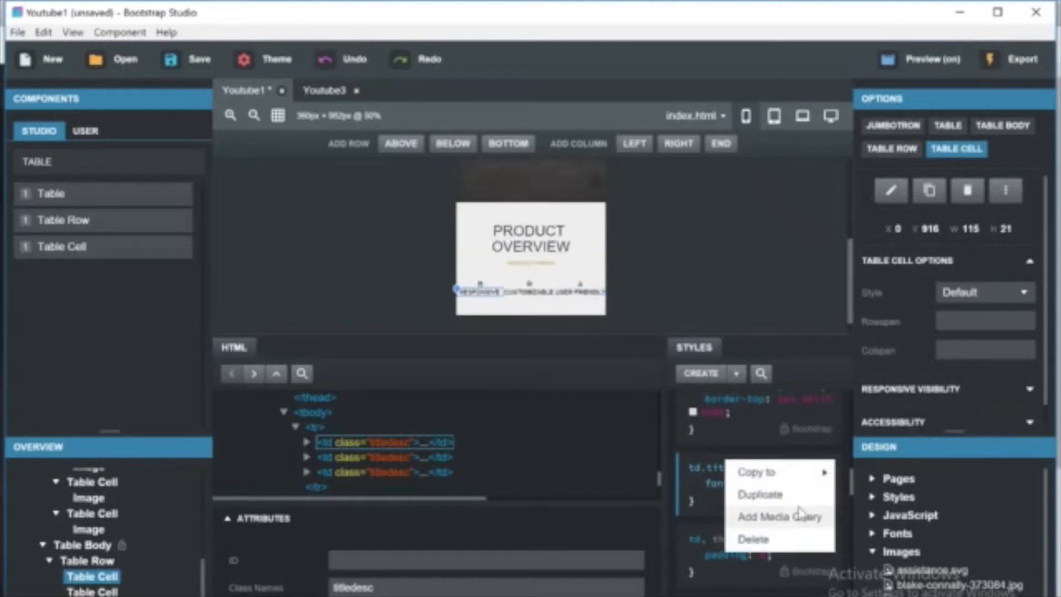
click(773, 492)
click(824, 483)
click(828, 469)
click(778, 515)
In the max-width 767px td.titledesc rule, set font-size to 14px and add text-align: center.
click(783, 511)
key(Left)
key(Left)
key(BackSpace)
text(4)
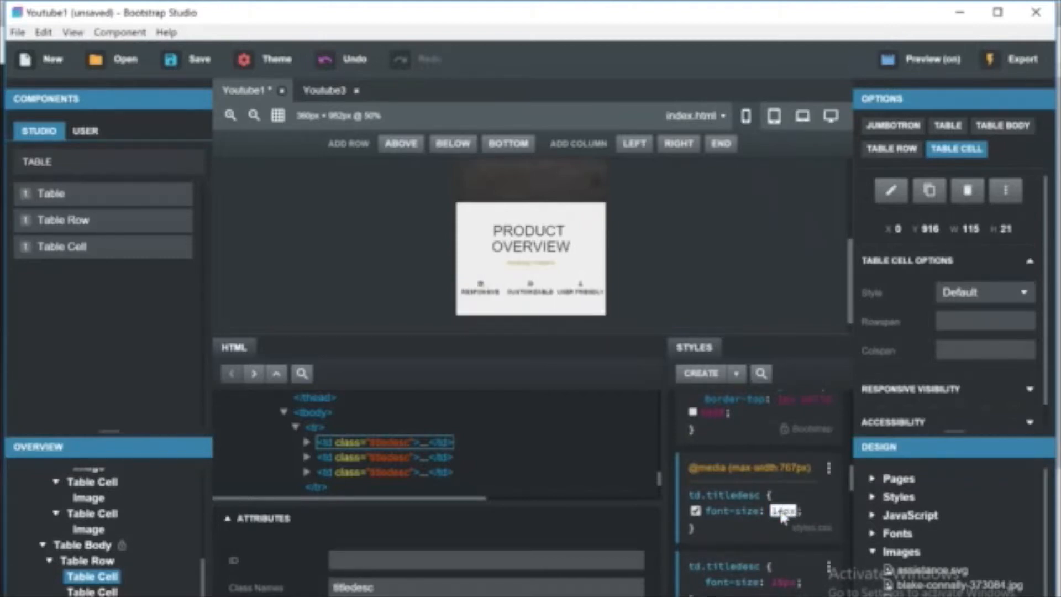
key(Return)
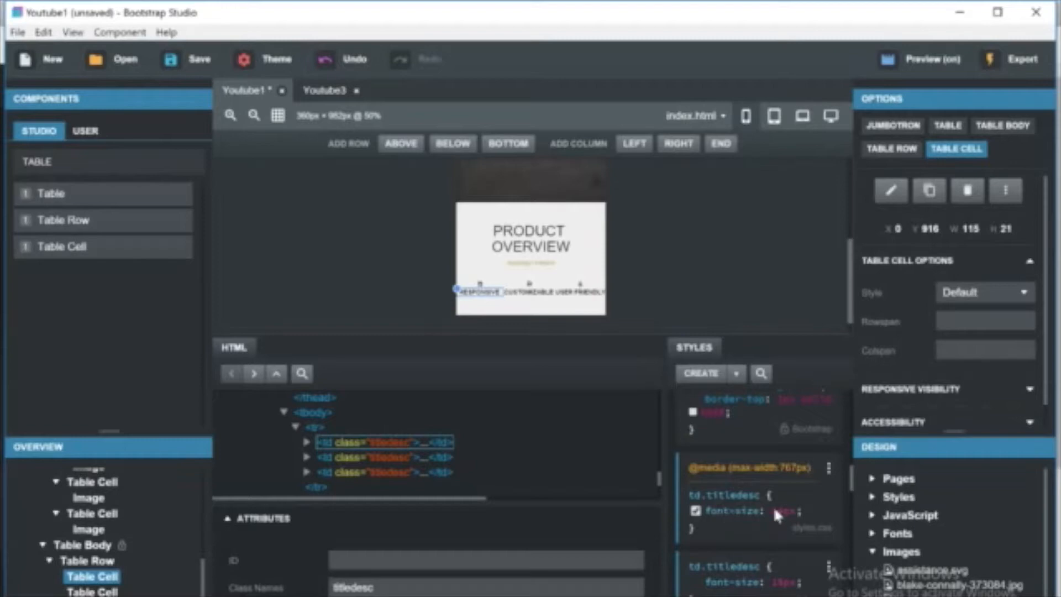
text(text-align)
key(Return)
text(center)
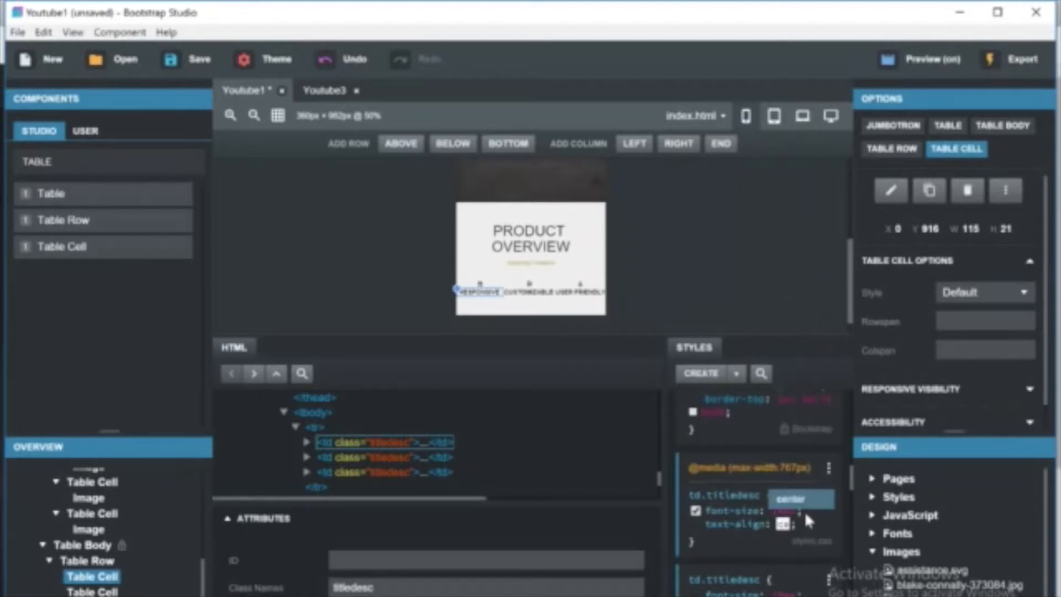
key(Return)
key(Return)
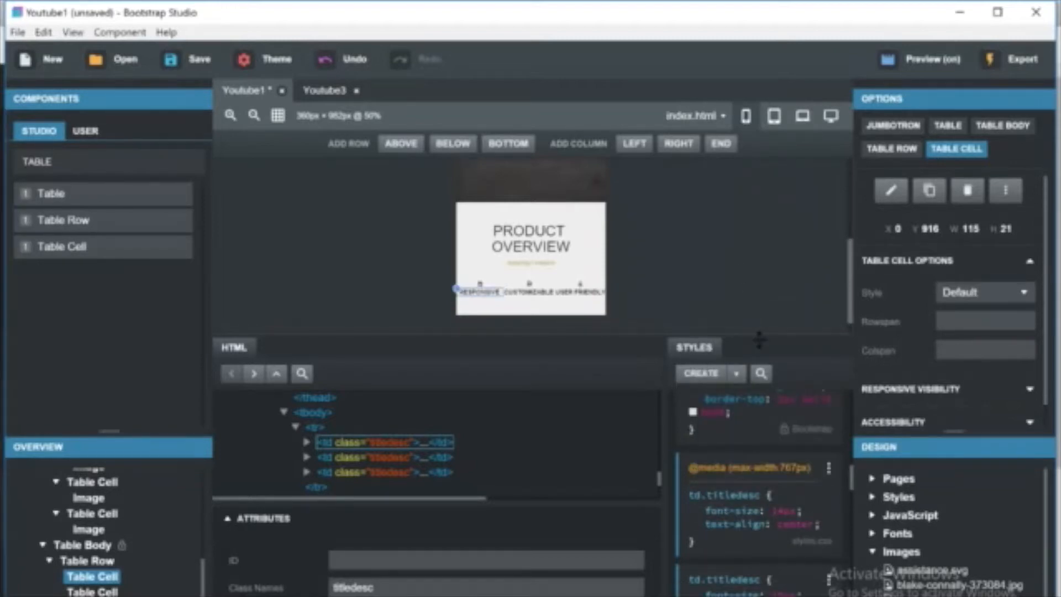
Select the third feature label and set the 767px media rule's font-size to 12px.
click(623, 331)
click(580, 291)
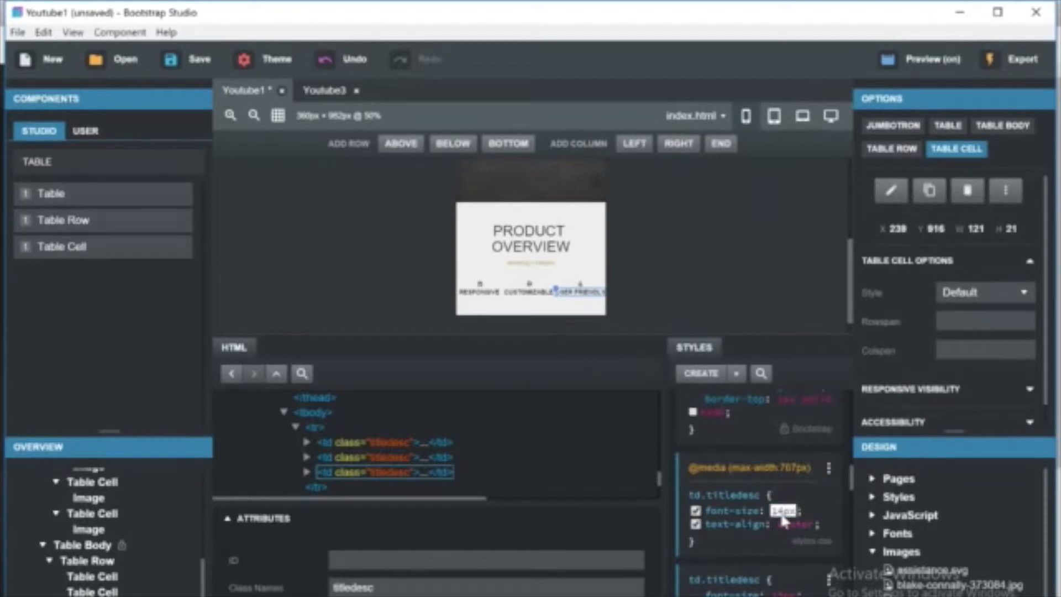
key(BackSpace)
key(BackSpace)
text(12)
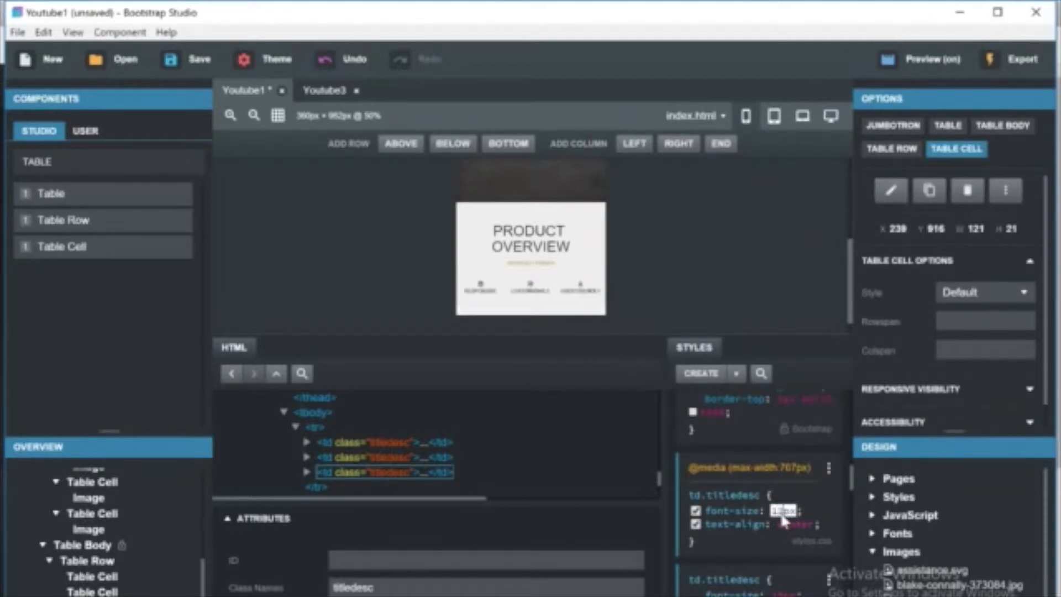
Switch to tablet view, add a media query to the other td.titledesc rule and change it to min-width 991px.
click(691, 250)
click(546, 294)
click(829, 579)
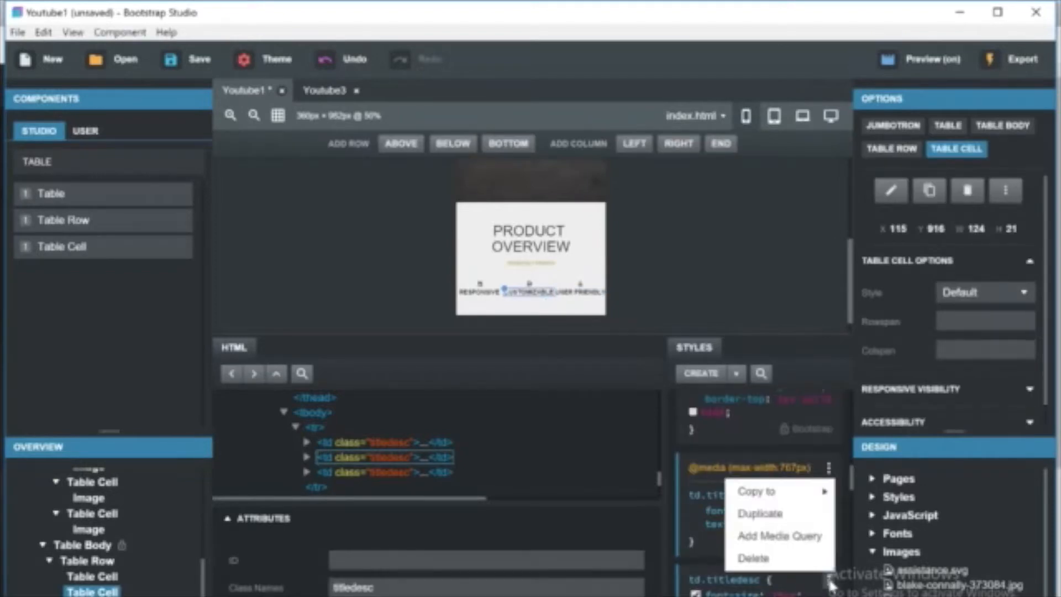
click(784, 114)
click(828, 468)
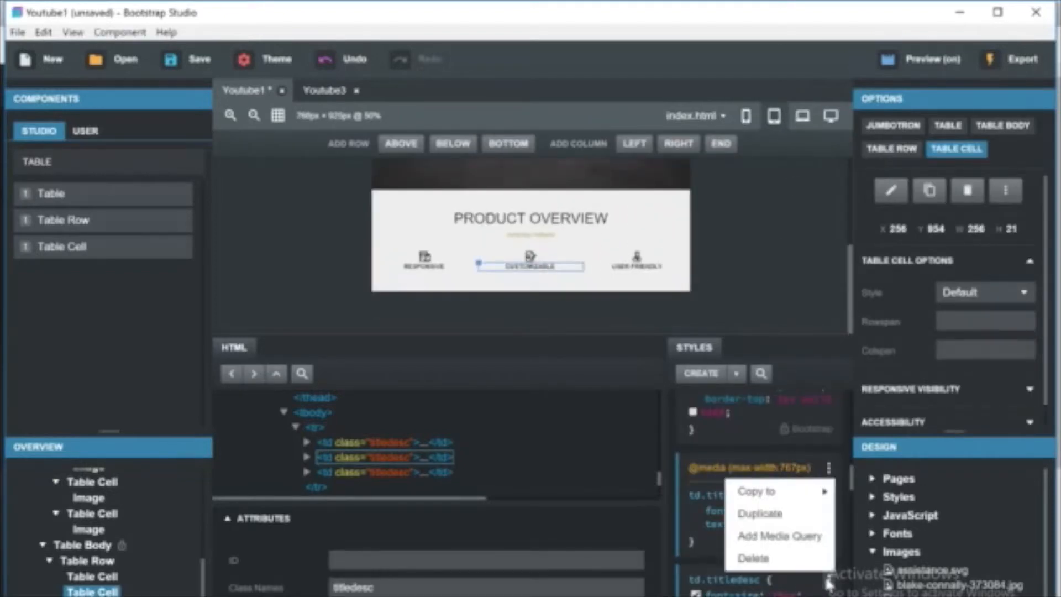
click(779, 535)
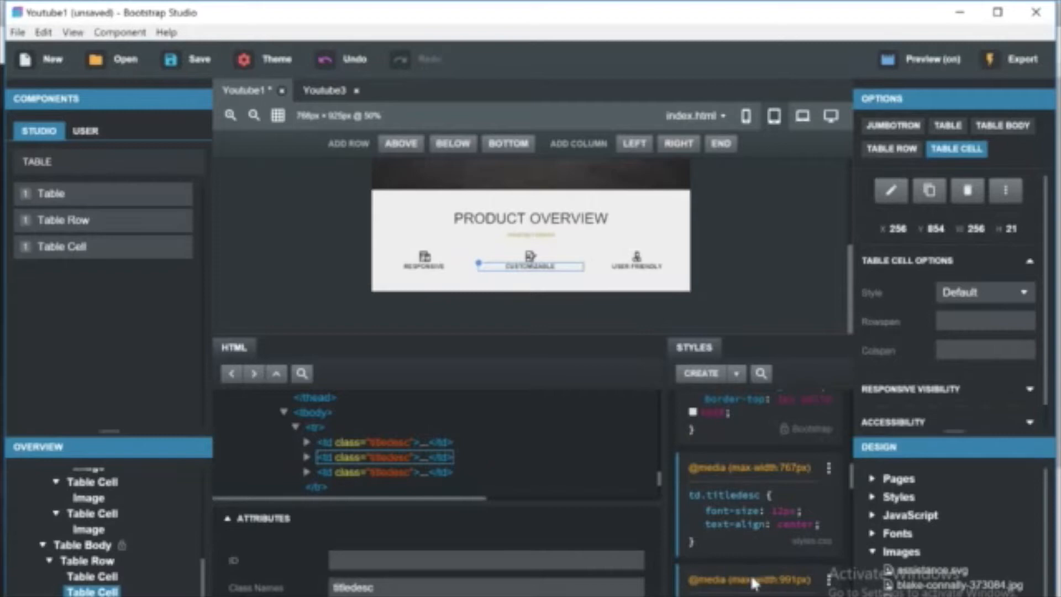
click(741, 582)
key(BackSpace)
key(BackSpace)
key(BackSpace)
text(min)
key(Return)
click(780, 582)
Preview the Product Overview at laptop and desktop widths and in the browser, resizing the window.
click(820, 288)
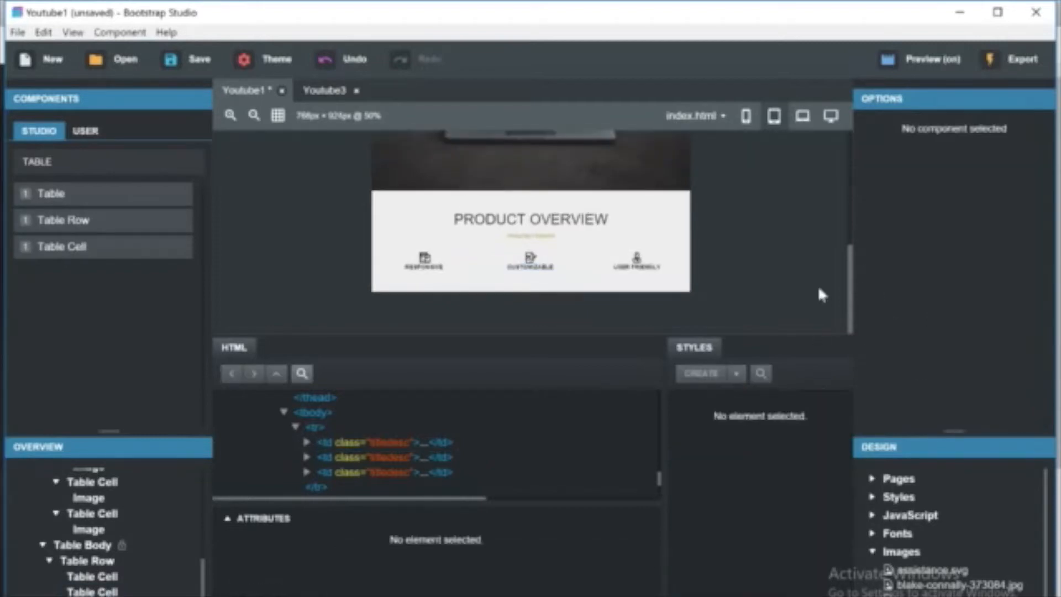
click(800, 117)
click(831, 118)
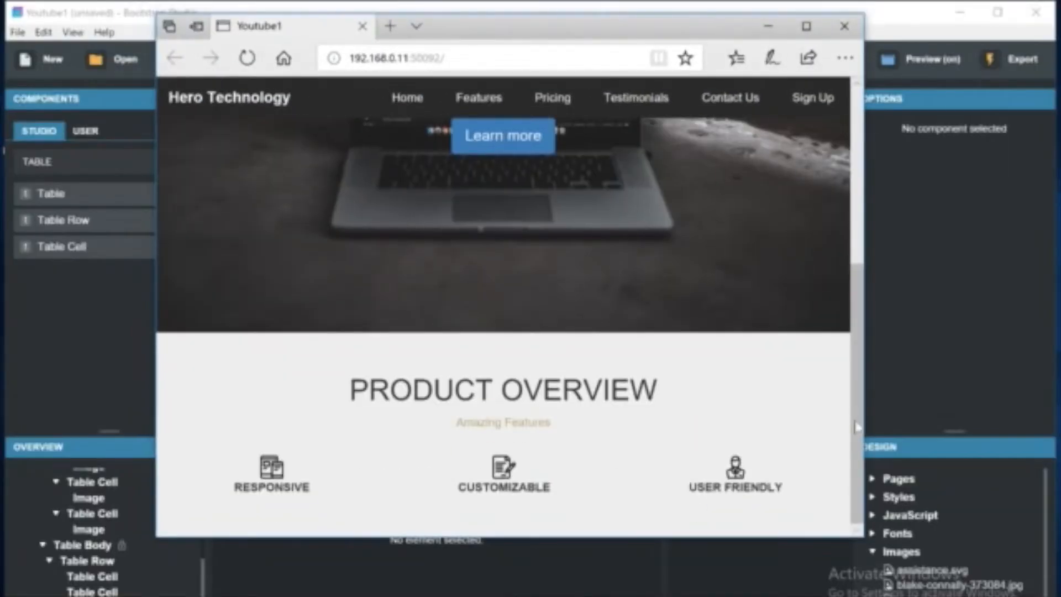
drag(855, 427, 421, 439)
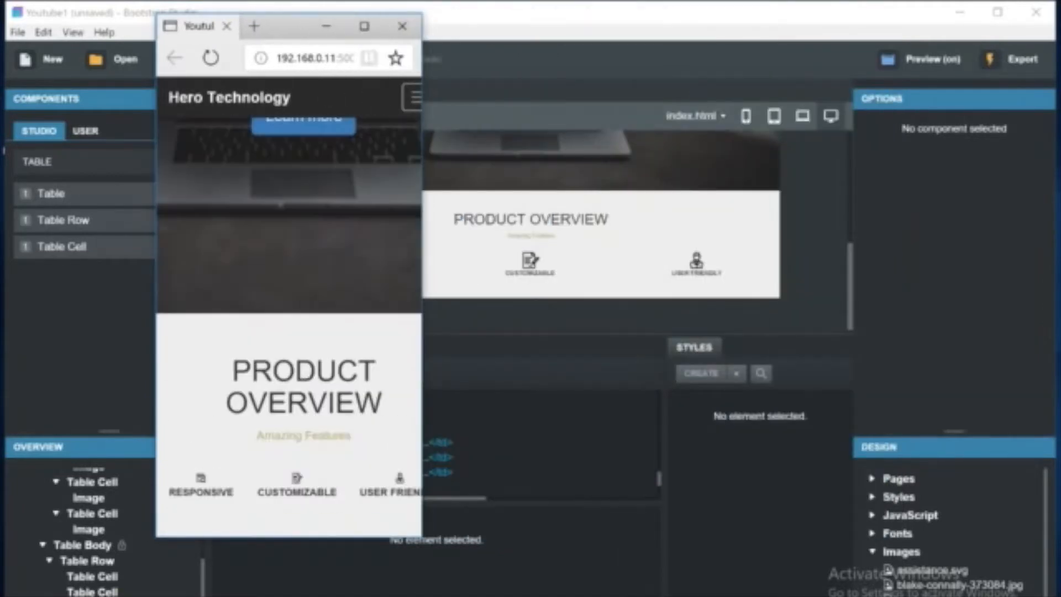
drag(423, 490, 980, 409)
scroll(906, 415, down, 1)
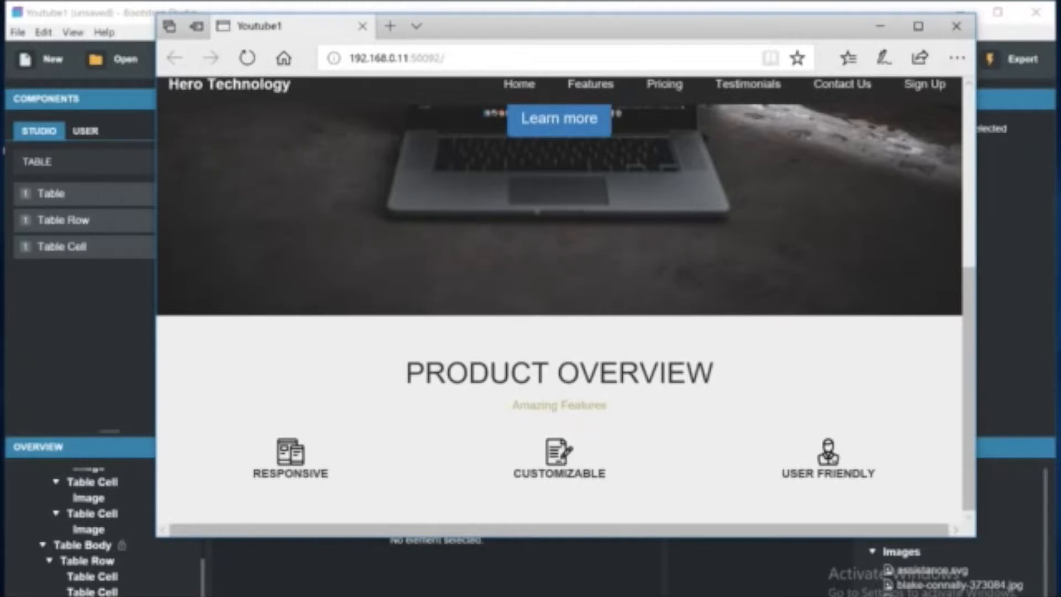
Search the components for list and insert a List below the feature table in the jumbotron.
key(alt+Tab)
key(ctrl+a)
key(BackSpace)
text(lis)
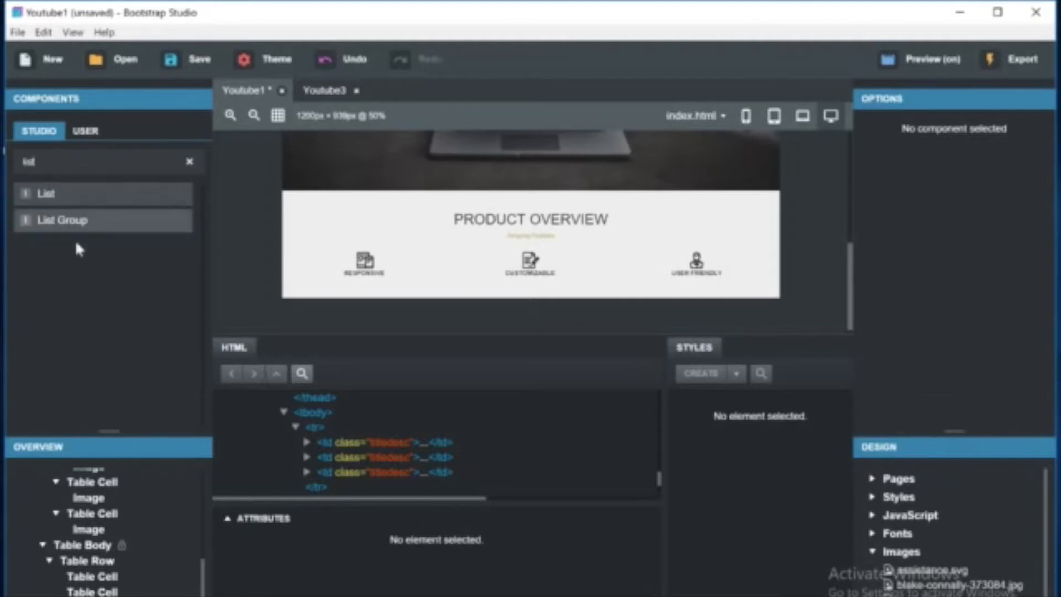
scroll(55, 547, up, 10)
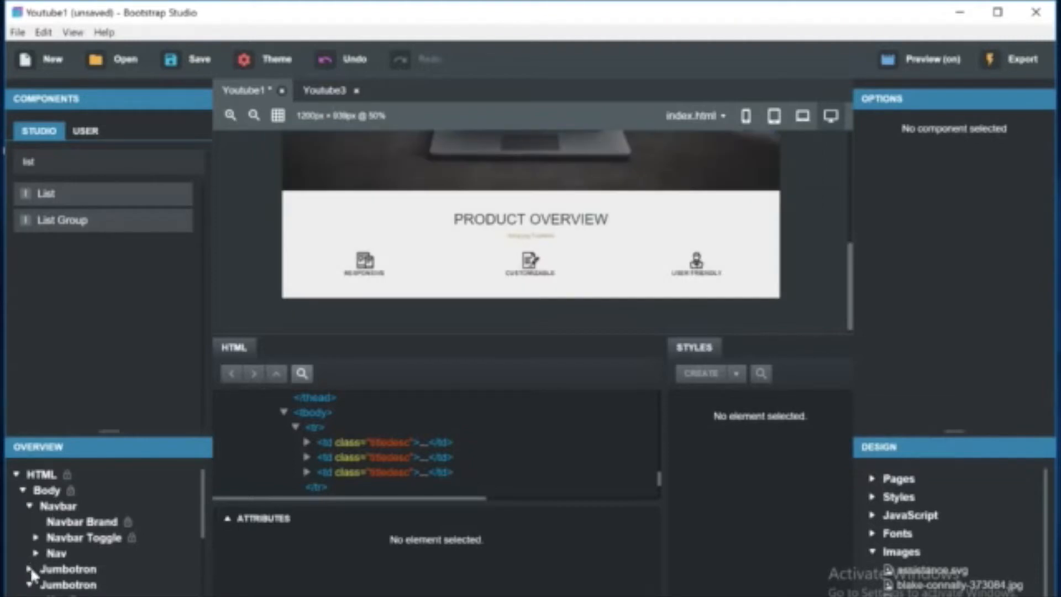
click(29, 586)
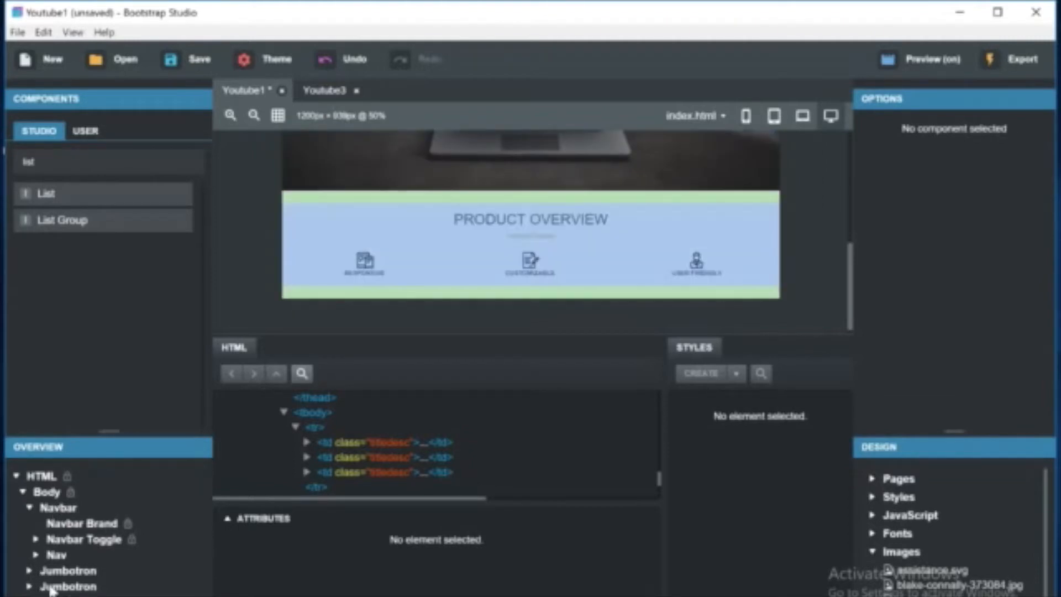
click(30, 586)
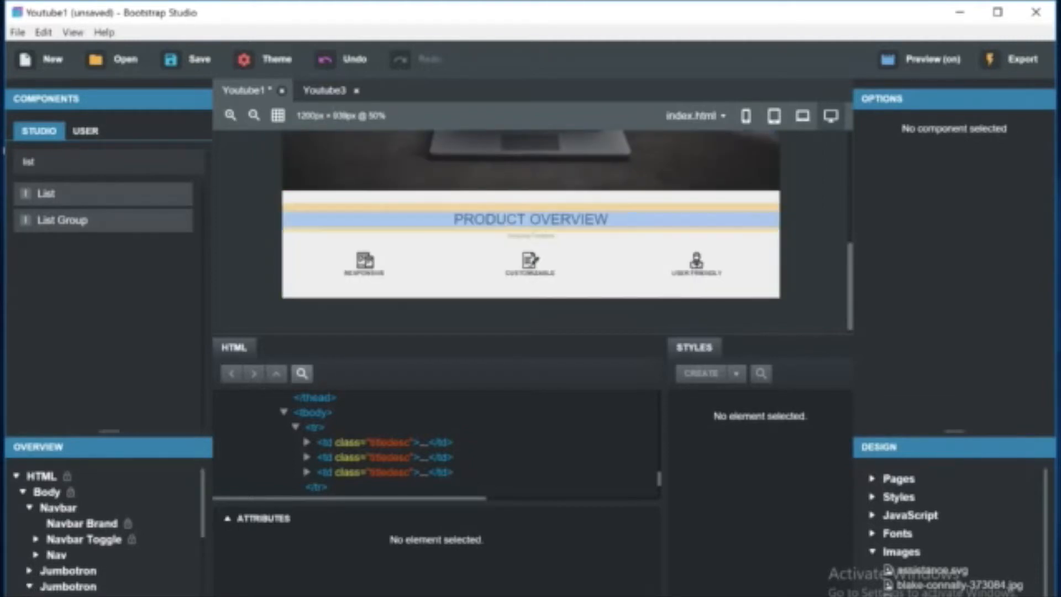
scroll(67, 525, down, 3)
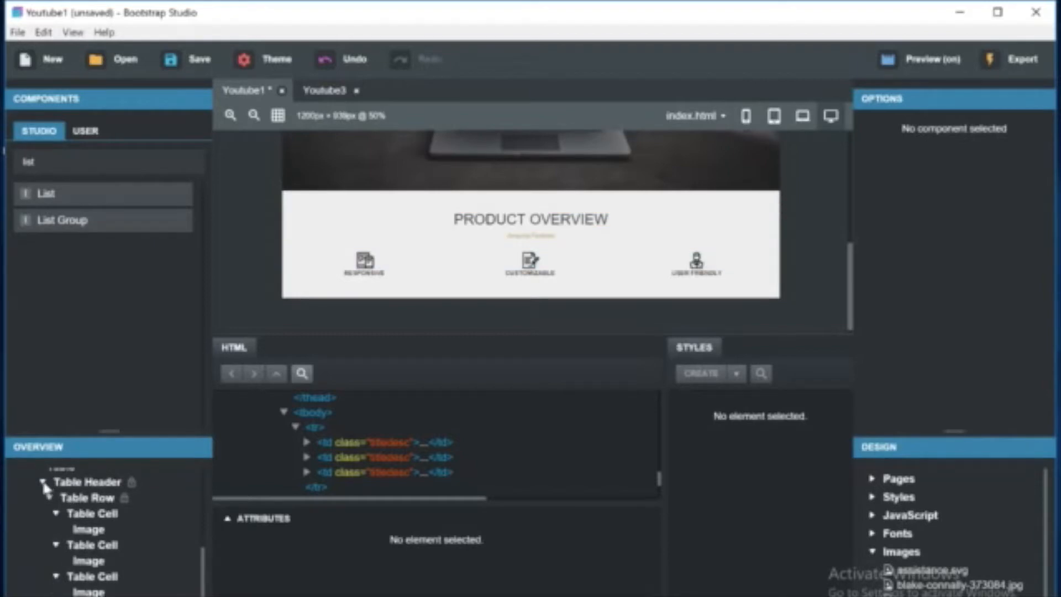
scroll(46, 497, up, 2)
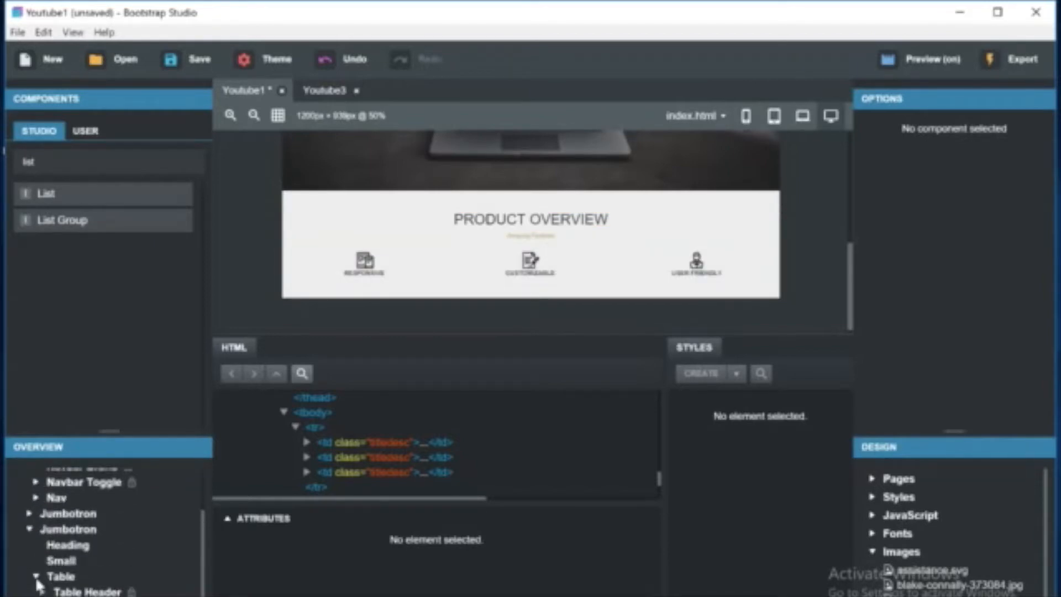
scroll(61, 580, up, 1)
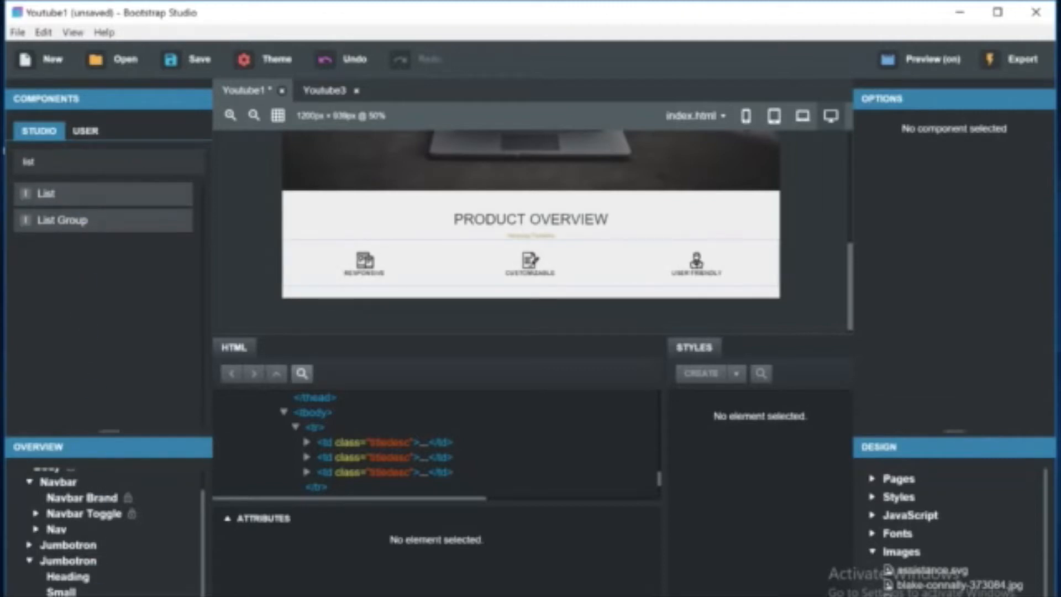
drag(45, 193, 525, 282)
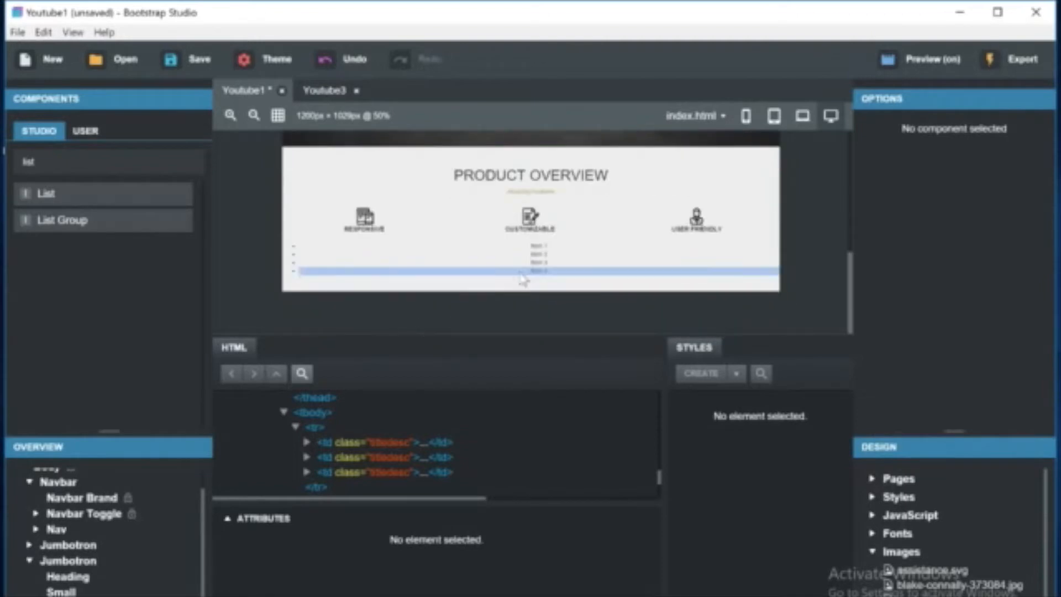
Select the new list and set its style to Unstyled (UL).
click(539, 245)
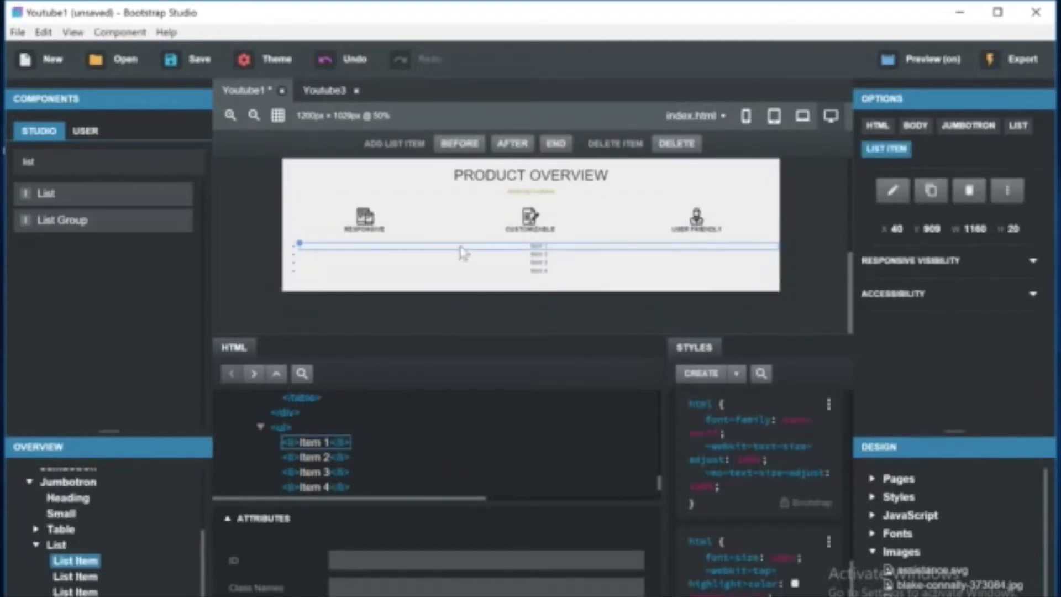
click(1018, 128)
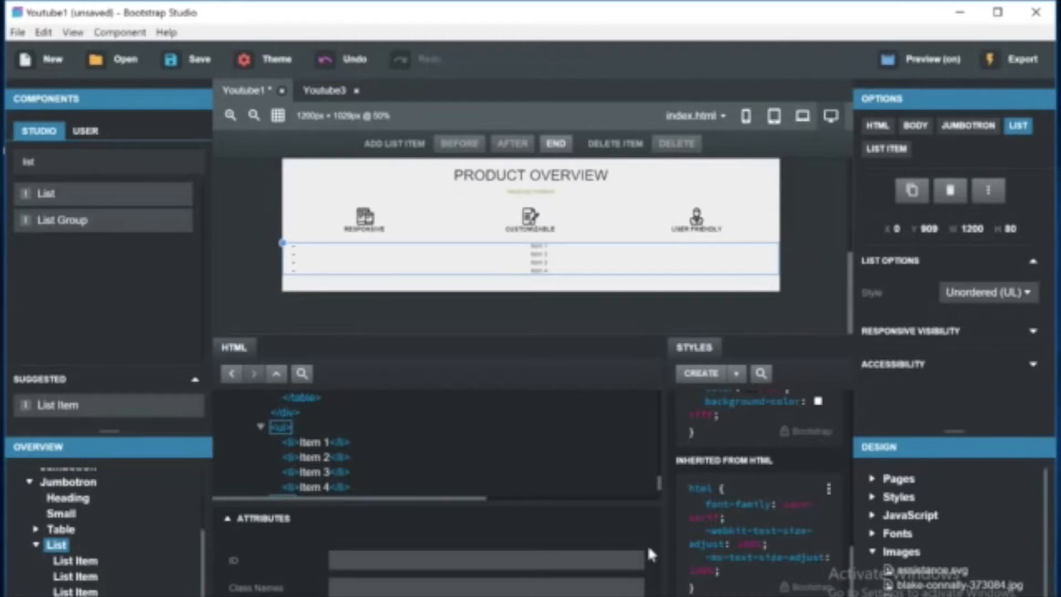
click(977, 301)
click(975, 333)
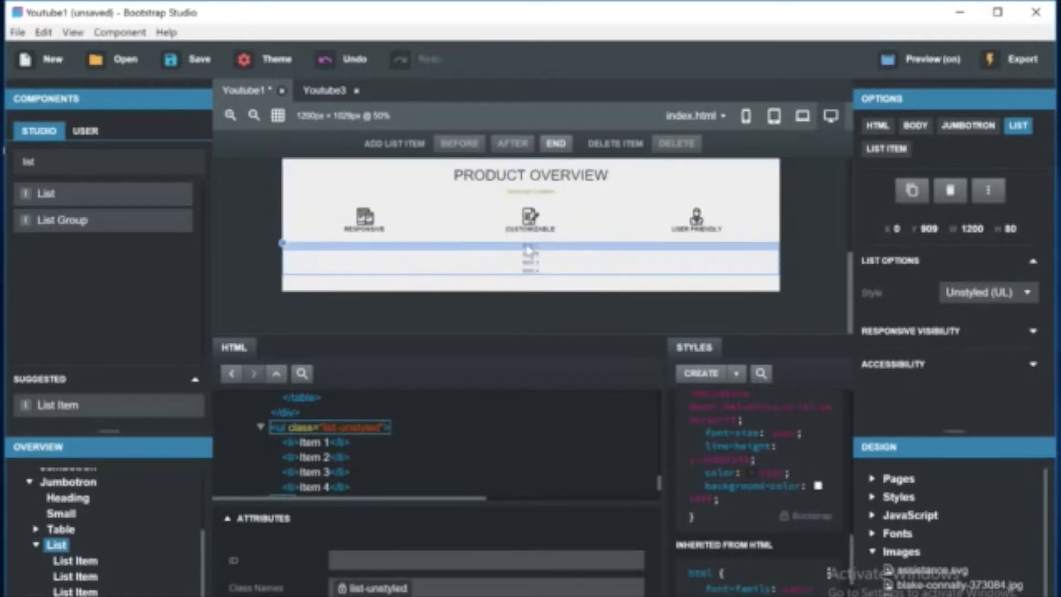
Copy the .list-unstyled rule to styles.css.
scroll(771, 486, up, 10)
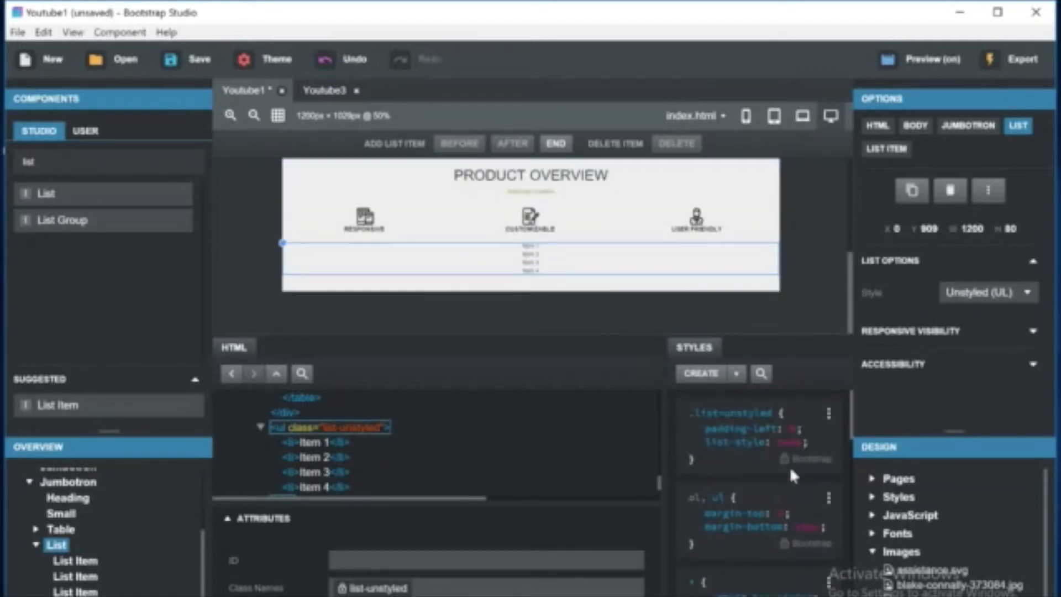
click(828, 412)
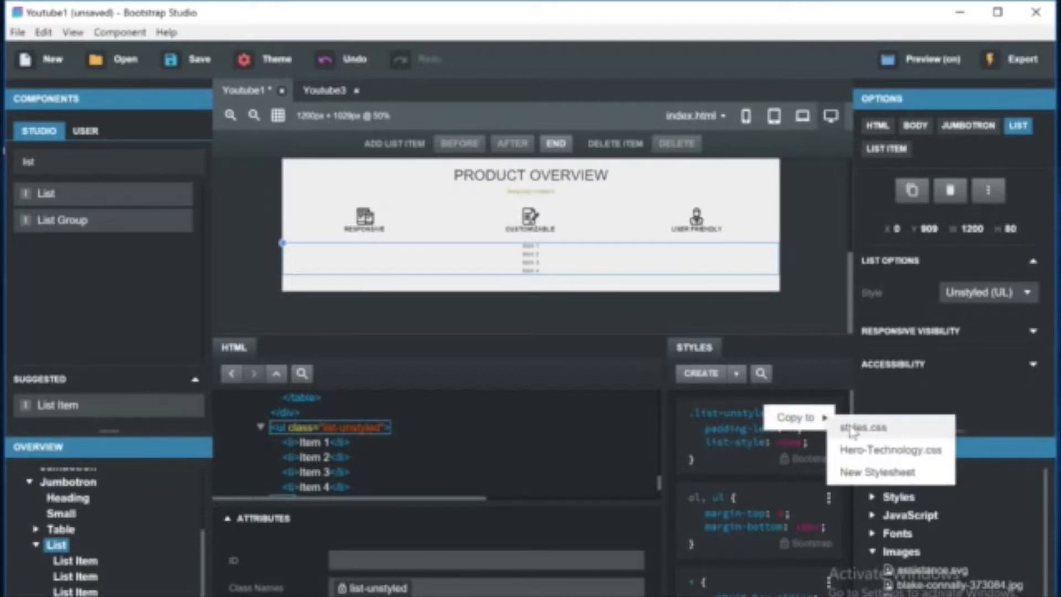
click(851, 430)
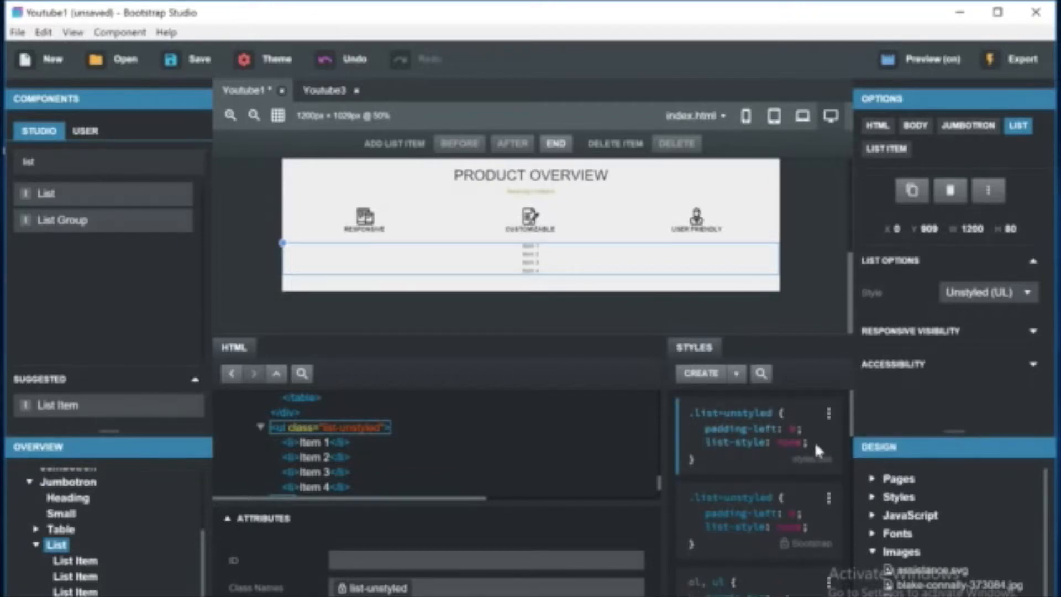
Add float: left and display: block to the copied .list-unstyled rule.
click(814, 441)
text(float: left)
key(Return)
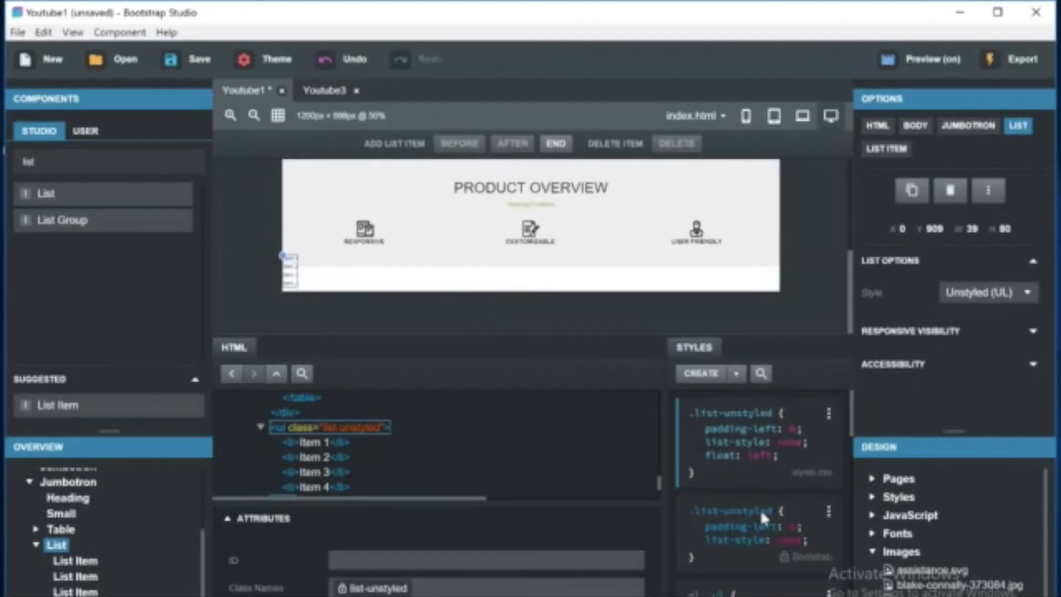
click(801, 456)
text(display)
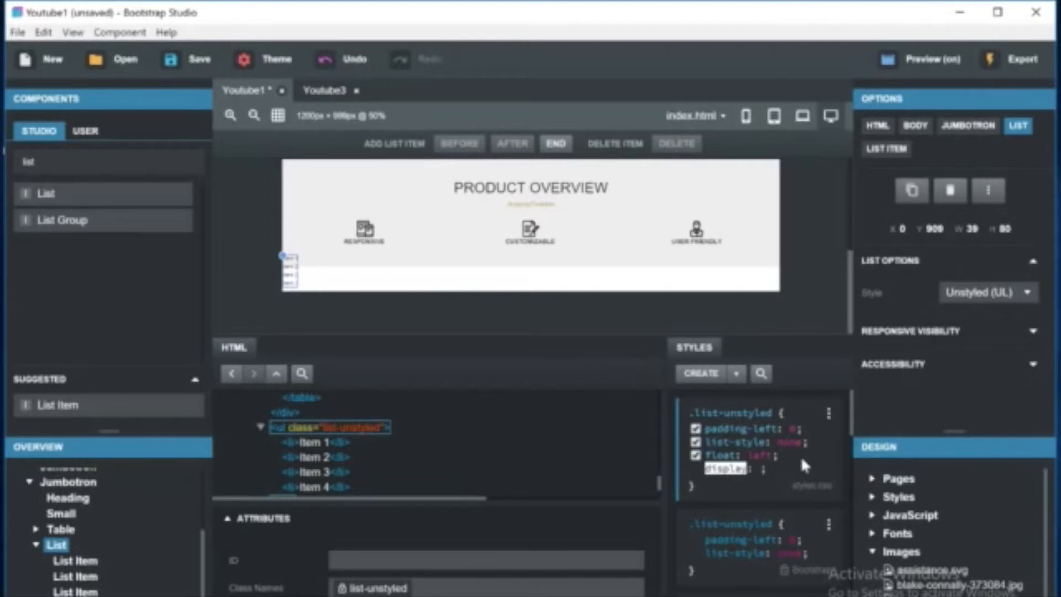
text(: none)
key(Return)
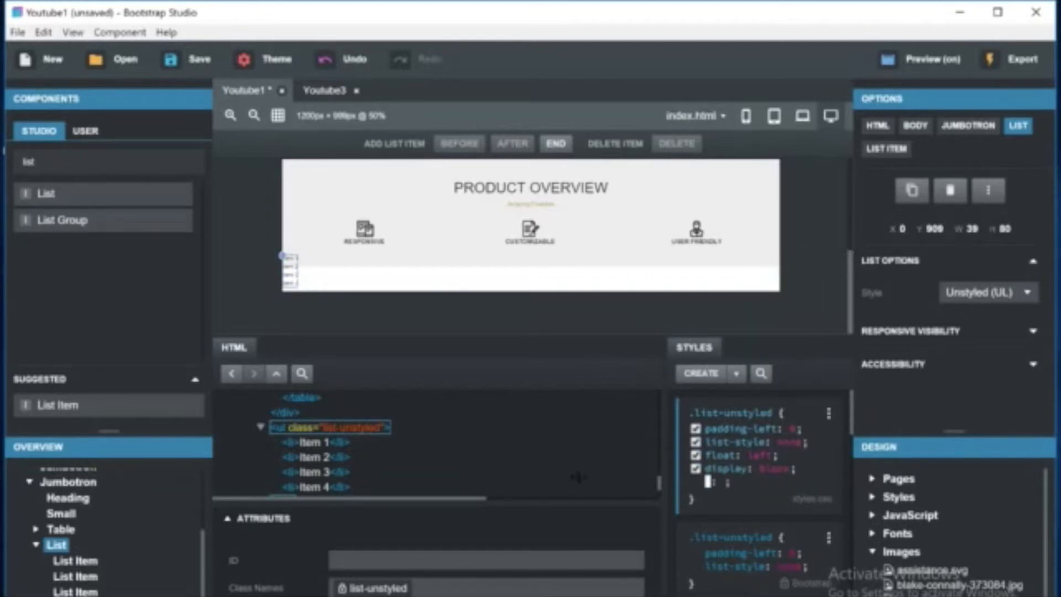
key(Escape)
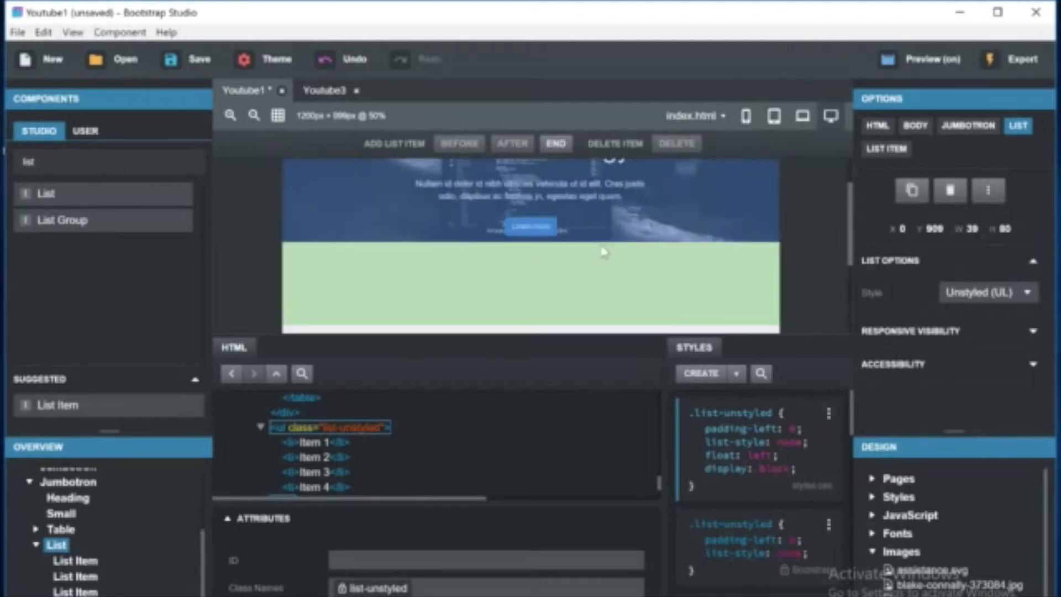
click(773, 167)
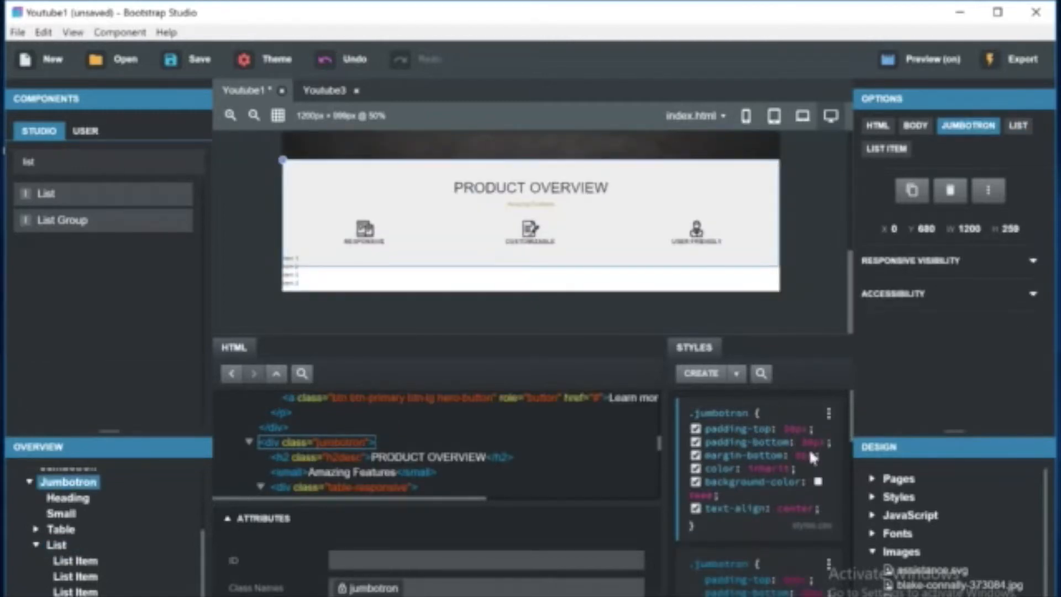
Set the .jumbotron rule's background color to #fffefe in the color picker.
click(817, 482)
click(704, 216)
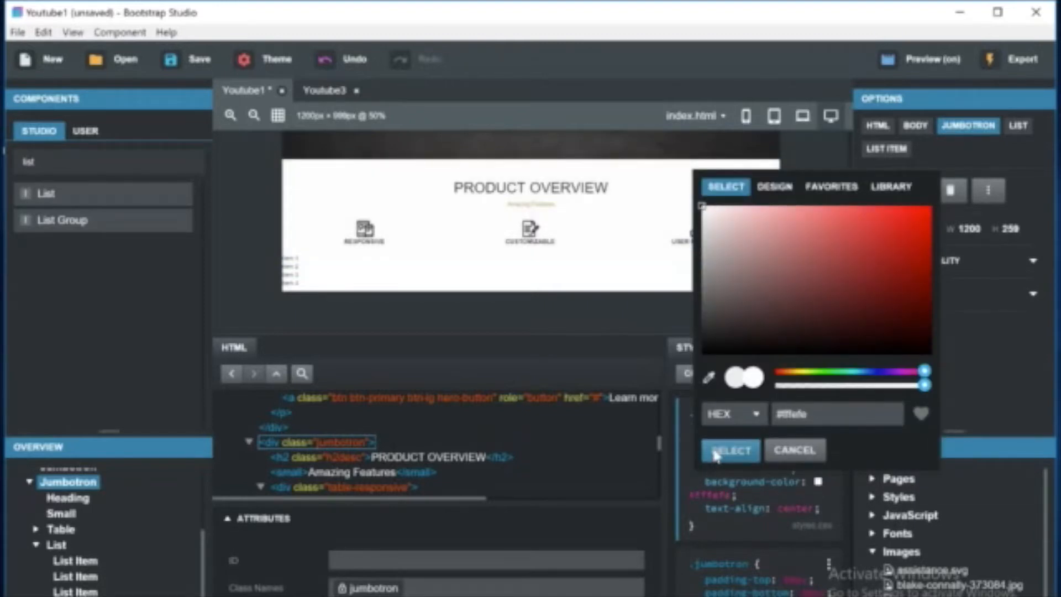
click(713, 450)
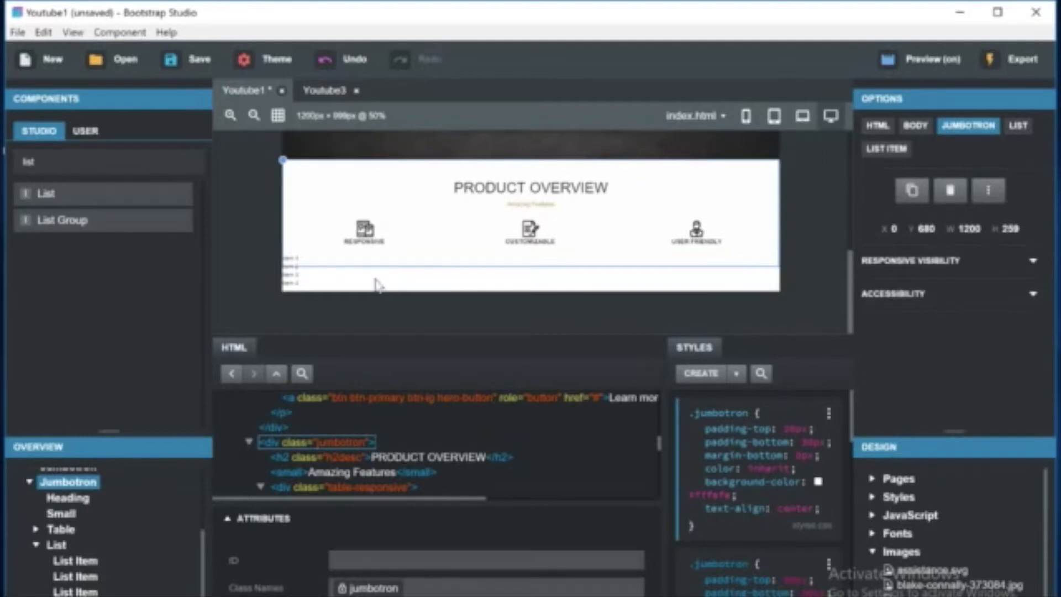
Select the Customizable table cell and add a color property to its table-cell rule.
click(540, 243)
drag(850, 400, 854, 456)
click(826, 511)
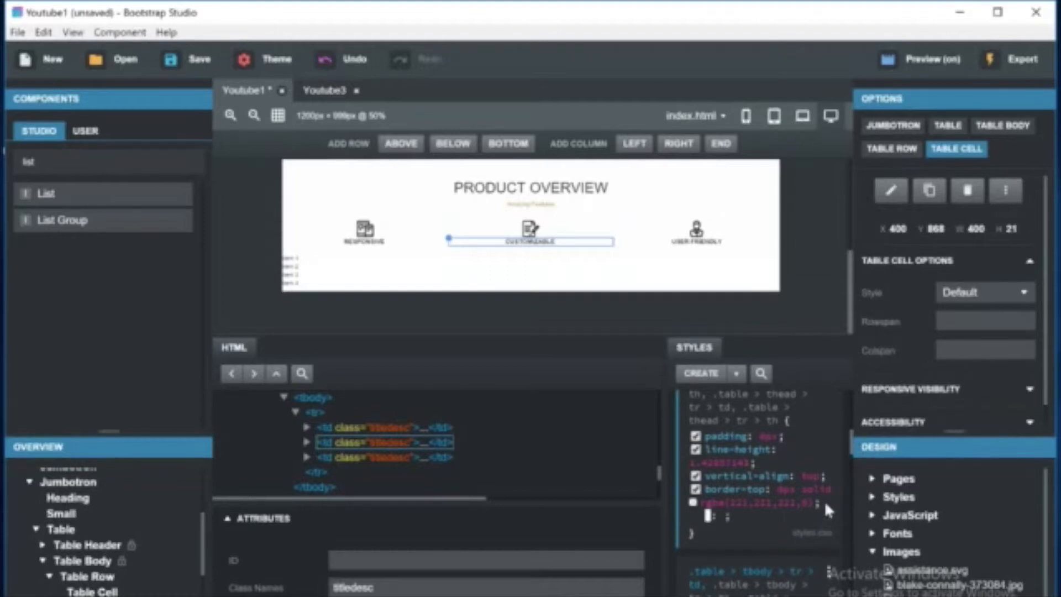
text(font)
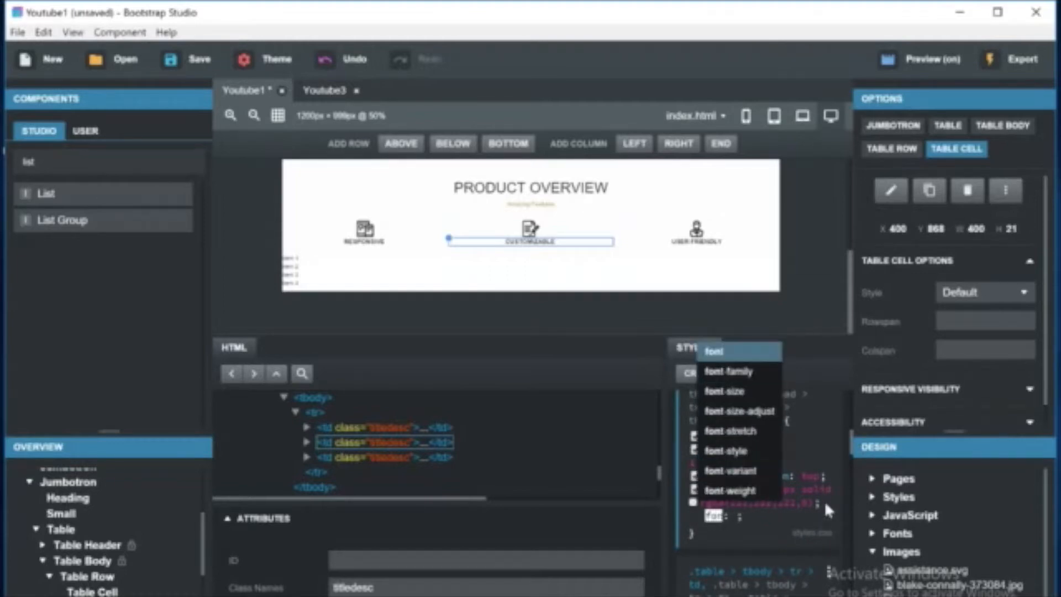
key(BackSpace)
key(BackSpace)
key(BackSpace)
key(BackSpace)
text(color)
key(Tab)
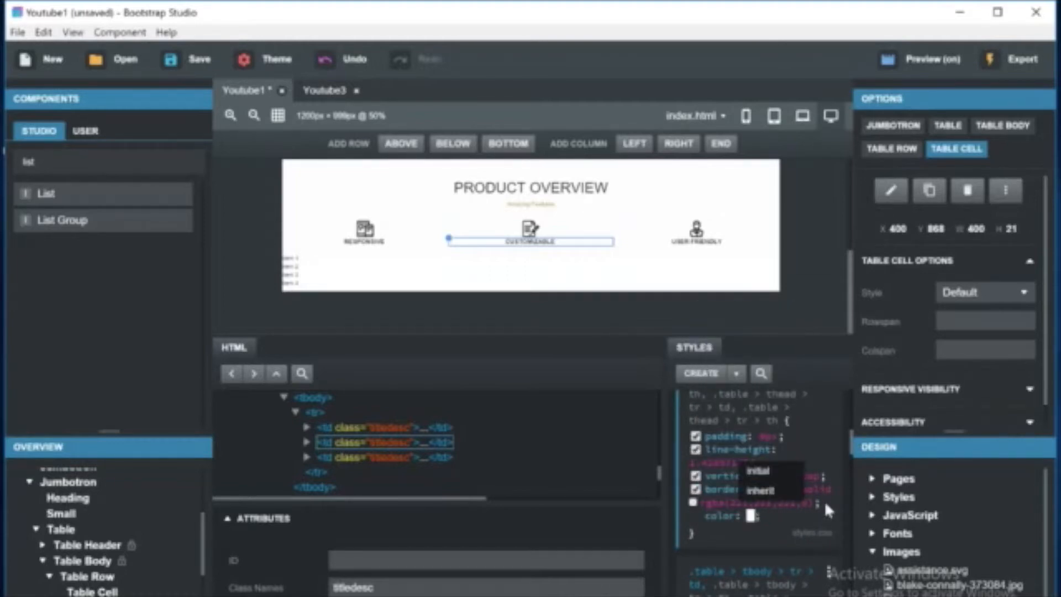
click(750, 515)
click(539, 248)
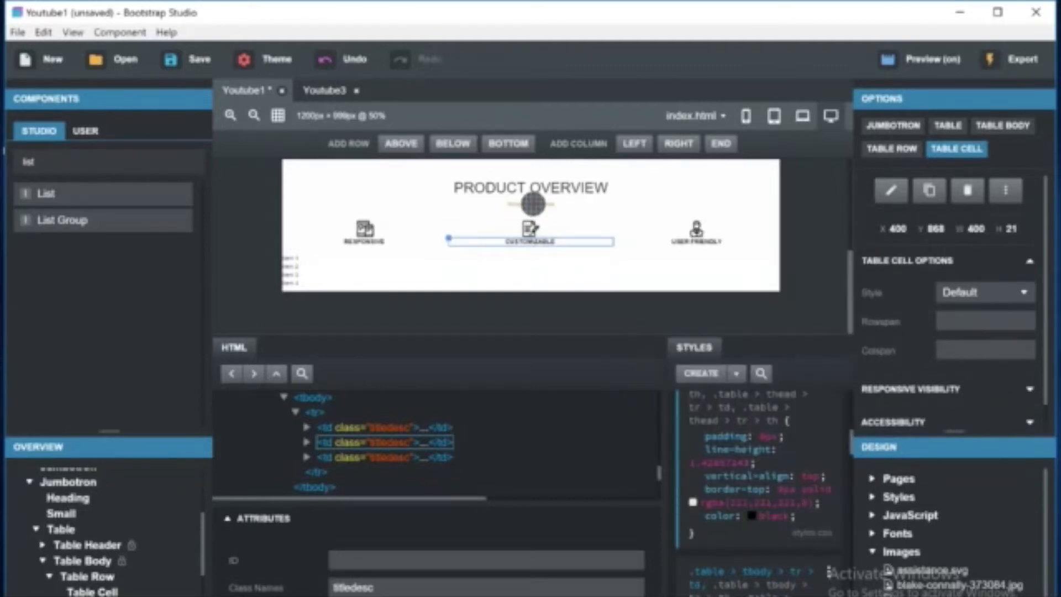
Set the table cells' text color to rgb(201,199,150) with the color picker.
click(535, 207)
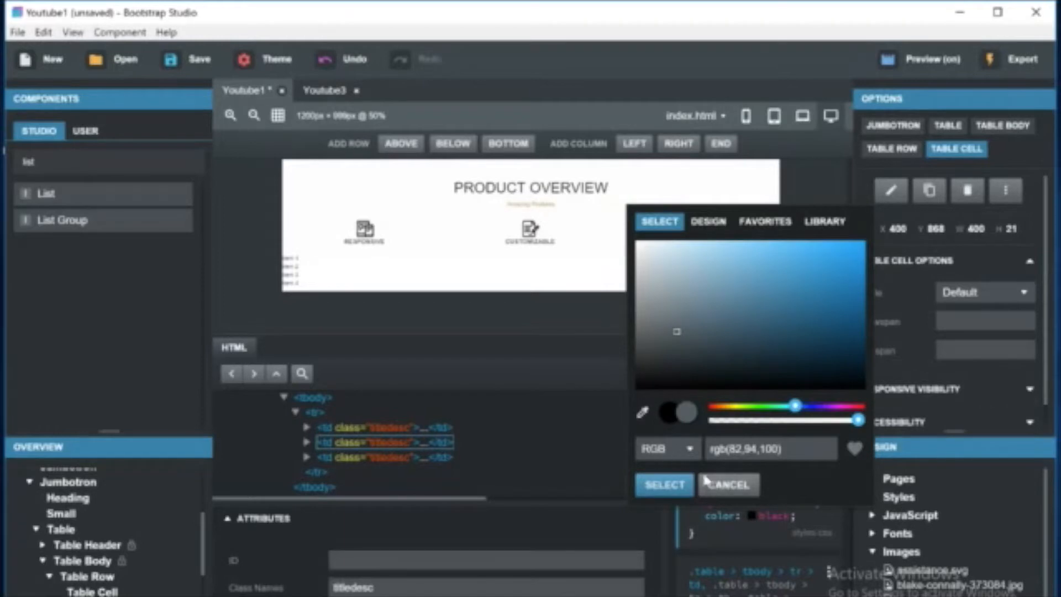
click(642, 411)
click(539, 202)
click(642, 411)
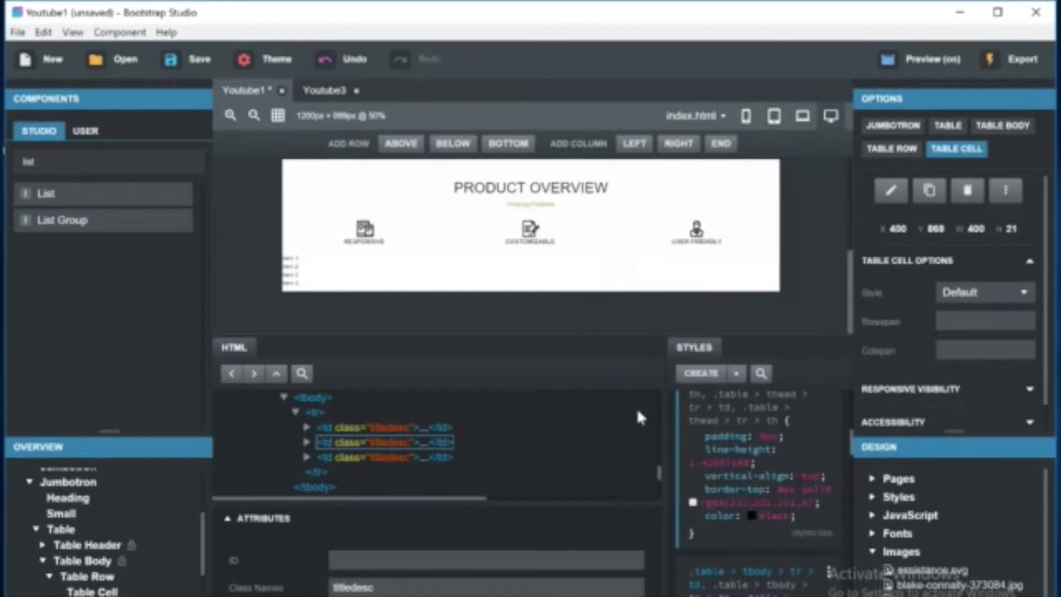
click(541, 209)
drag(794, 406, 736, 406)
click(761, 263)
mouse_move(760, 263)
mouse_down()
mouse_move(760, 274)
mouse_move(762, 263)
mouse_up()
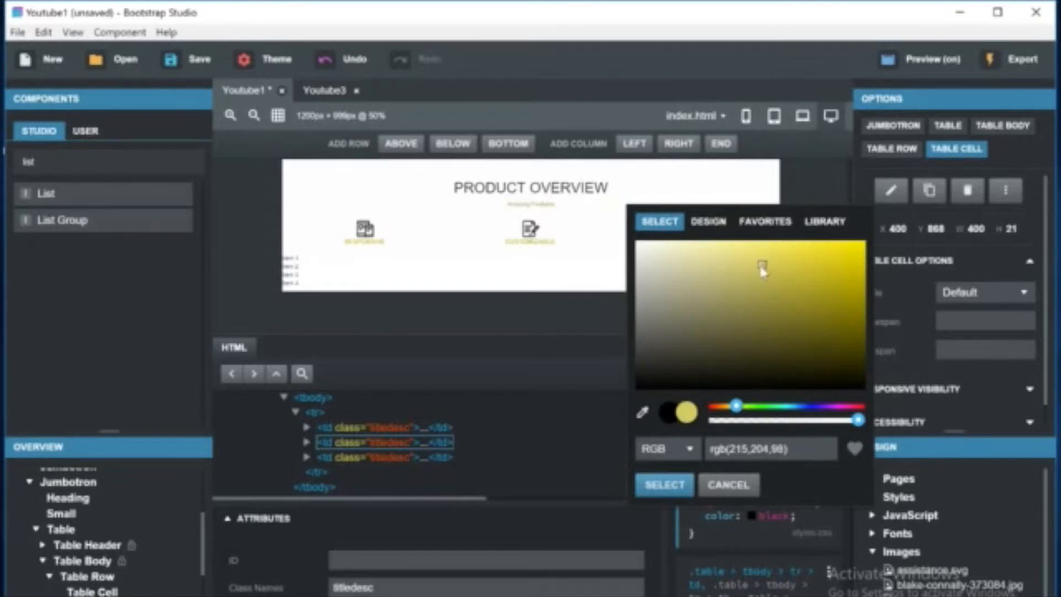
click(641, 412)
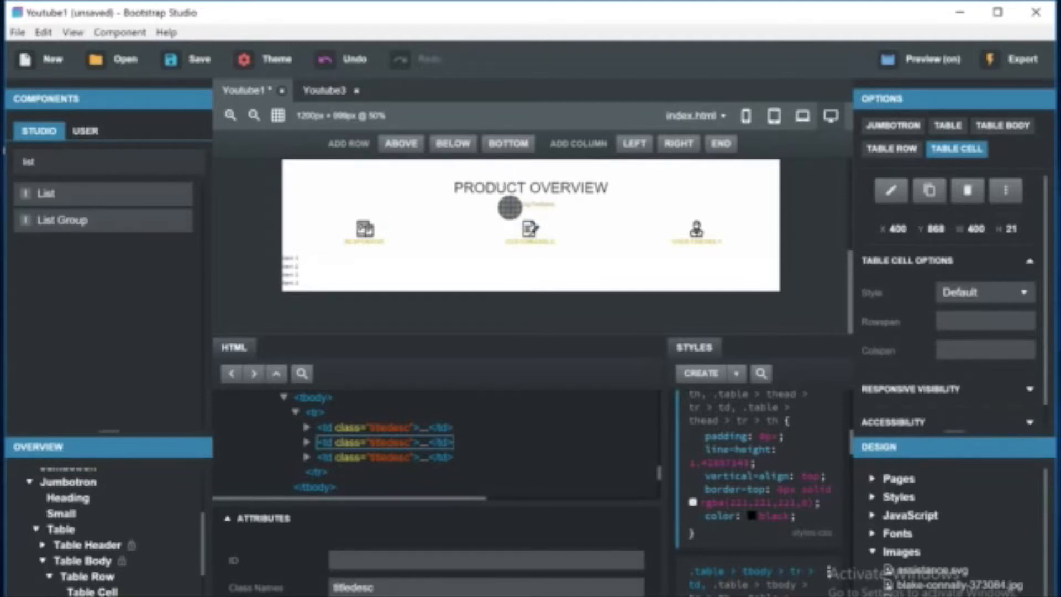
click(520, 209)
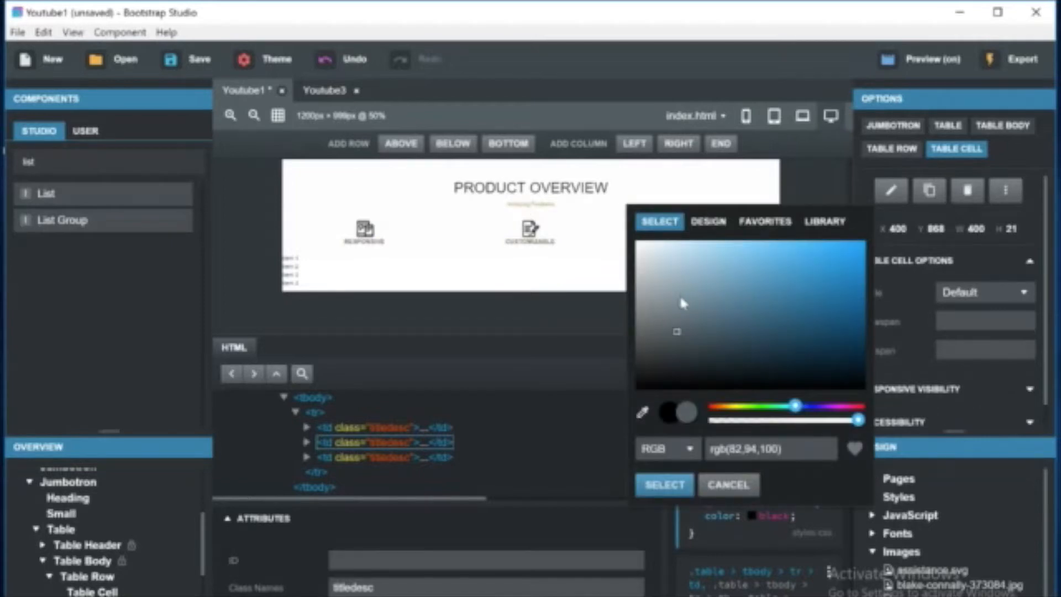
click(737, 406)
click(721, 263)
mouse_move(723, 269)
mouse_down()
mouse_move(728, 259)
mouse_move(762, 278)
mouse_move(773, 249)
mouse_move(795, 305)
mouse_move(675, 285)
mouse_move(755, 313)
mouse_move(725, 293)
mouse_move(753, 290)
mouse_move(733, 276)
mouse_move(773, 264)
mouse_move(785, 305)
mouse_move(685, 271)
mouse_move(697, 278)
mouse_up()
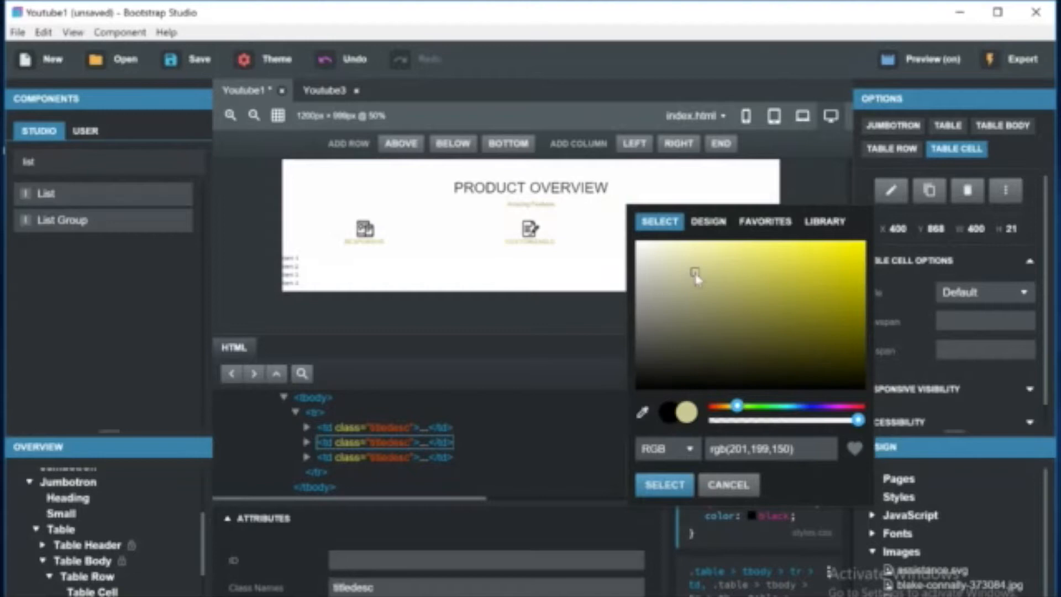
click(687, 479)
Try to paste the small Amazing Features text's color value into the table cells' color property.
click(544, 205)
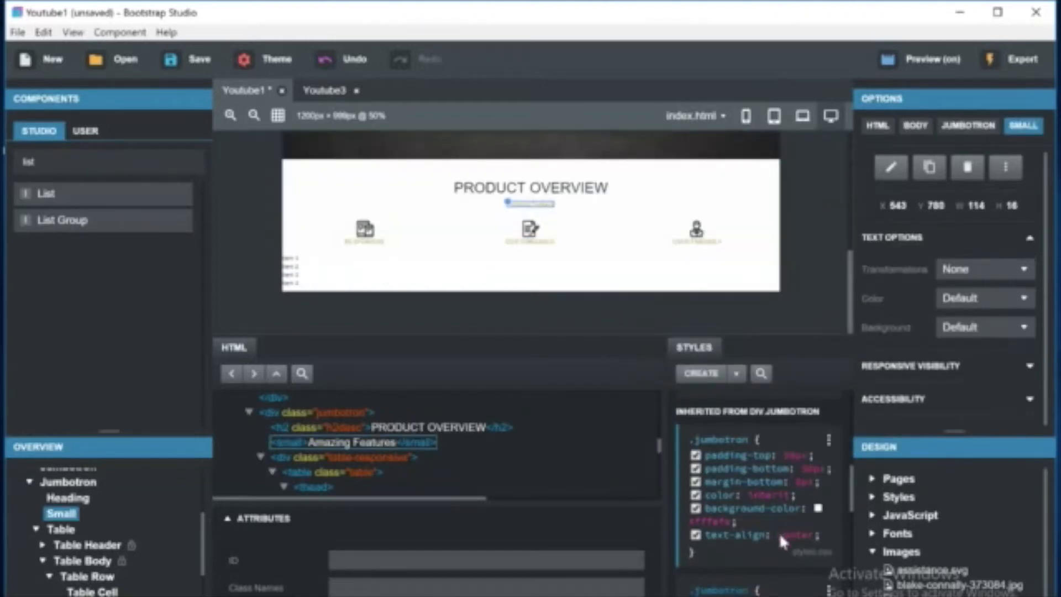
scroll(781, 540, down, 5)
scroll(778, 531, up, 5)
click(750, 469)
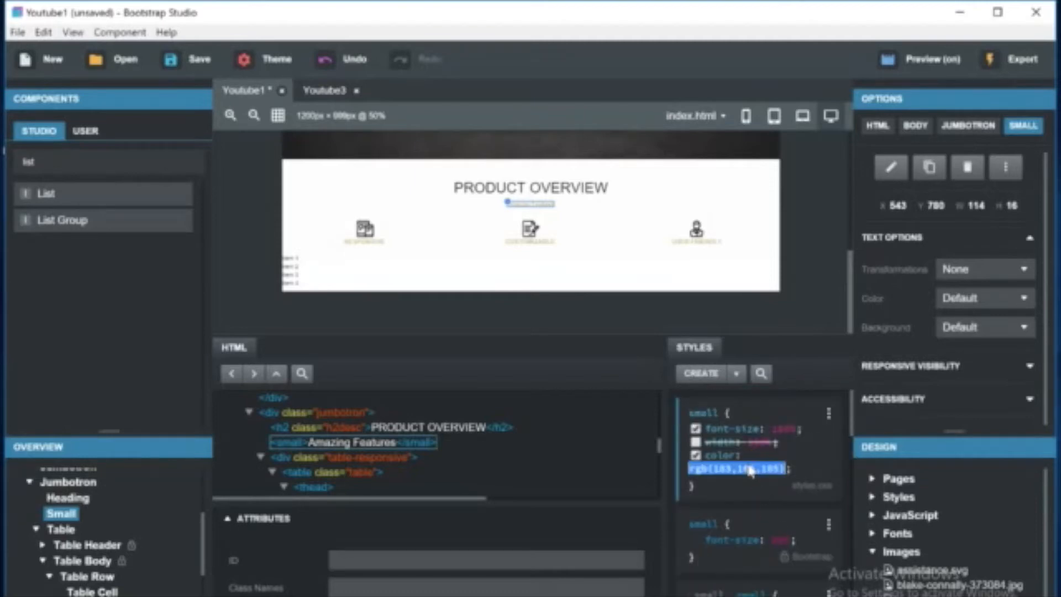
double_click(536, 241)
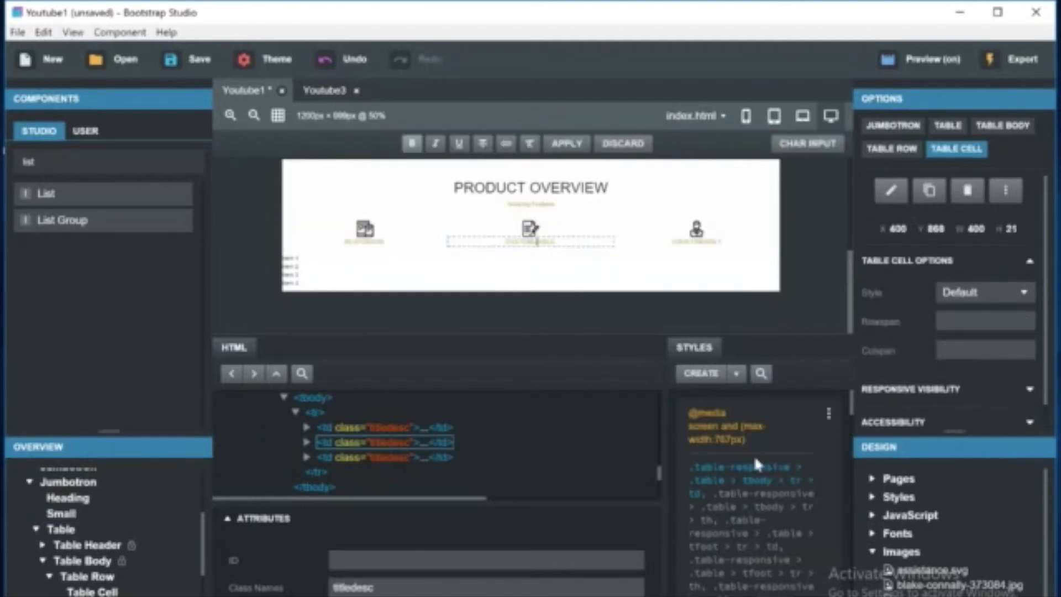
scroll(739, 438, down, 5)
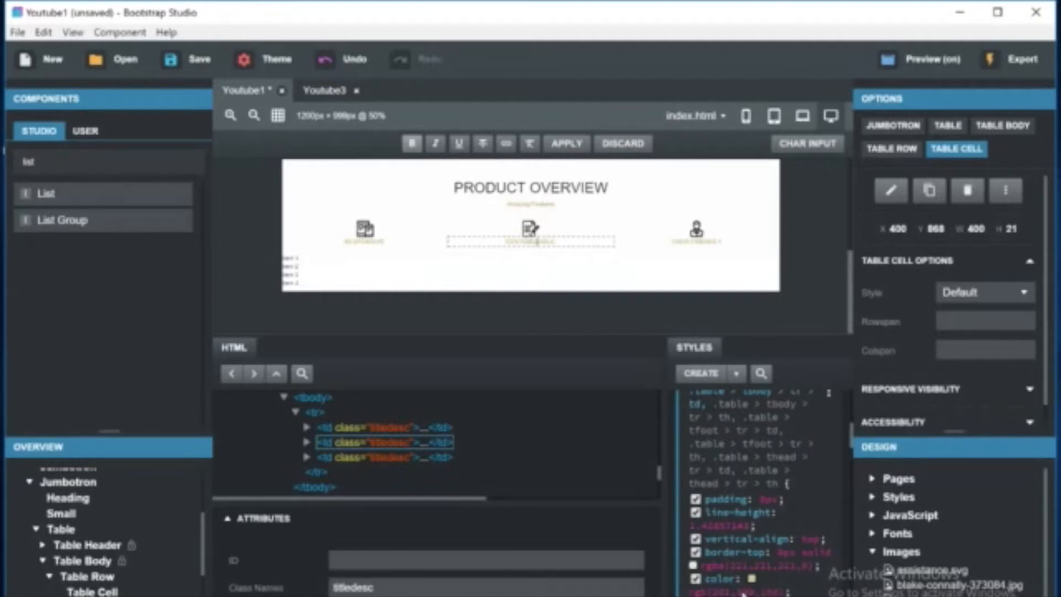
click(752, 578)
click(729, 549)
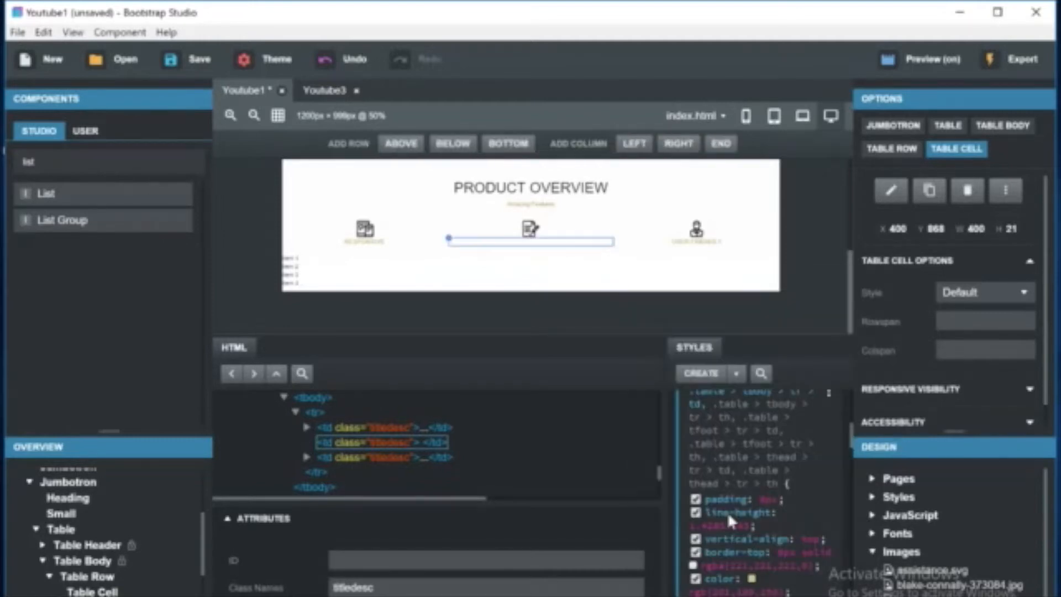
key(ctrl+z)
click(752, 592)
click(764, 578)
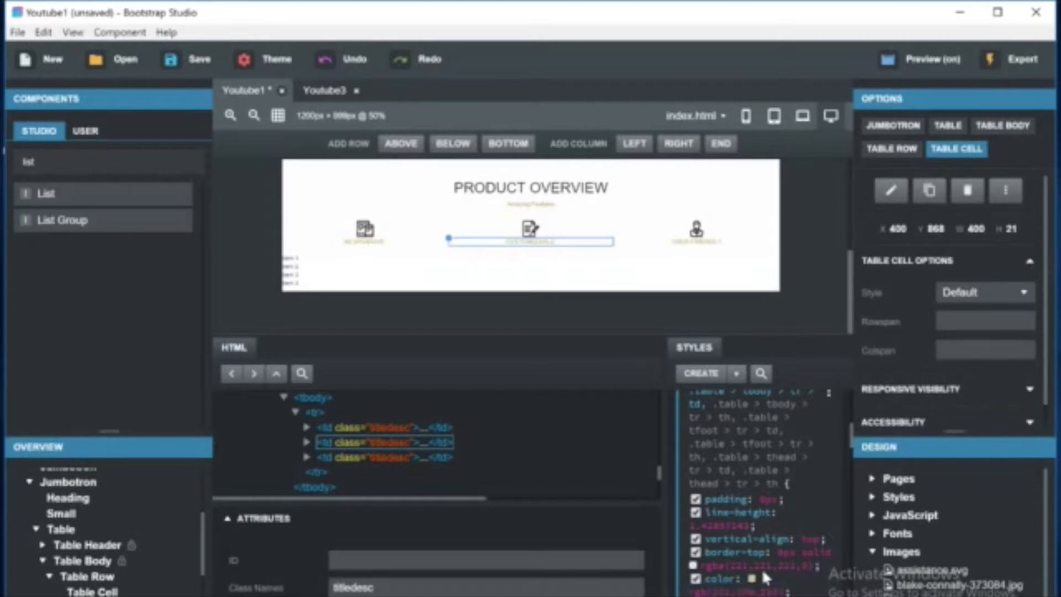
click(749, 593)
key(ctrl+v)
key(Return)
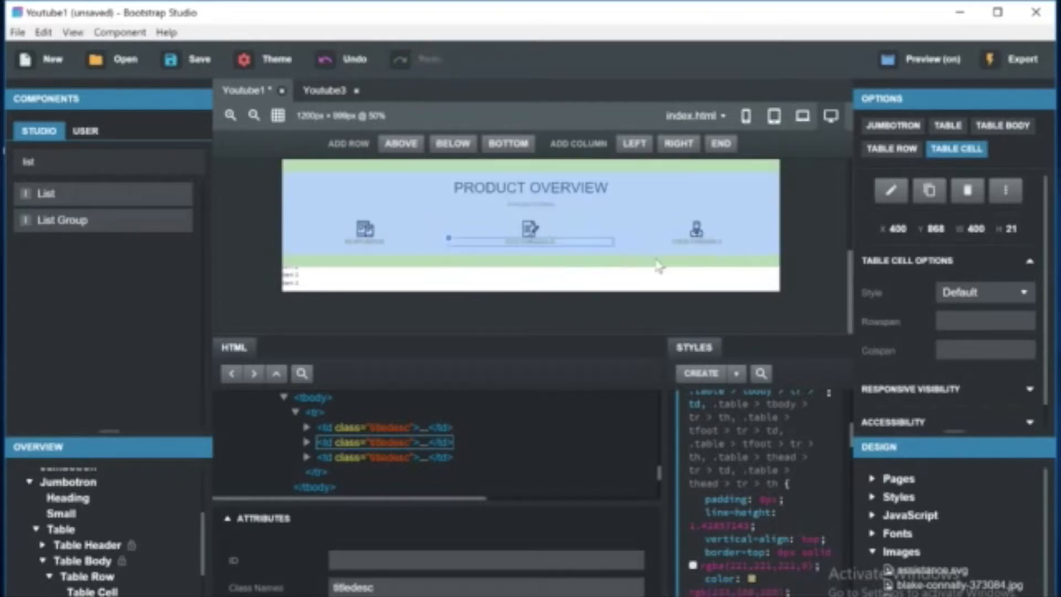
Delete the fourth item from the unstyled list.
click(561, 296)
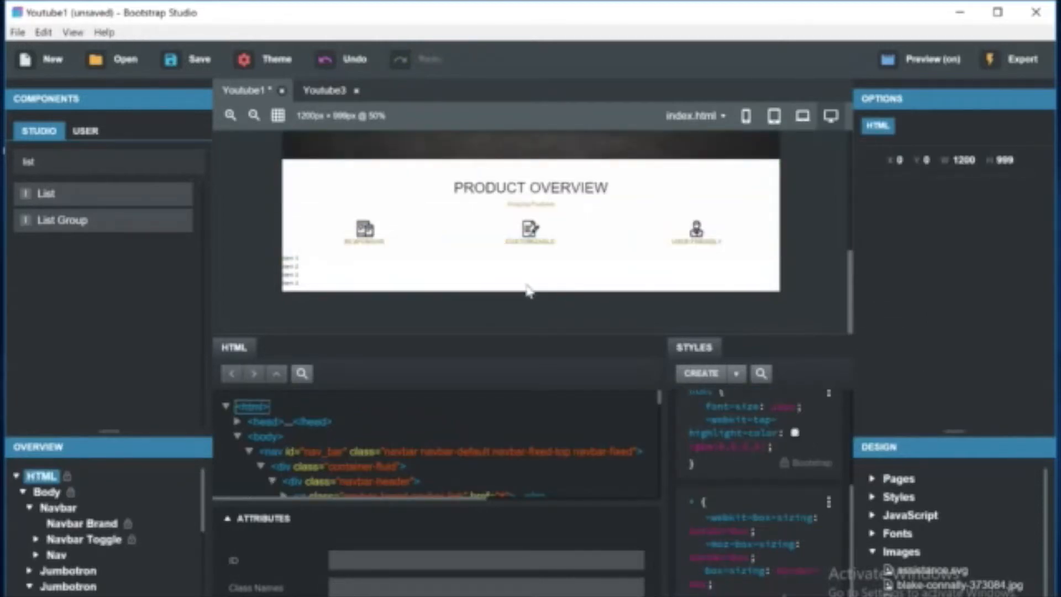
click(287, 279)
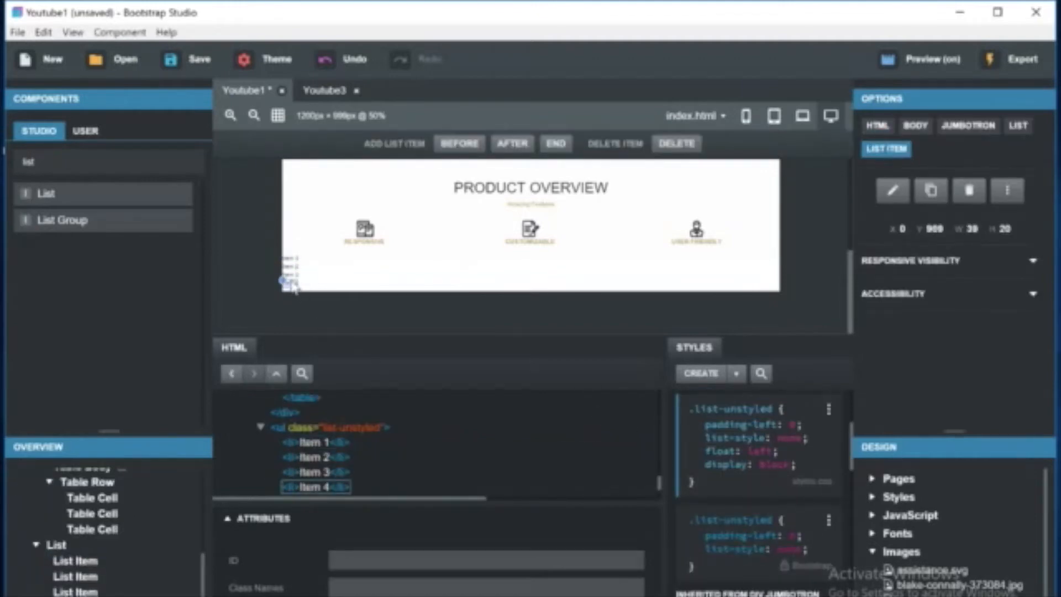
right_click(286, 281)
click(354, 445)
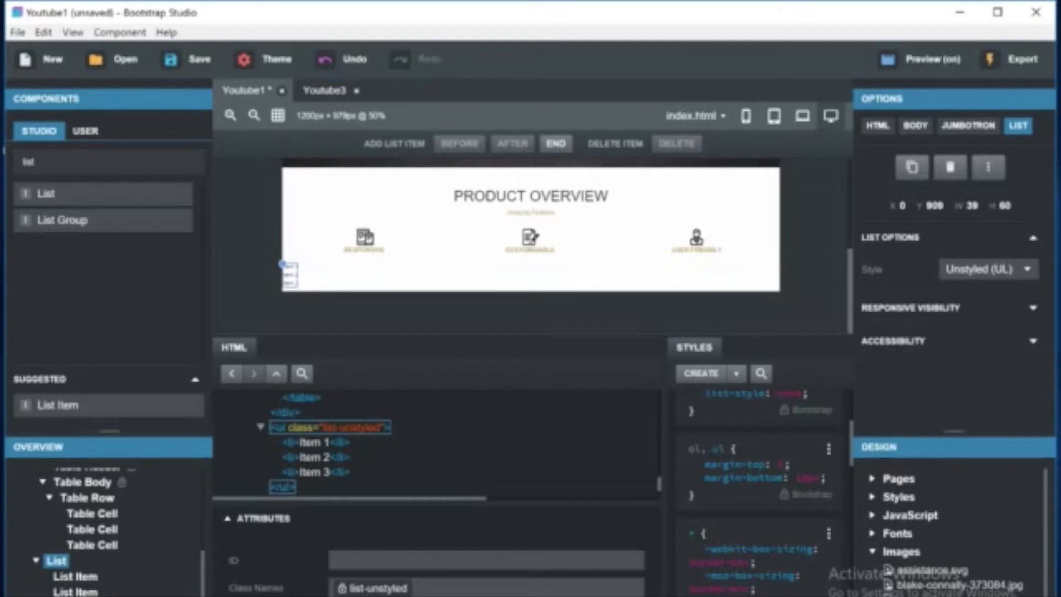
Switch to the browser, search for lorem ipsum and open the Lipsum official site.
click(291, 271)
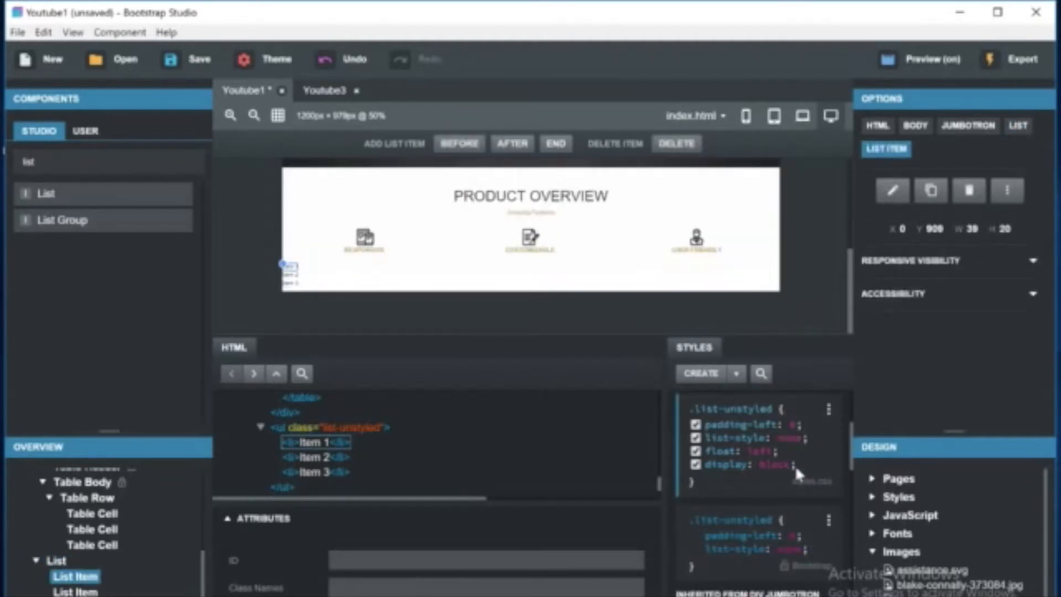
click(364, 595)
click(390, 31)
text(lorem ipsu)
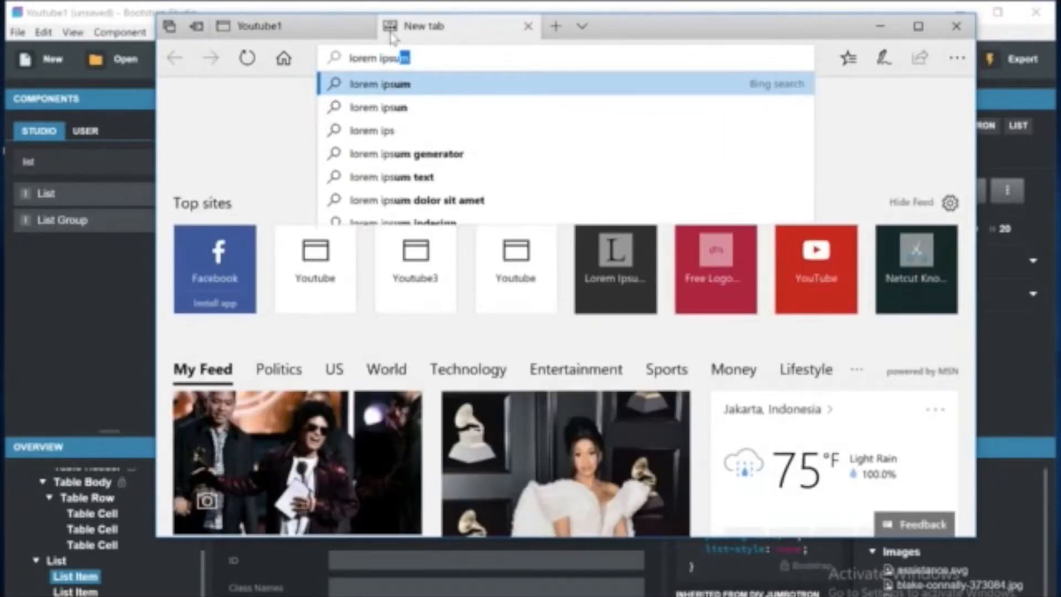
text(m)
key(Return)
click(362, 243)
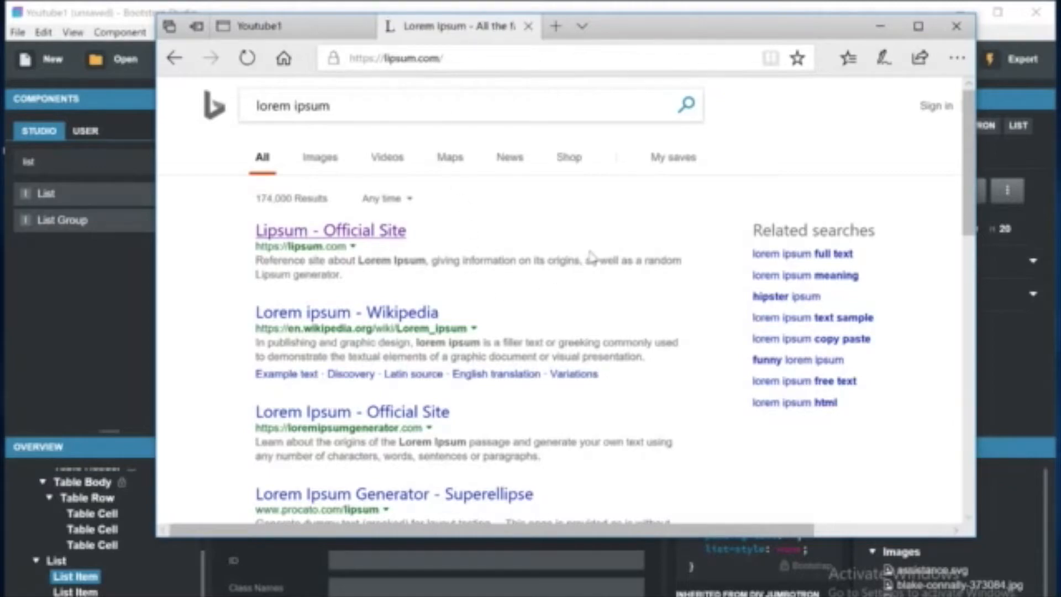
Generate Lorem Ipsum text and copy the first two sentences of the first paragraph.
scroll(566, 306, down, 10)
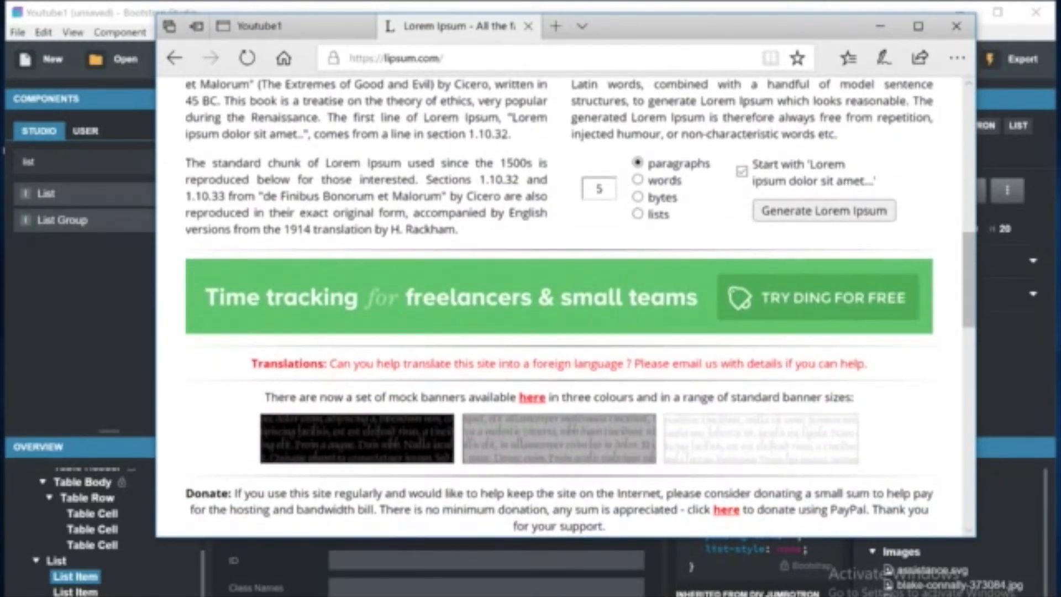
click(837, 205)
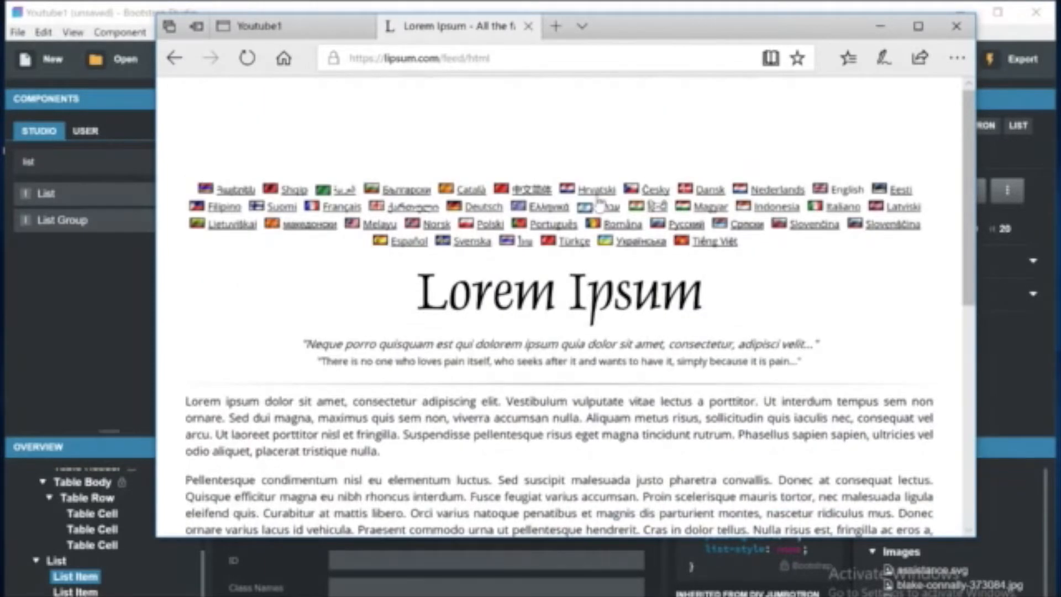
scroll(598, 203, down, 4)
scroll(544, 237, up, 3)
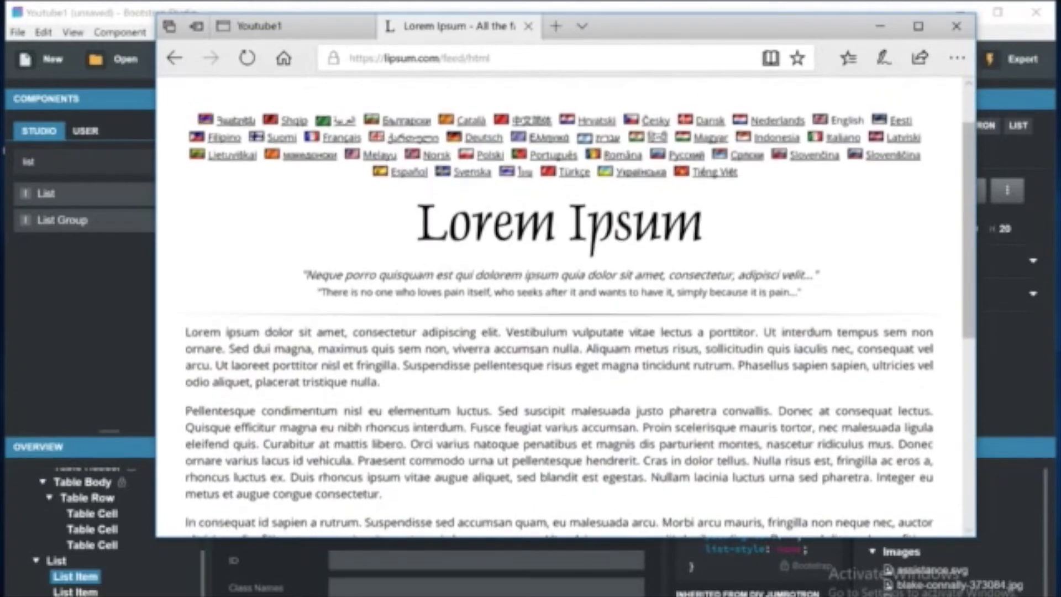
drag(184, 334, 585, 349)
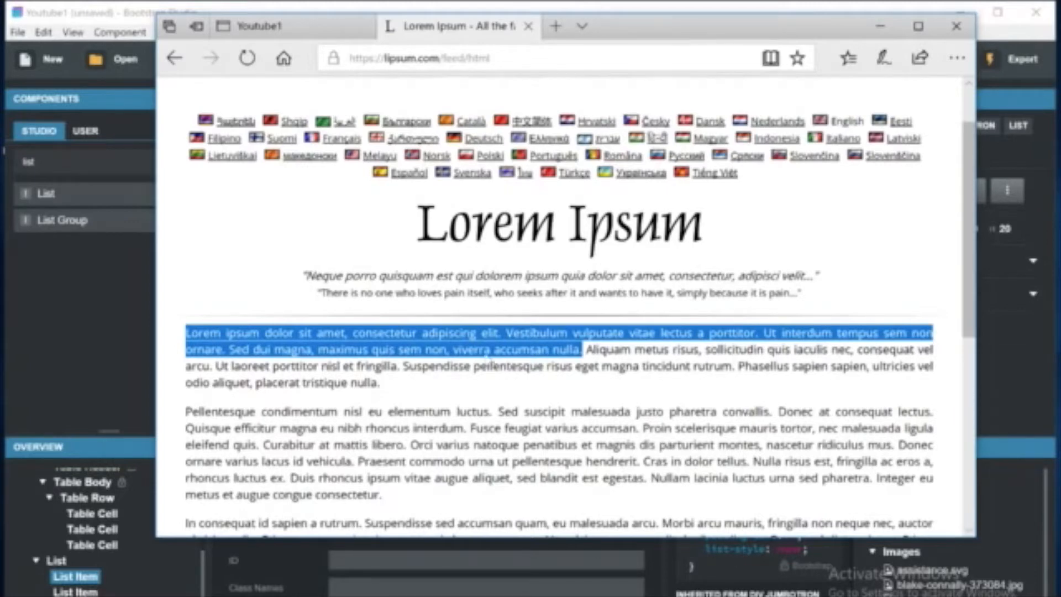
Replace the text of all three list items with the copied lorem ipsum sentences.
click(147, 346)
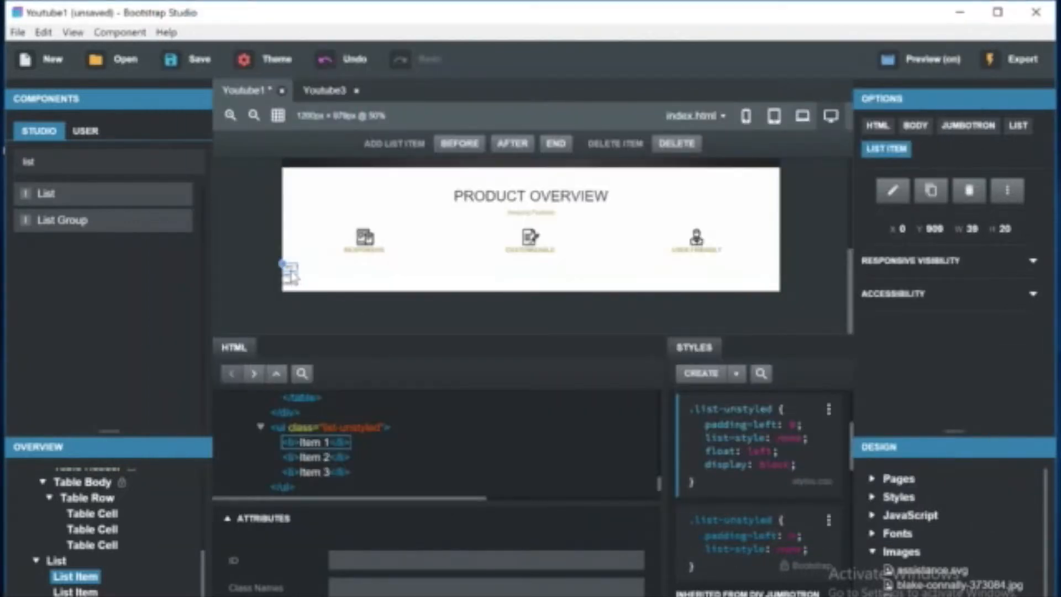
double_click(291, 275)
key(ctrl+v)
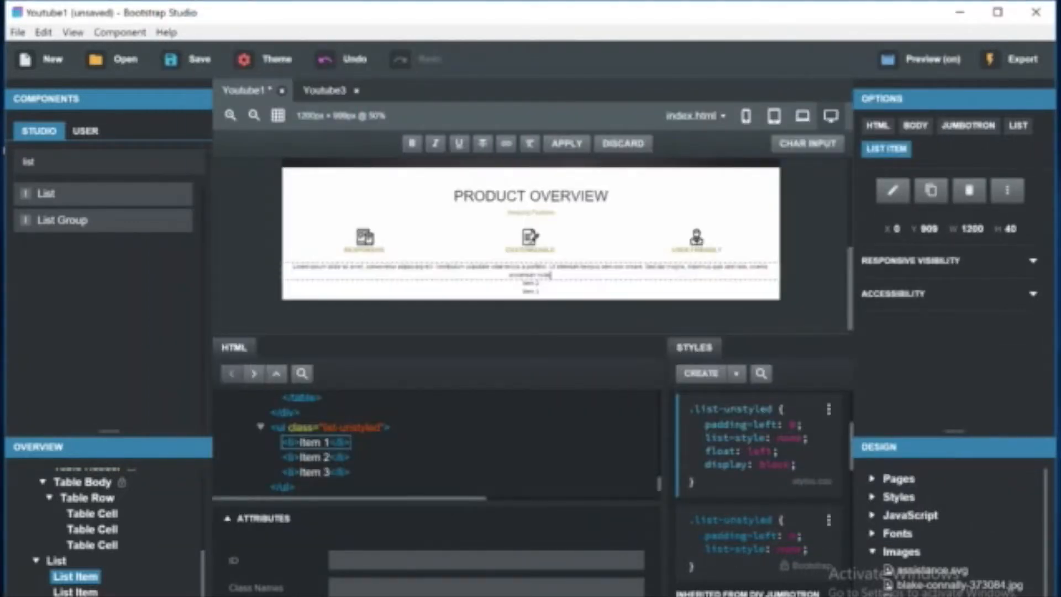
key(ctrl+a)
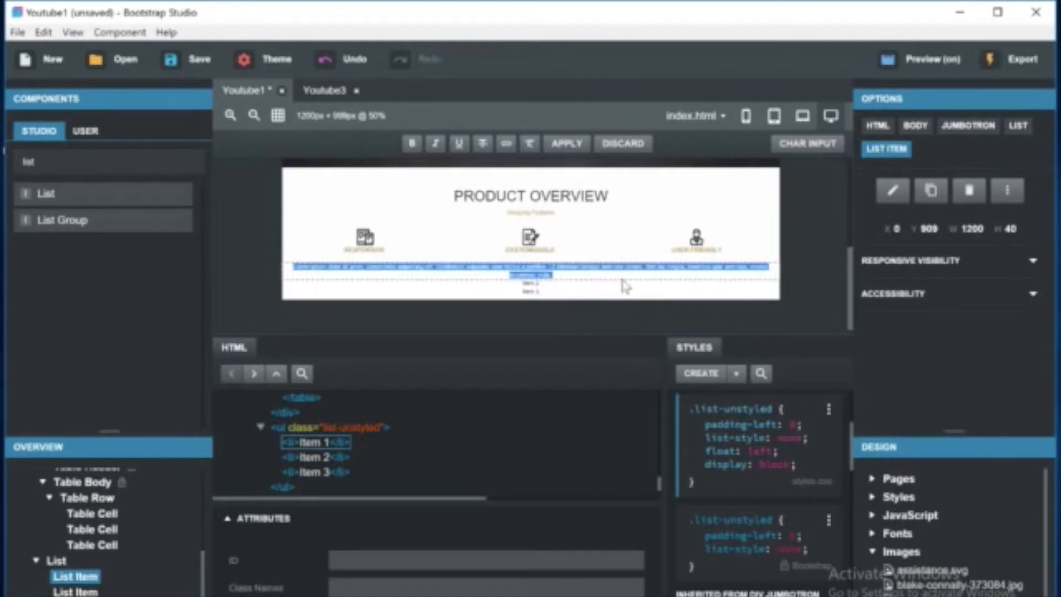
double_click(529, 283)
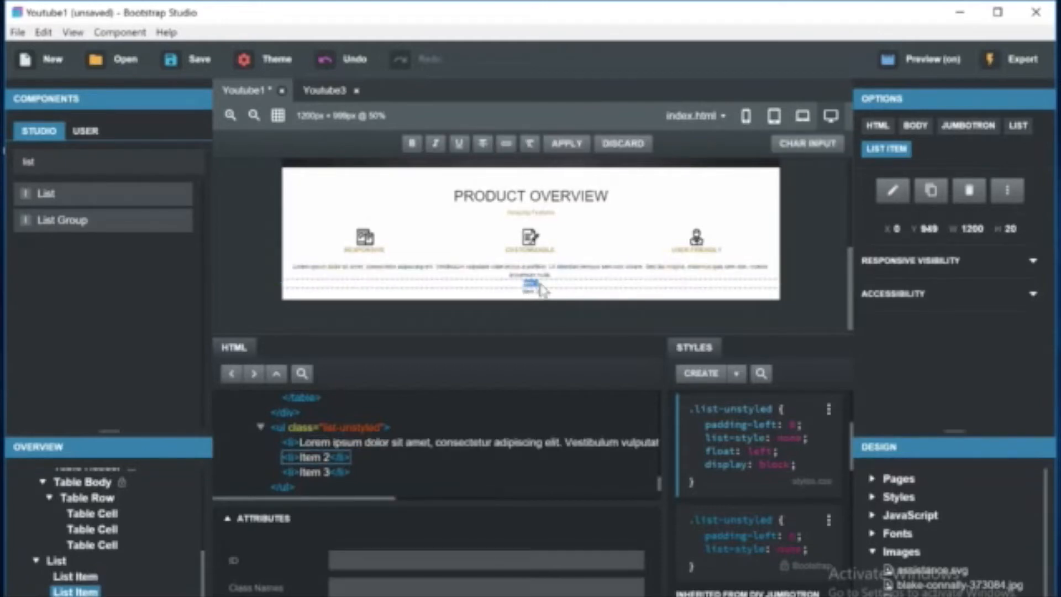
key(ctrl+v)
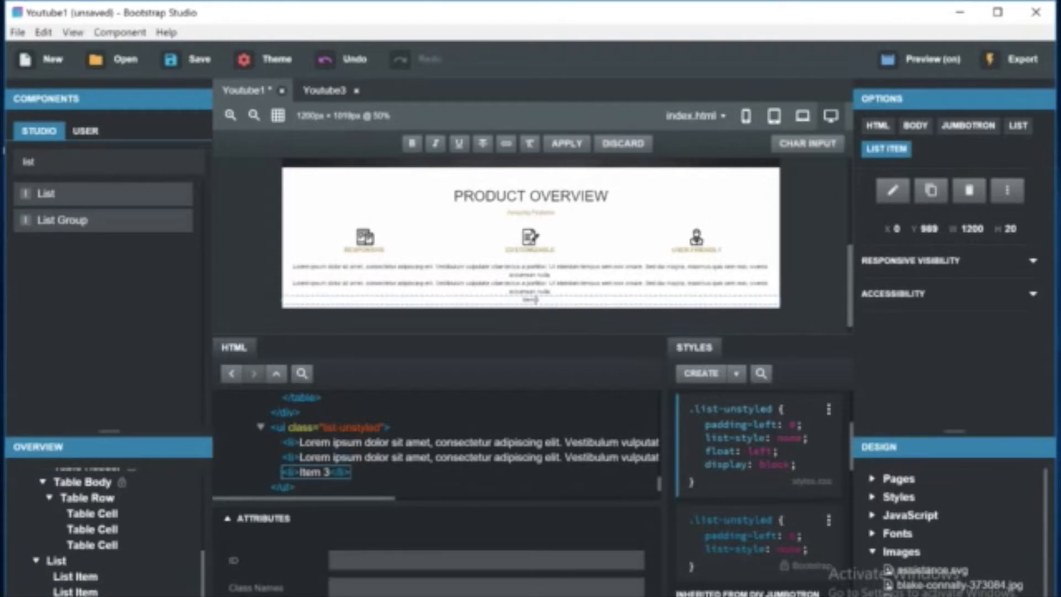
double_click(555, 307)
key(ctrl+v)
click(535, 321)
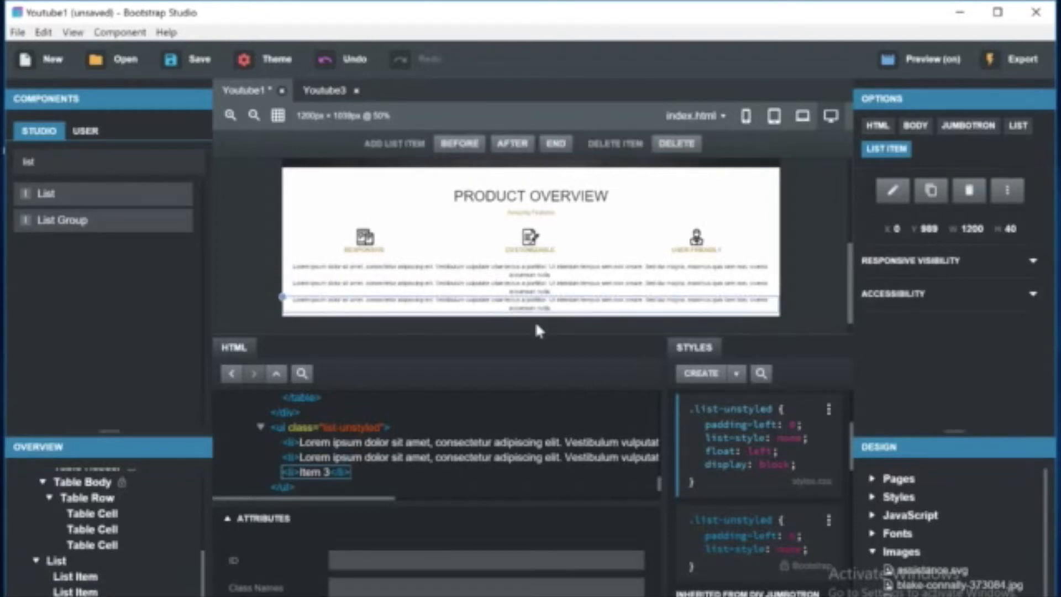
Assign the class desc to all three list items below the feature table.
click(784, 457)
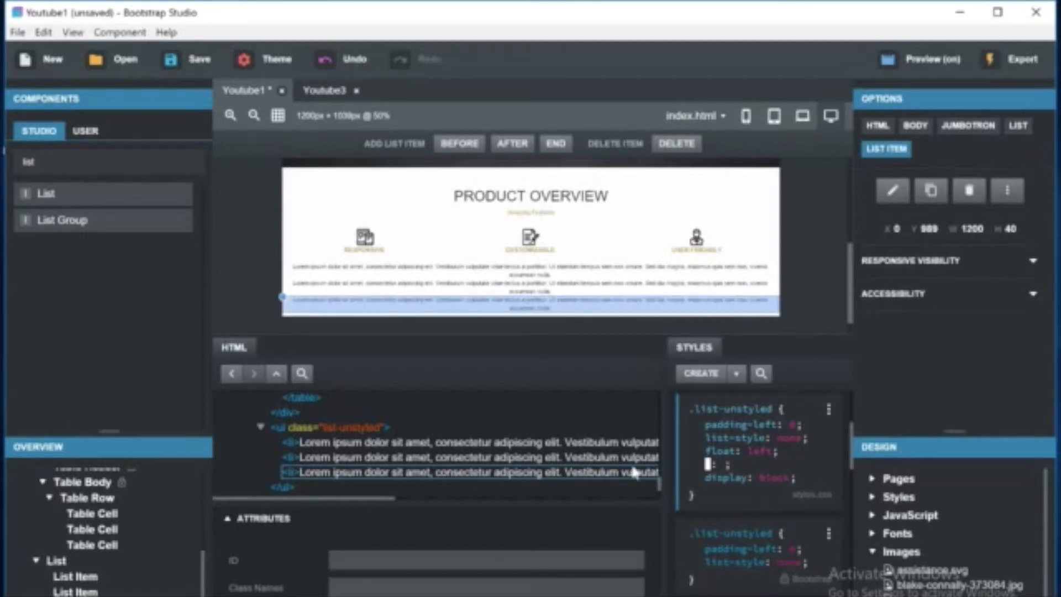
click(627, 423)
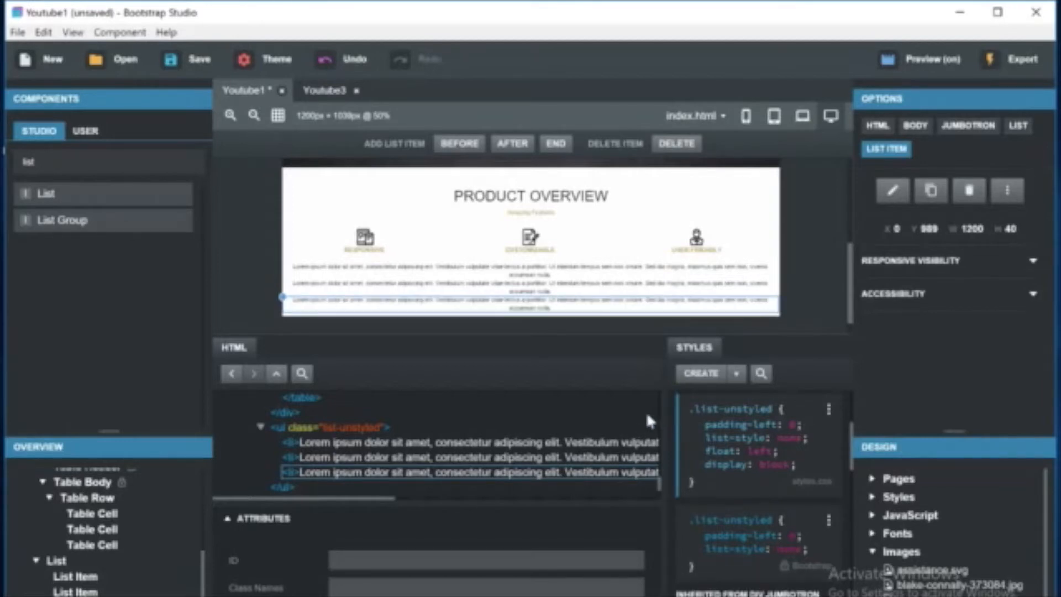
click(308, 446)
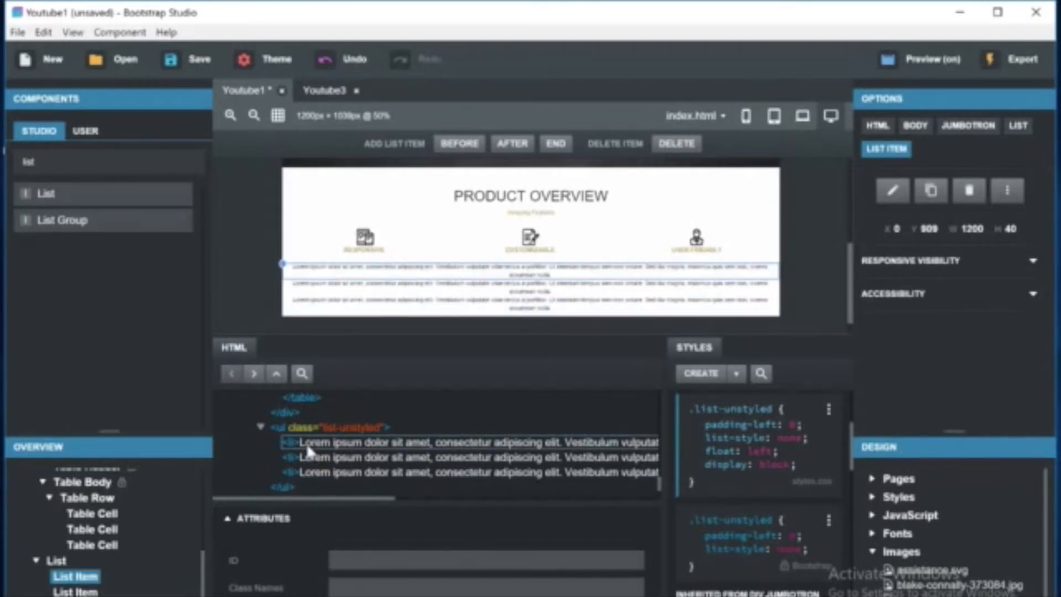
key(BackSpace)
key(BackSpace)
key(Tab)
text(desed)
key(BackSpace)
key(BackSpace)
text(c)
key(Return)
click(331, 458)
click(354, 587)
text(desc)
key(Return)
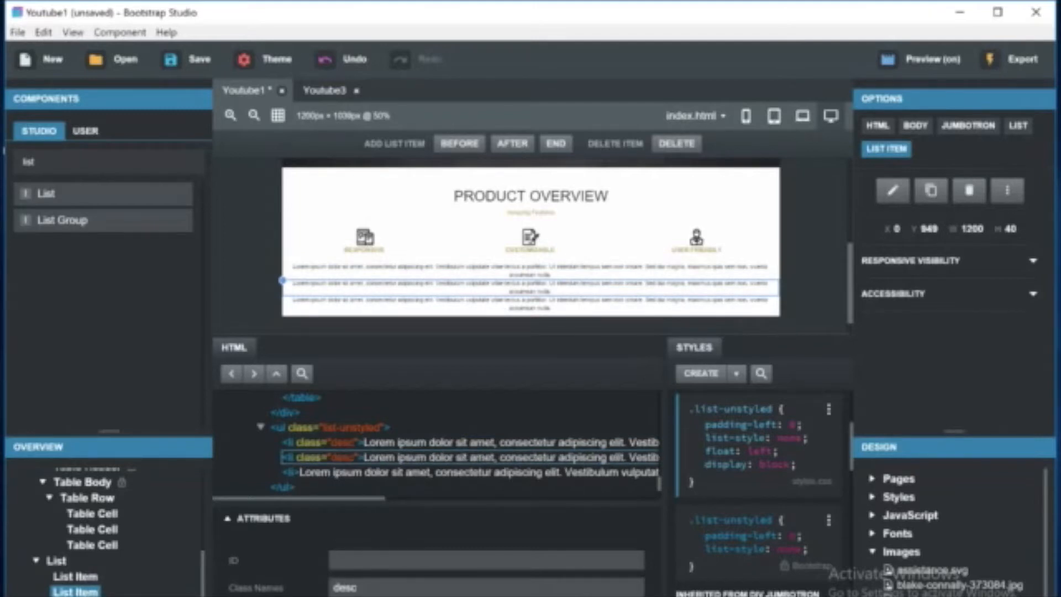
click(334, 474)
click(354, 587)
text(desc)
key(Return)
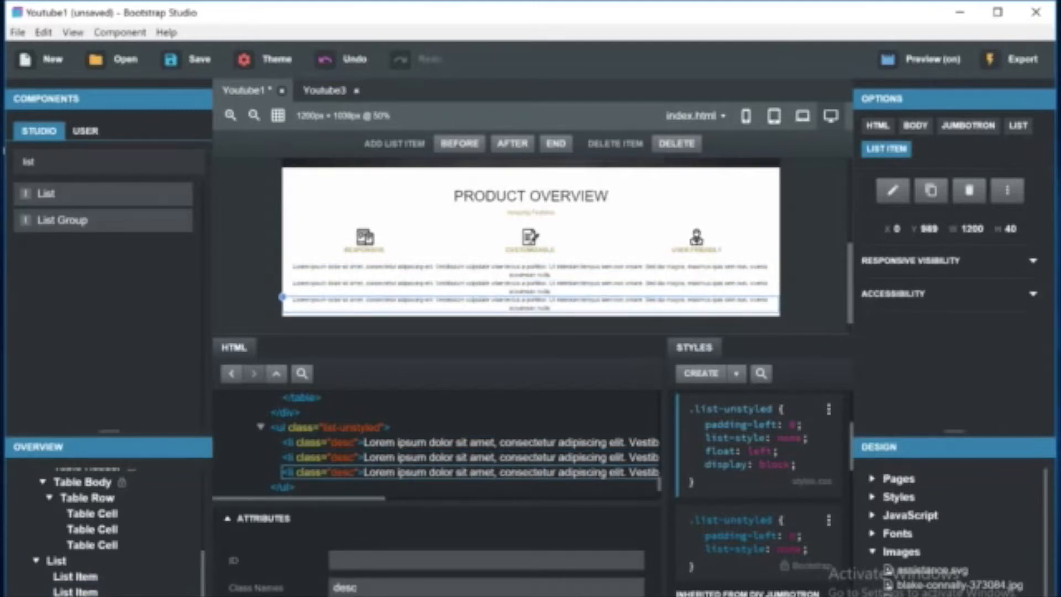
Create an li.desc style rule and add float: left to it.
click(708, 378)
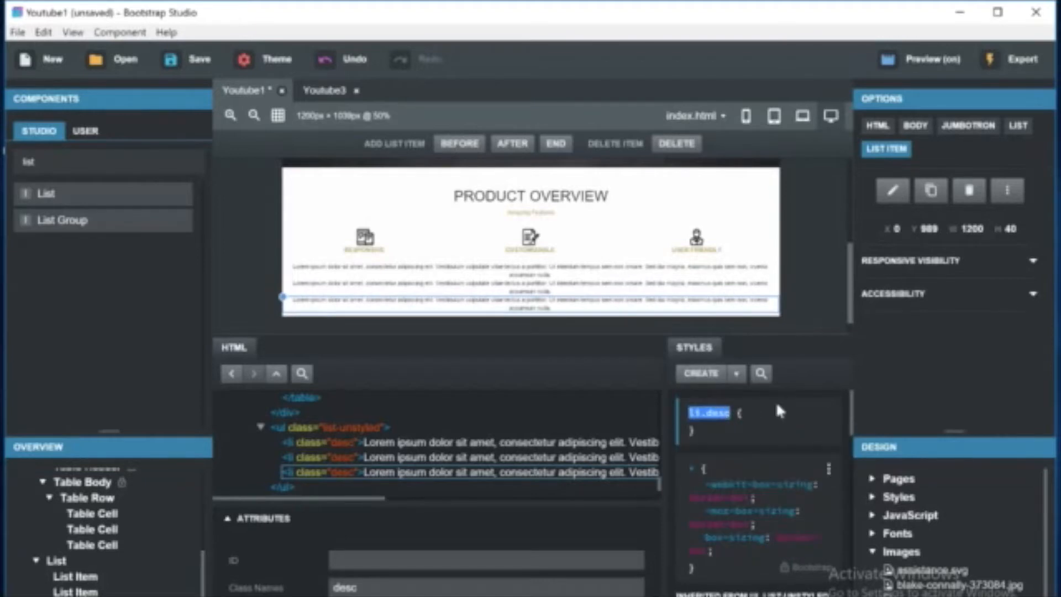
key(Return)
text(f)
key(Escape)
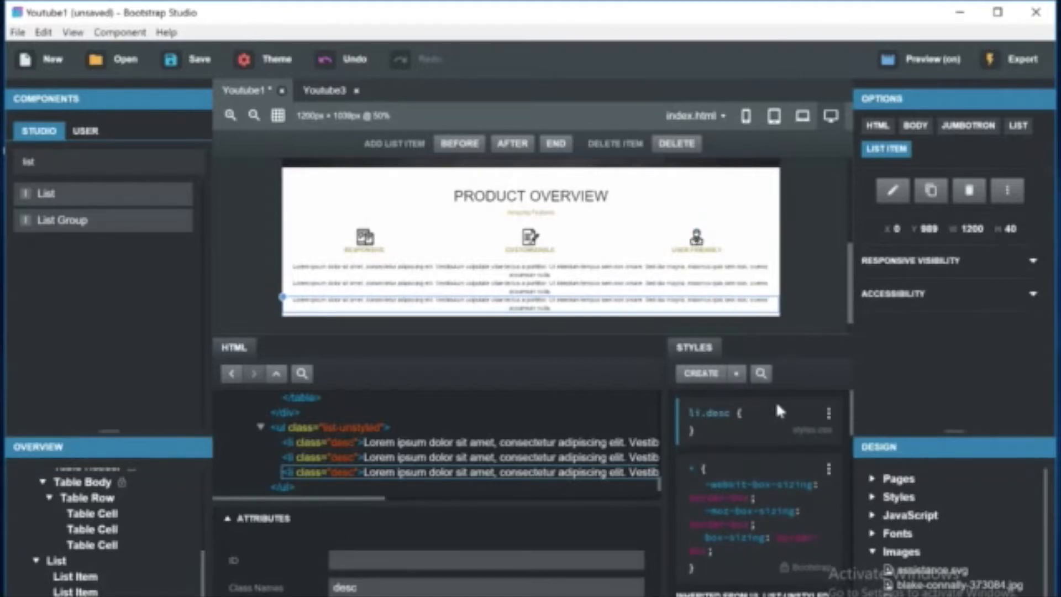
click(758, 410)
text(flo: ;)
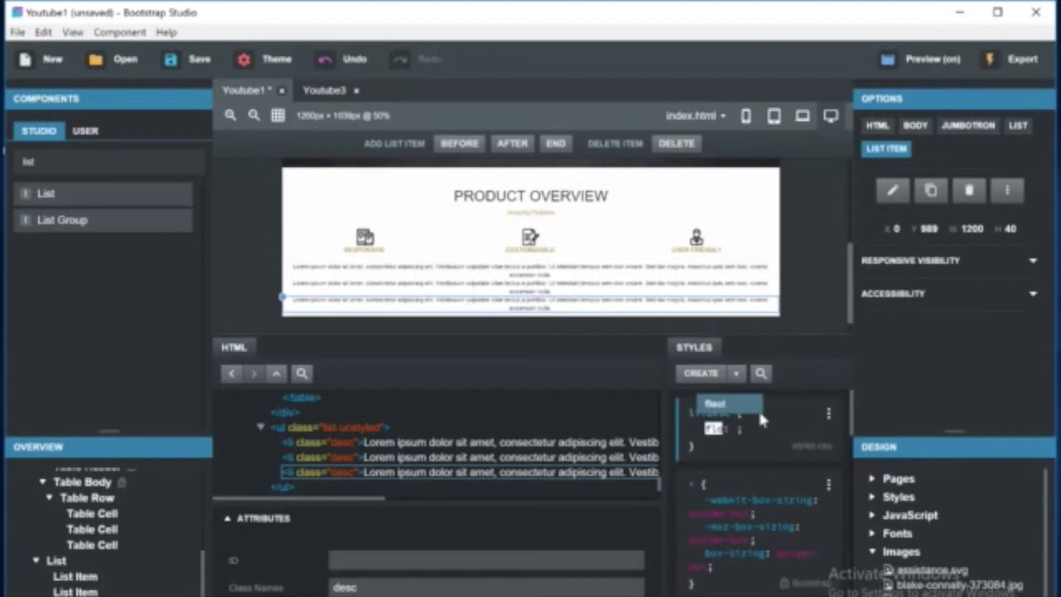
key(Return)
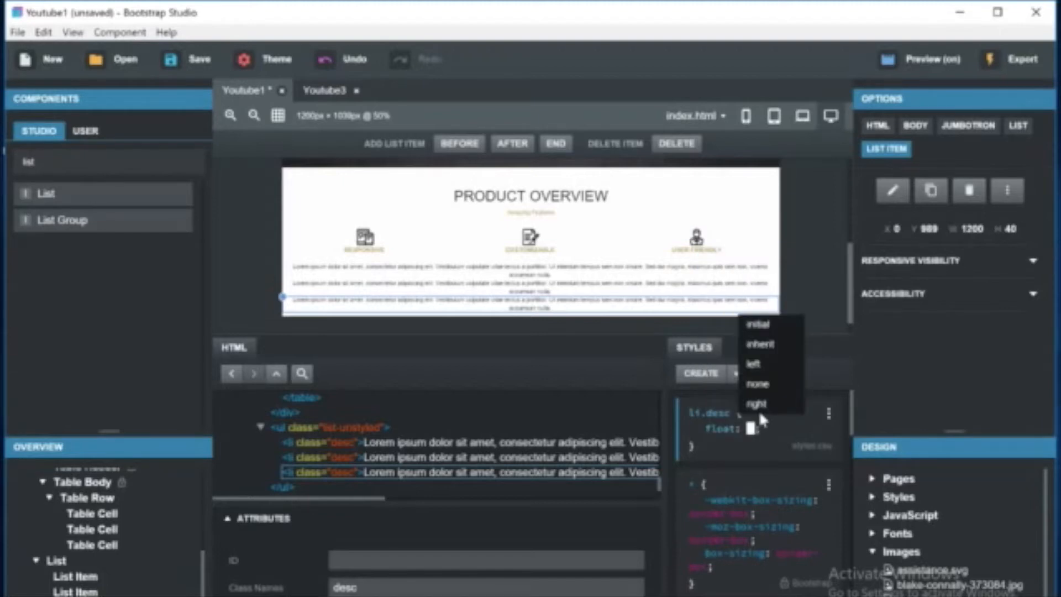
text(lef)
key(Return)
key(Return)
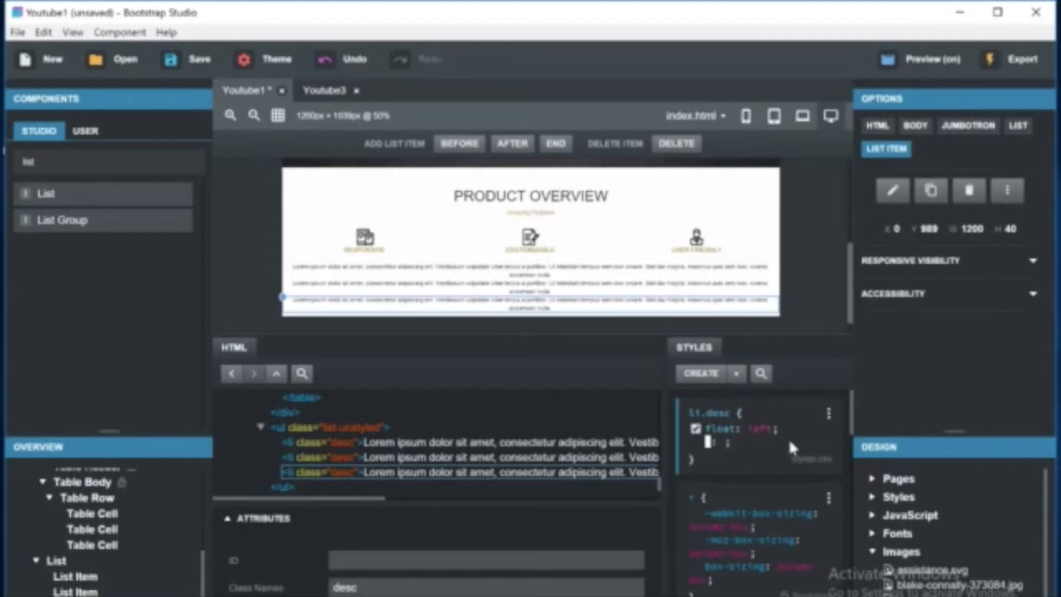
key(Escape)
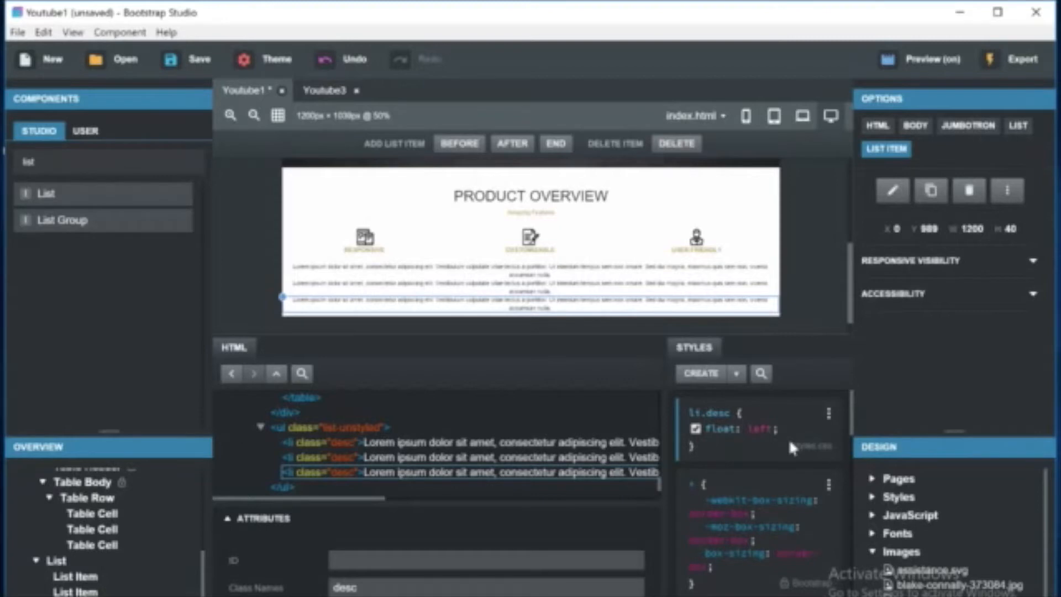
Add width 25% and margin-left 5% to the li.desc rule.
click(779, 426)
text(w)
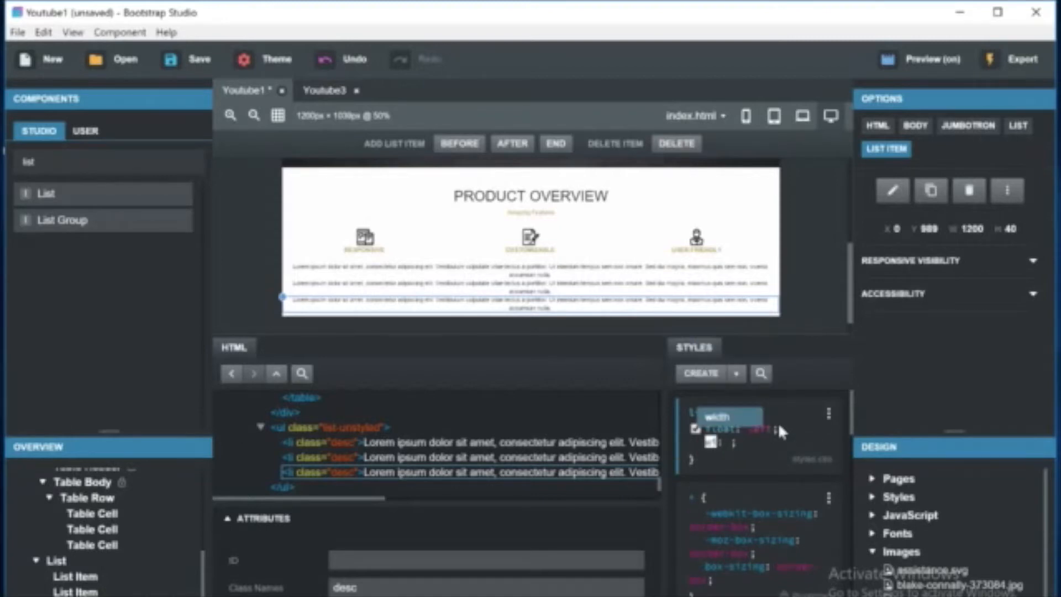
key(Return)
text(25)
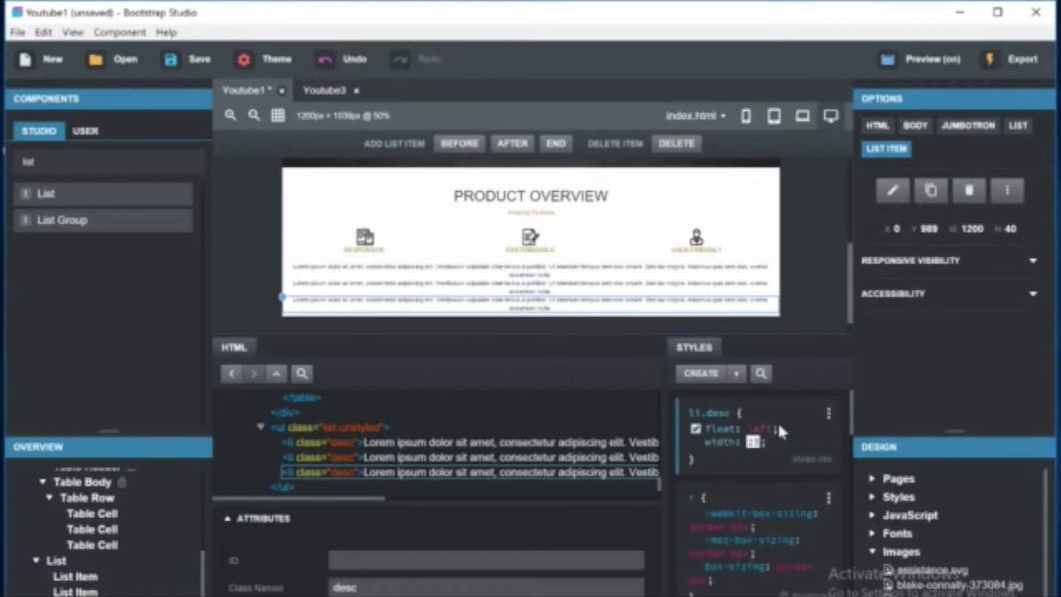
text(%)
key(Return)
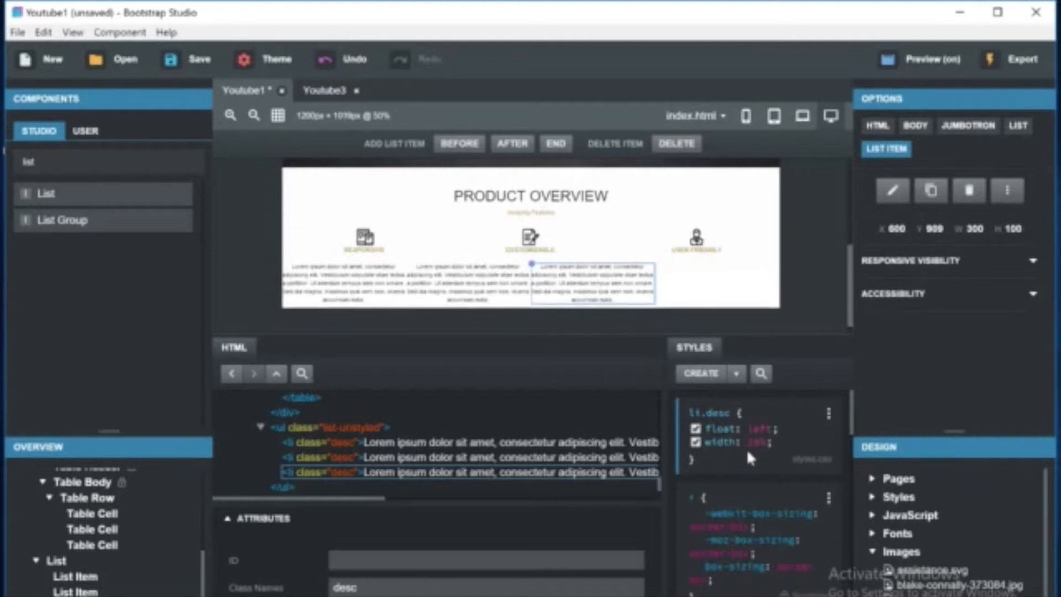
click(777, 436)
text(margin)
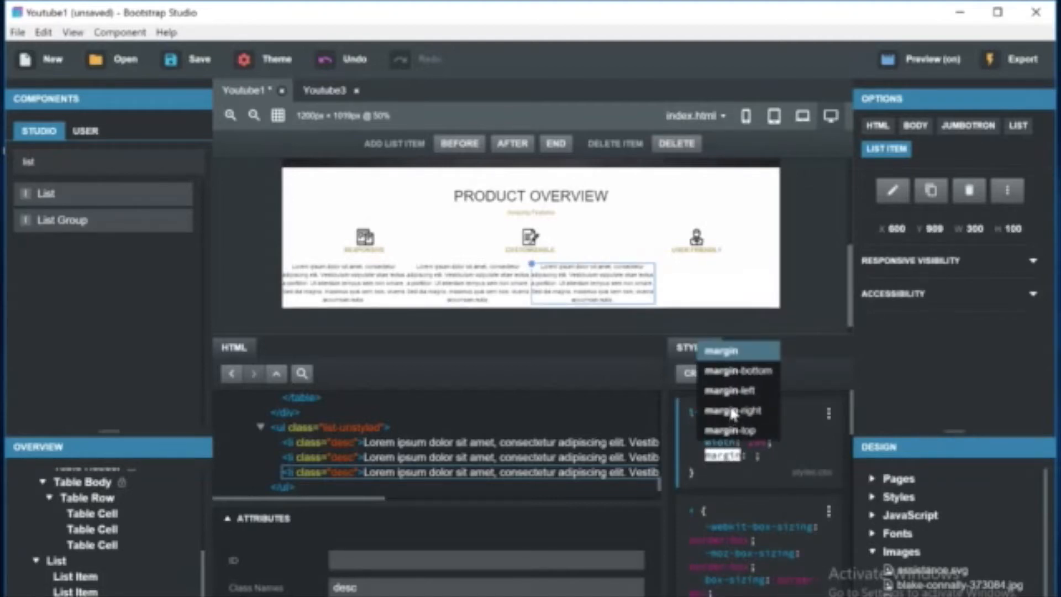
click(725, 389)
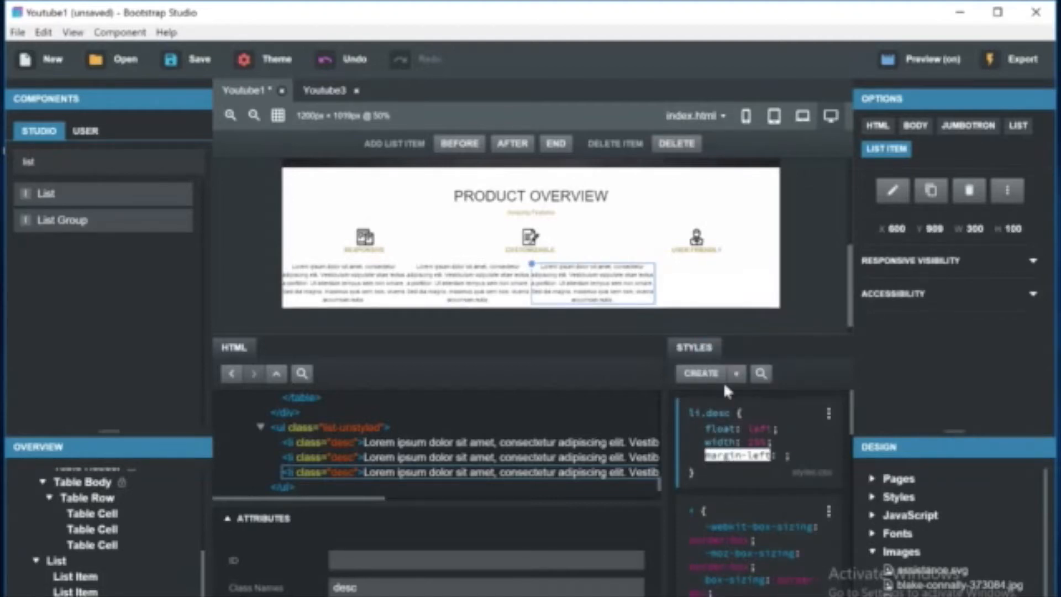
key(Tab)
text(10%)
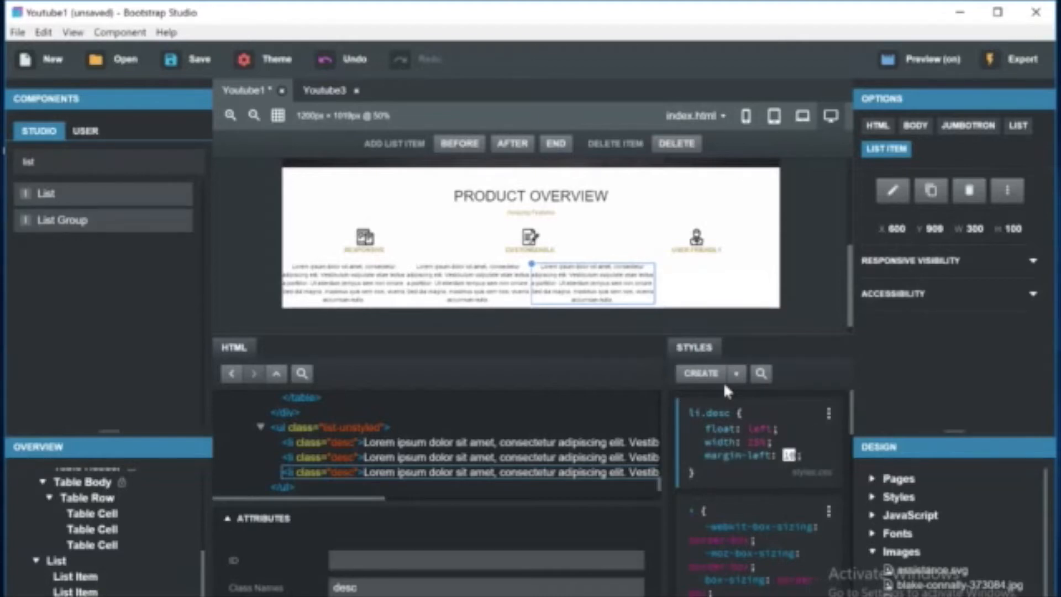
text(0)
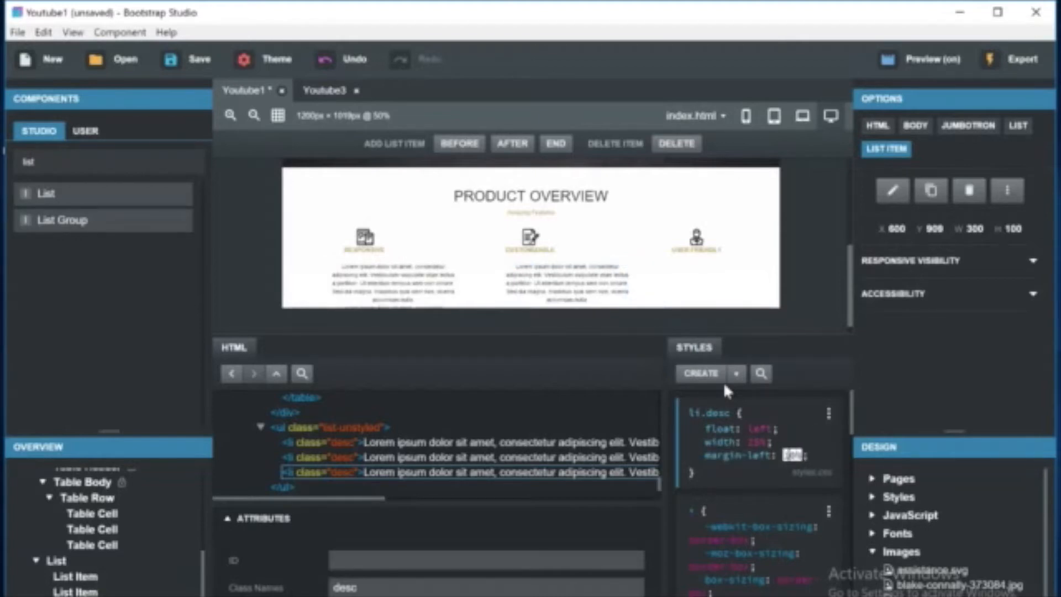
text(%)
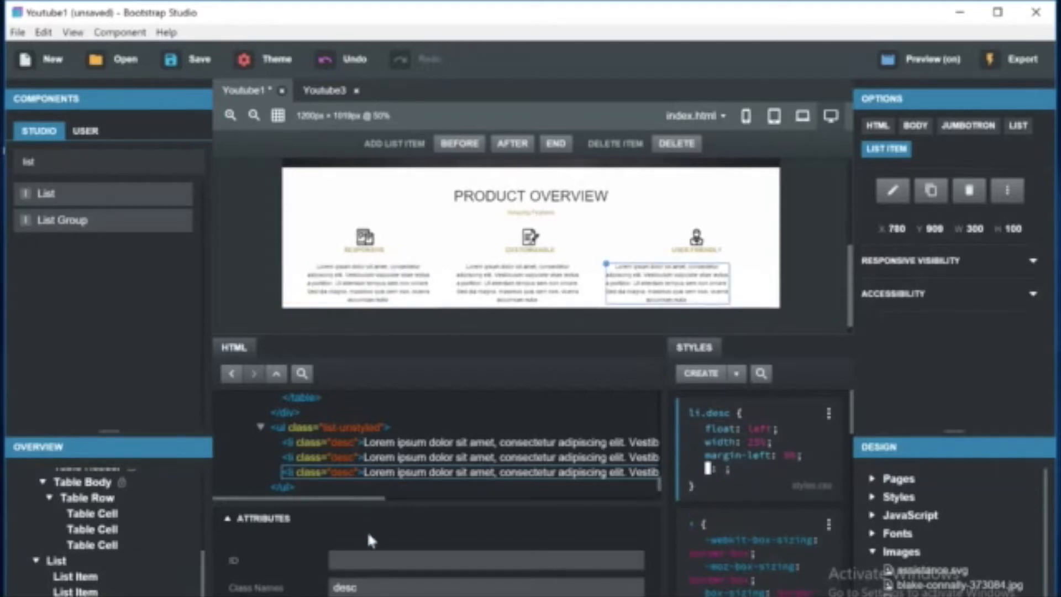
Give the middle list item the ID desc2.
click(518, 281)
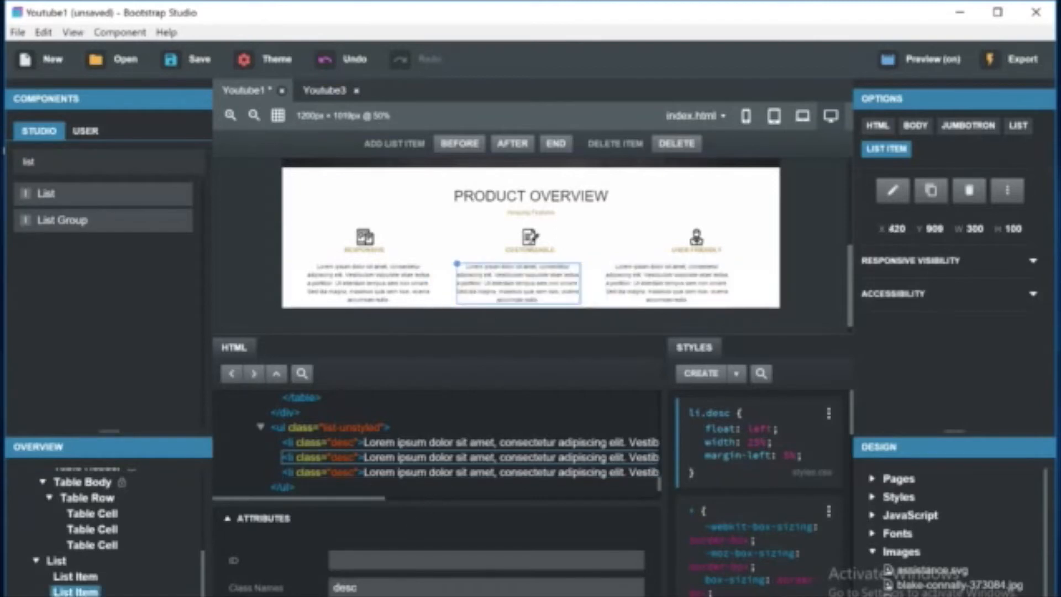
click(334, 559)
key(Return)
key(Escape)
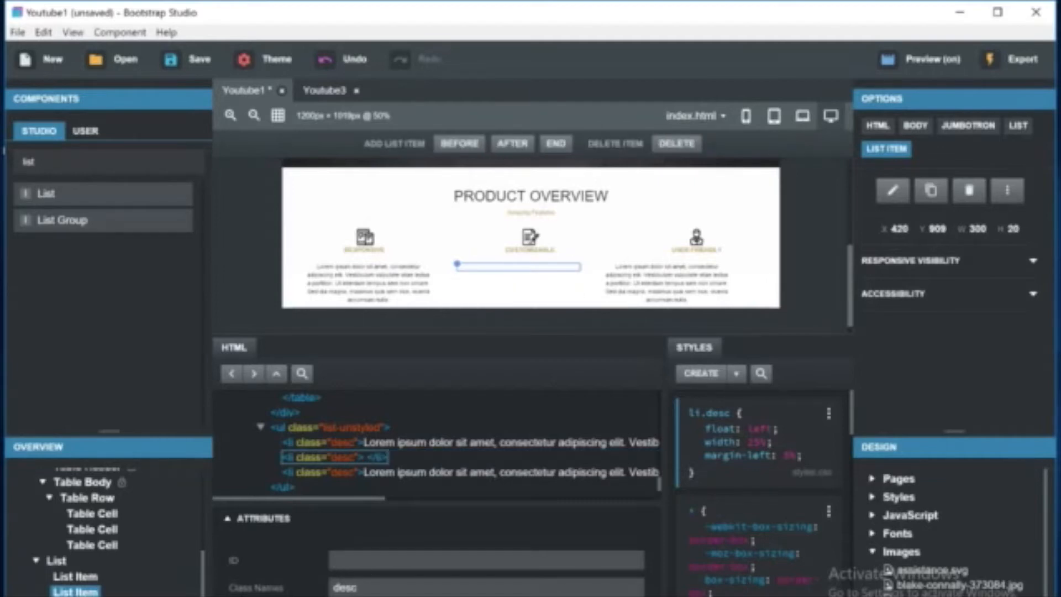
key(ctrl+z)
text(index)
key(ctrl+z)
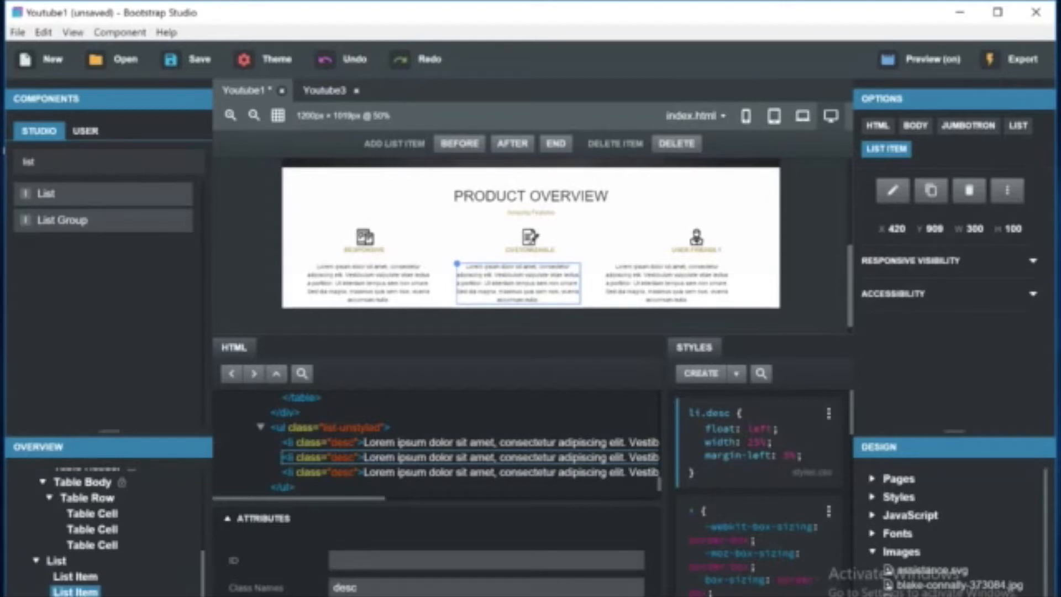
text(desc2)
key(Return)
Try to give the third list item the ID desc3.
click(666, 276)
click(354, 568)
text(desc3)
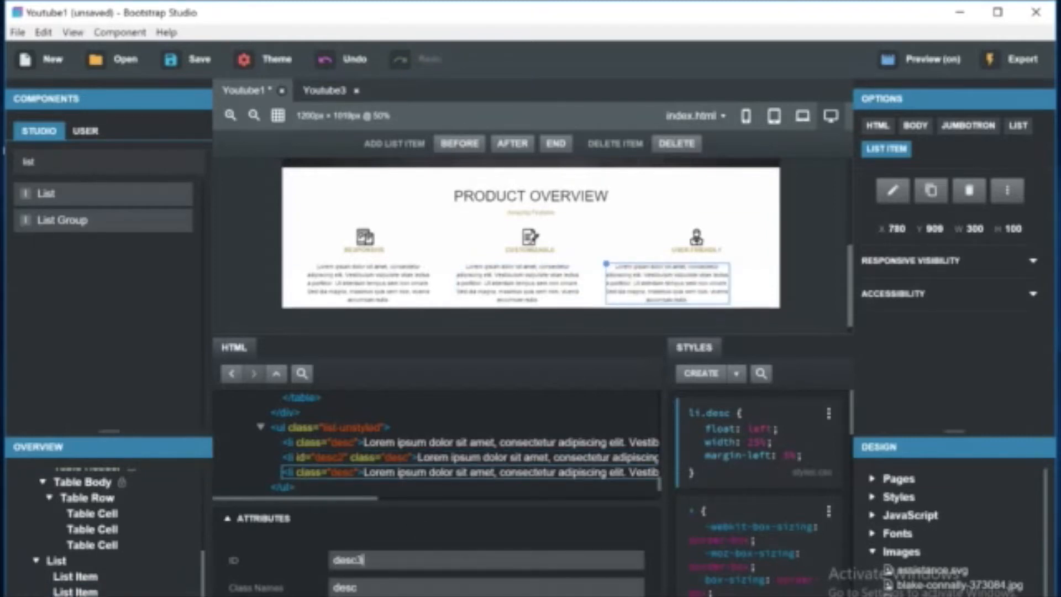
Create an li#desc2.desc rule for the middle item with margin-left set to 7%.
click(550, 274)
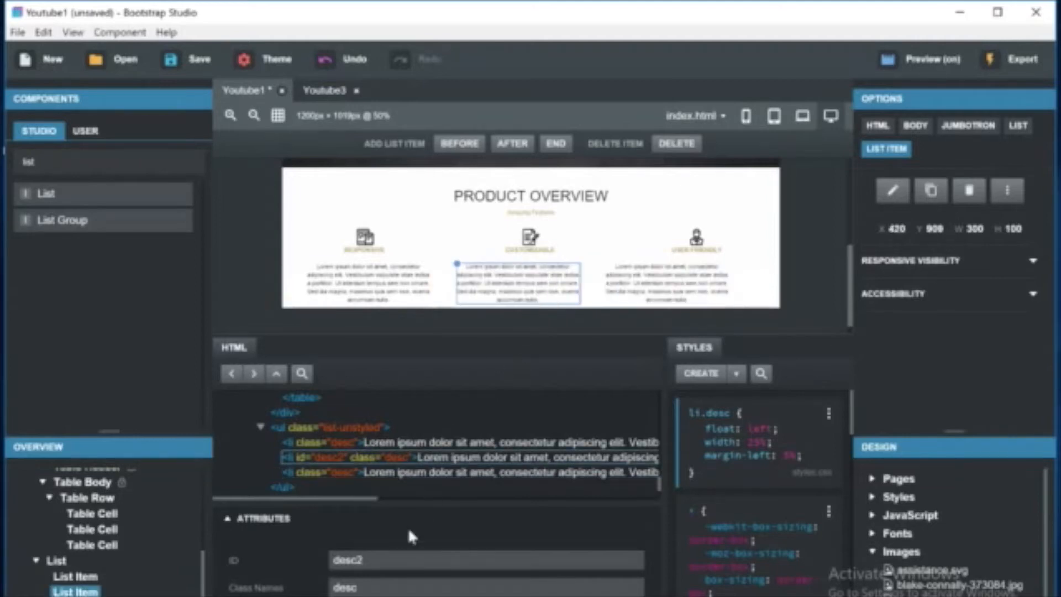
click(704, 376)
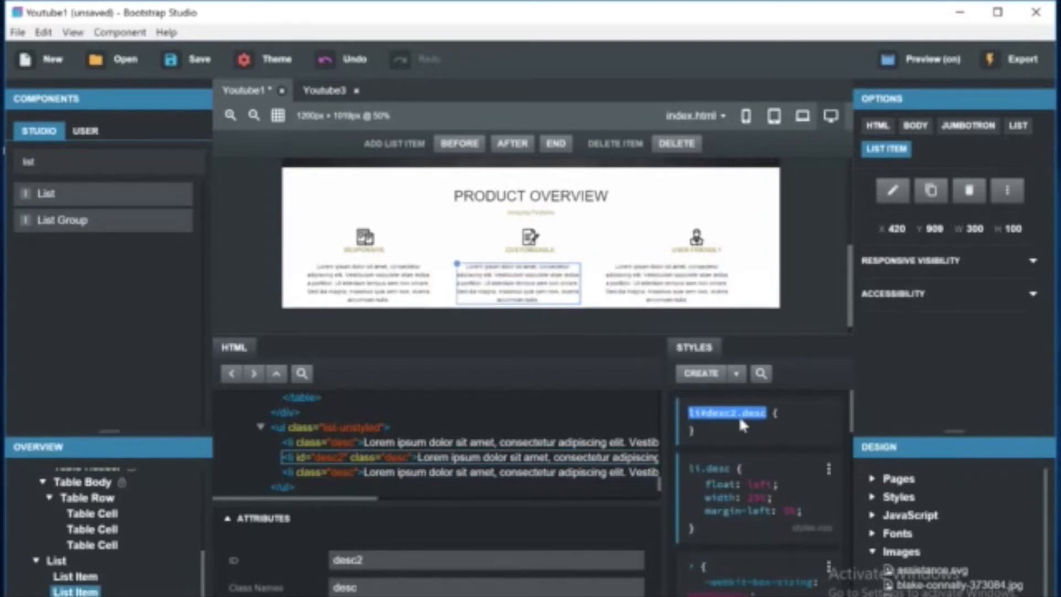
key(Return)
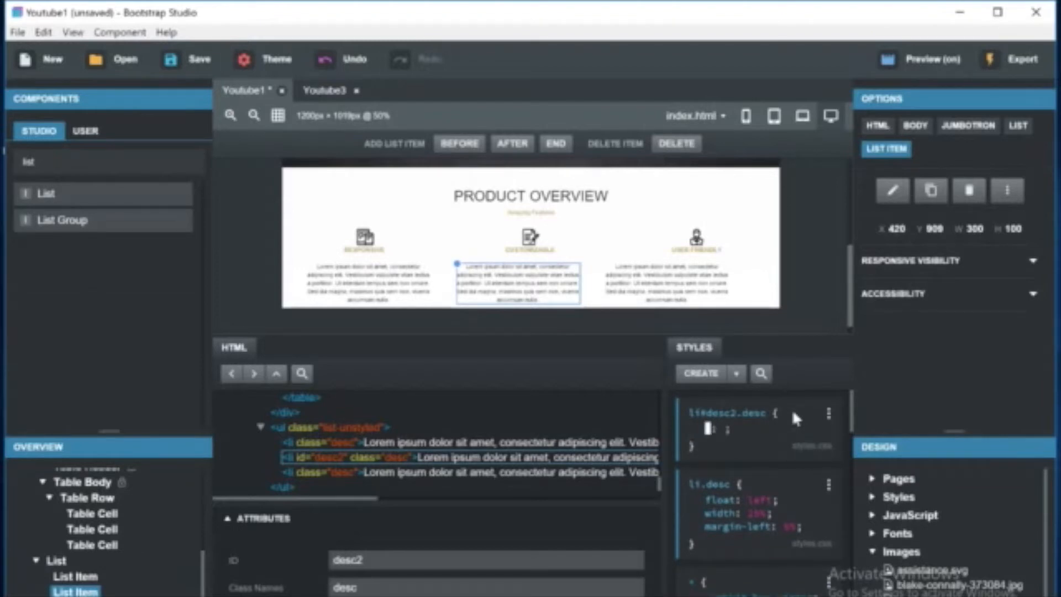
text(margin)
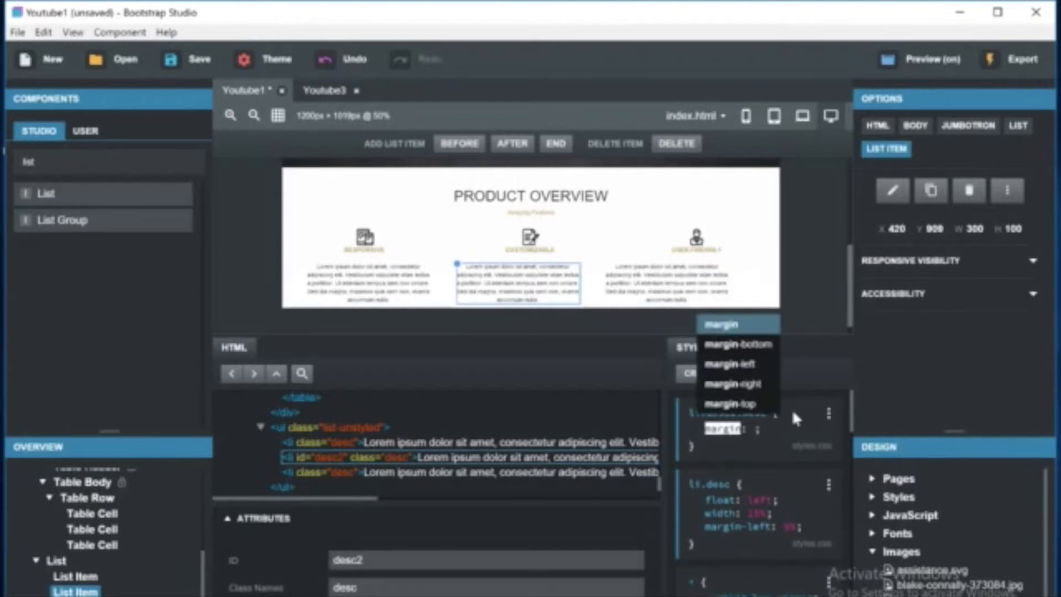
text(-left)
key(Return)
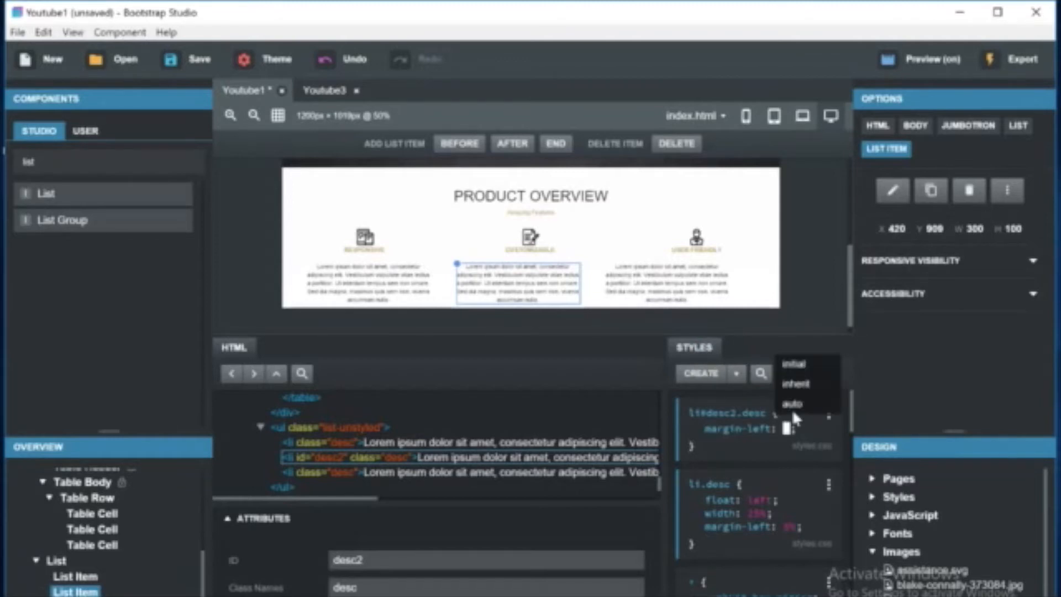
text(1)
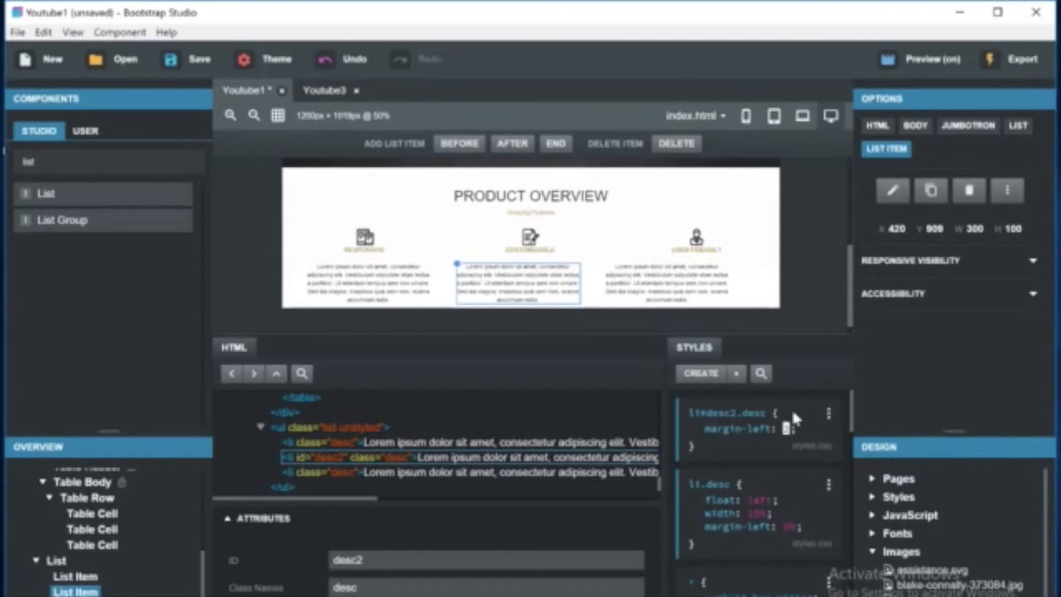
text(%)
key(Up)
key(Up)
key(Up)
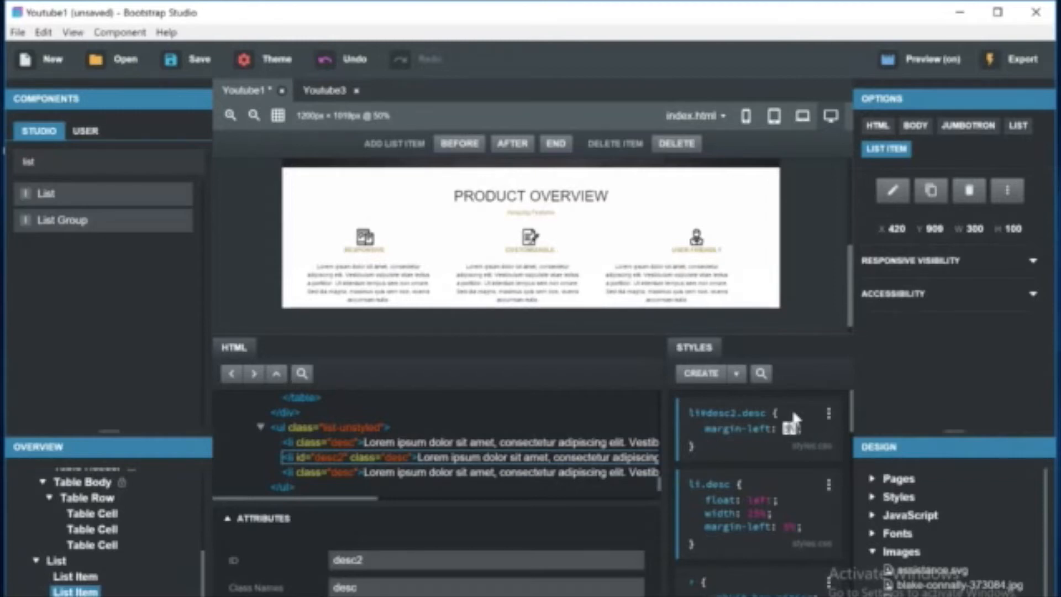
key(Return)
key(Return)
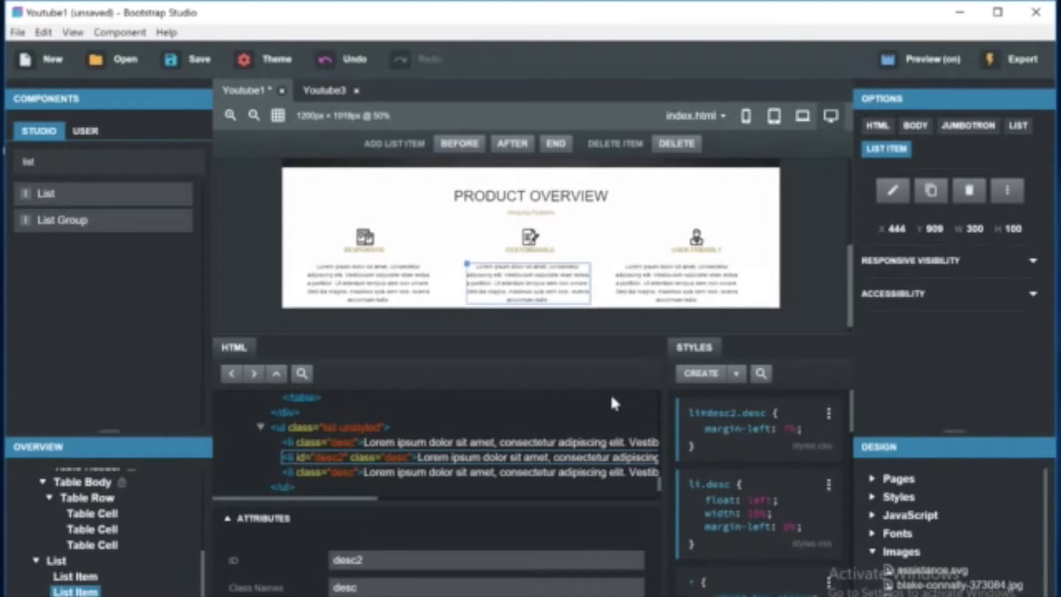
click(684, 283)
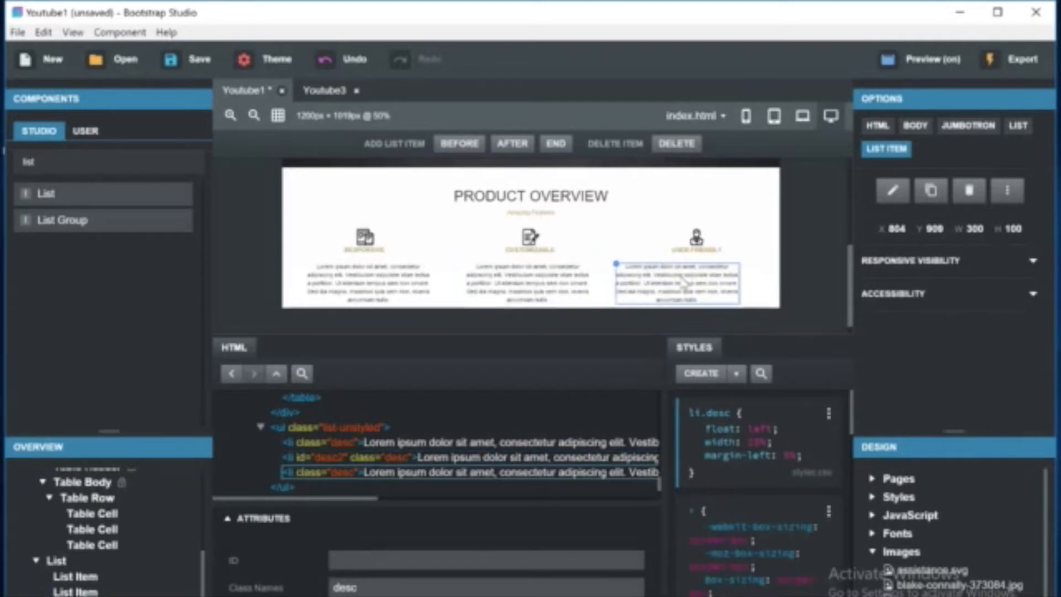
click(700, 374)
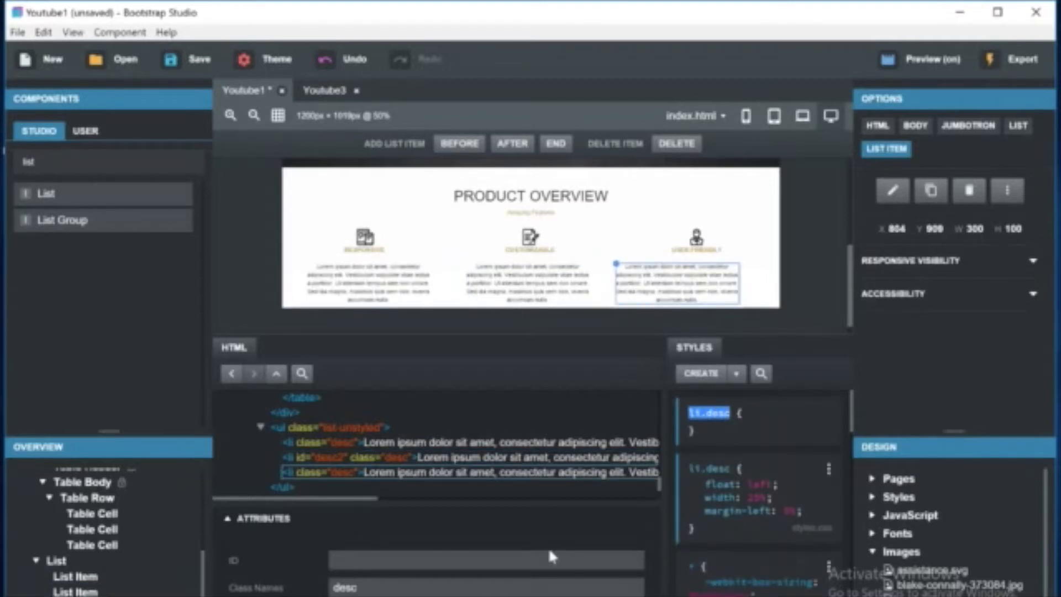
click(785, 419)
click(794, 438)
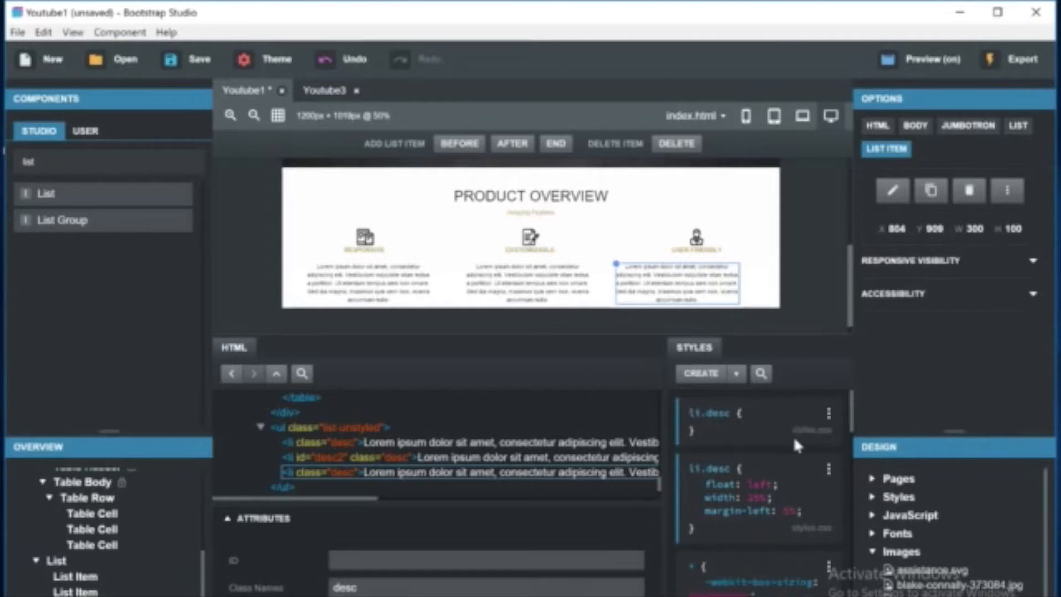
click(828, 412)
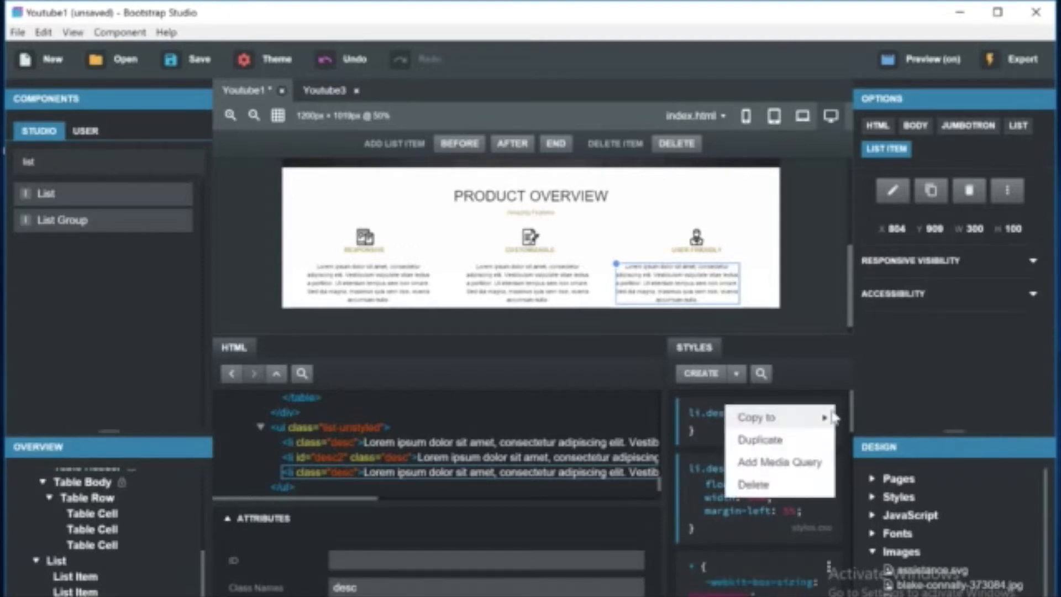
click(747, 485)
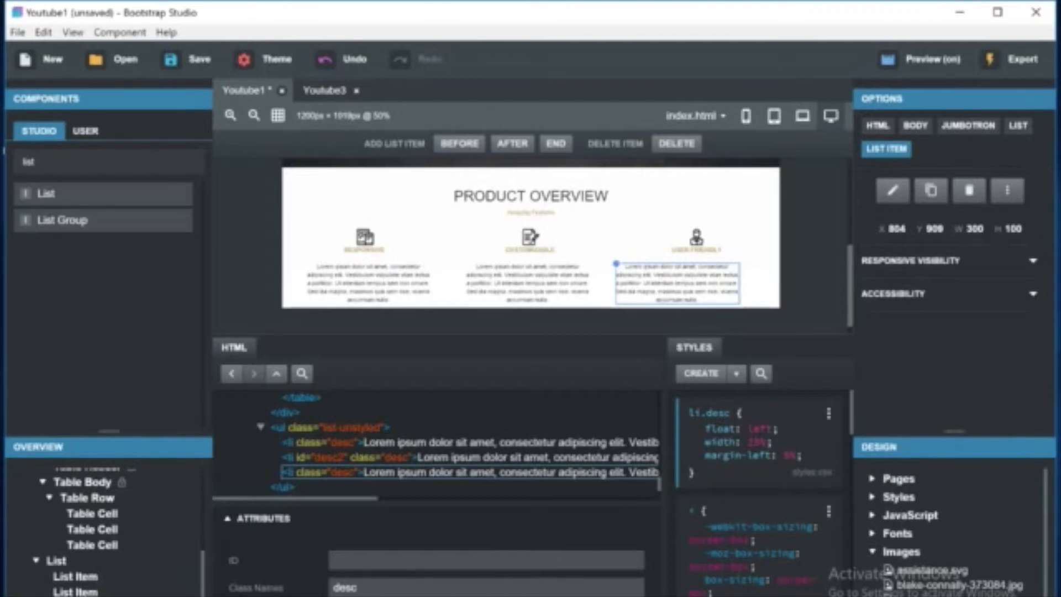
Give the third list item the ID desc3.
text(desc3)
key(Return)
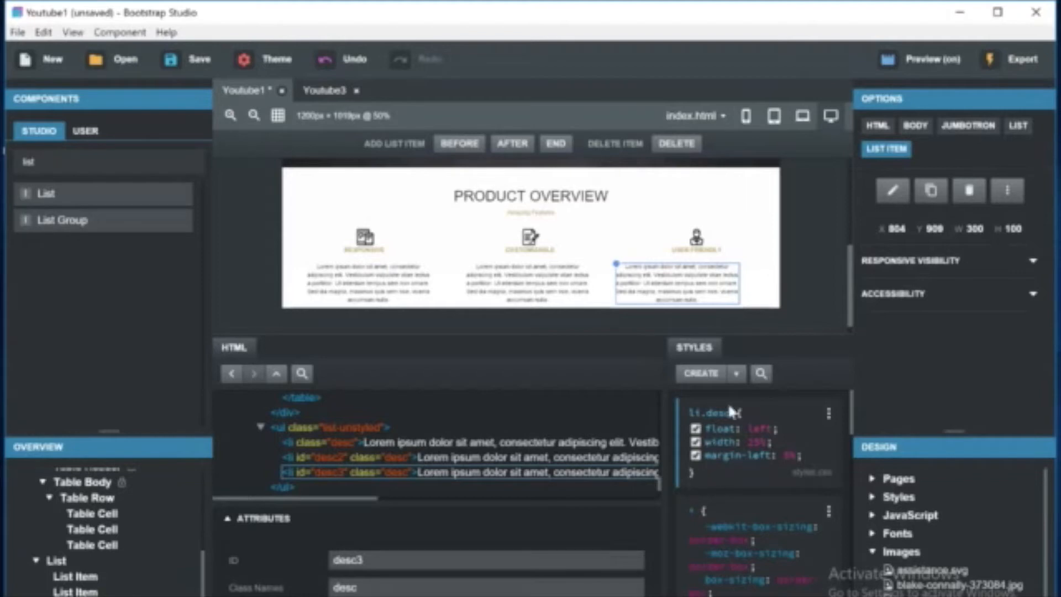
Create an li#desc3.desc rule for the third item with margin-left set to 8%.
click(701, 373)
key(Return)
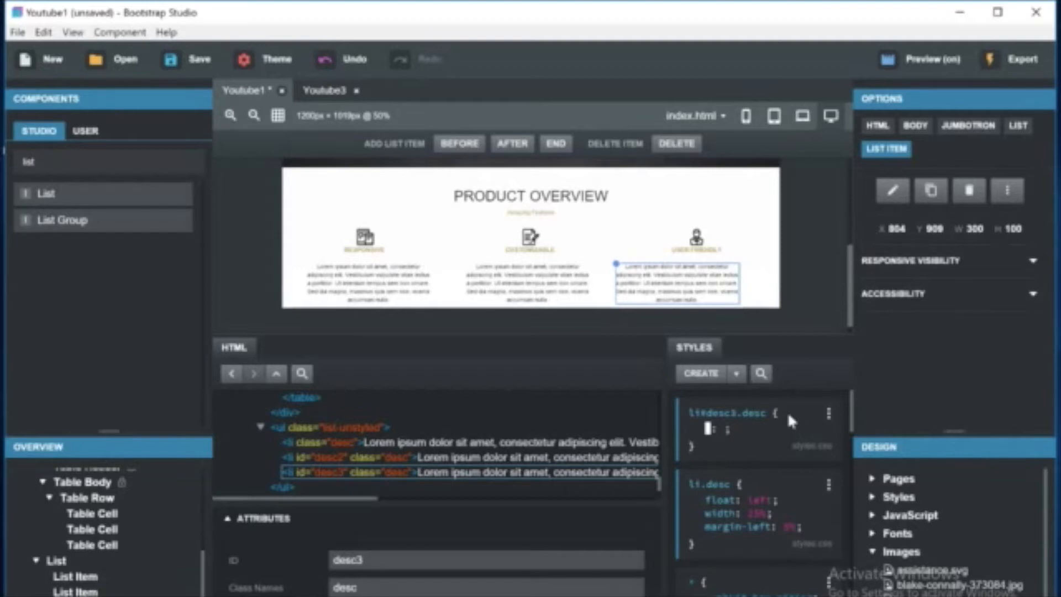
text(a)
key(BackSpace)
text(margin)
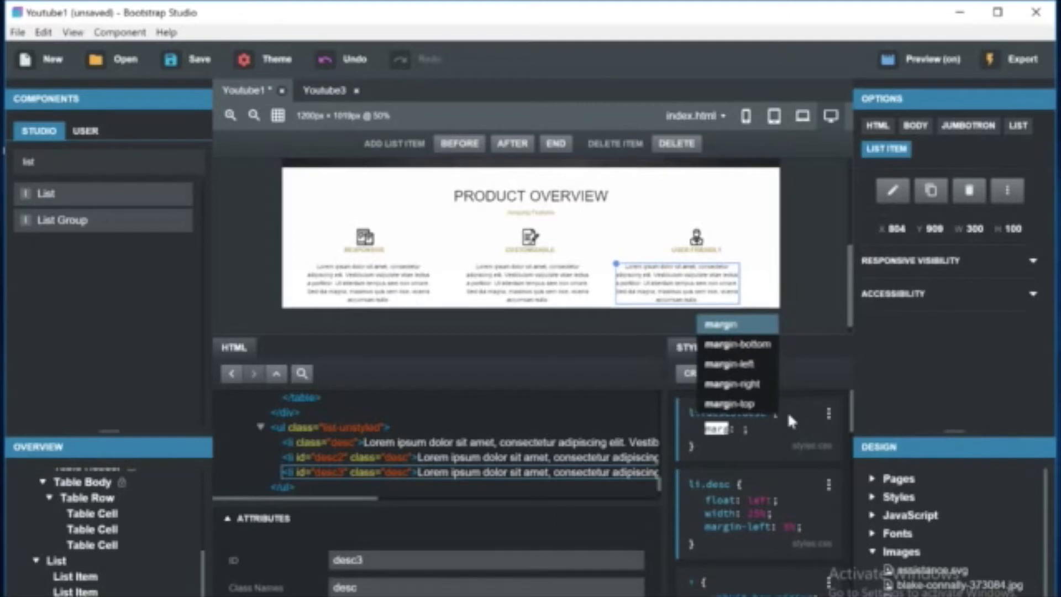
key(Down)
key(Down)
key(Return)
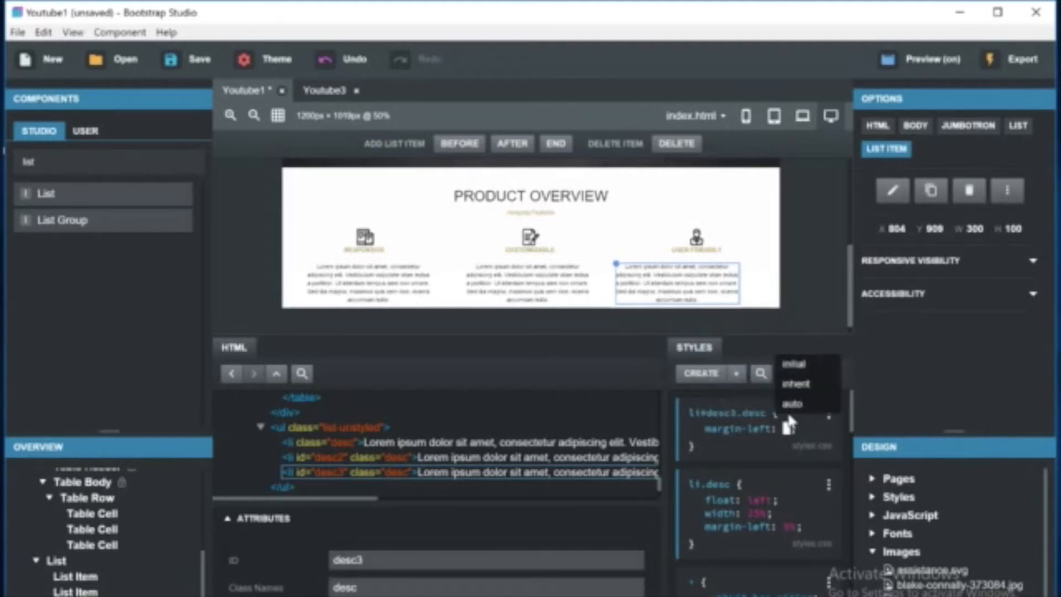
text(1%)
key(Left)
key(BackSpace)
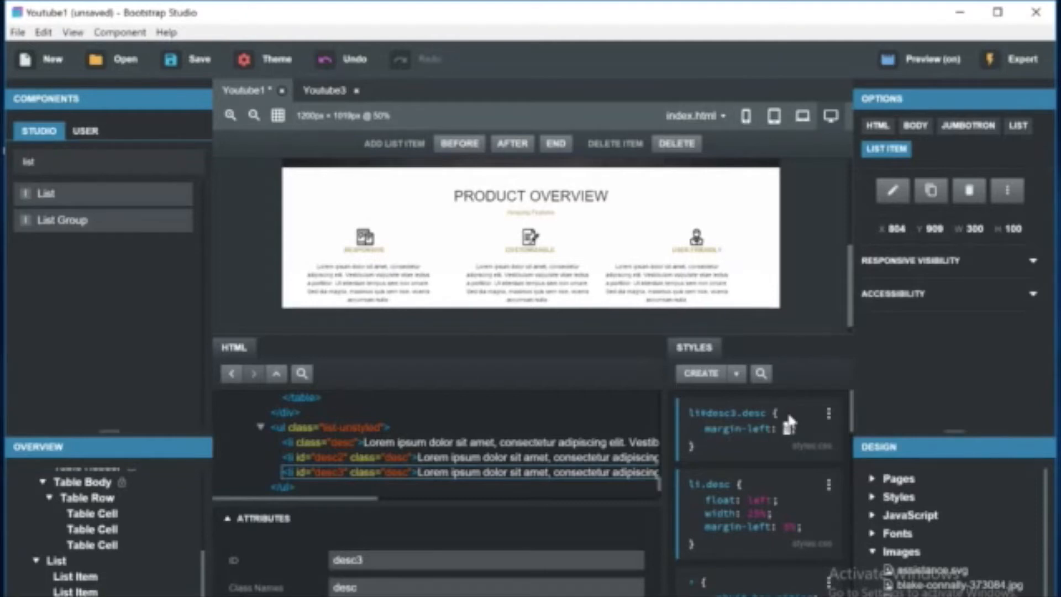
text(6)
key(BackSpace)
text(7)
key(BackSpace)
text(8)
click(719, 276)
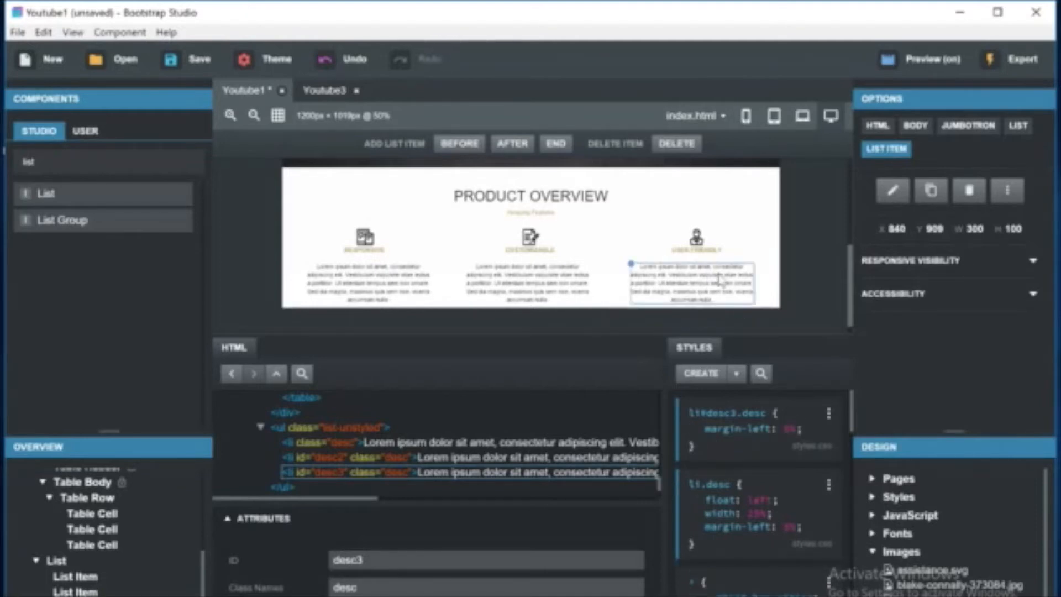
Change the li#desc3.desc margin-left to 8.5%.
scroll(779, 249, down, 1)
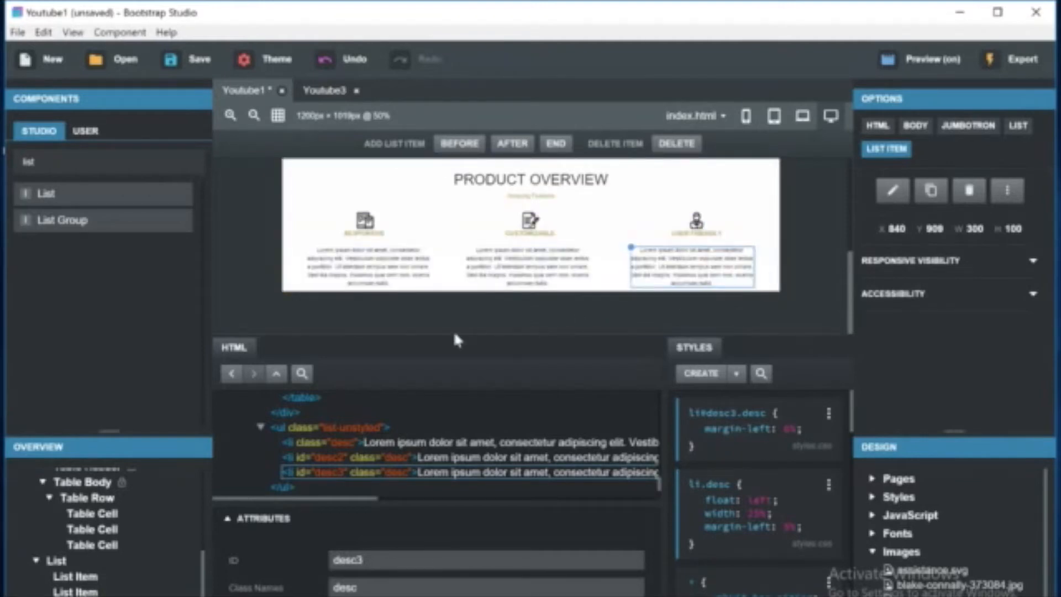
click(789, 432)
text(.5)
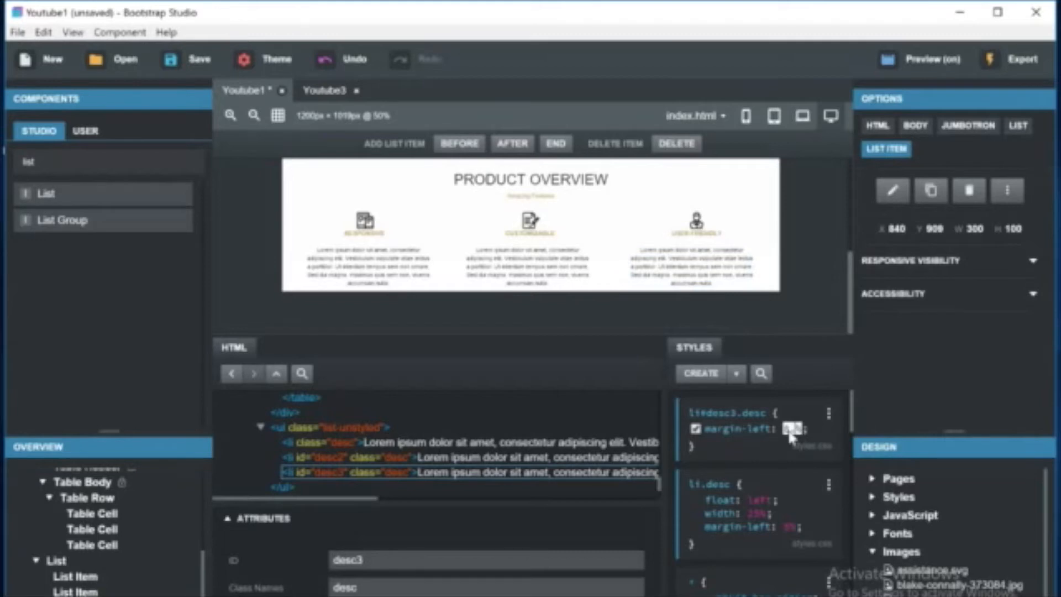
key(Return)
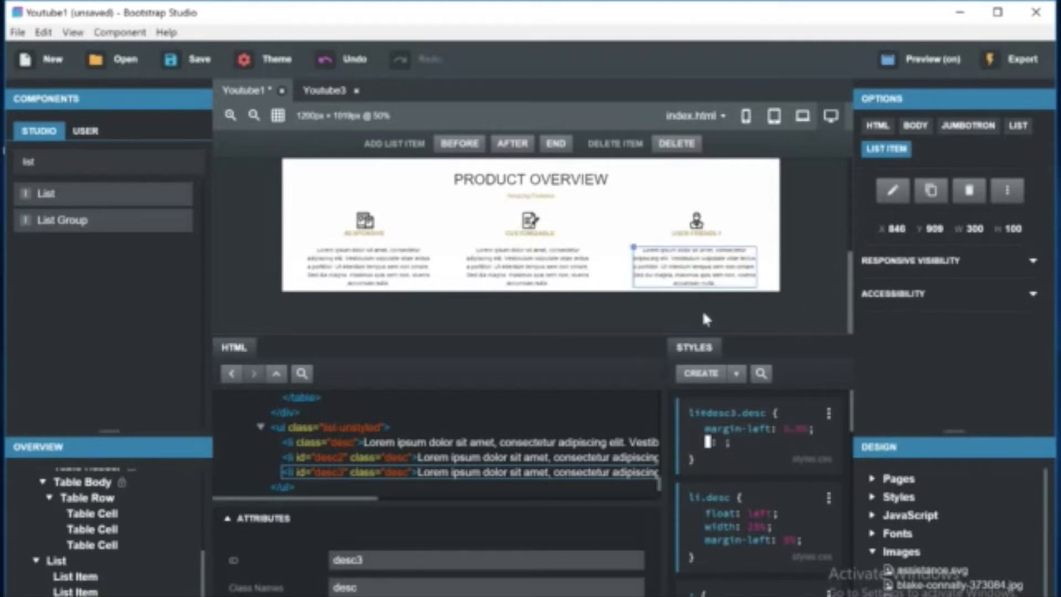
click(540, 314)
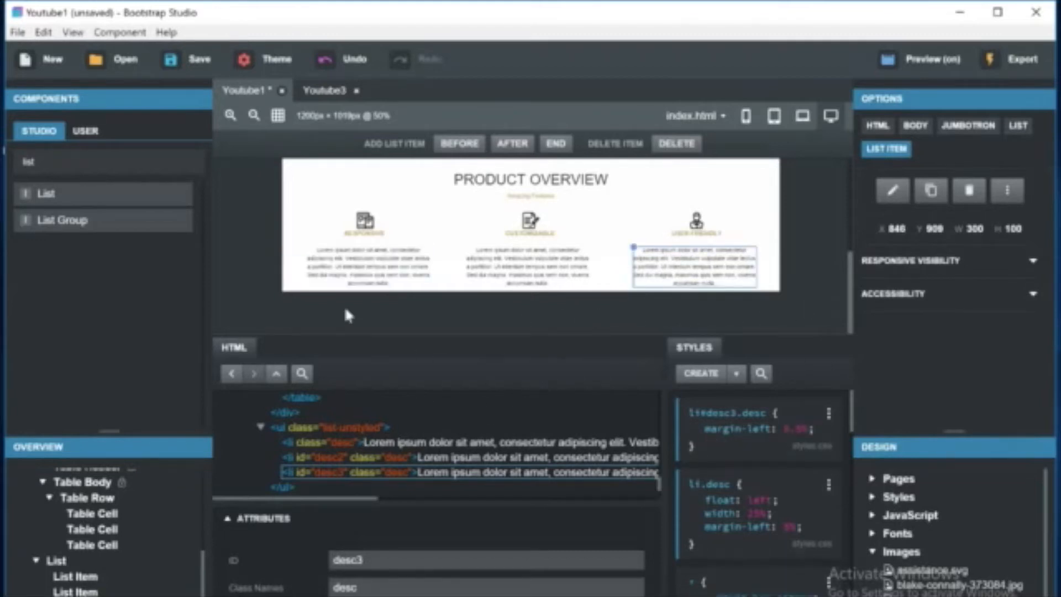
Check the description list at tablet, mobile and desktop preview sizes.
click(55, 561)
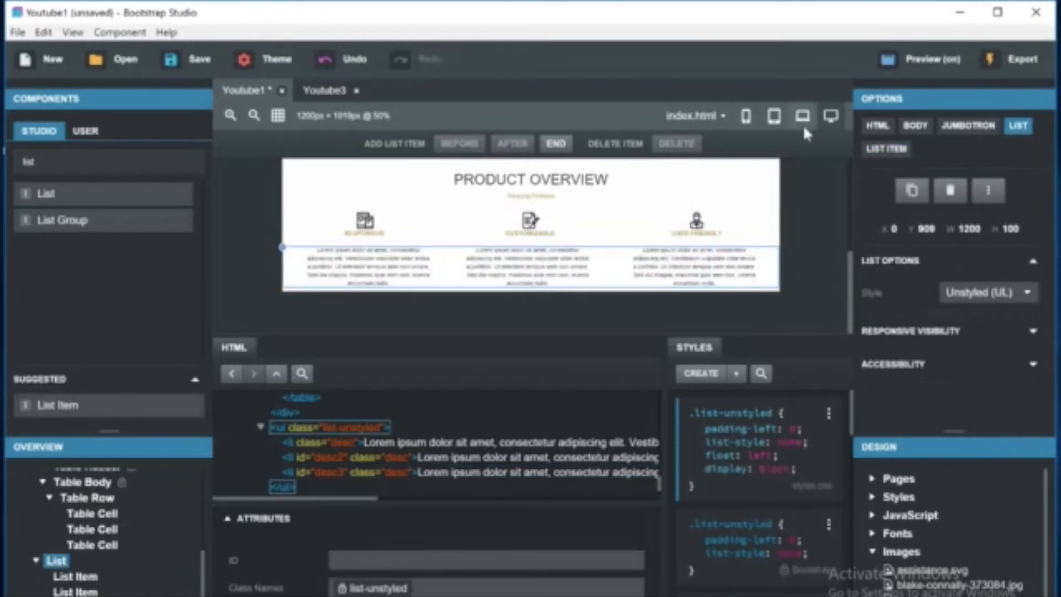
click(774, 117)
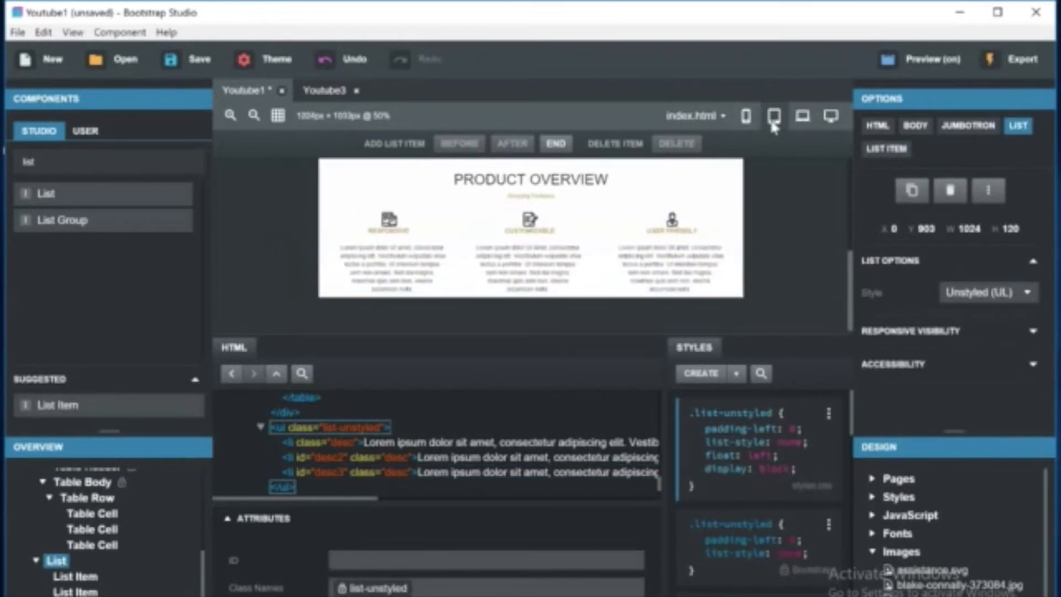
click(745, 119)
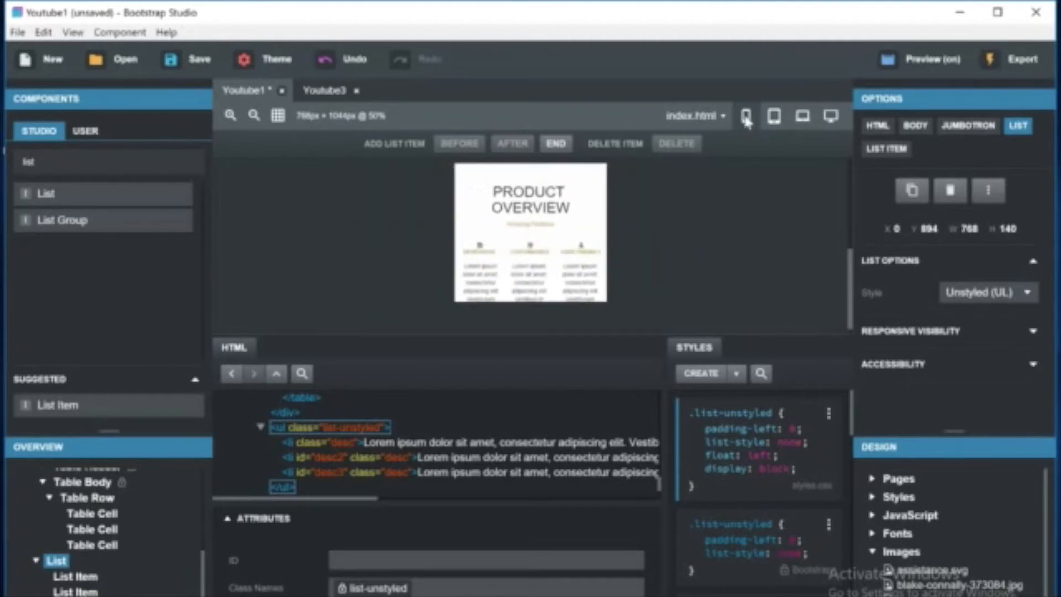
click(832, 117)
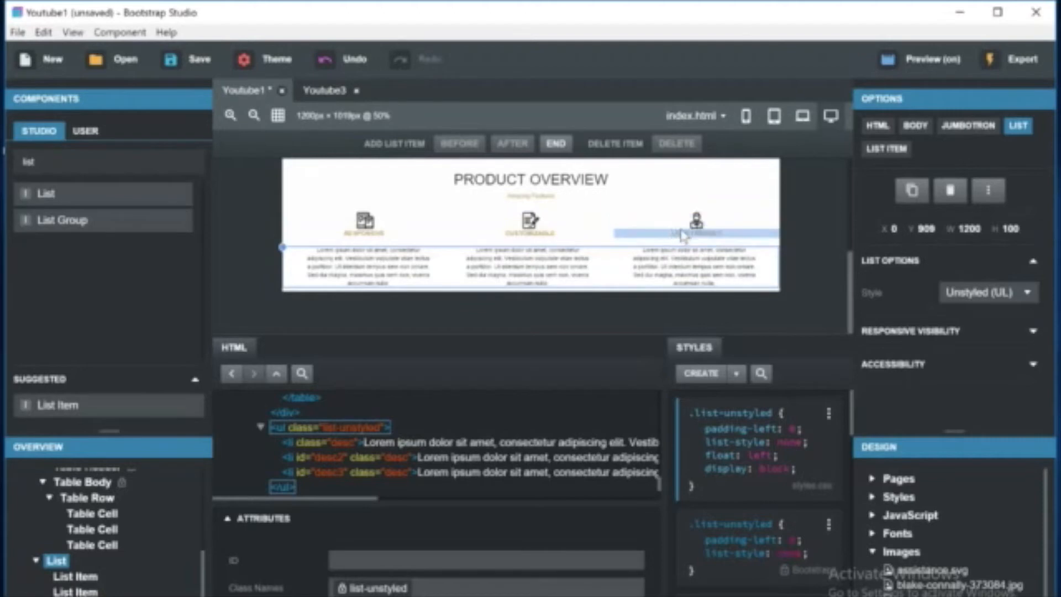
Compare the Product Overview section against the Lucid reference image.
click(49, 496)
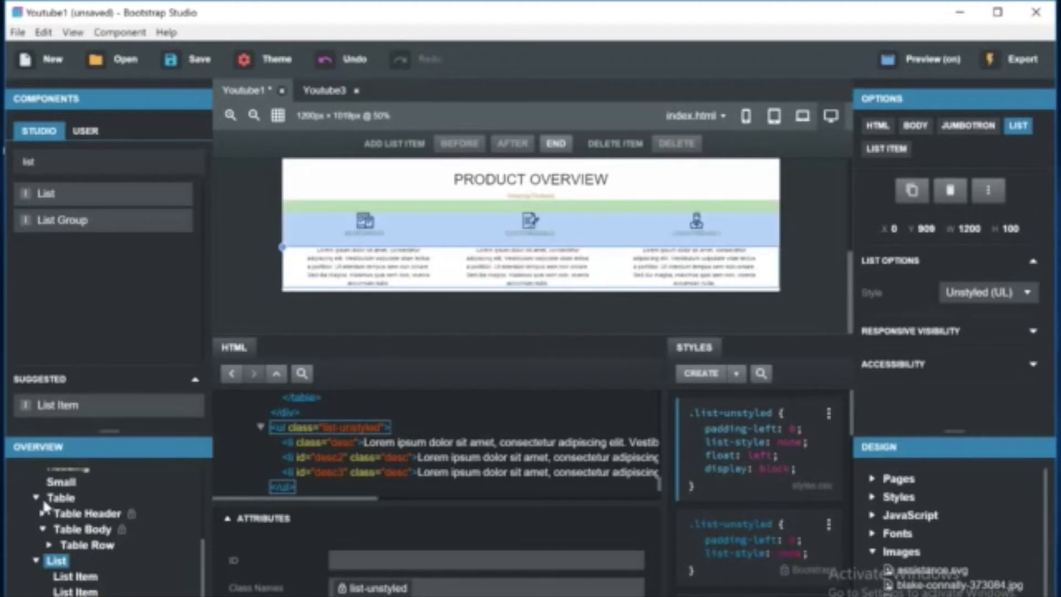
click(36, 501)
scroll(40, 500, up, 3)
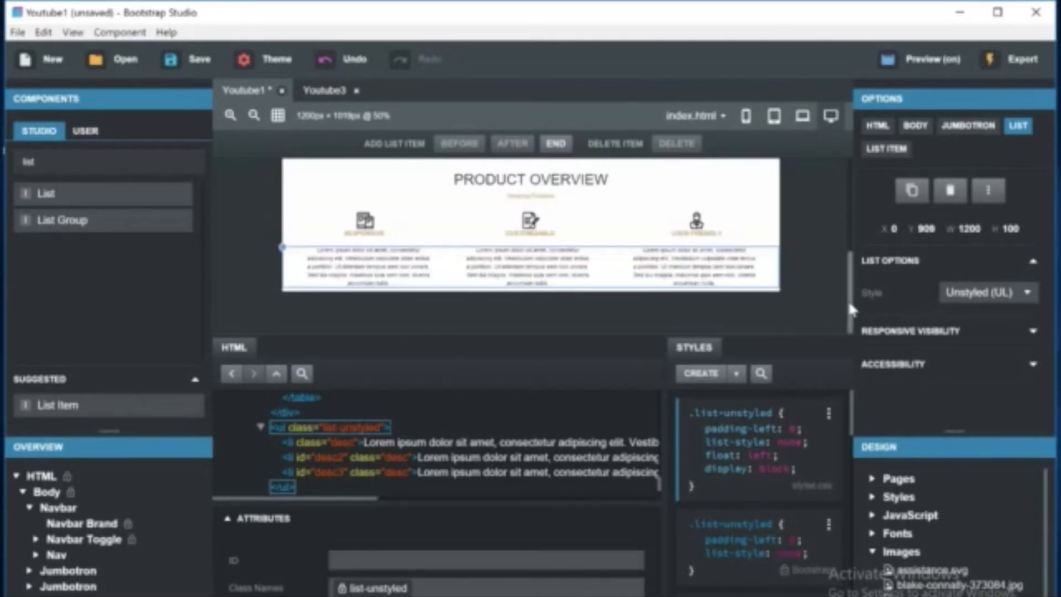
scroll(851, 298, up, 2)
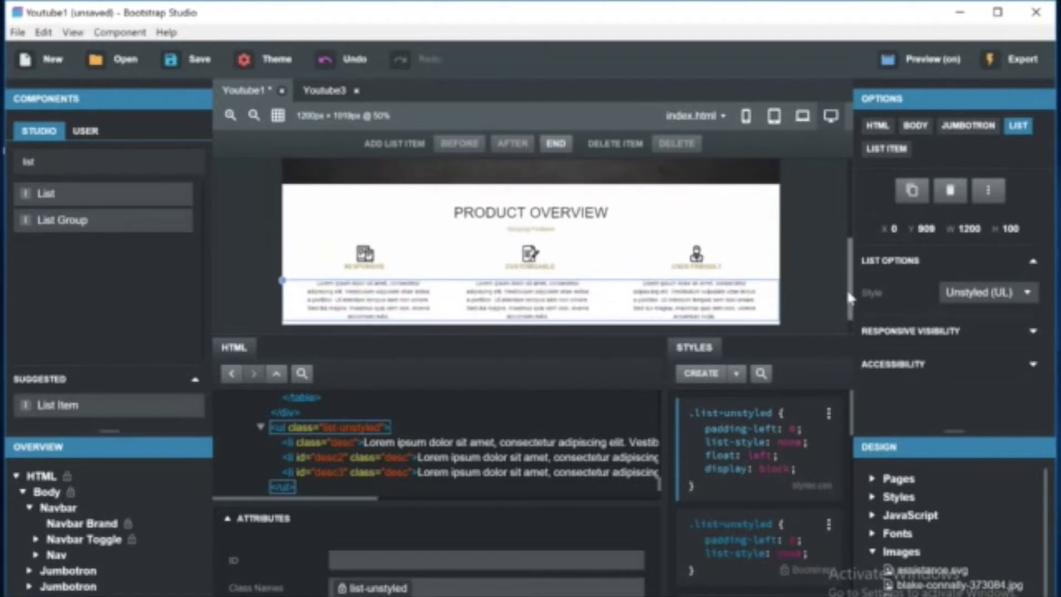
key(alt+Tab)
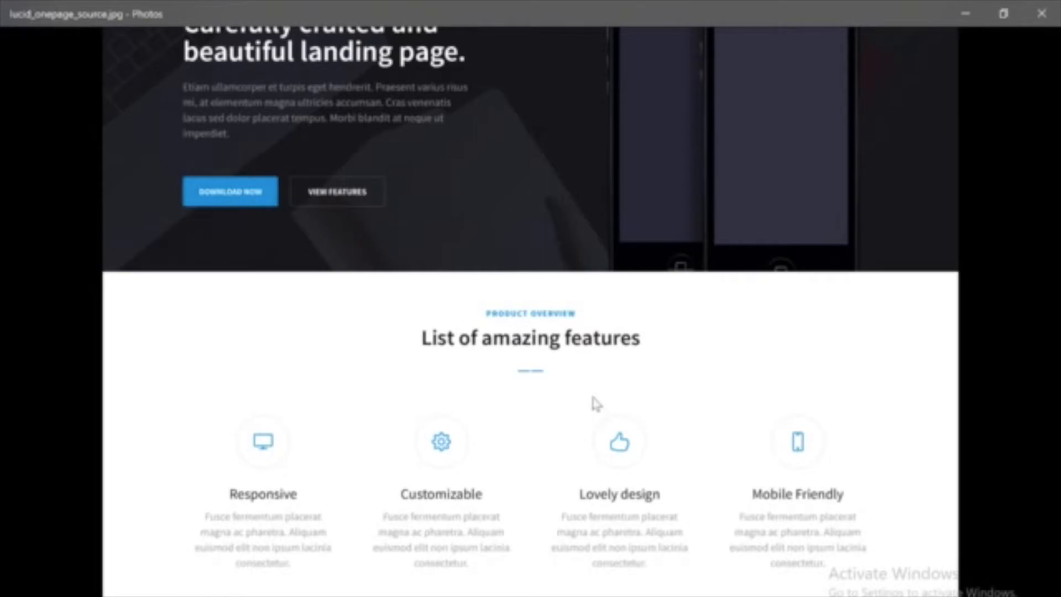
click(965, 13)
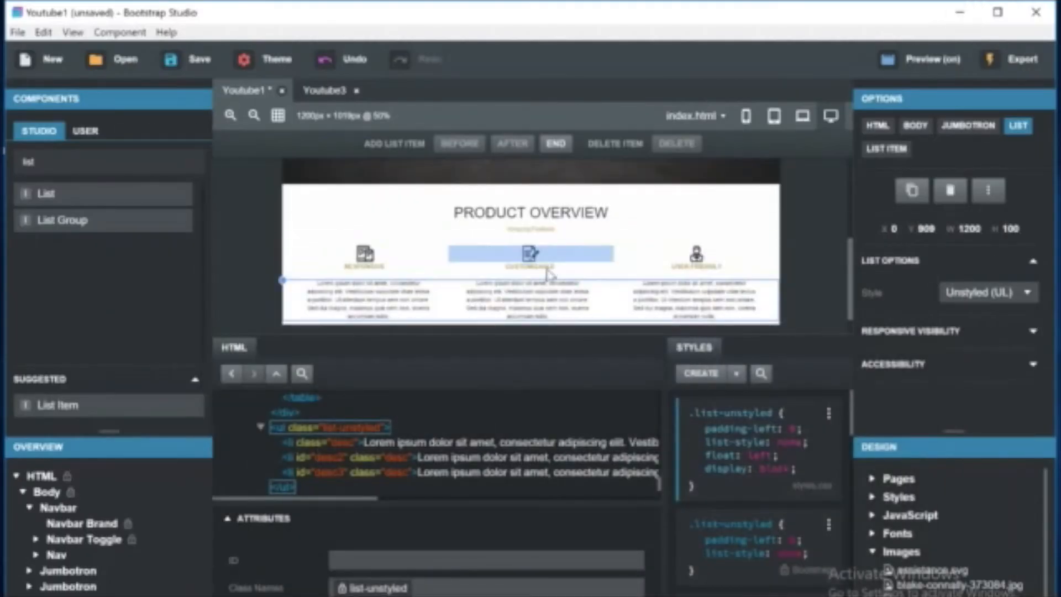
Review the Product Overview columns in the browser preview.
click(385, 299)
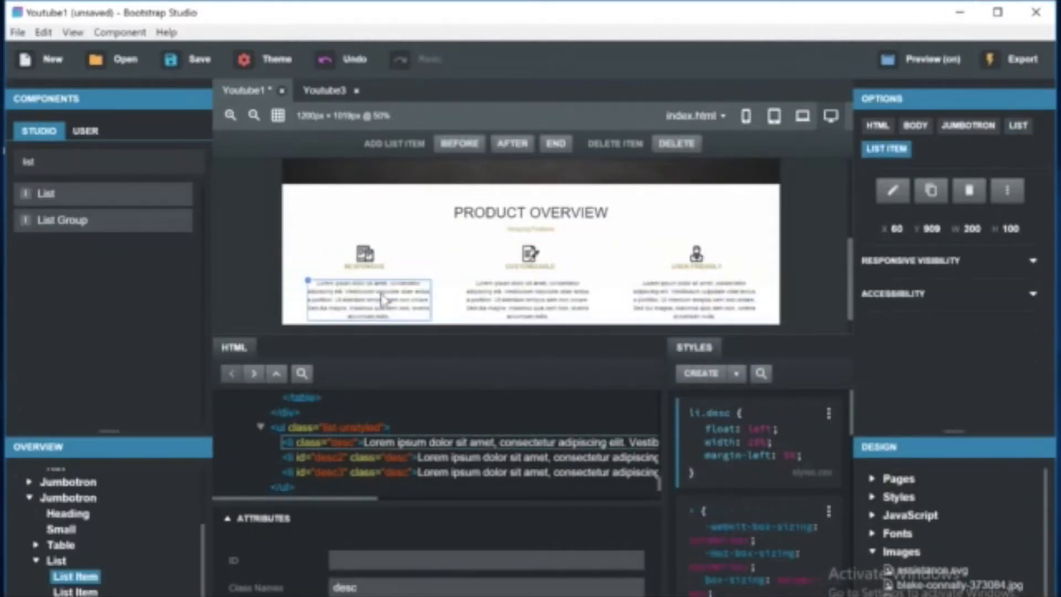
click(385, 595)
scroll(558, 309, down, 5)
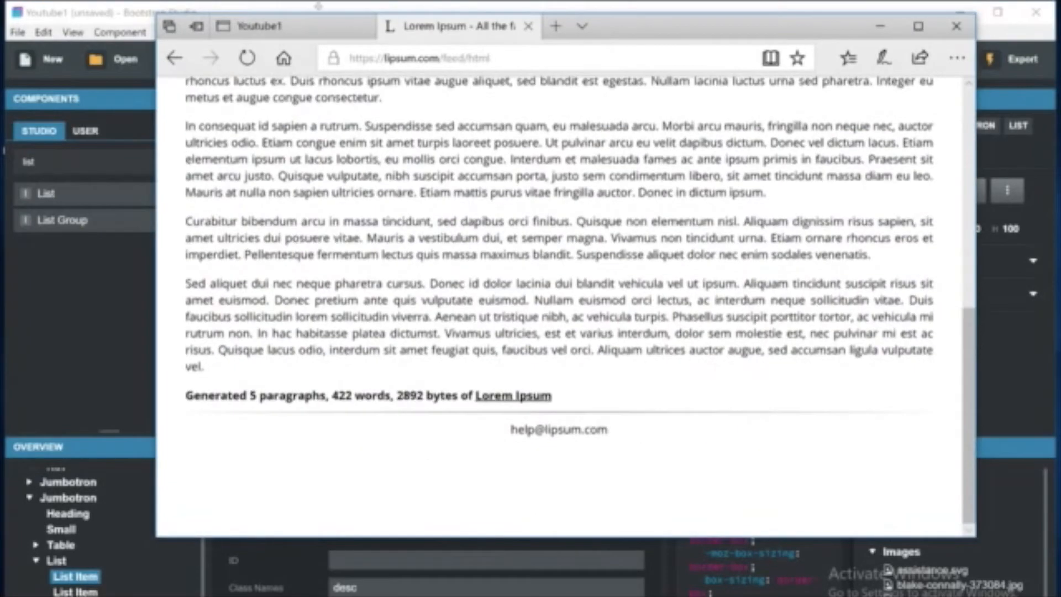
click(317, 31)
scroll(360, 218, down, 5)
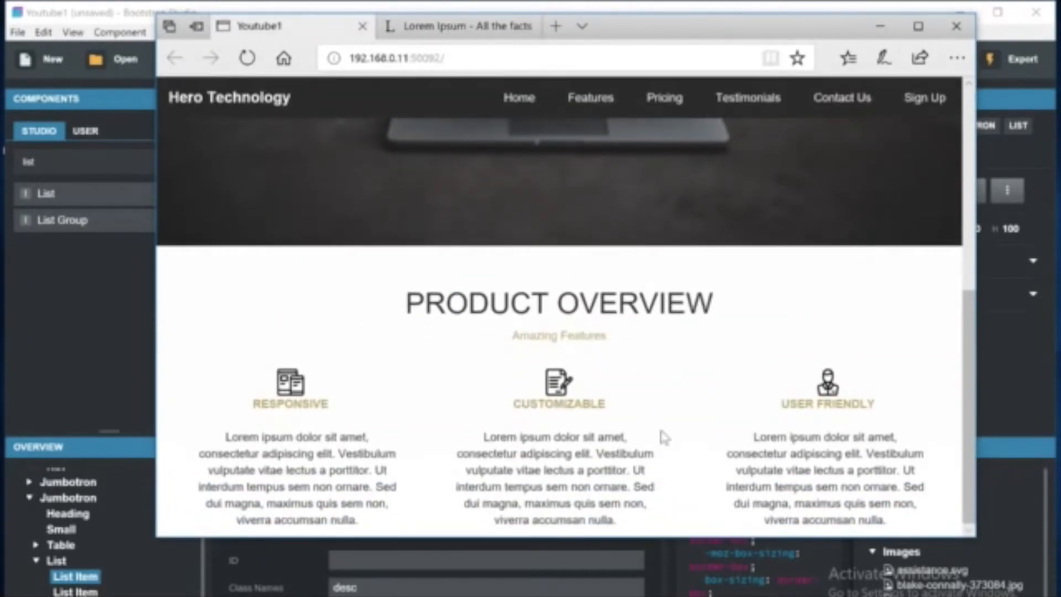
click(1028, 417)
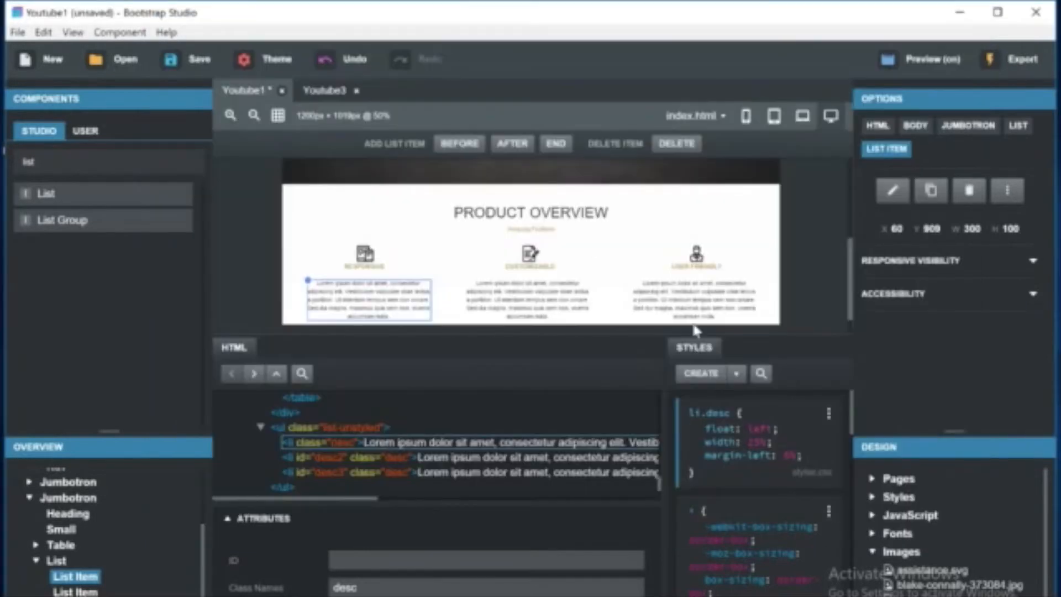
Add a padding-bottom of 2% to the description list's .list-unstyled rule.
click(784, 293)
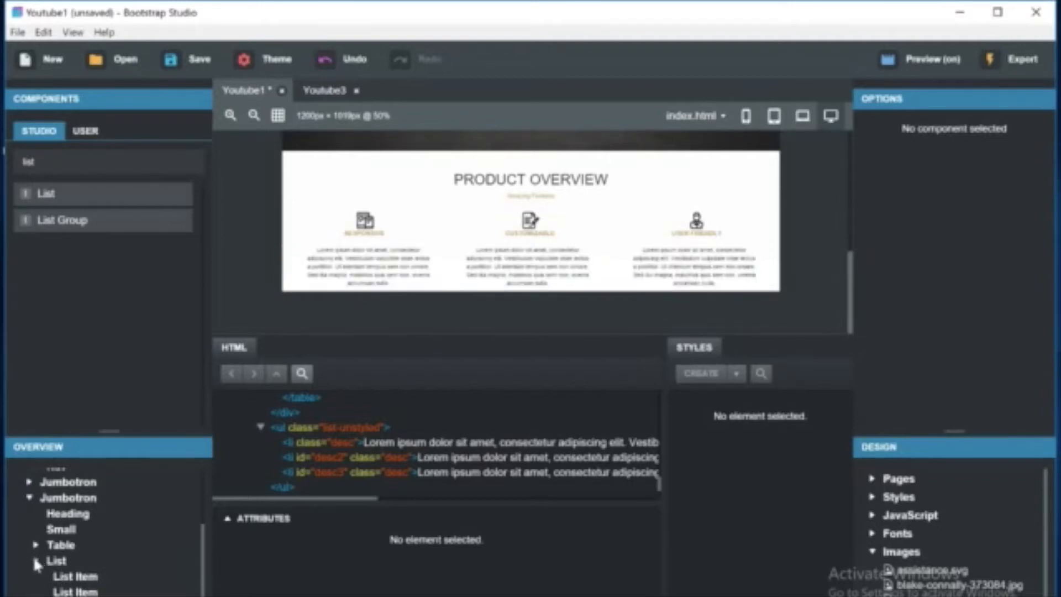
scroll(39, 563, up, 1)
scroll(35, 575, up, 2)
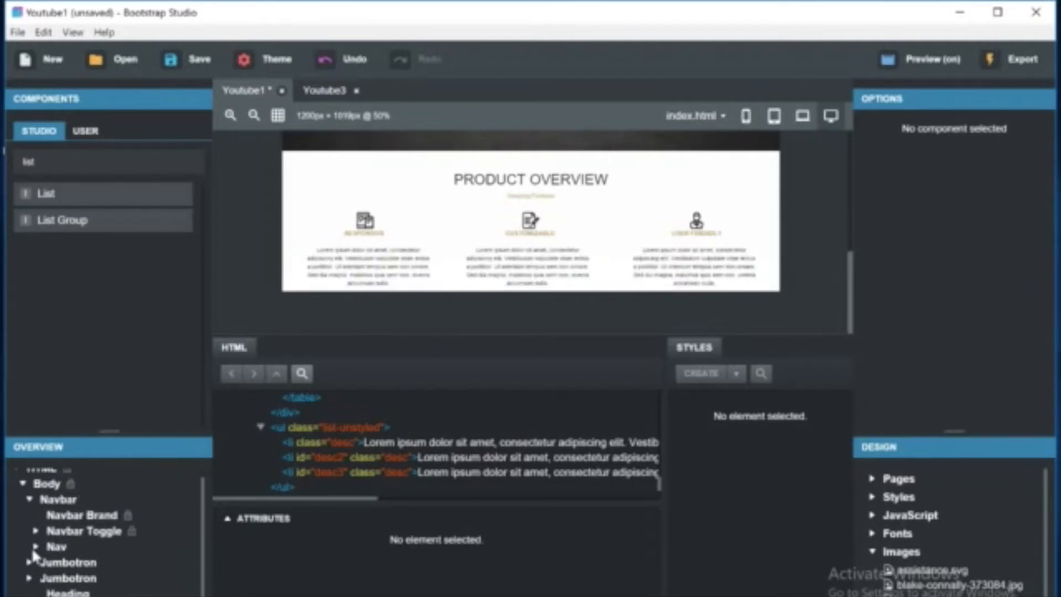
click(31, 587)
scroll(113, 590, down, 1)
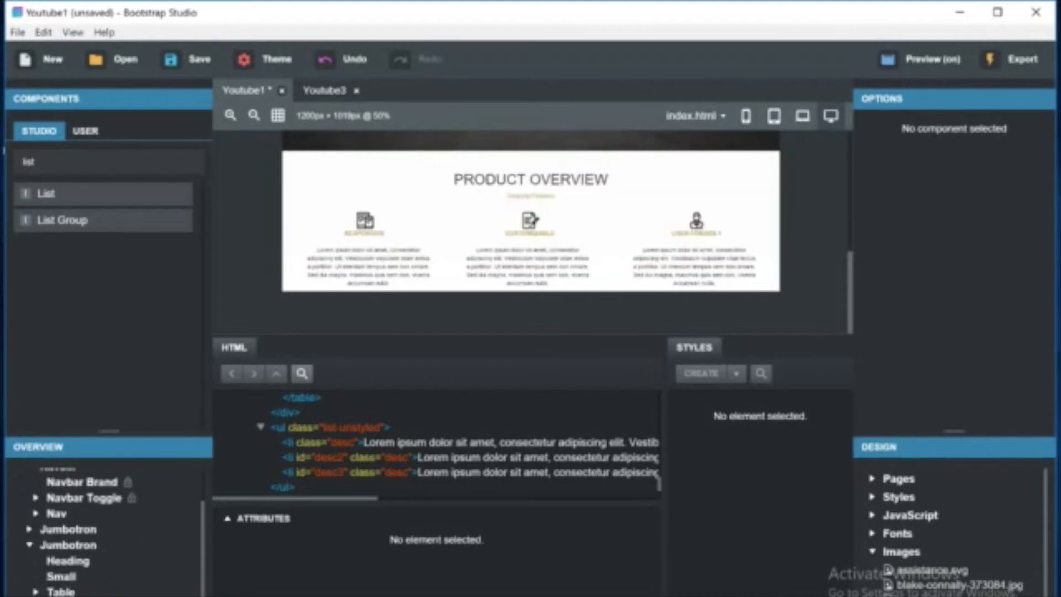
click(61, 596)
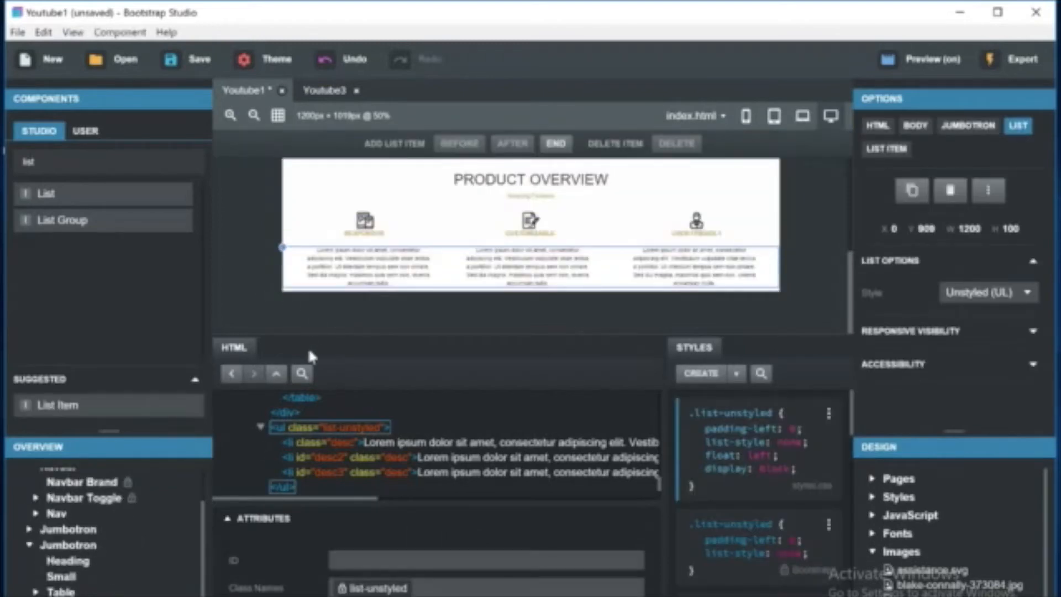
click(799, 474)
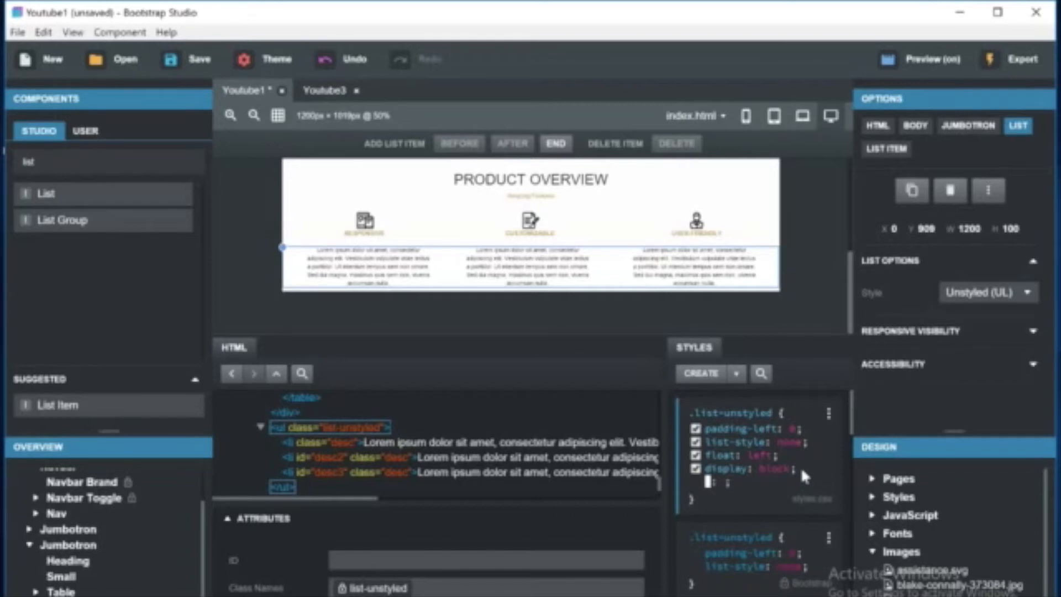
text(paddin)
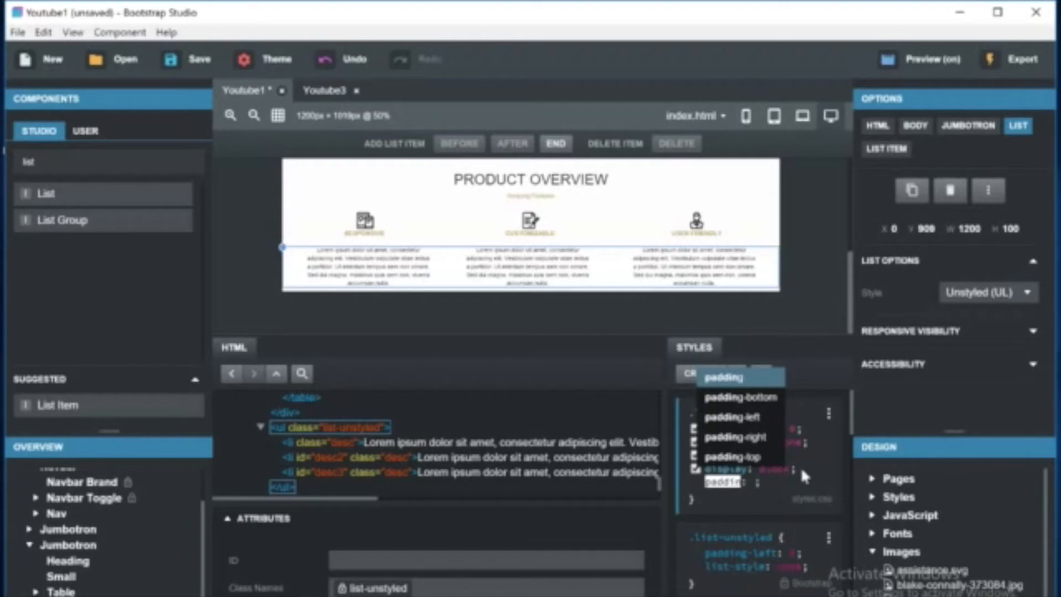
key(Down)
key(Return)
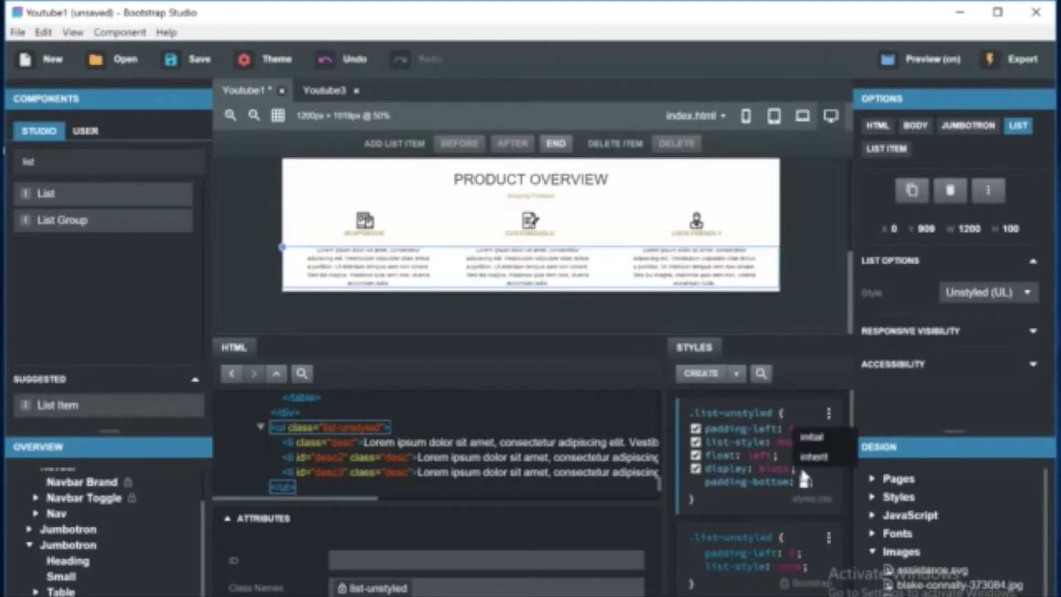
text(4)
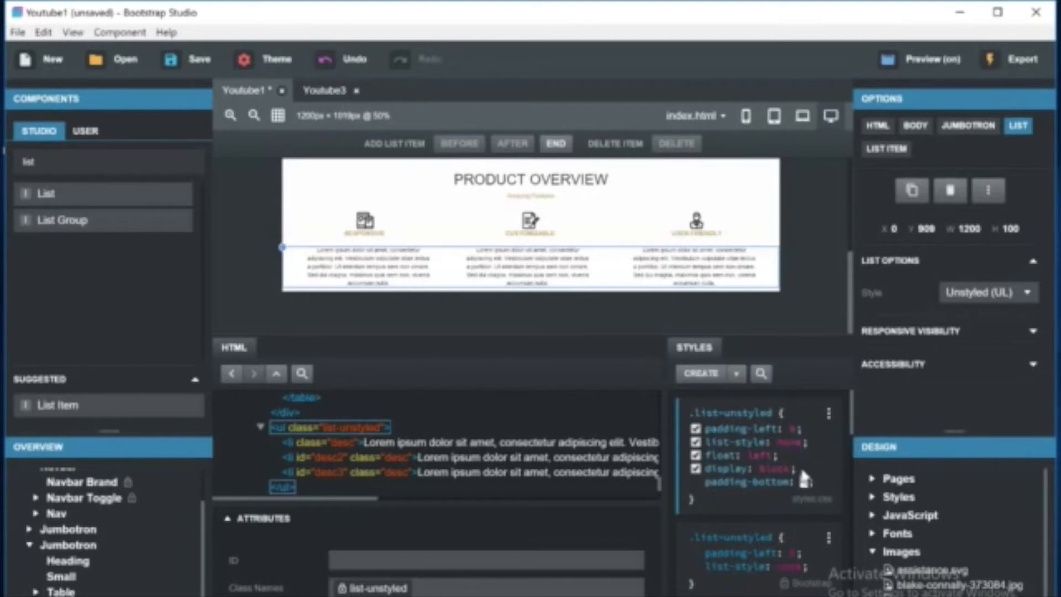
key(XF86MonBrightnessDown)
text(0)
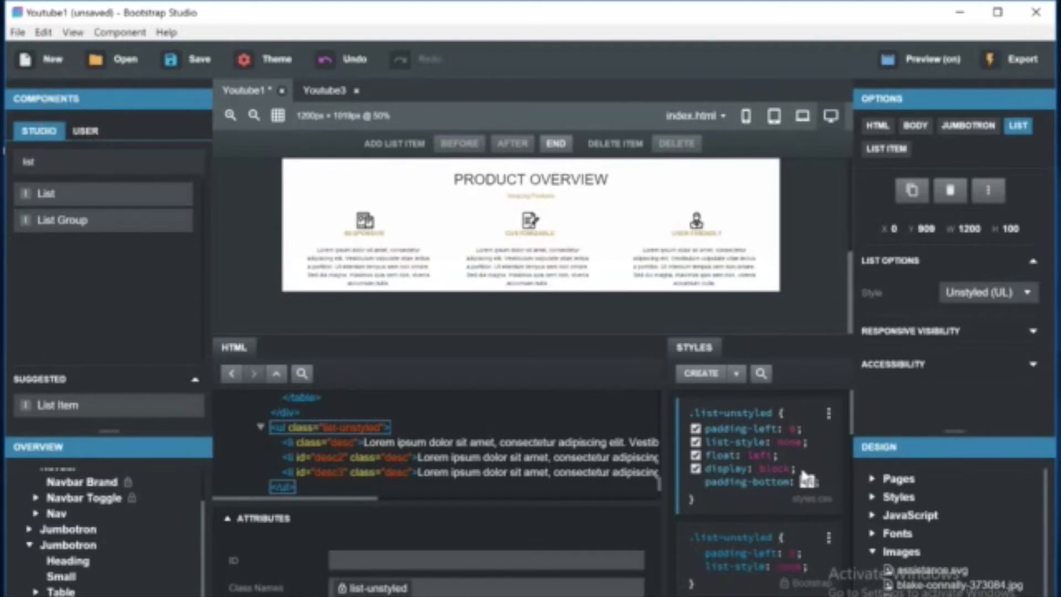
key(Return)
click(808, 485)
key(BackSpace)
text(2%)
key(Return)
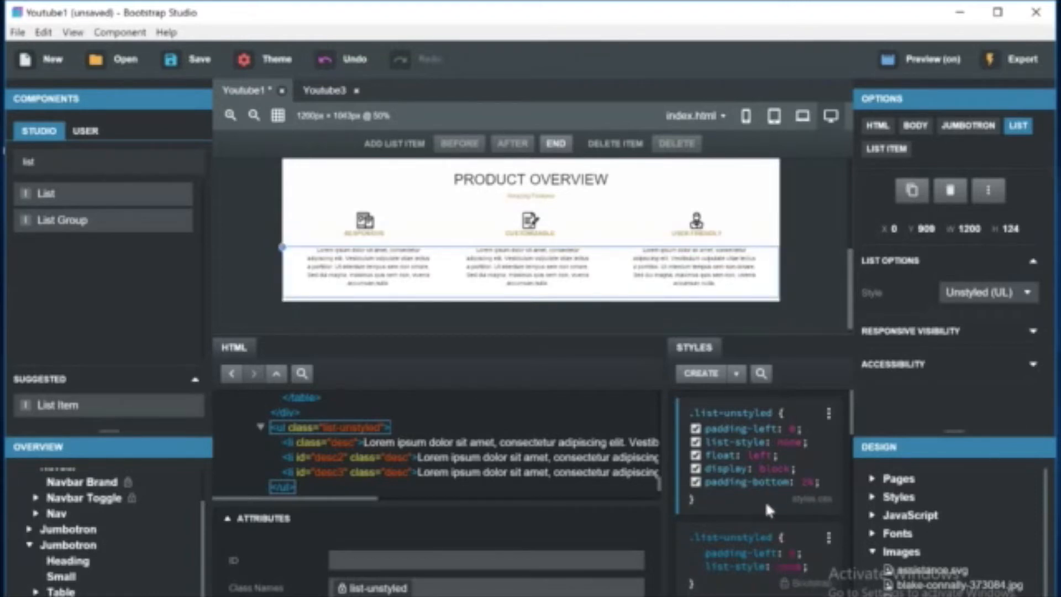
Change the .list-unstyled padding-bottom to 10%.
click(812, 254)
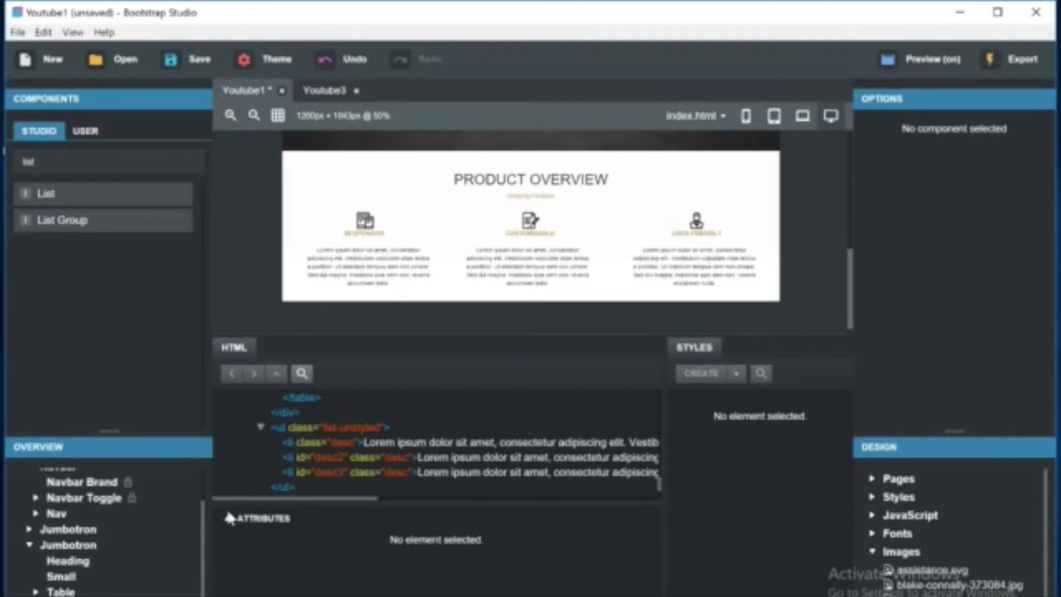
click(387, 265)
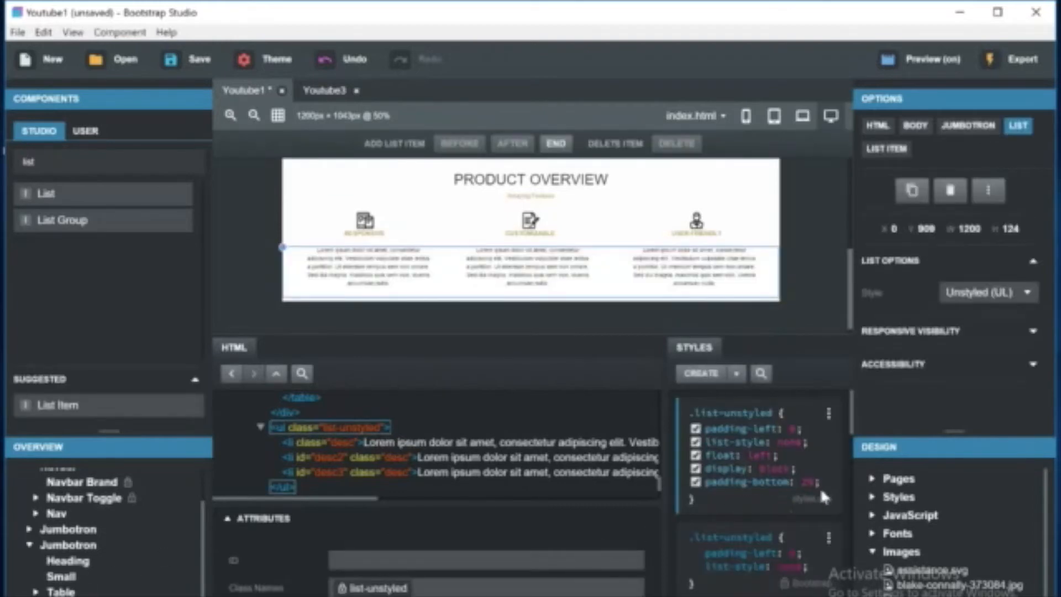
click(806, 482)
text(10%)
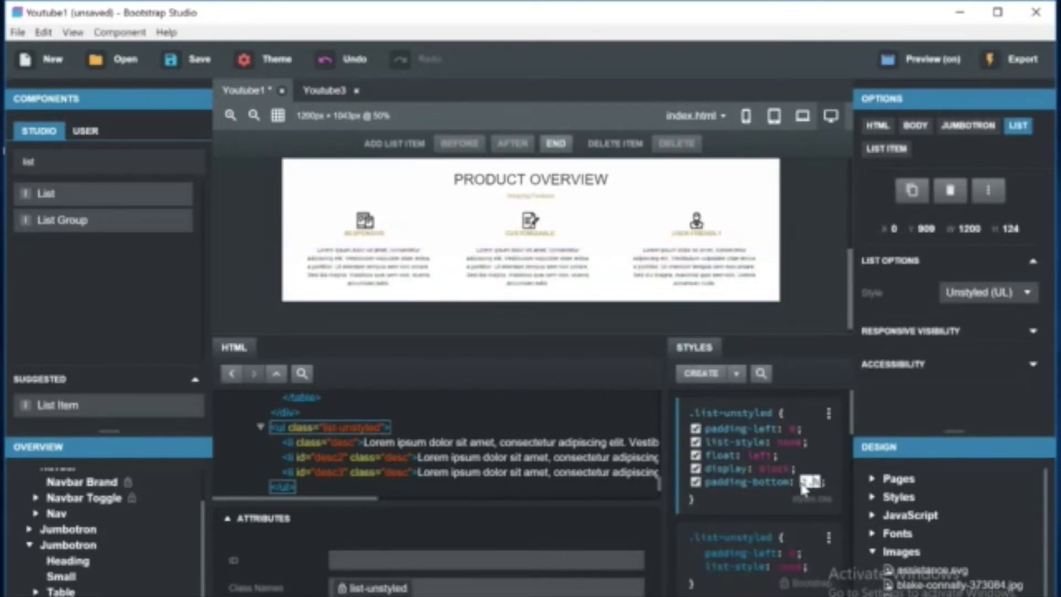
click(810, 273)
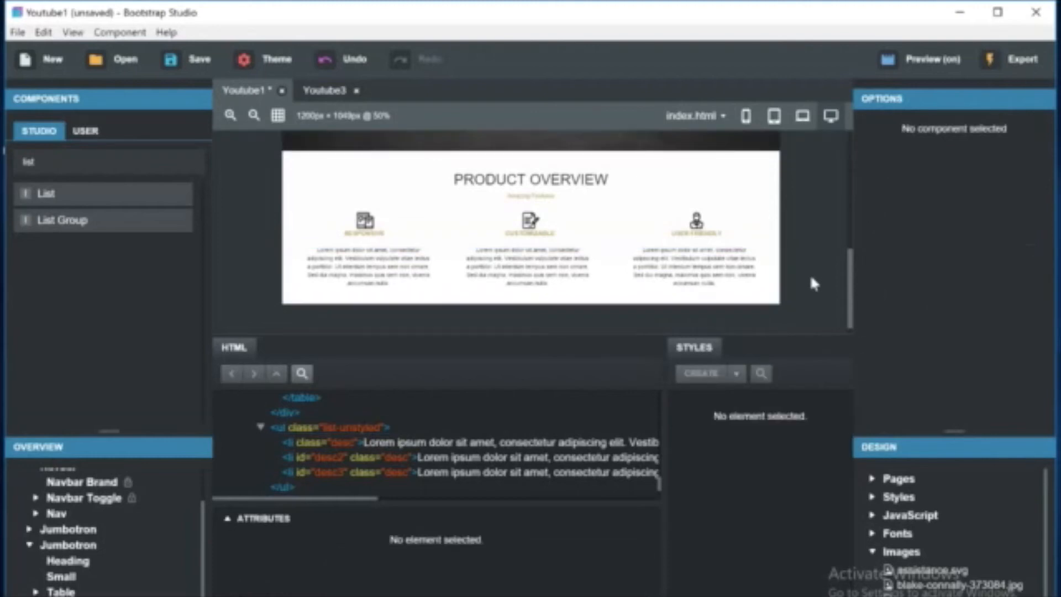
Check the Product Overview section at tablet, laptop, desktop and mobile preview sizes.
click(775, 116)
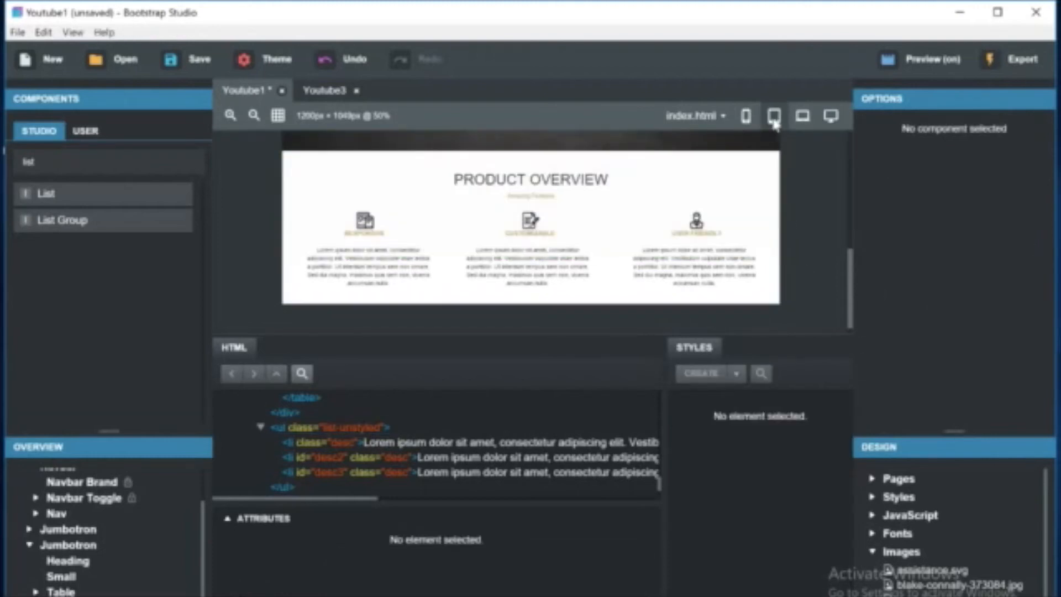
click(801, 121)
click(831, 118)
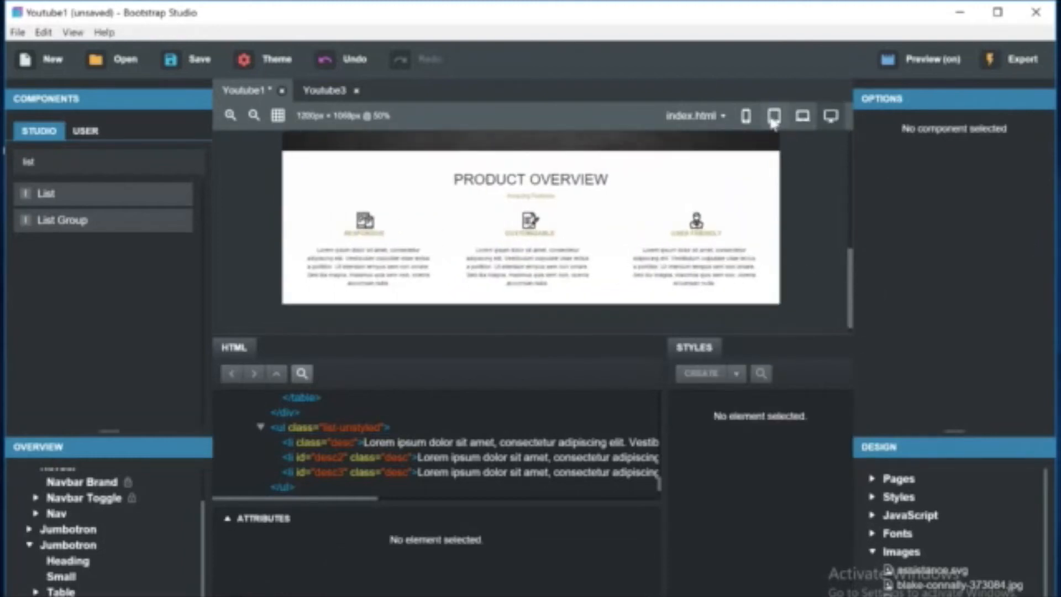
click(745, 115)
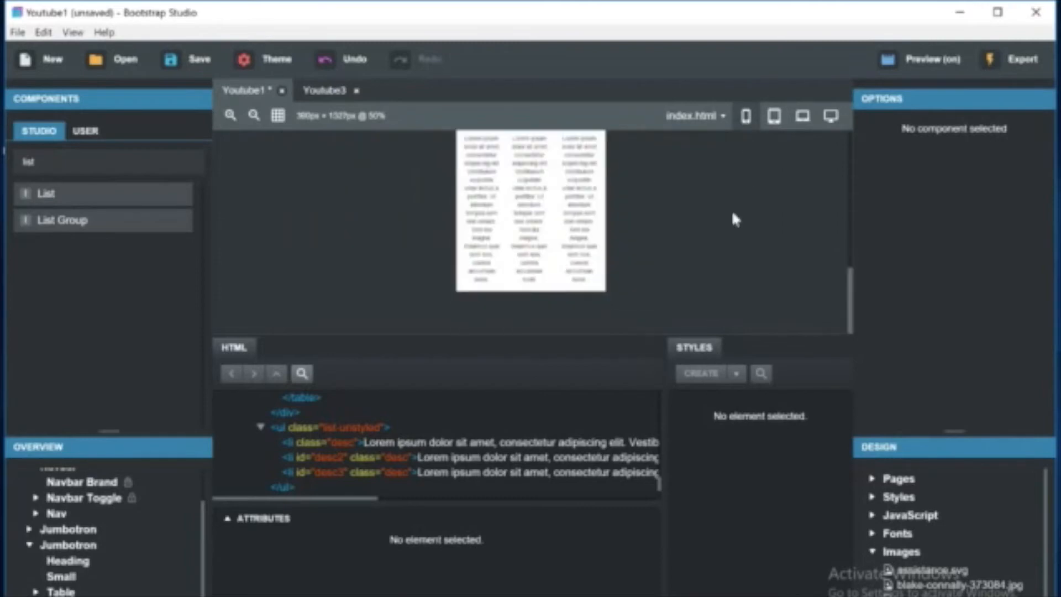
click(769, 119)
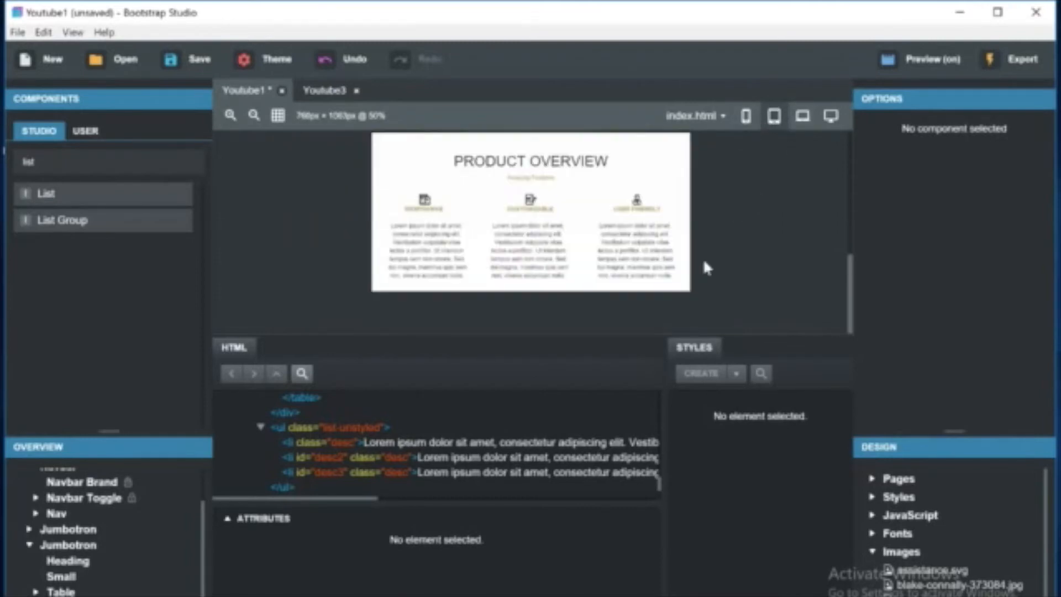
Select the navbar Home link at the top of the page and switch to the browser preview window.
scroll(702, 258, up, 5)
scroll(703, 258, down, 3)
scroll(703, 258, up, 3)
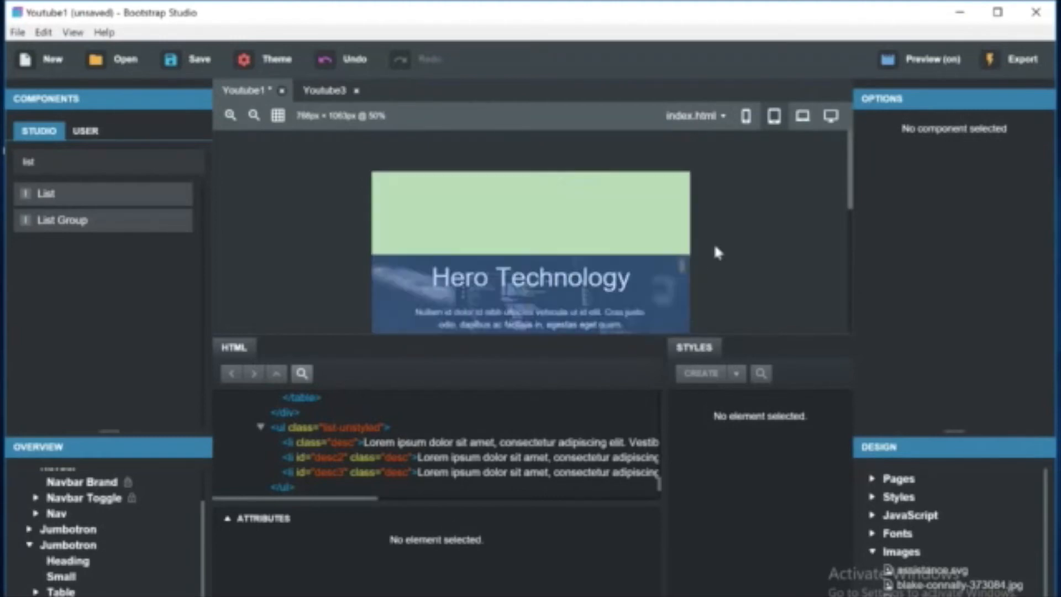
scroll(776, 260, down, 3)
scroll(778, 265, up, 2)
scroll(777, 267, down, 2)
scroll(777, 268, up, 3)
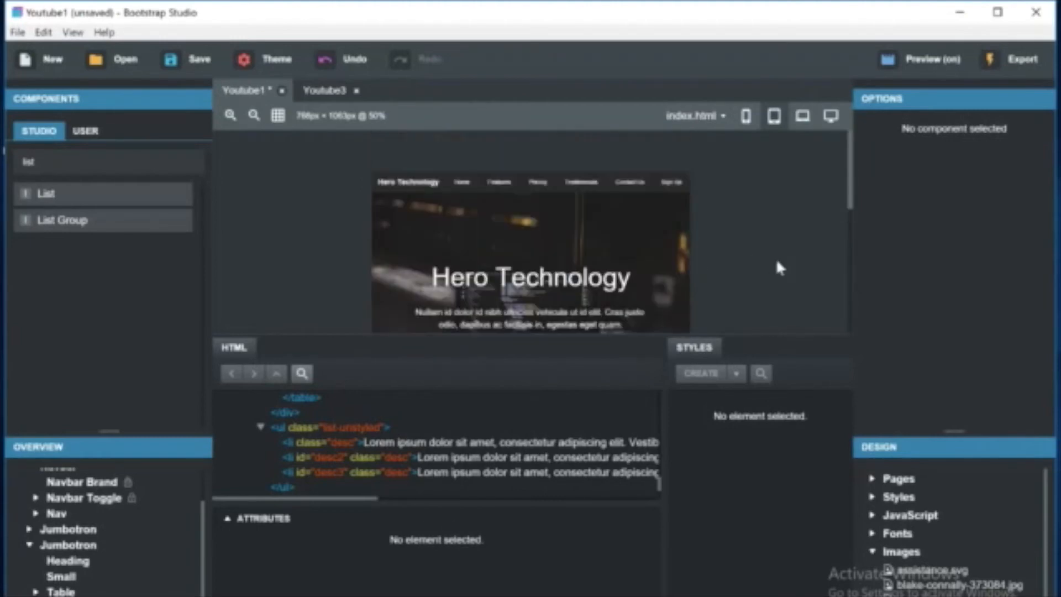
double_click(441, 184)
click(462, 184)
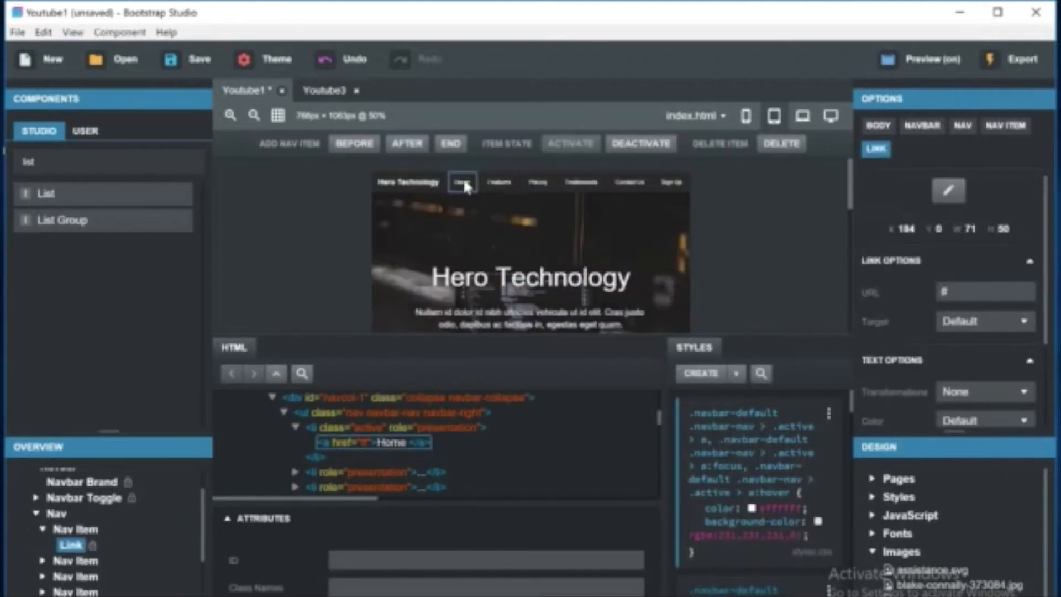
key(alt+Tab)
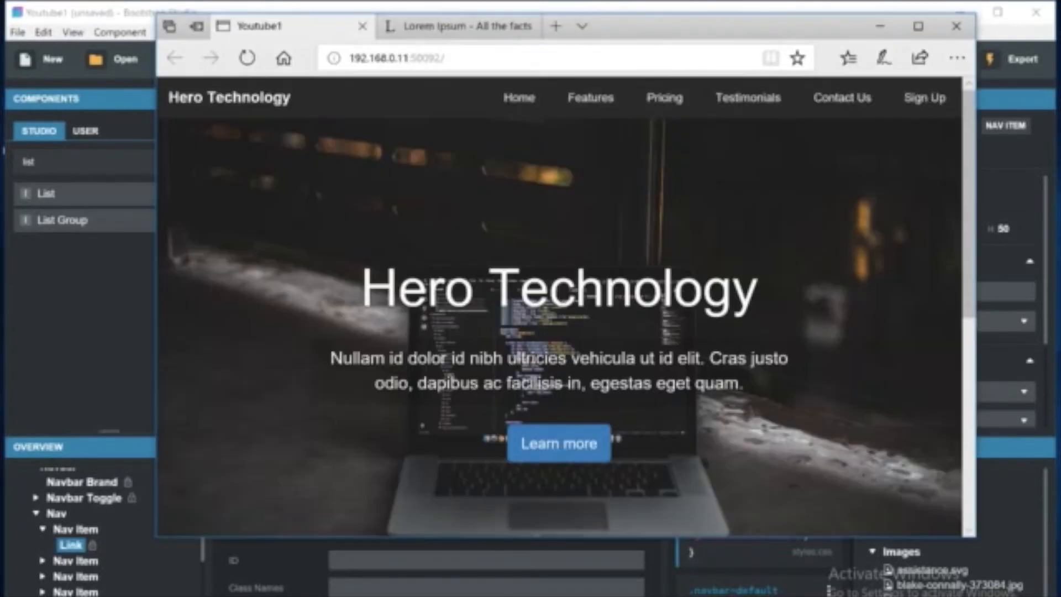
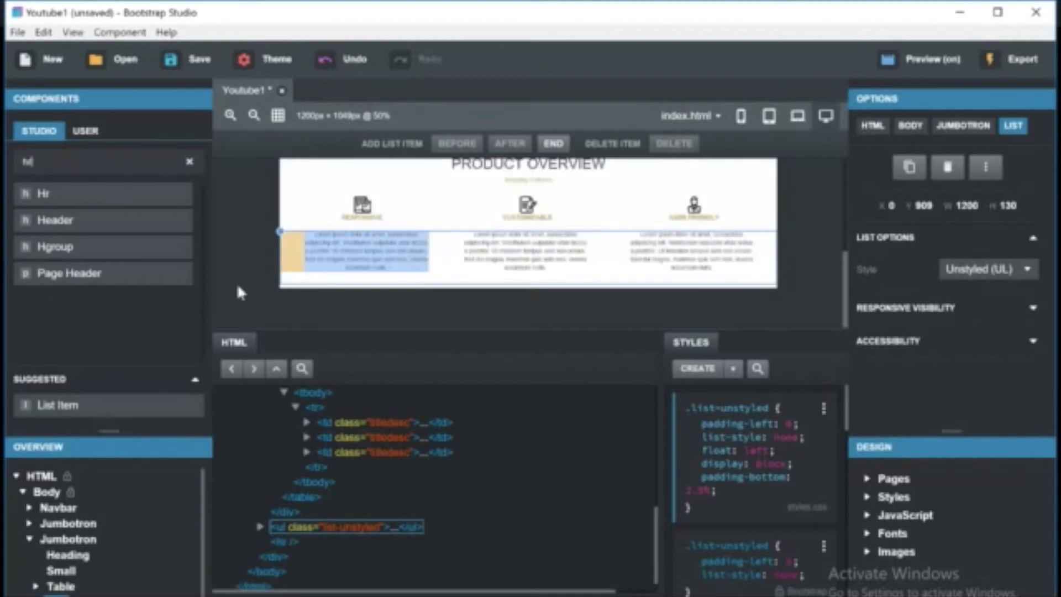
Search the components for jum and add a Jumbotron below the description list.
click(188, 162)
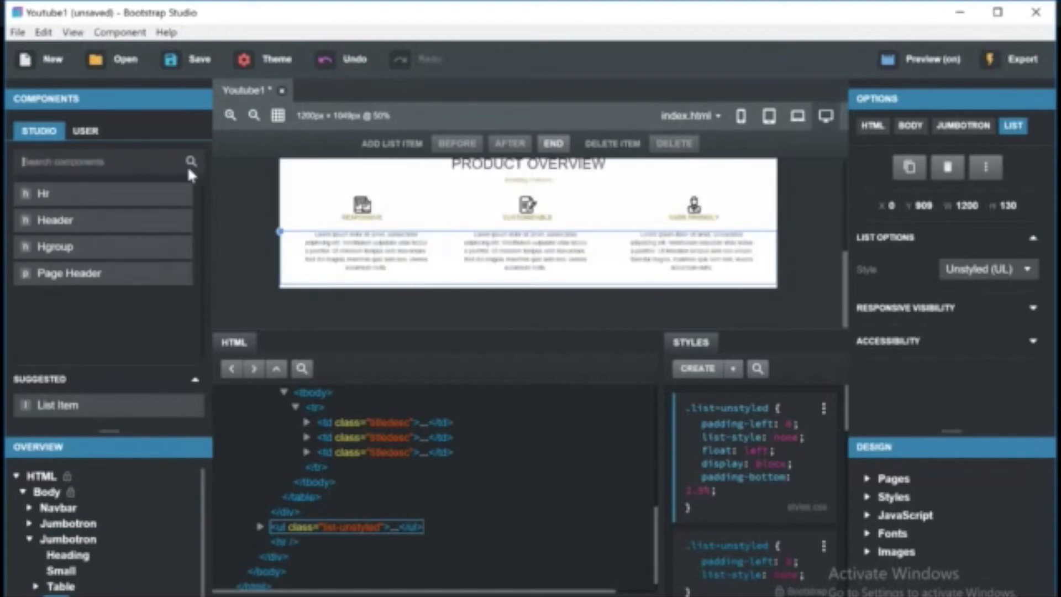
text(jum)
drag(127, 194, 123, 577)
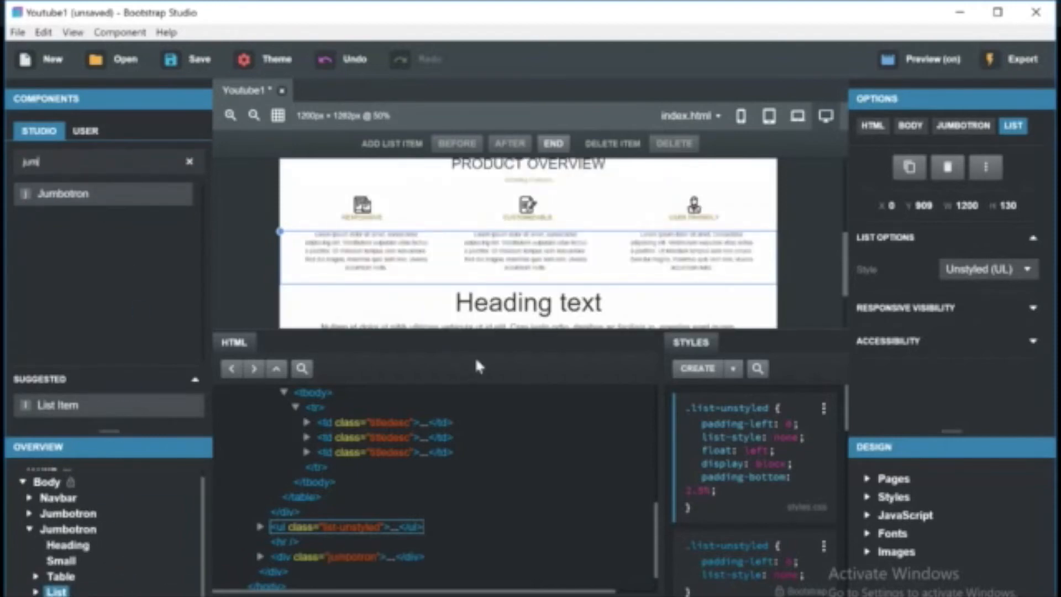
Inspect the new jumbotron and its horizontal rule in the canvas and the overview tree.
scroll(540, 267, down, 2)
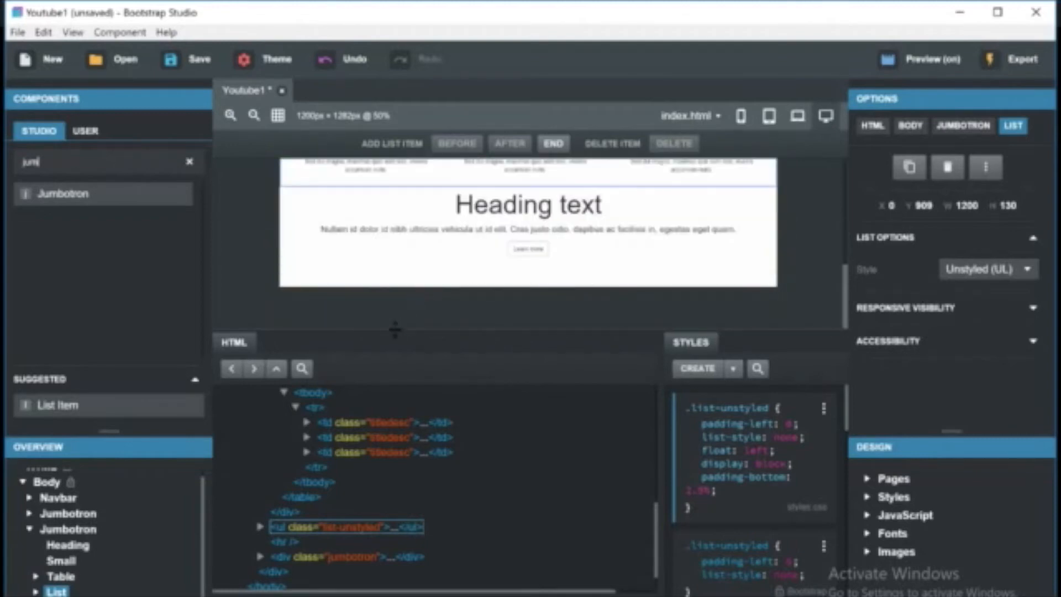
click(462, 322)
scroll(567, 302, up, 2)
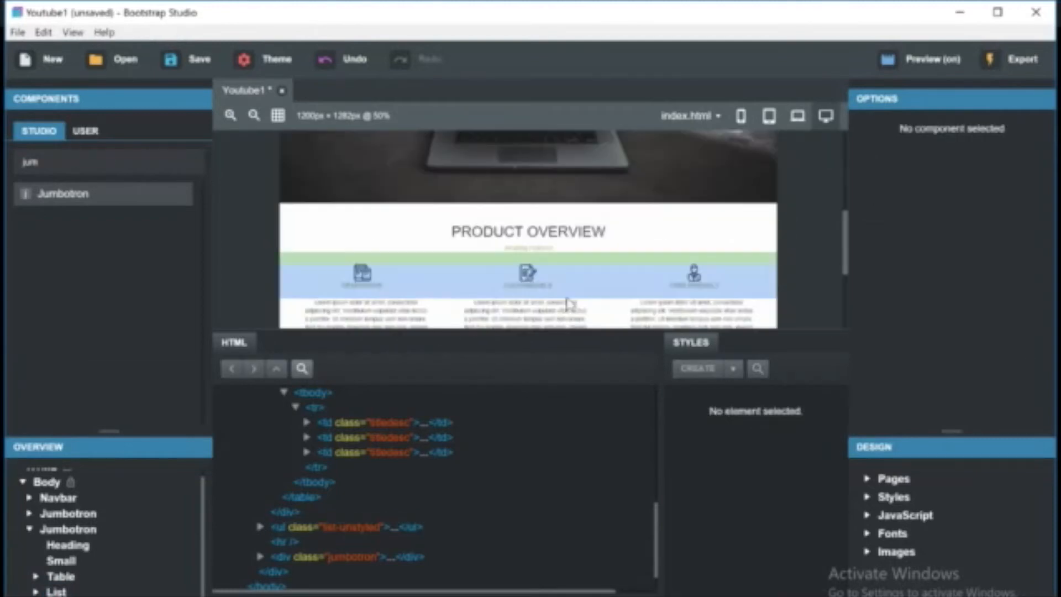
scroll(450, 314, down, 2)
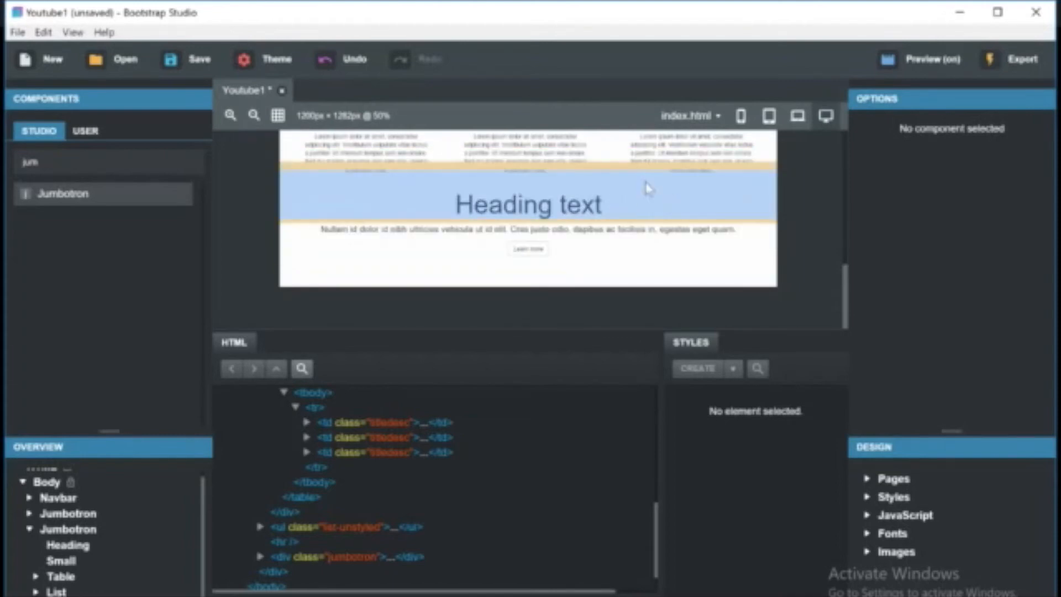
click(477, 245)
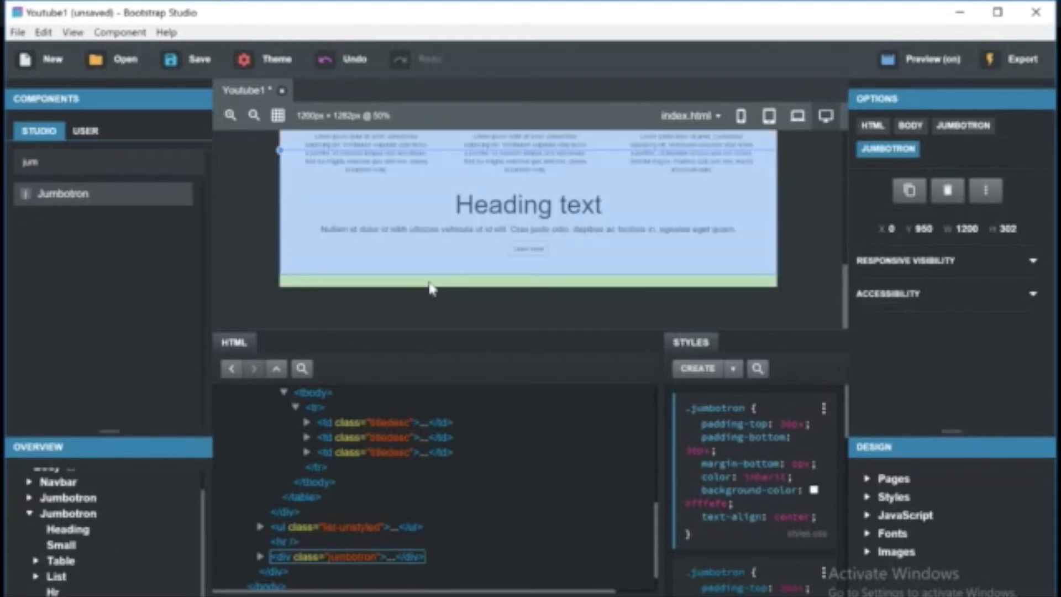
scroll(429, 287, up, 5)
scroll(428, 286, down, 3)
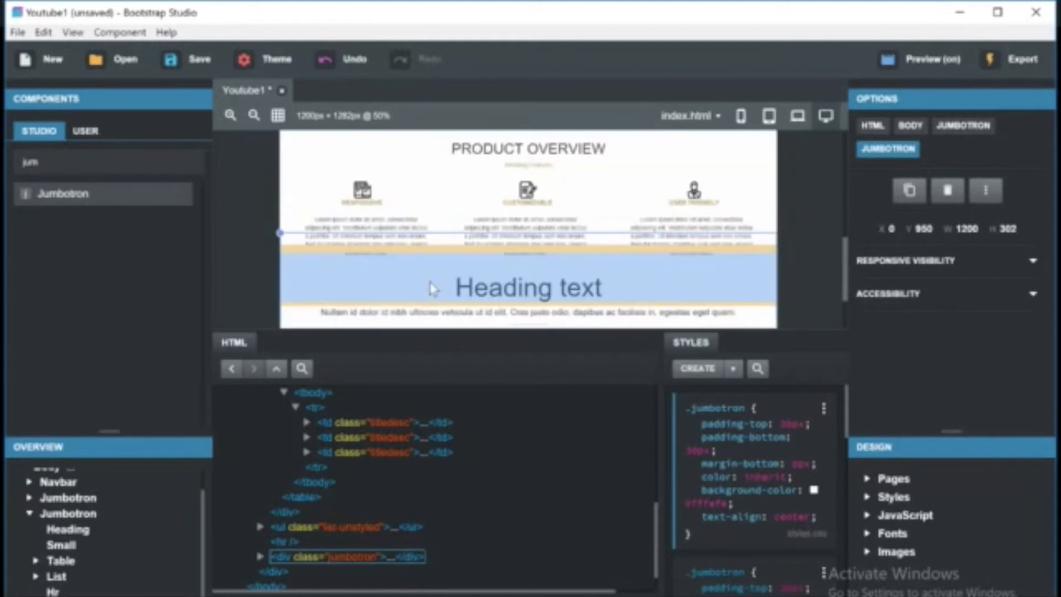
click(52, 591)
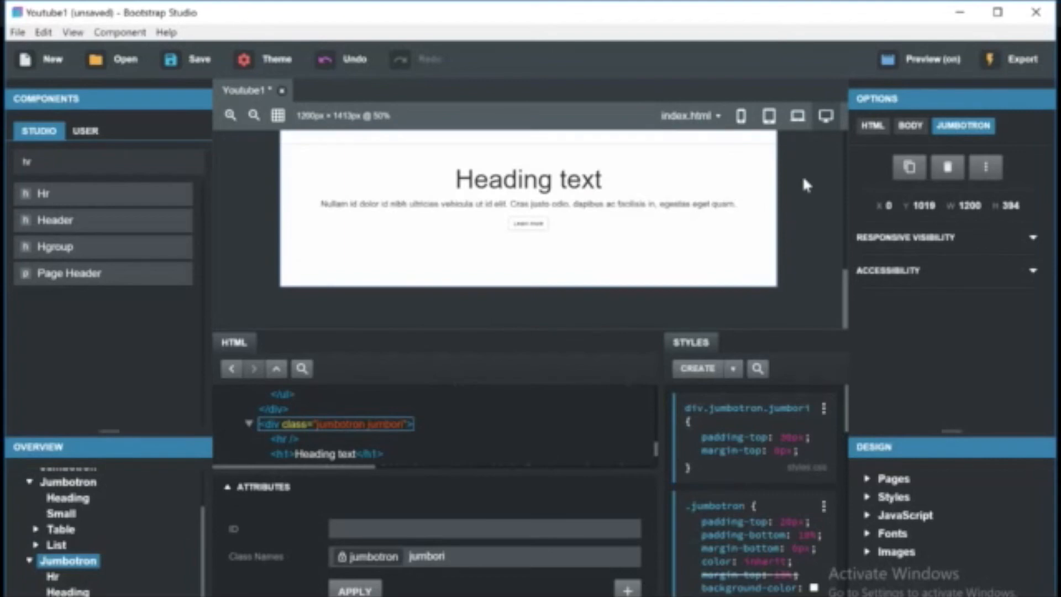
scroll(805, 191, up, 2)
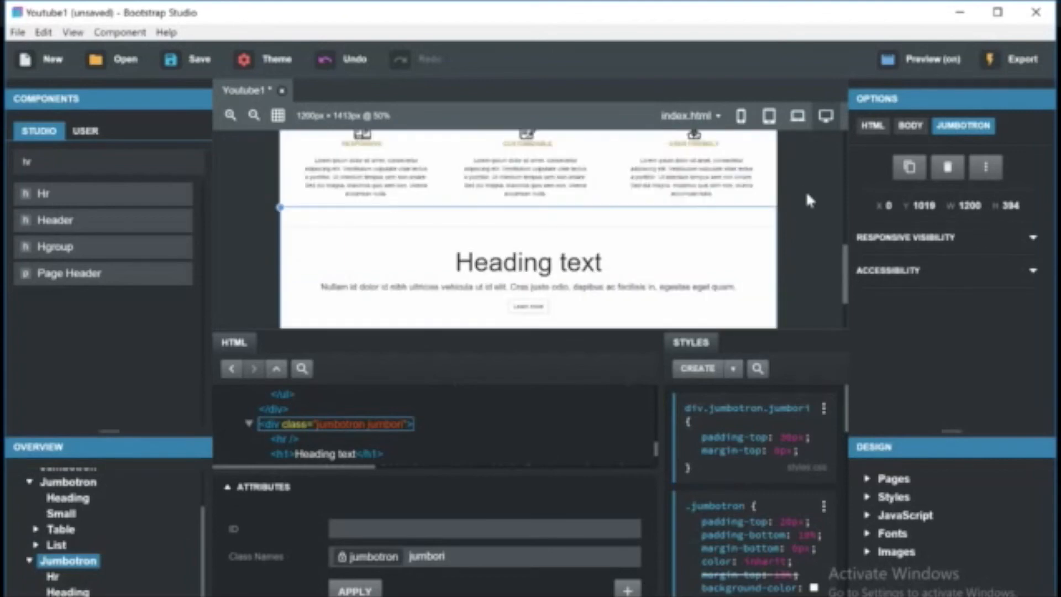
Add a media query to the div.jumbotron.jumbori style rule.
click(823, 408)
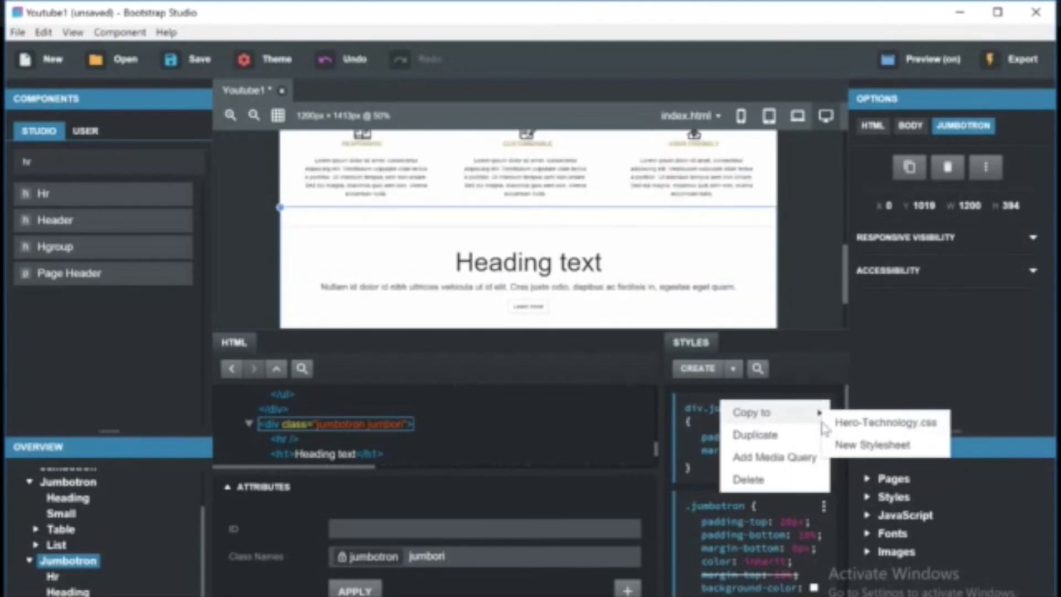
click(774, 457)
At laptop width, duplicate the jumbotron rule and give the copy a max-width 1199px media query.
click(798, 115)
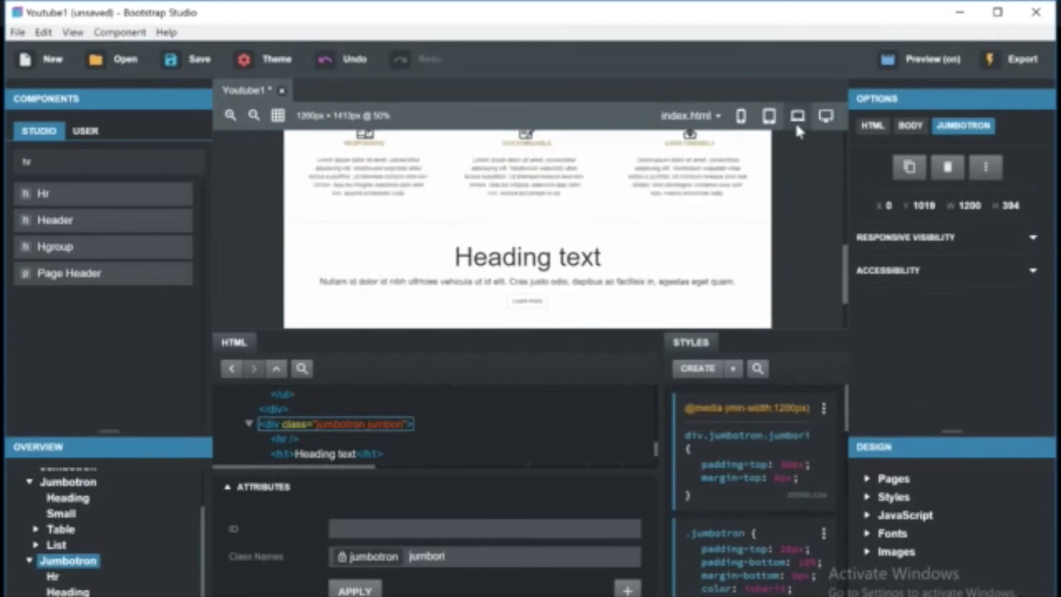
click(823, 408)
click(792, 436)
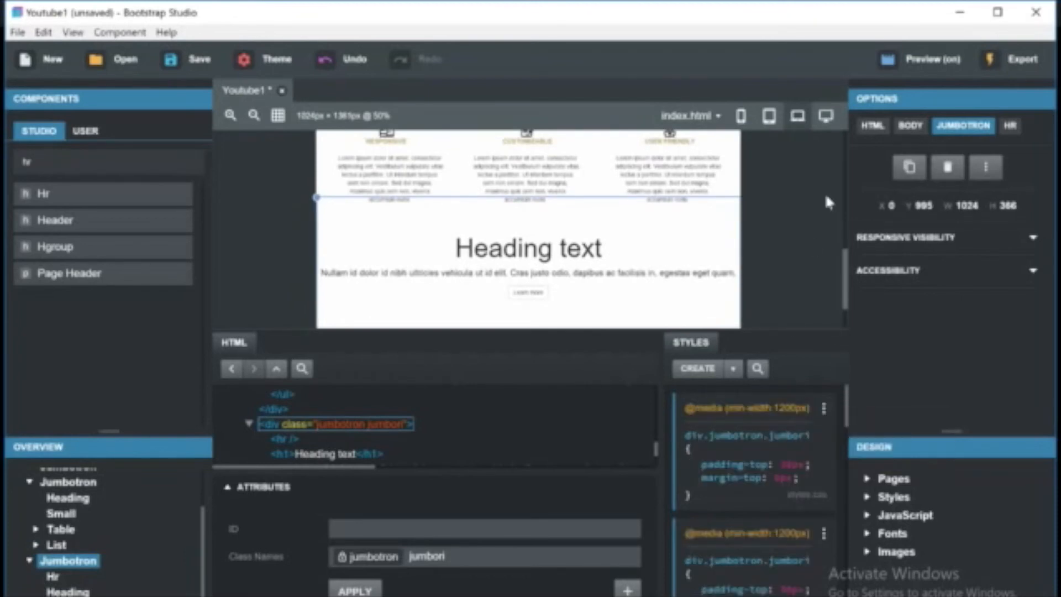
click(823, 409)
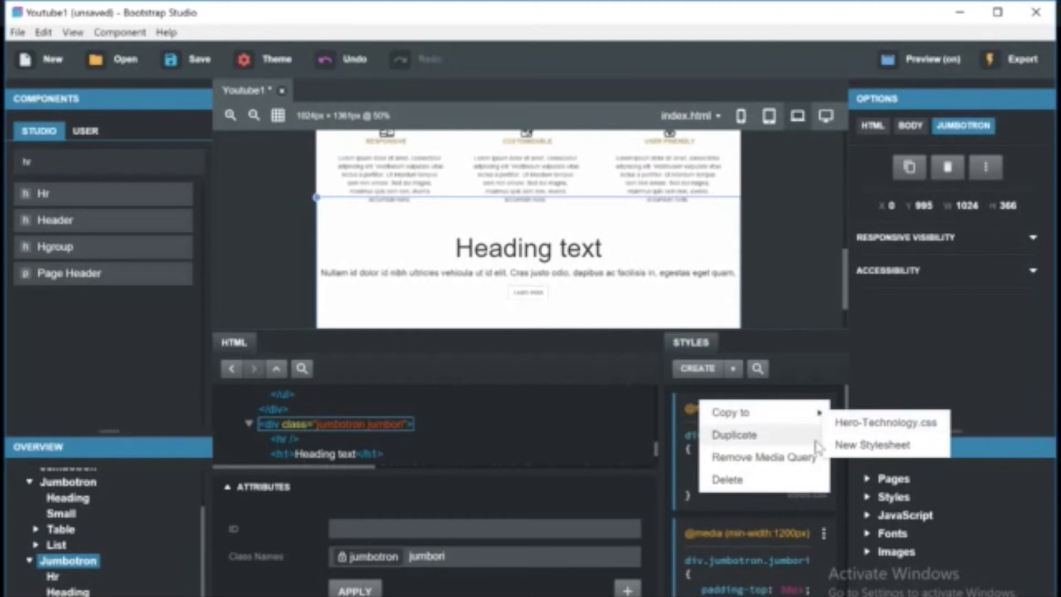
click(784, 457)
click(825, 410)
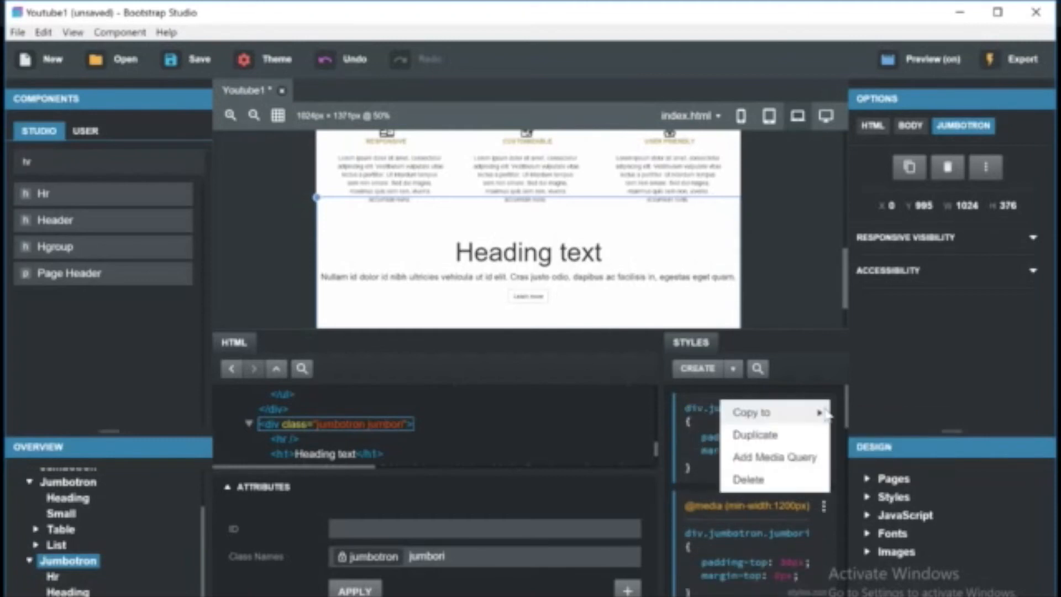
click(790, 457)
Edit the padding-top value in the max-width 1199px jumbotron rule.
click(790, 477)
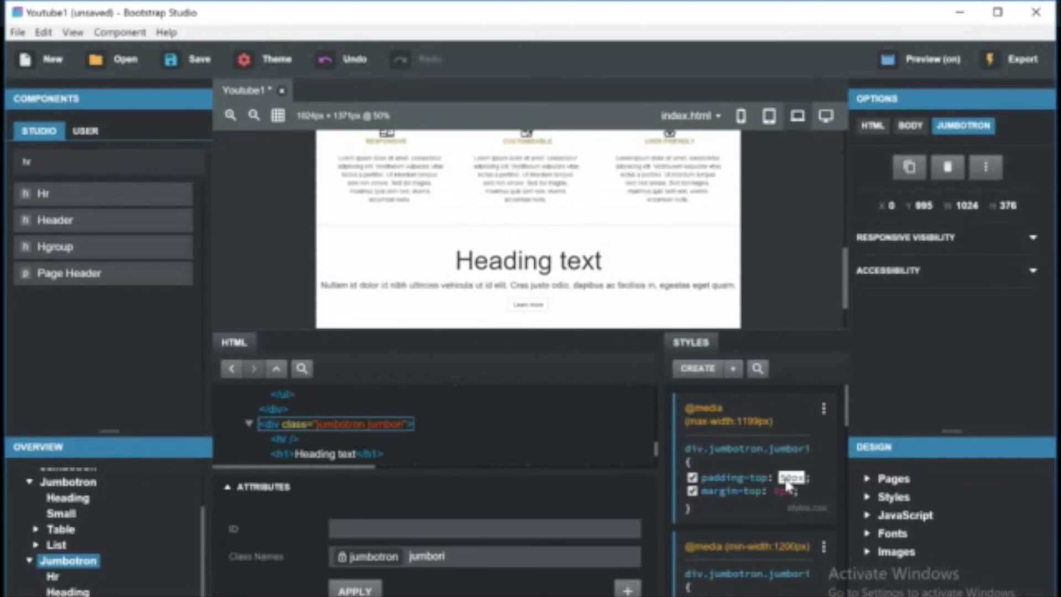
key(Tab)
click(777, 285)
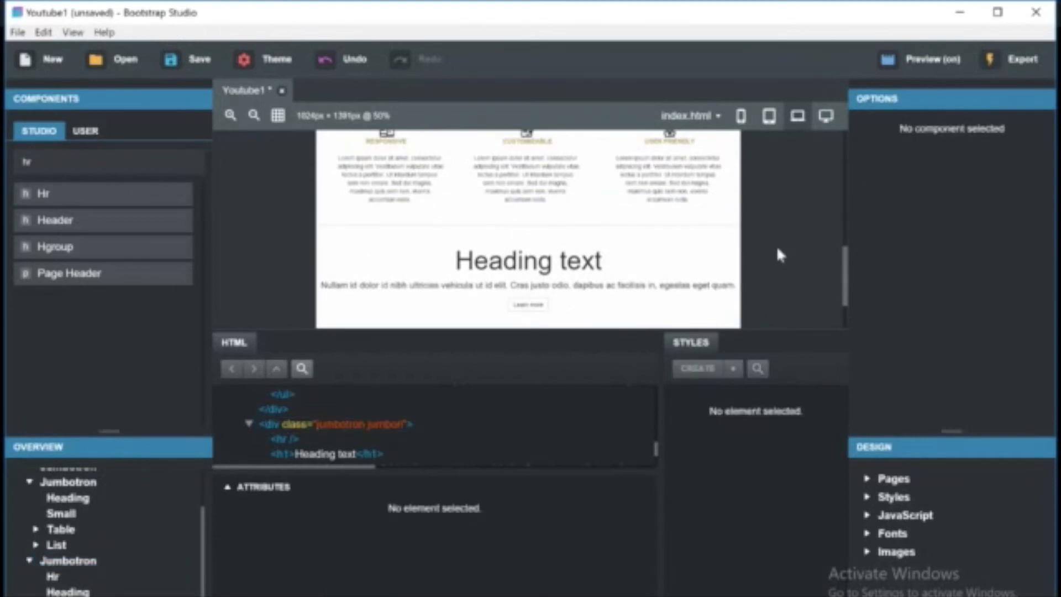
Compare the page at desktop and laptop preview widths.
click(822, 123)
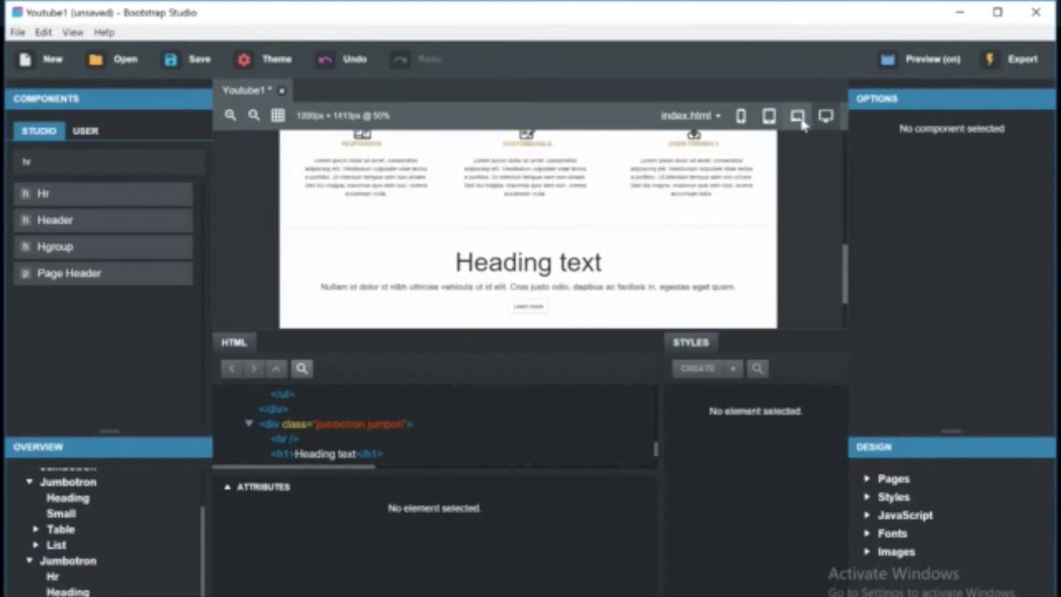
click(801, 123)
click(833, 121)
click(804, 117)
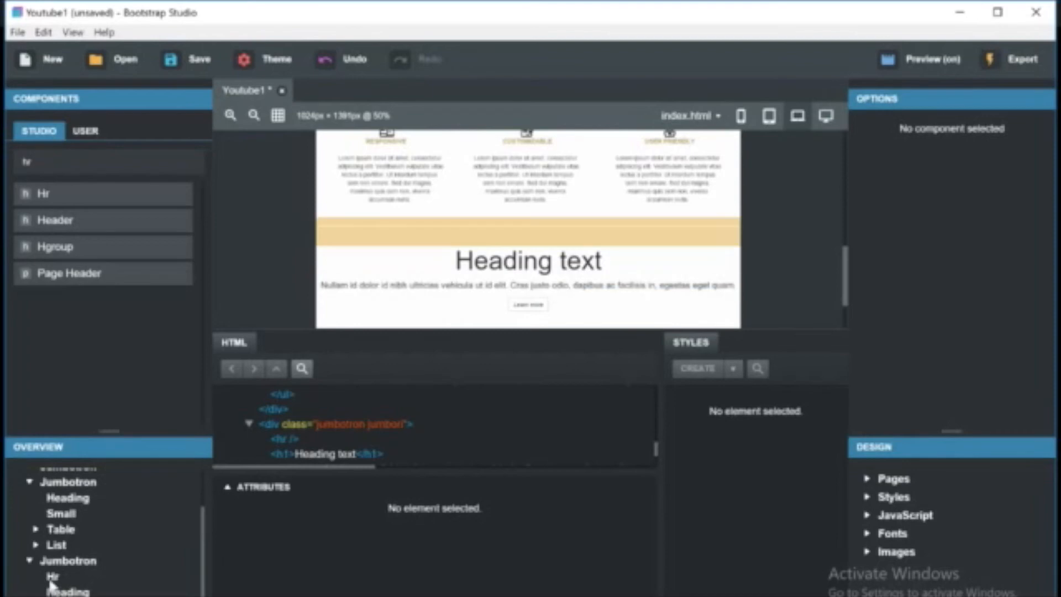
Move the horizontal rule out of the new jumbotron to just after the description list.
drag(53, 577, 78, 520)
drag(77, 593, 71, 546)
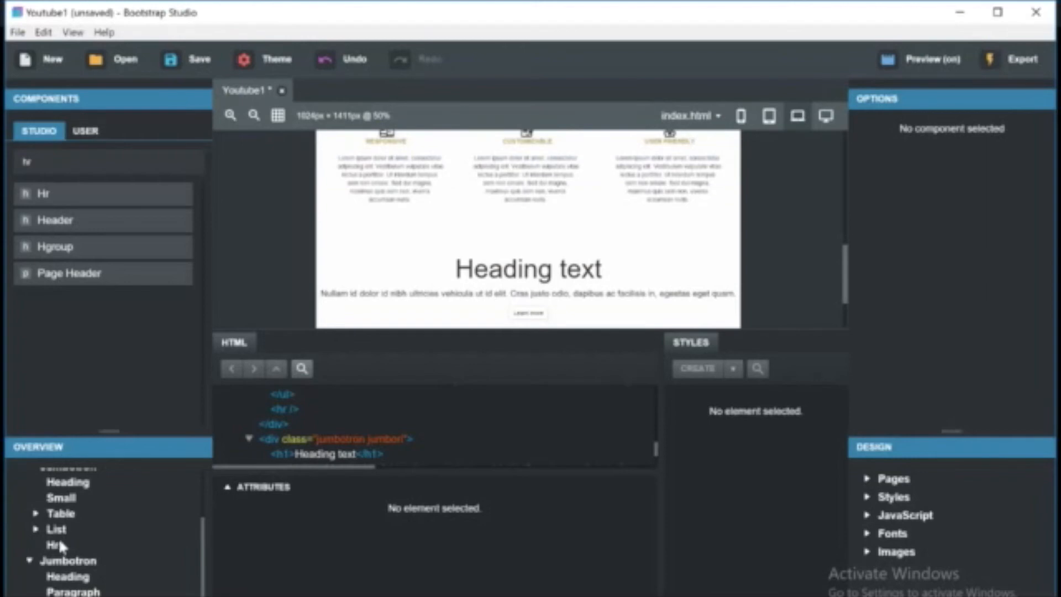
click(56, 546)
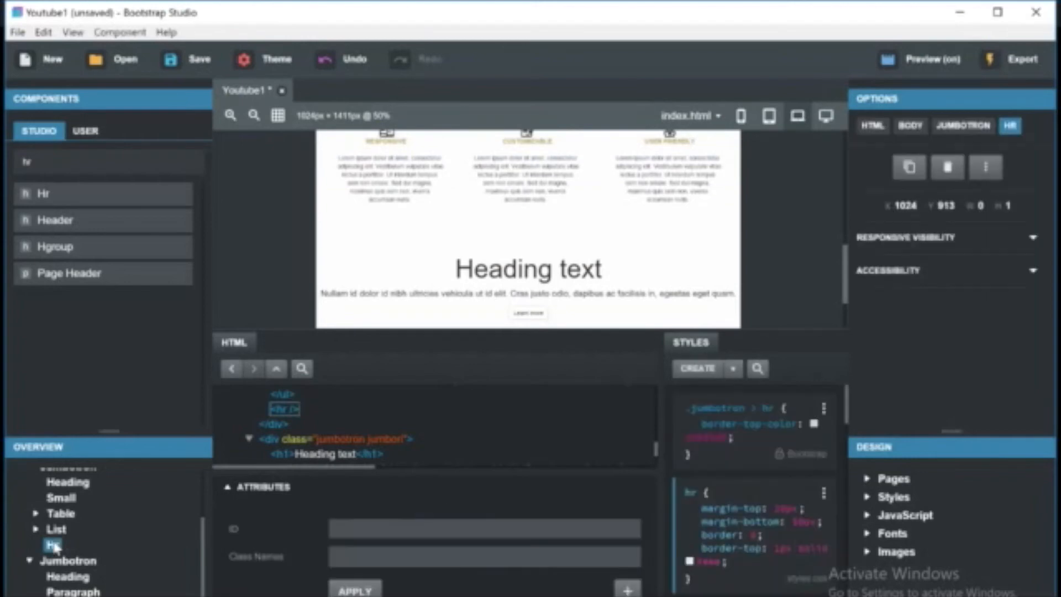
Delete the newly added jumbotron below the Product Overview section.
click(514, 216)
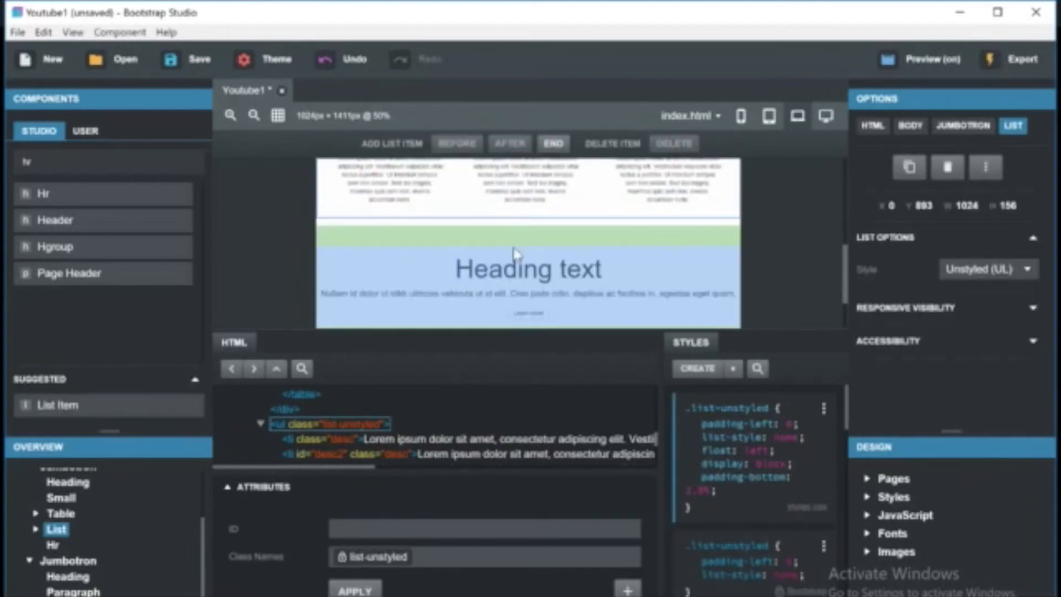
click(521, 238)
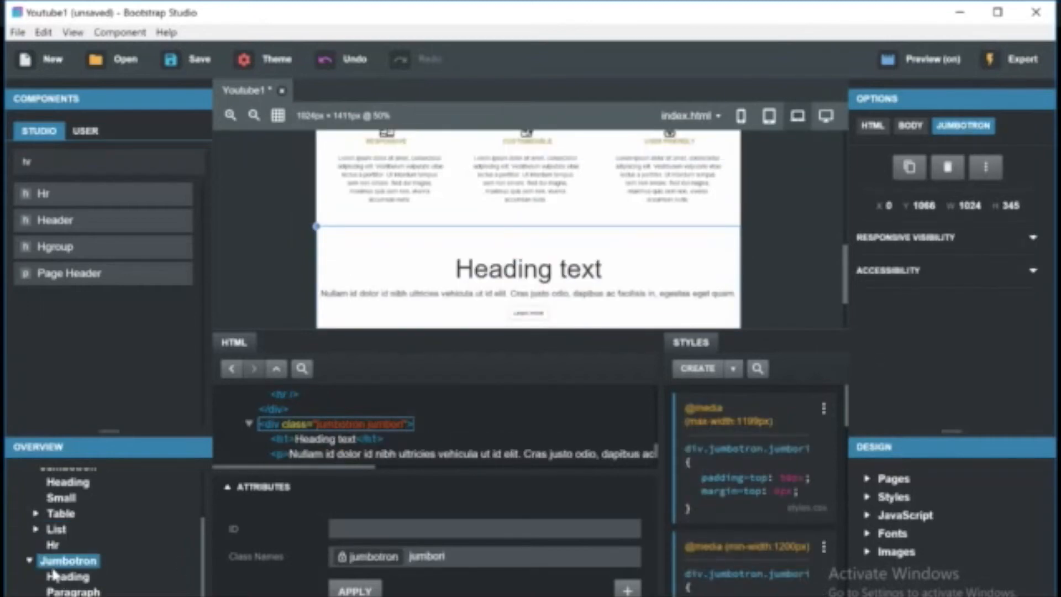
click(29, 560)
right_click(83, 595)
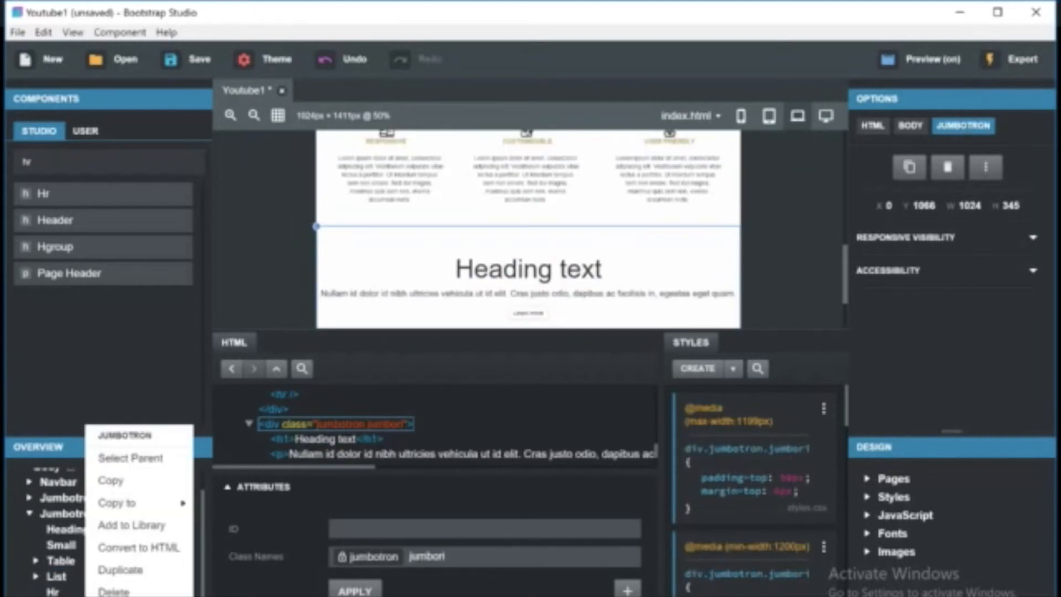
click(107, 592)
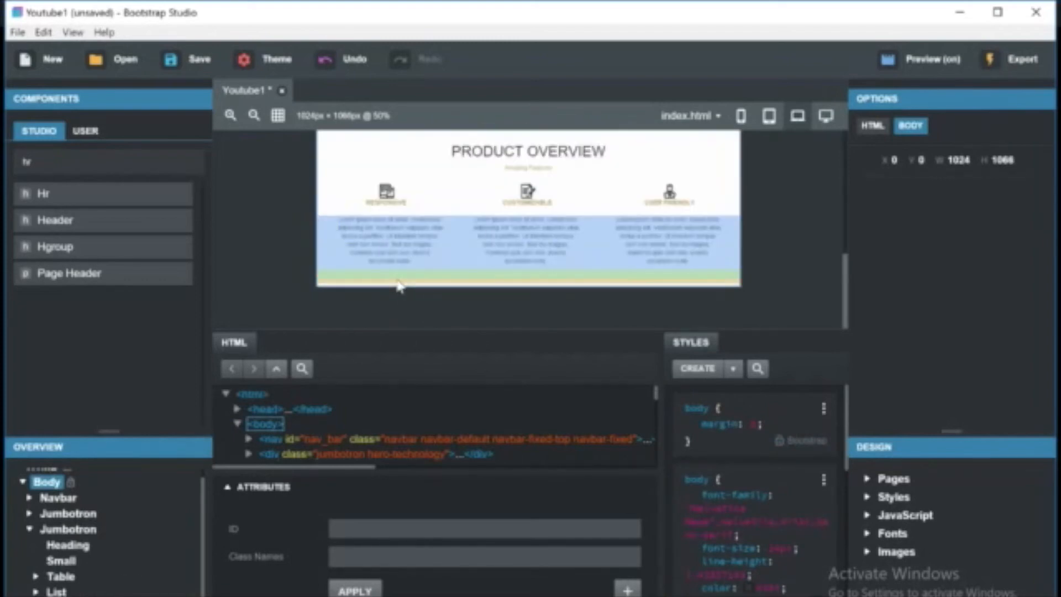
Search the components for jum again and add a new Jumbotron below the horizontal rule.
click(56, 595)
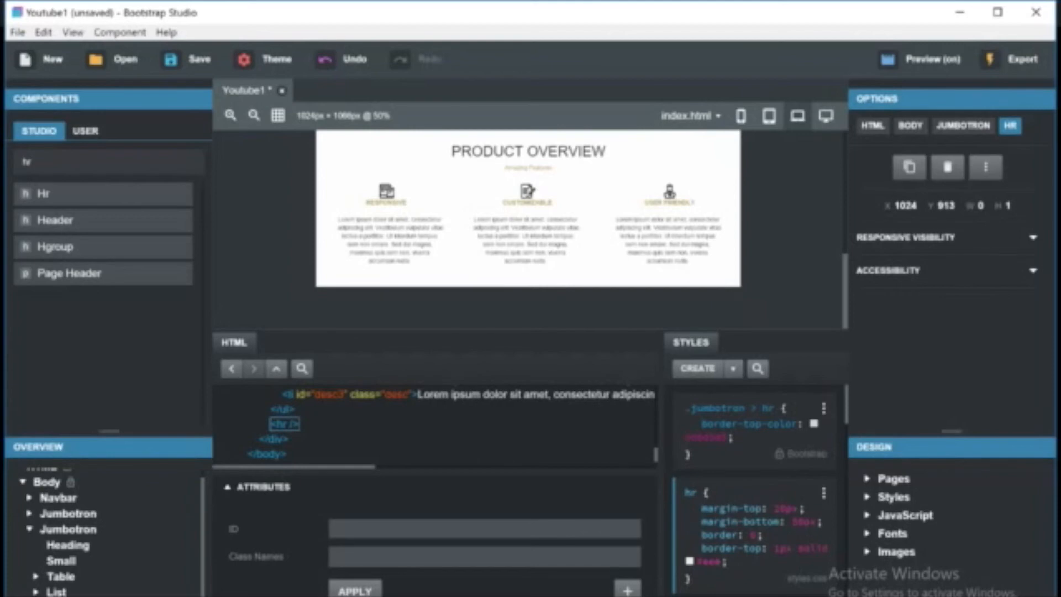
right_click(56, 594)
key(Escape)
click(97, 165)
key(BackSpace)
key(BackSpace)
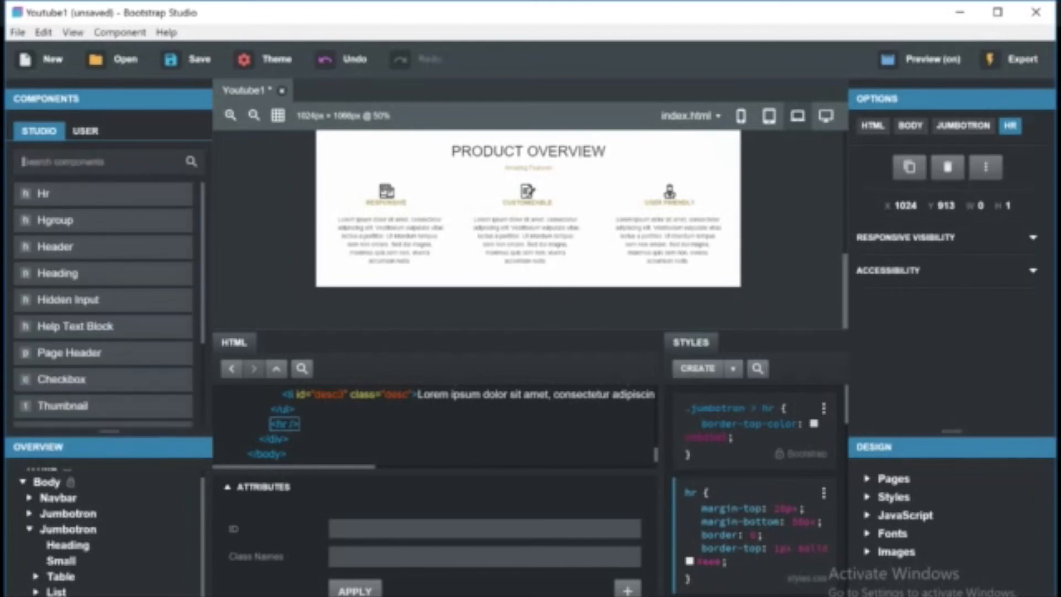
text(jumo)
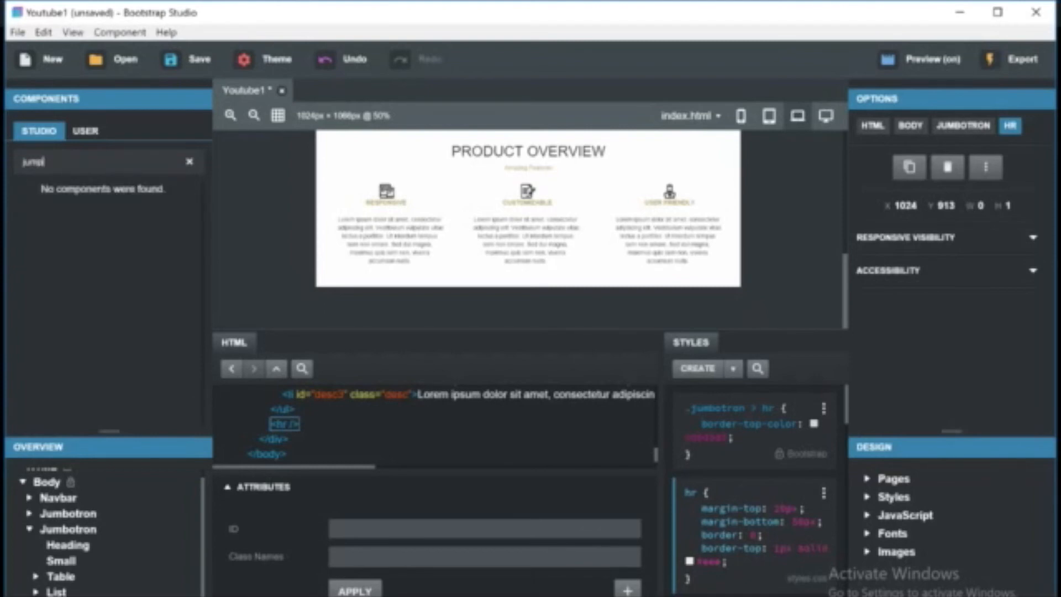
key(BackSpace)
drag(93, 195, 56, 590)
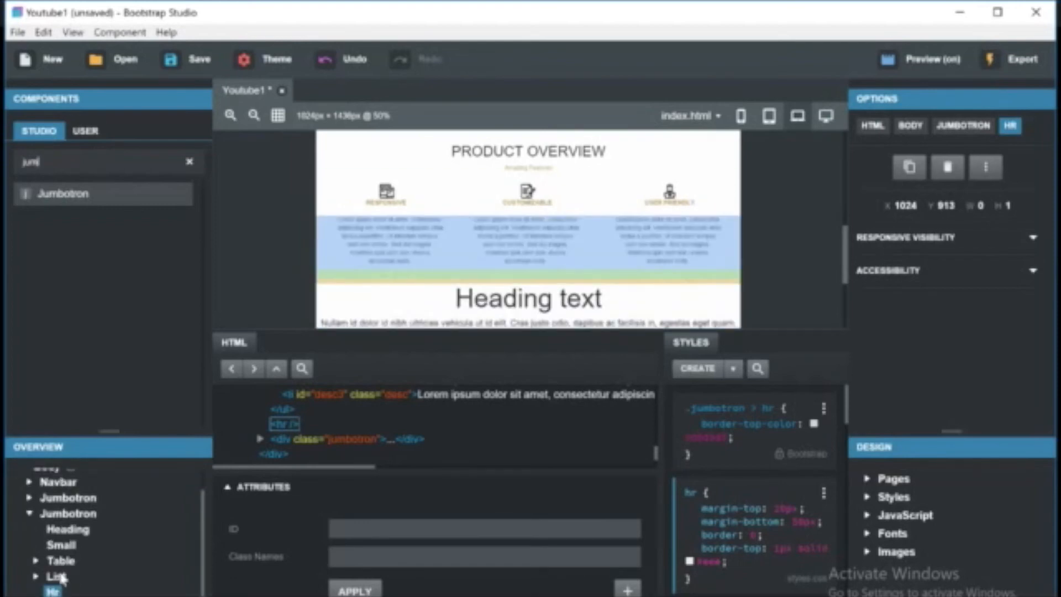
Reposition the new jumbotron so it follows the Product Overview section.
drag(50, 578, 76, 538)
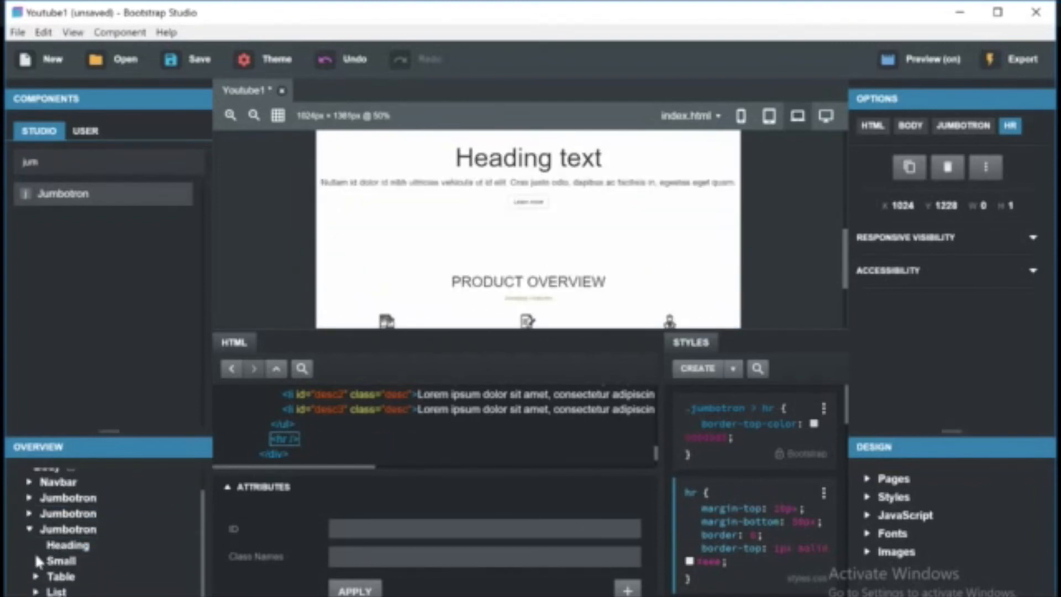
click(31, 530)
drag(59, 541, 71, 564)
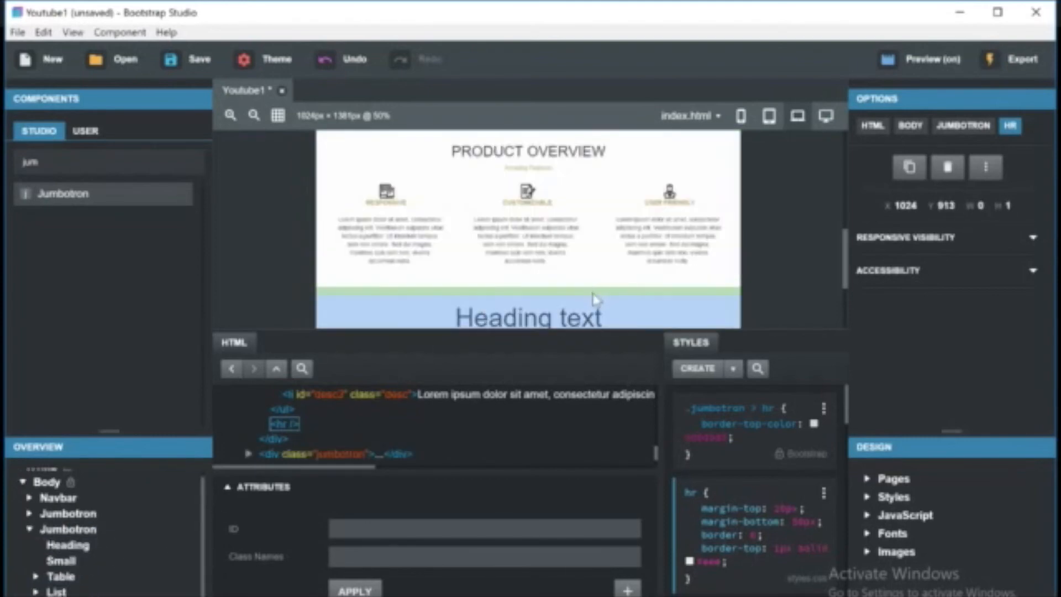
Inspect the new jumbotron, the Product Overview jumbotron and the horizontal rule between them.
click(584, 300)
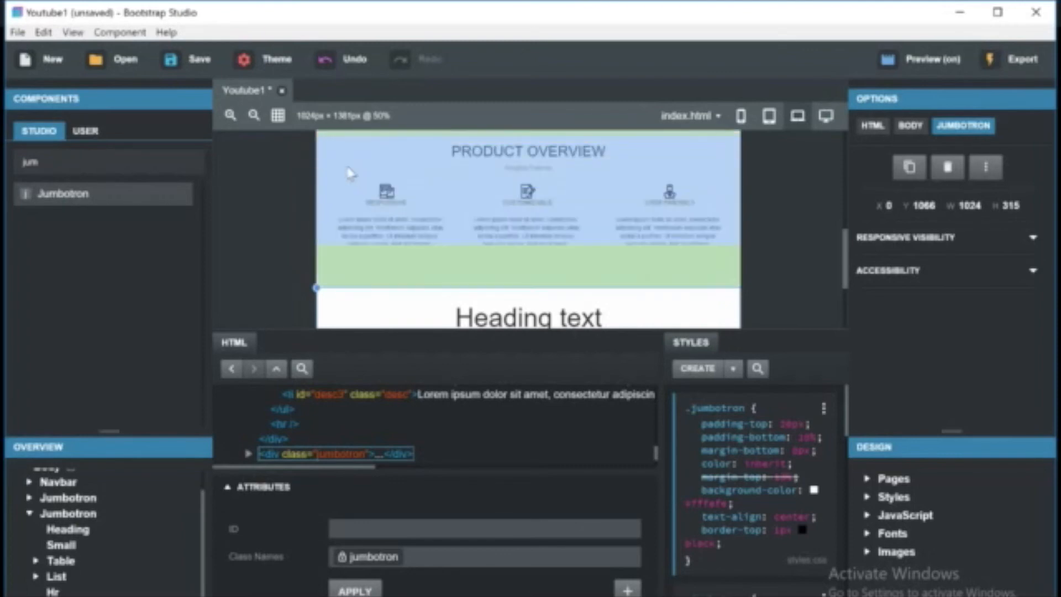
click(350, 176)
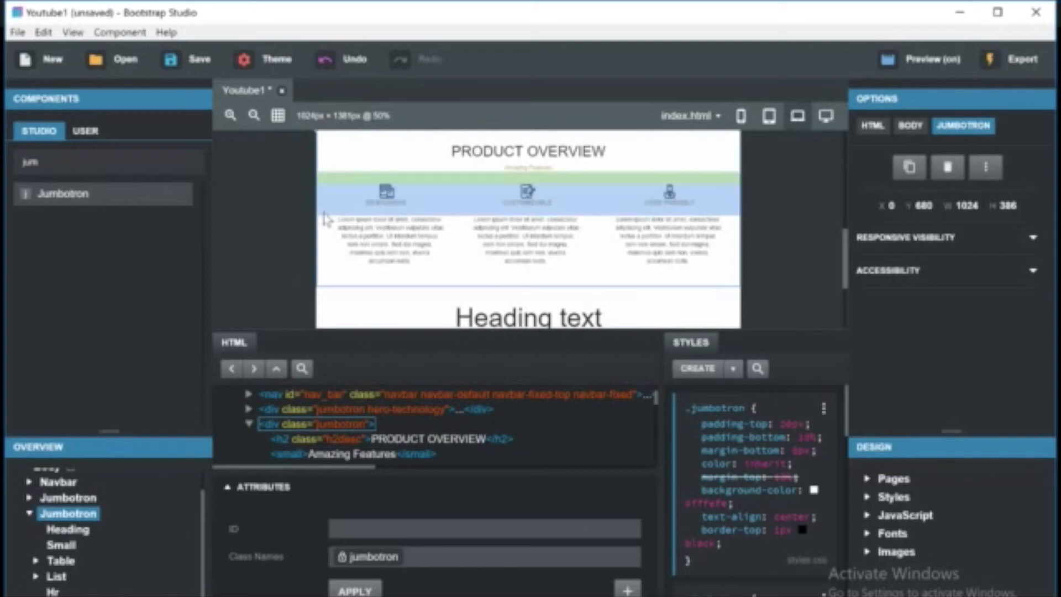
mouse_move(53, 592)
mouse_down()
mouse_move(69, 595)
mouse_move(54, 595)
mouse_up()
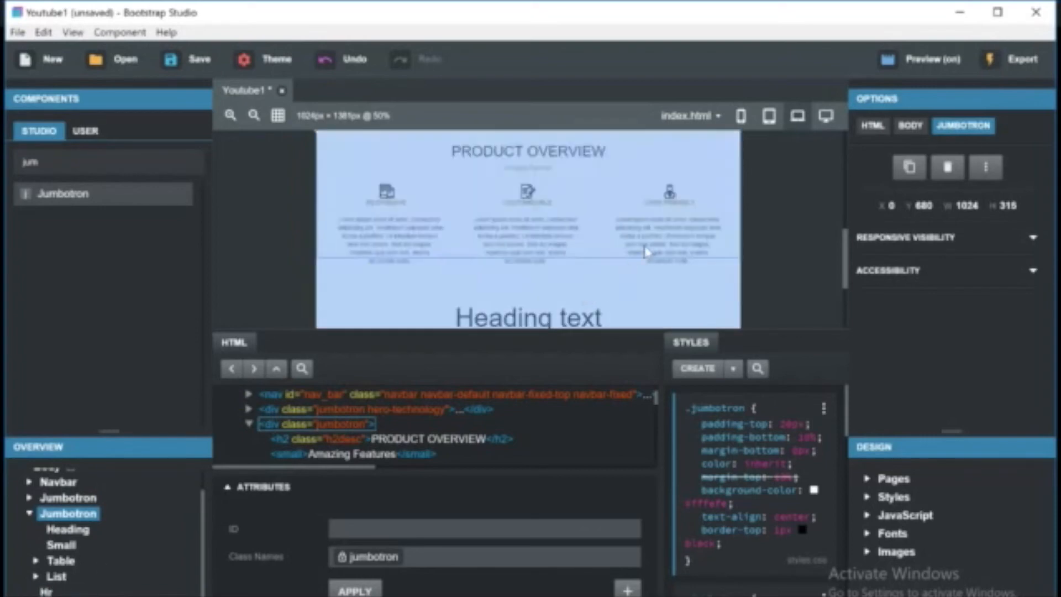
click(770, 235)
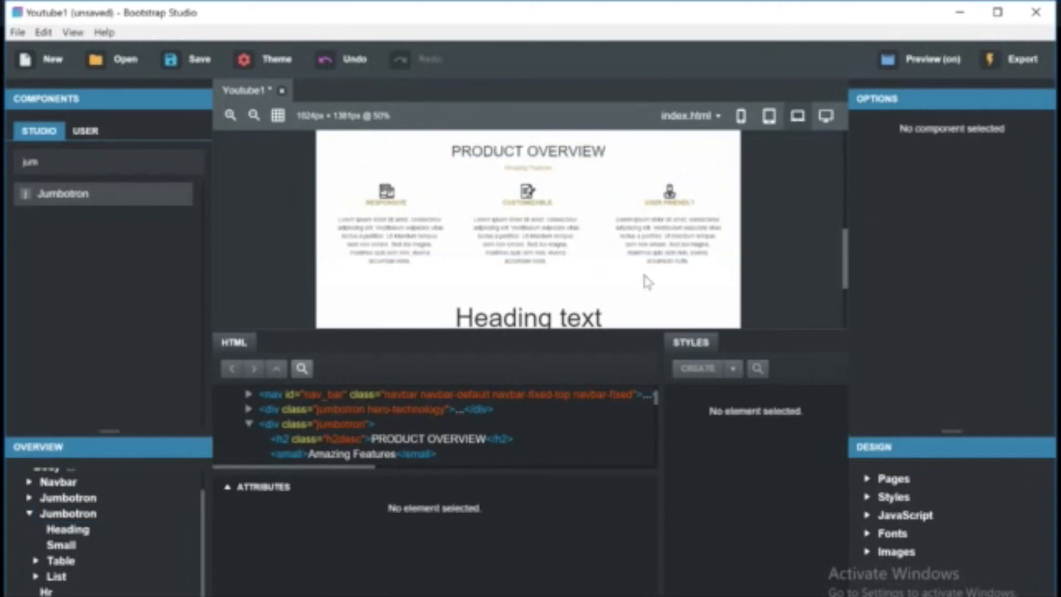
click(46, 591)
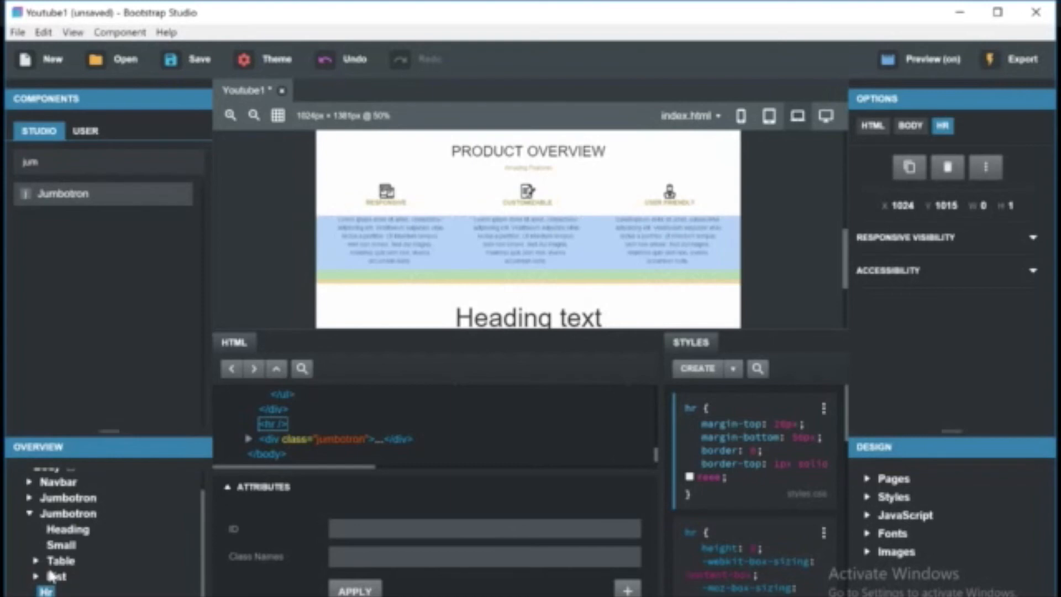
Move the horizontal rule into the new jumbotron, placing it above the jumbotron's heading.
scroll(110, 571, down, 1)
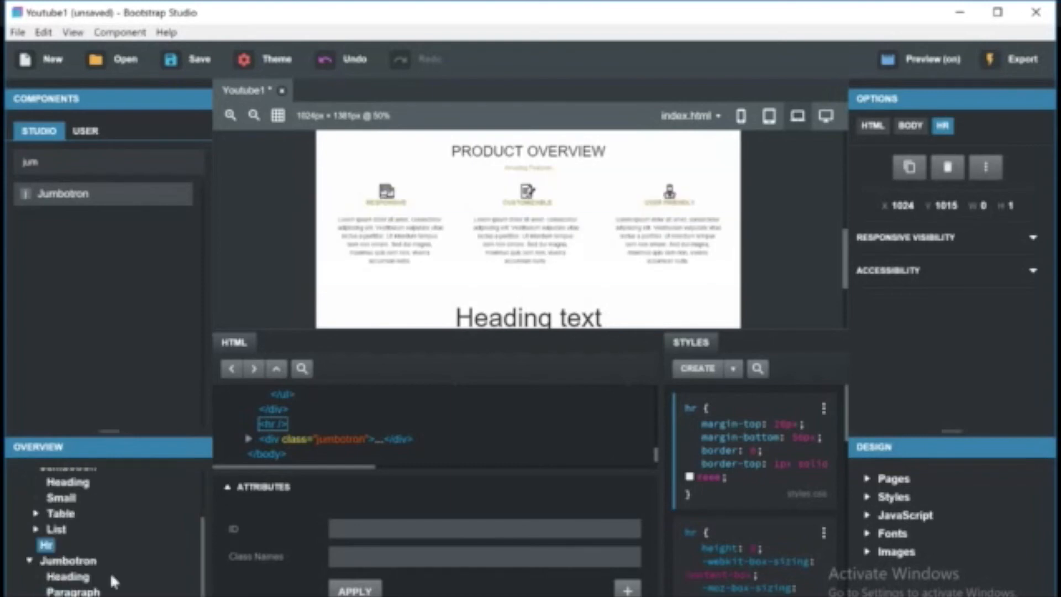
drag(46, 546, 86, 575)
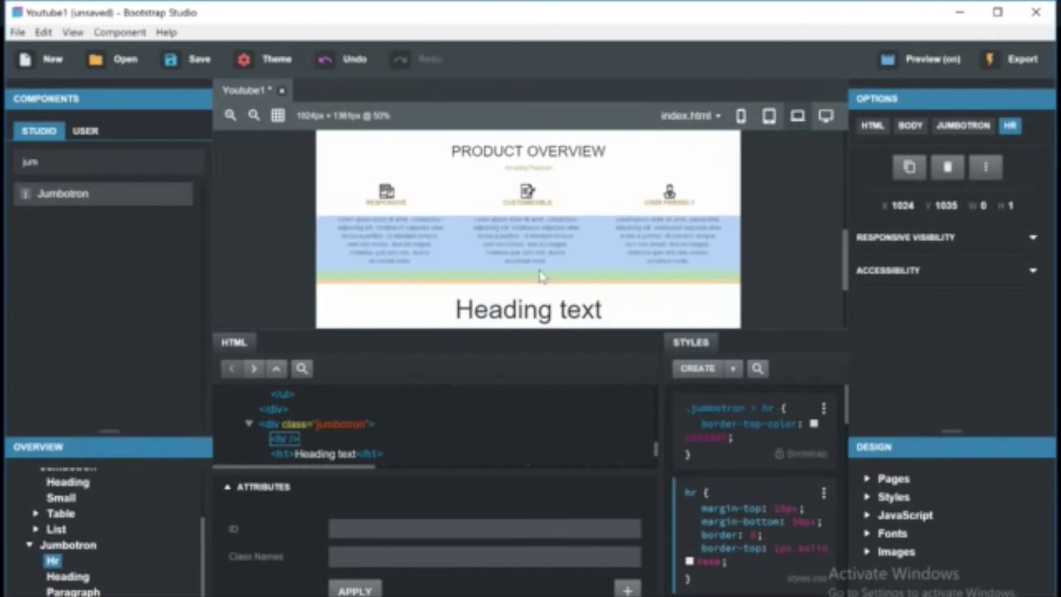
Select the new jumbotron and enable the margin-top property in its .jumbotron style rule.
click(538, 307)
click(571, 294)
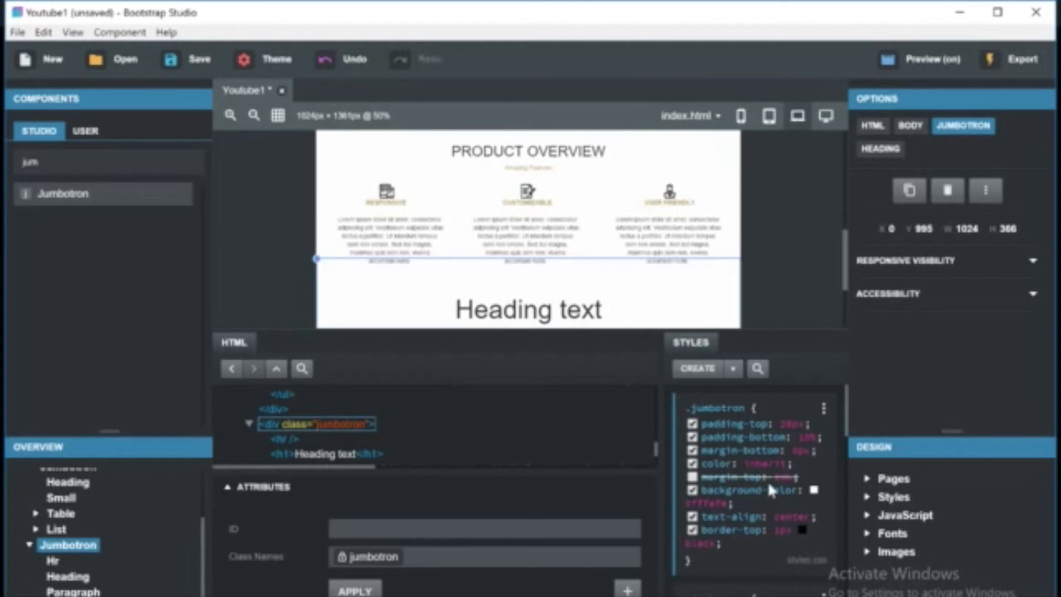
click(692, 478)
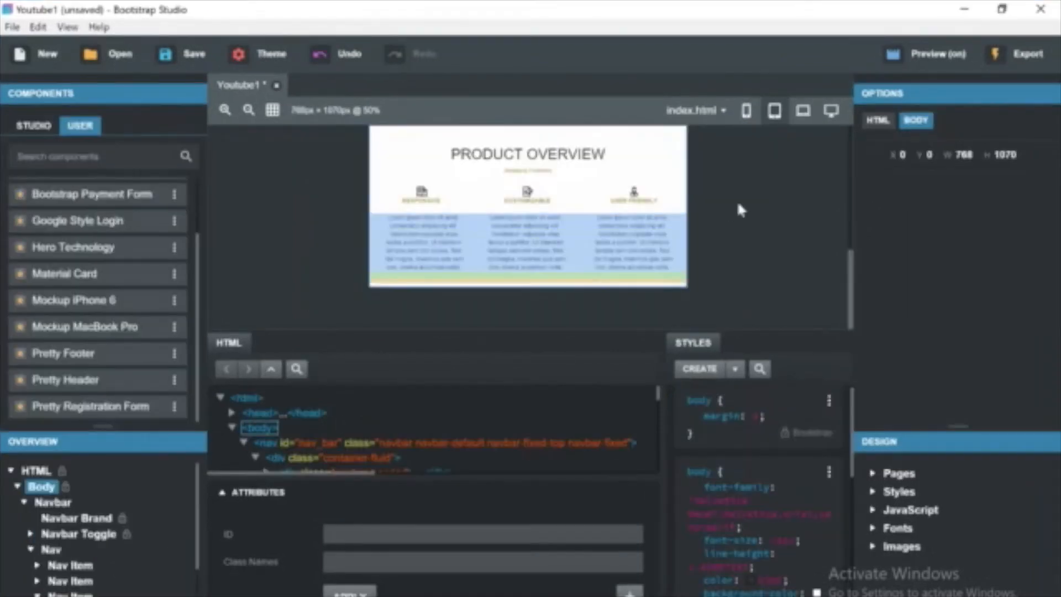
Preview the page layout at phone, tablet, laptop and desktop sizes, scrolling through the sections.
scroll(740, 210, up, 5)
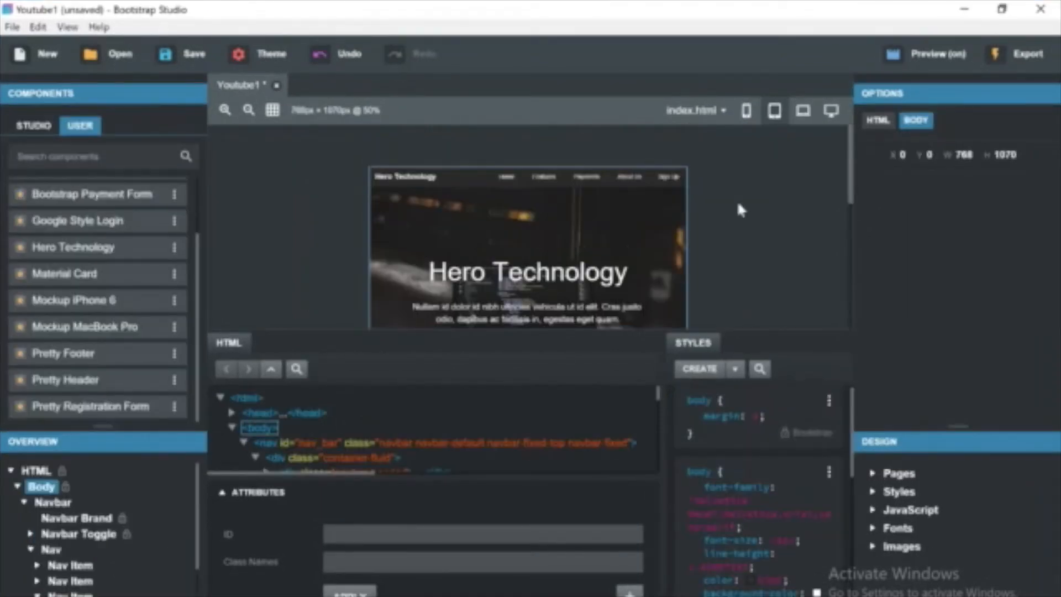
scroll(737, 200, down, 5)
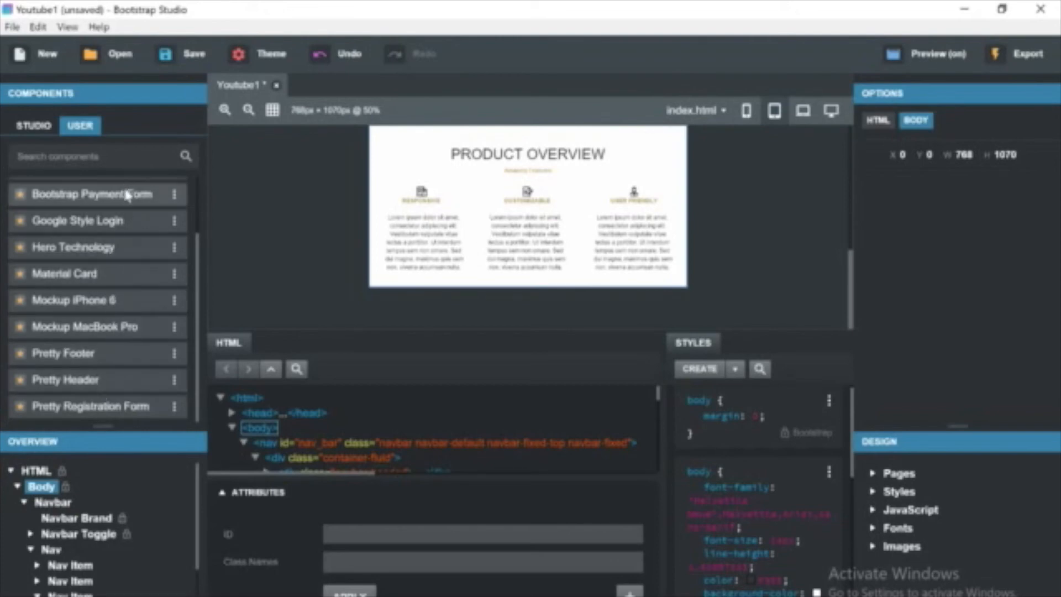
scroll(124, 489, down, 3)
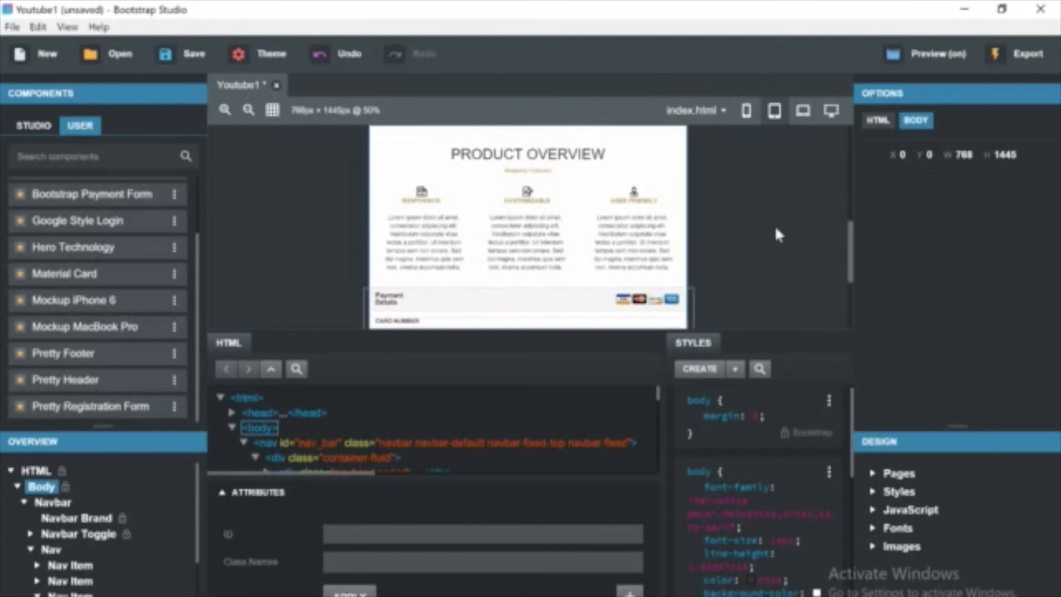
scroll(775, 225, down, 3)
scroll(774, 224, down, 2)
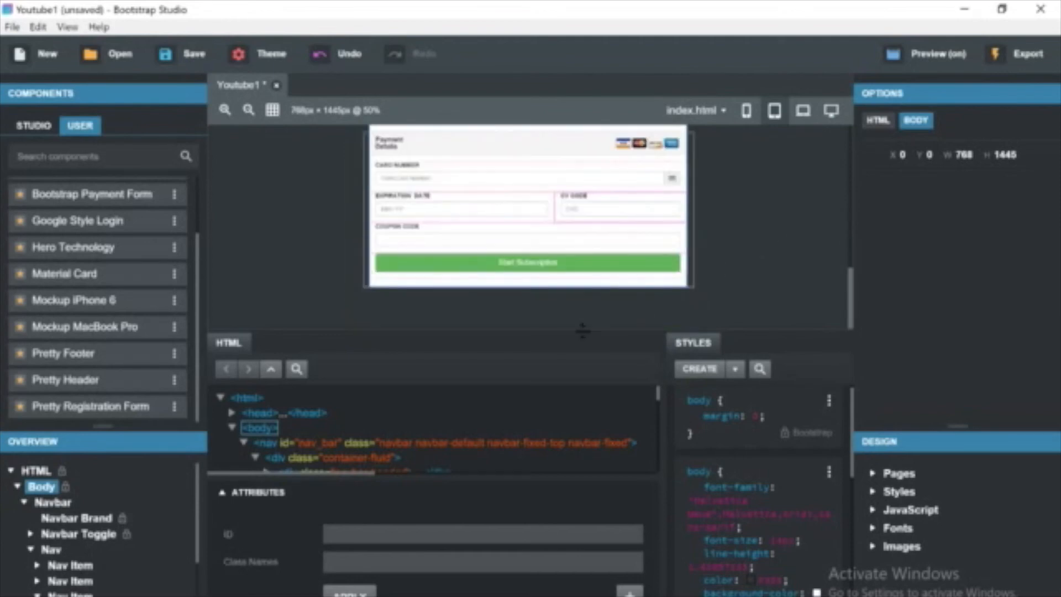
click(747, 111)
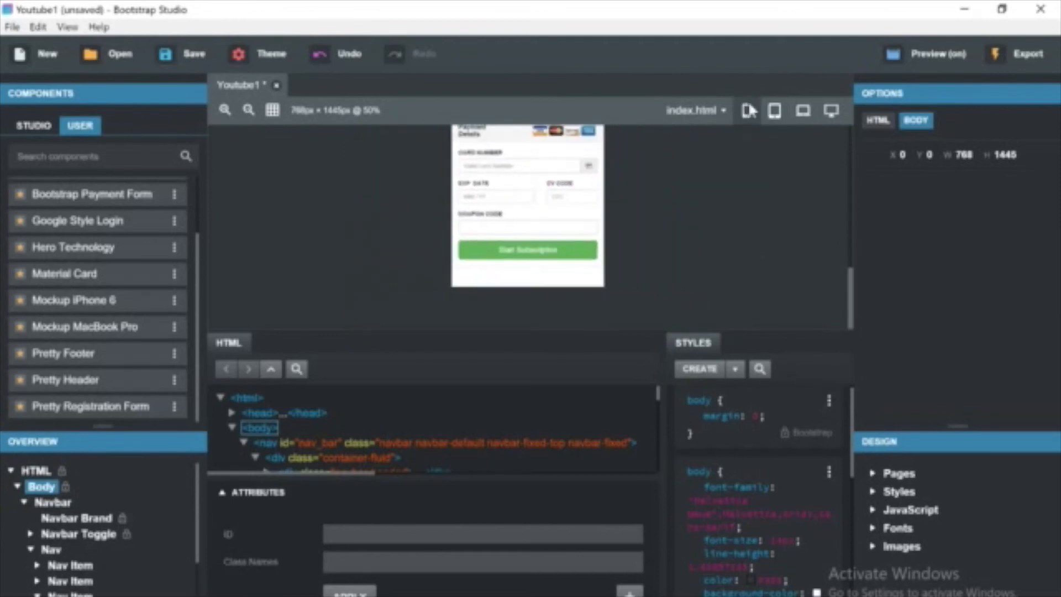
click(803, 110)
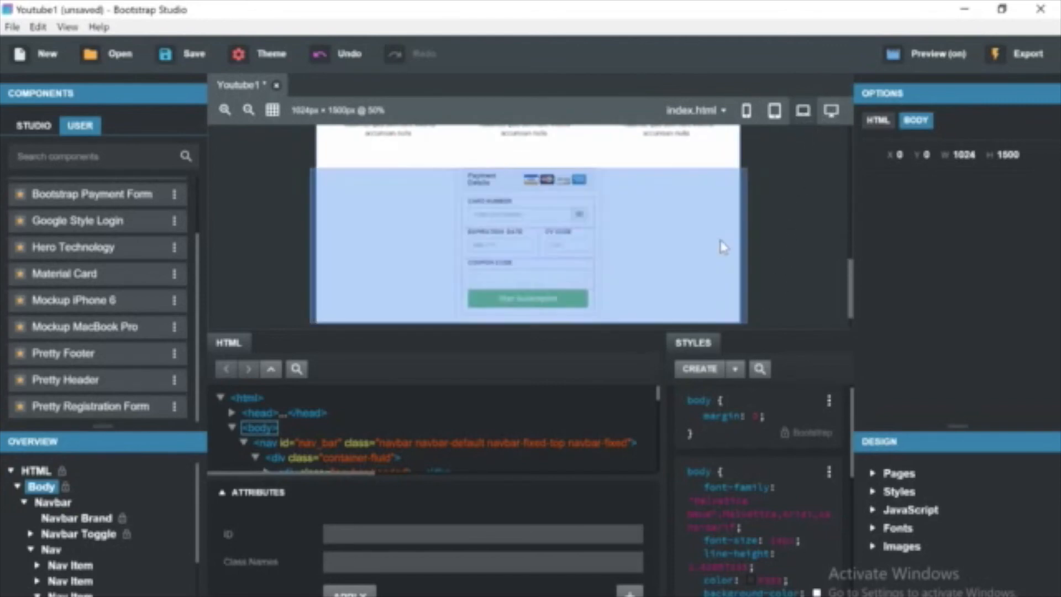
scroll(567, 309, down, 1)
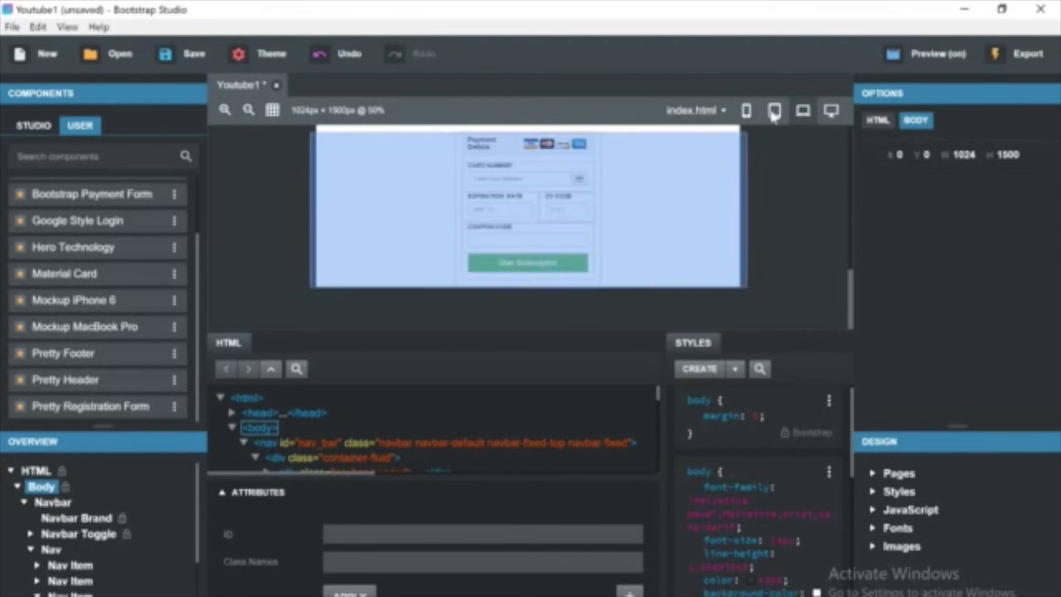
click(839, 111)
click(811, 114)
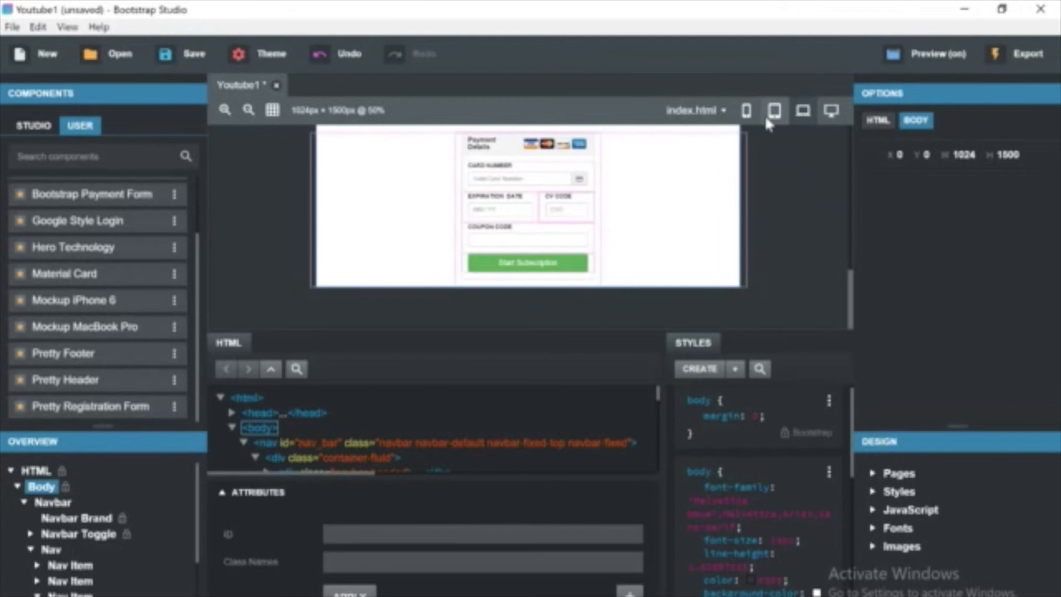
scroll(810, 190, up, 2)
scroll(811, 190, up, 5)
scroll(811, 189, down, 3)
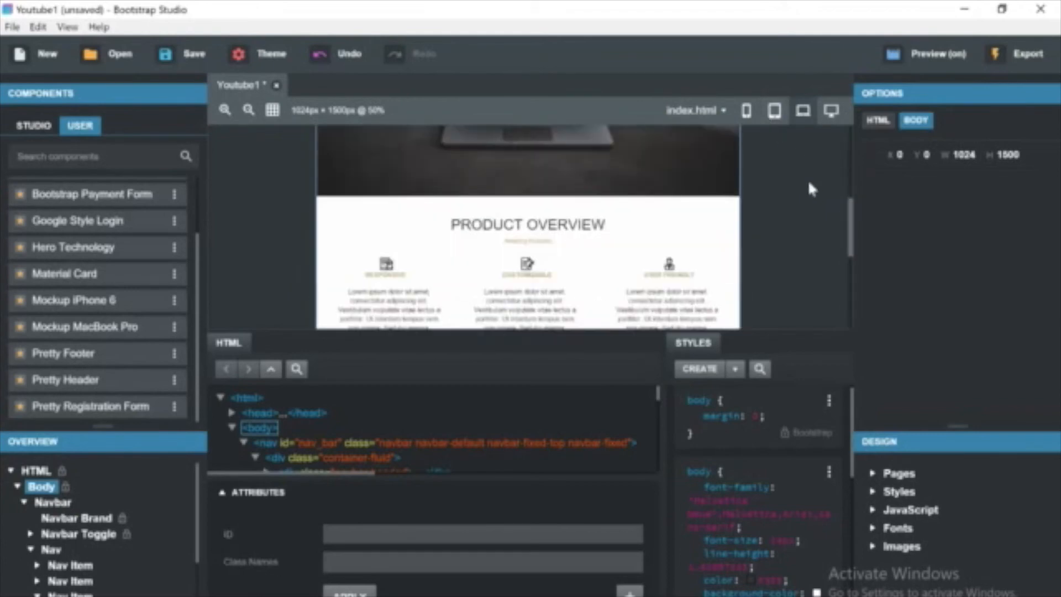
scroll(810, 189, down, 1)
scroll(811, 189, down, 3)
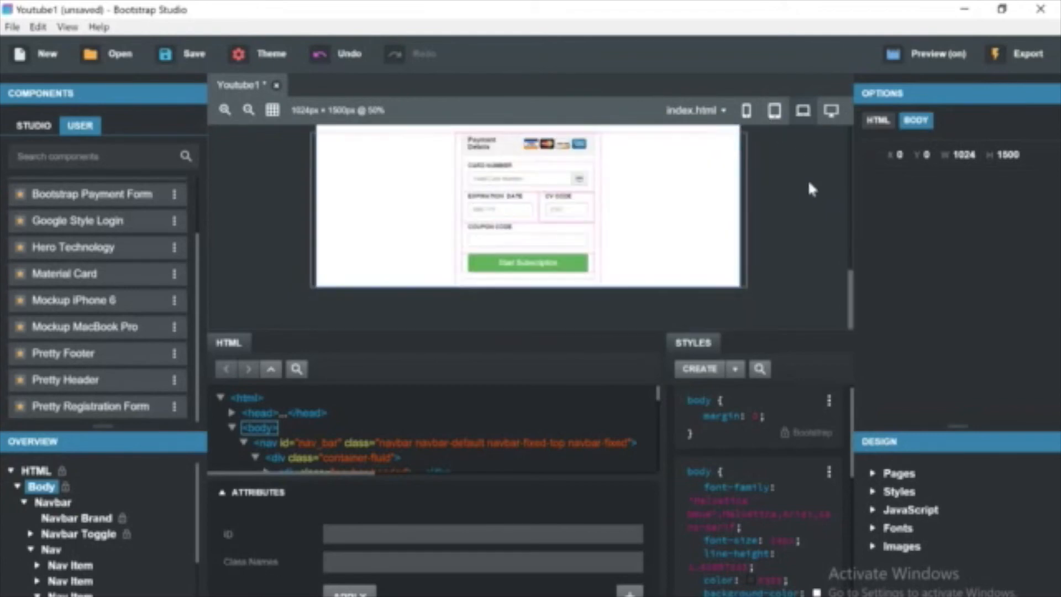
click(775, 113)
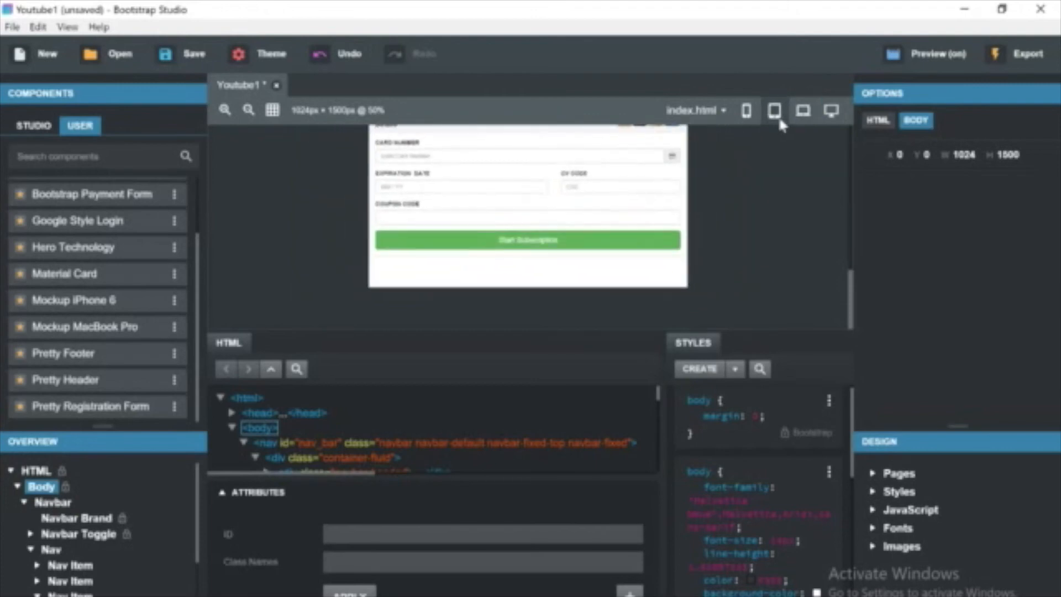
click(752, 113)
scroll(720, 194, up, 5)
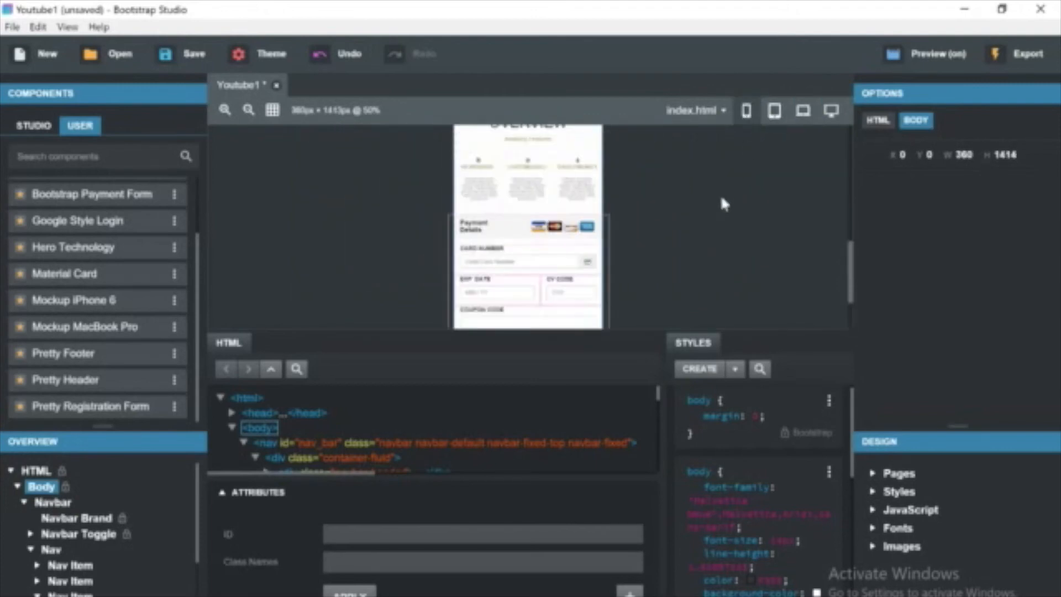
scroll(721, 199, down, 10)
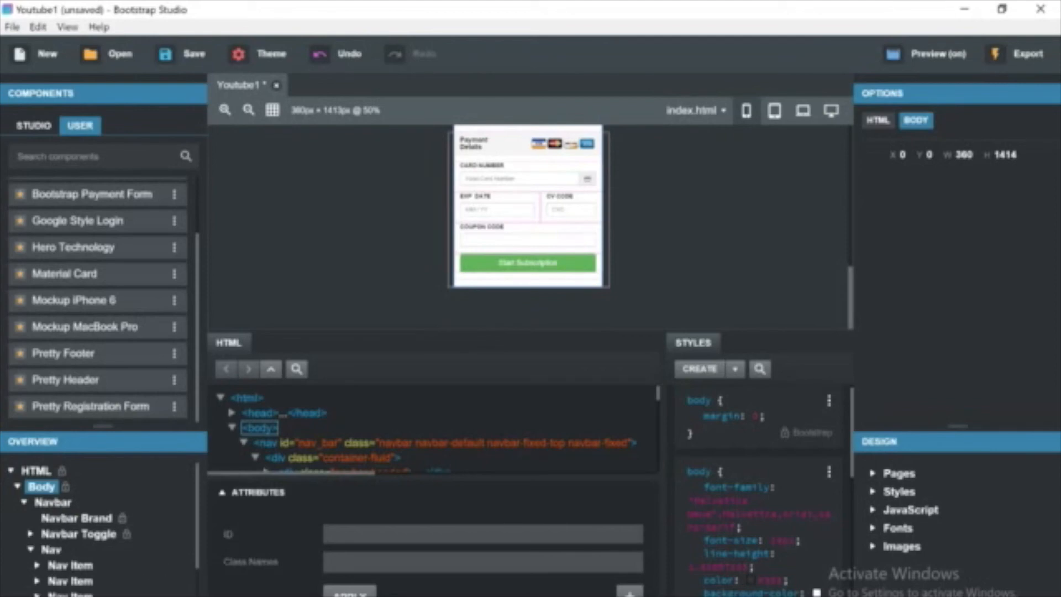
scroll(99, 525, down, 2)
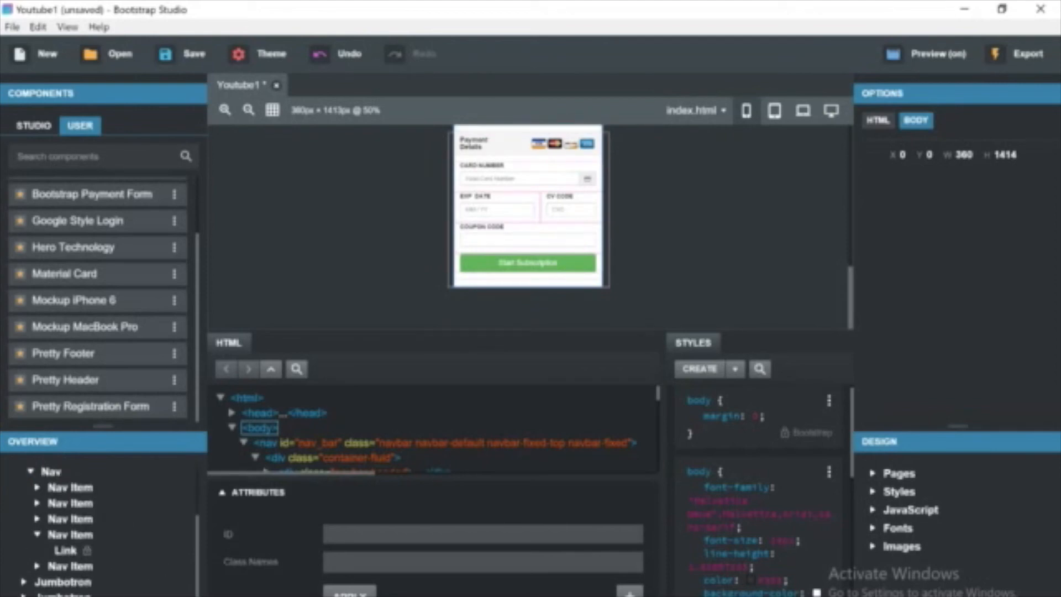
Collapse the Nav and Navbar branches in the overview tree and review the page structure.
click(30, 471)
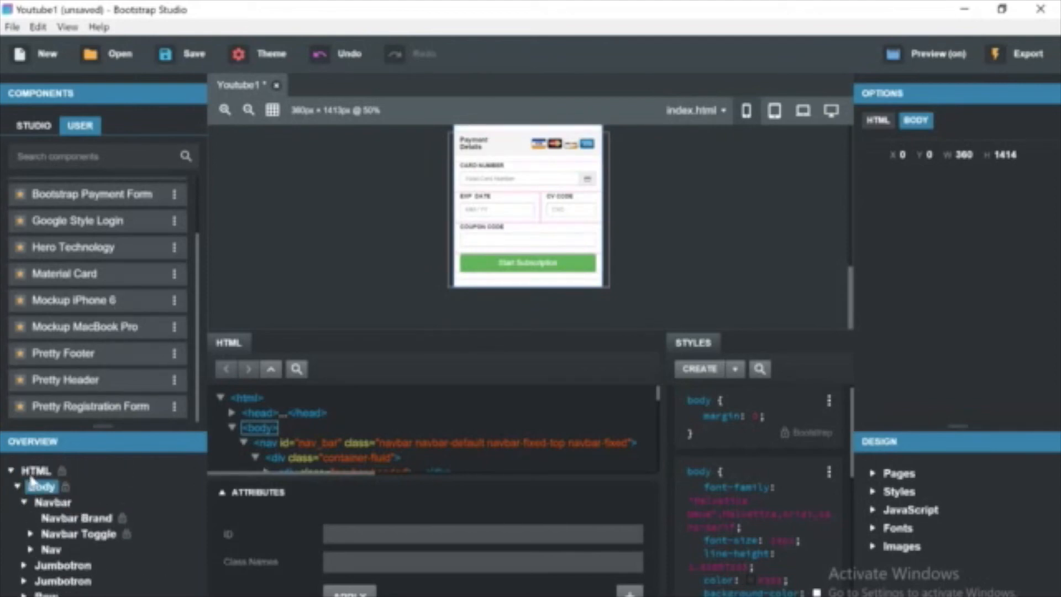
click(24, 503)
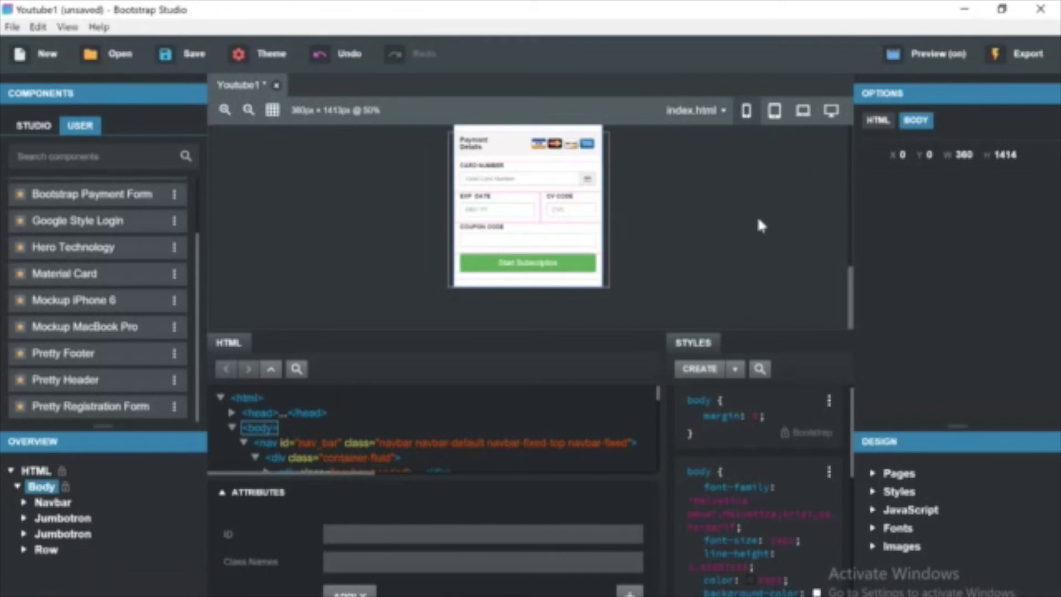
scroll(759, 221, up, 5)
scroll(750, 224, down, 5)
scroll(713, 226, up, 5)
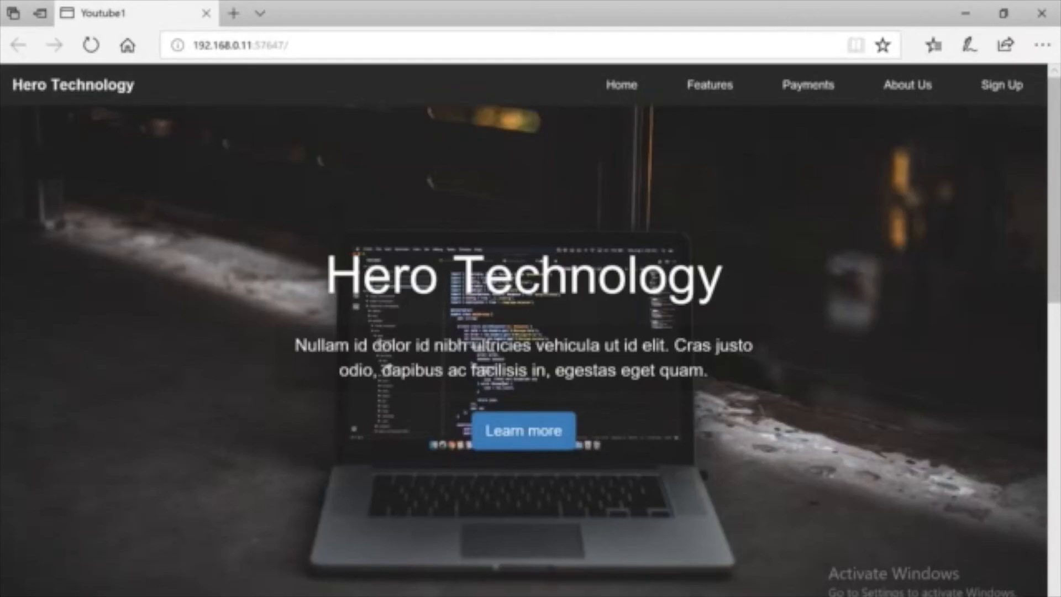
scroll(577, 348, down, 10)
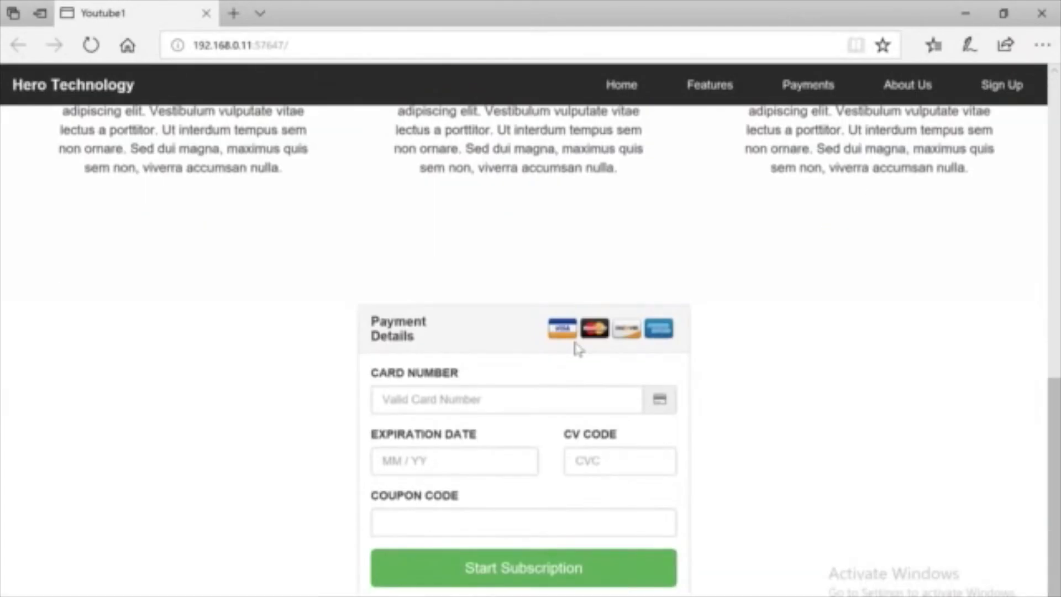
scroll(578, 349, up, 3)
scroll(577, 348, down, 3)
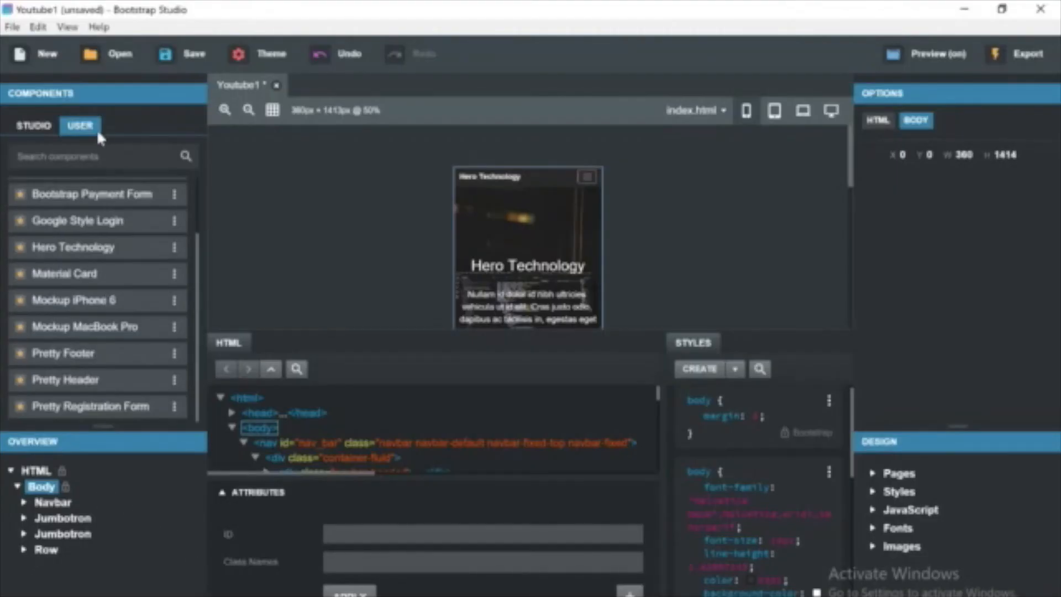
Search the Studio components for hr and insert a horizontal rule between the second jumbotron and the Row.
click(45, 130)
text(h)
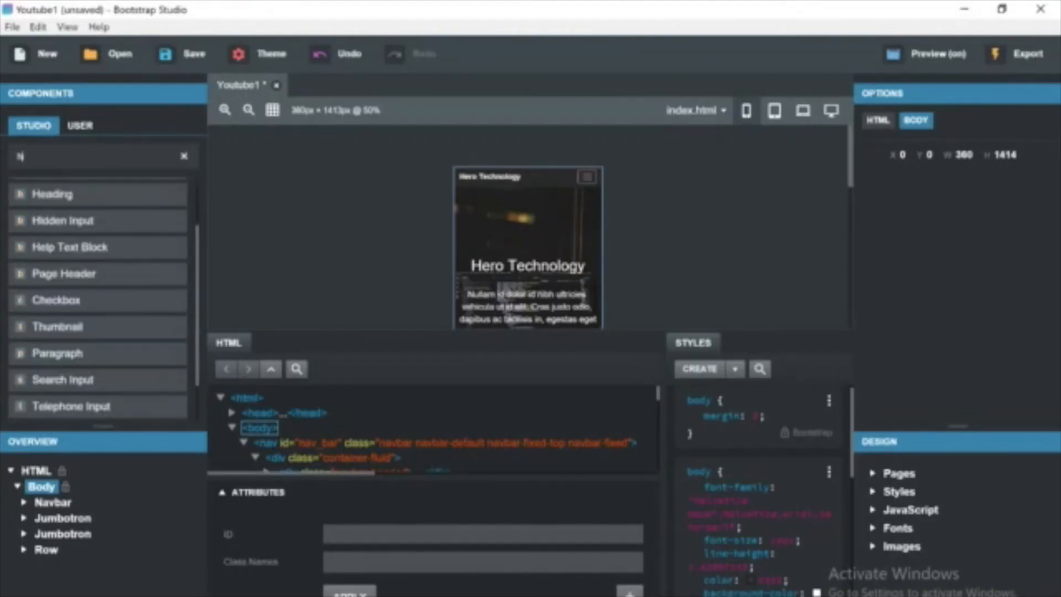
text(r)
drag(68, 188, 51, 543)
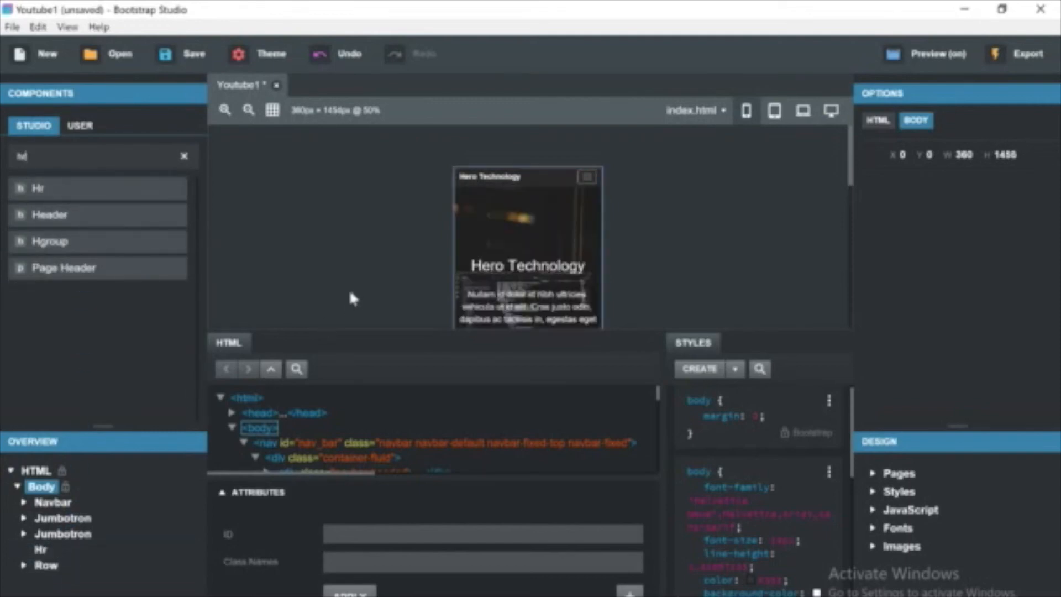
Deselect everything on the canvas and save the project.
scroll(353, 298, up, 2)
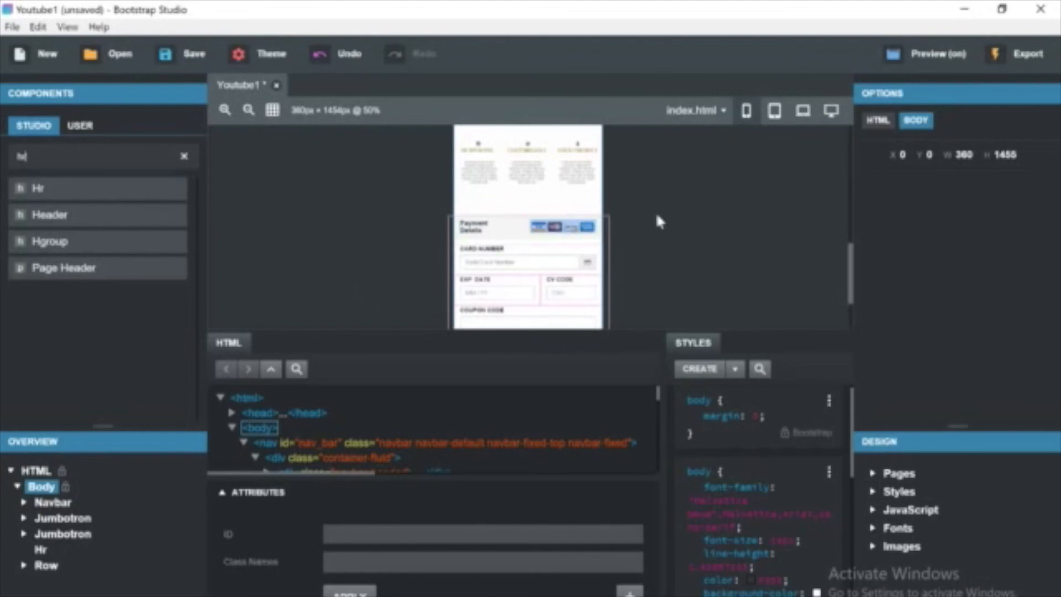
click(684, 224)
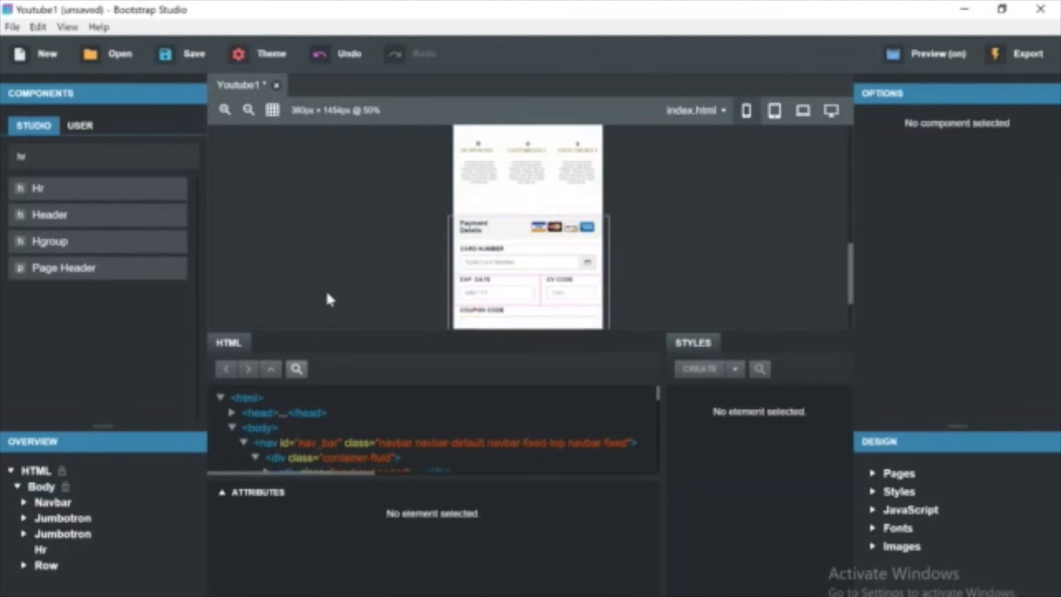
scroll(326, 289, down, 3)
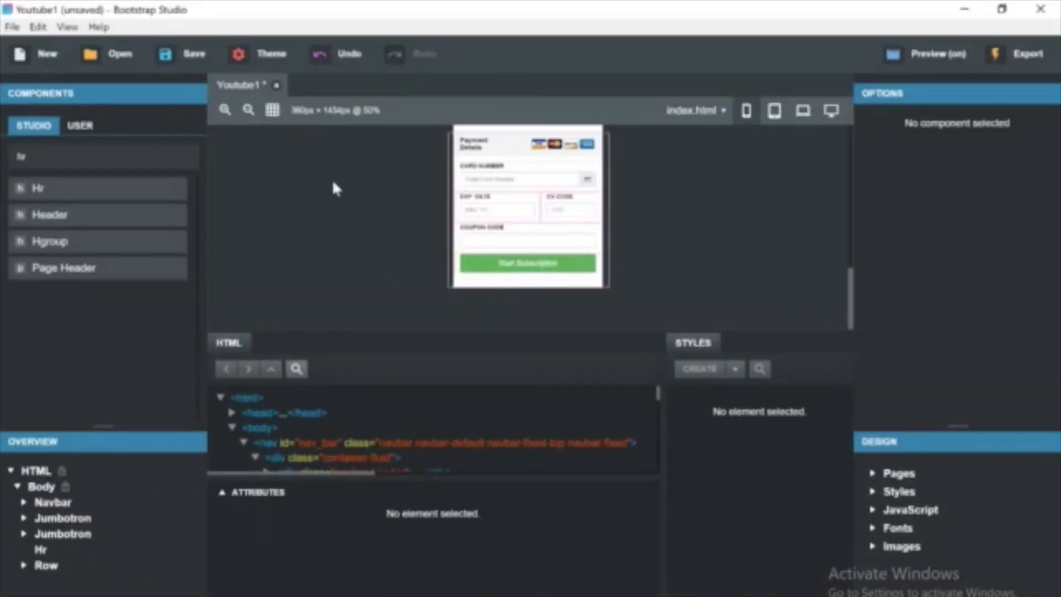
click(197, 55)
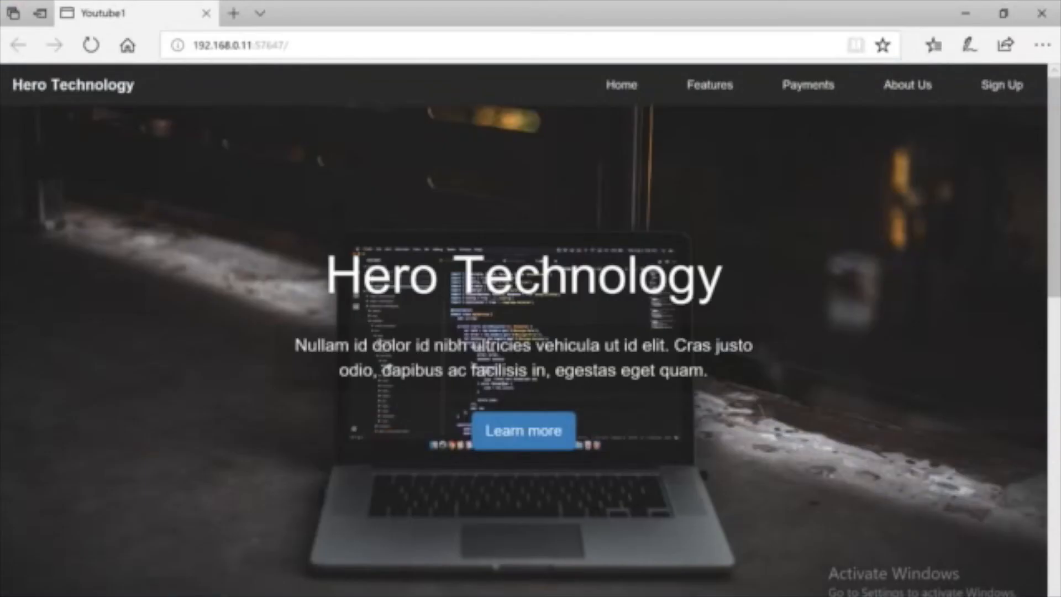
Scroll through the live page in the browser preview to review the sections.
scroll(483, 479, down, 10)
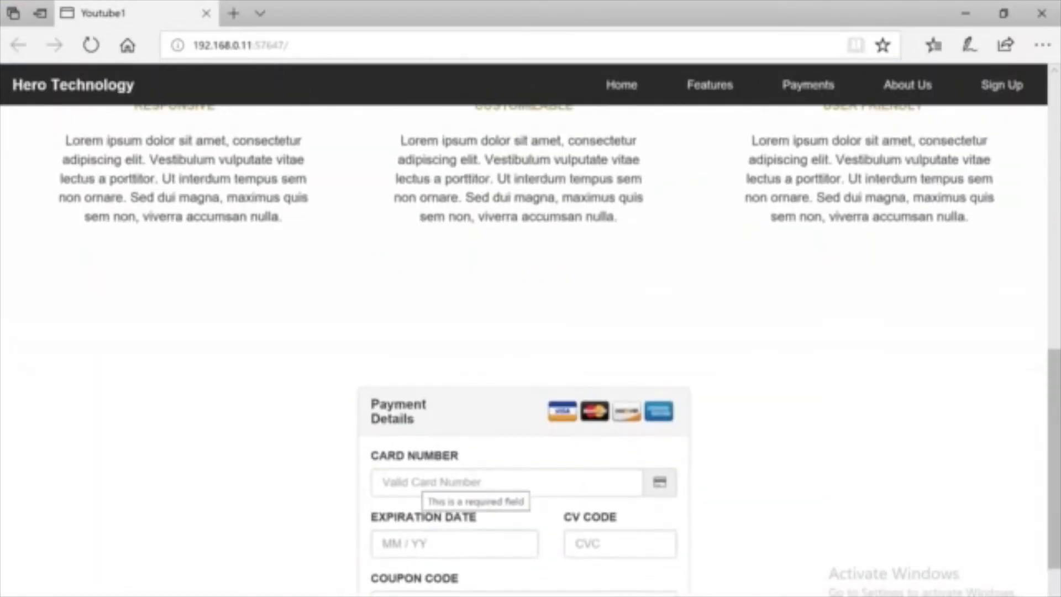
scroll(478, 535, up, 10)
scroll(477, 531, down, 3)
scroll(478, 532, up, 3)
scroll(475, 526, down, 12)
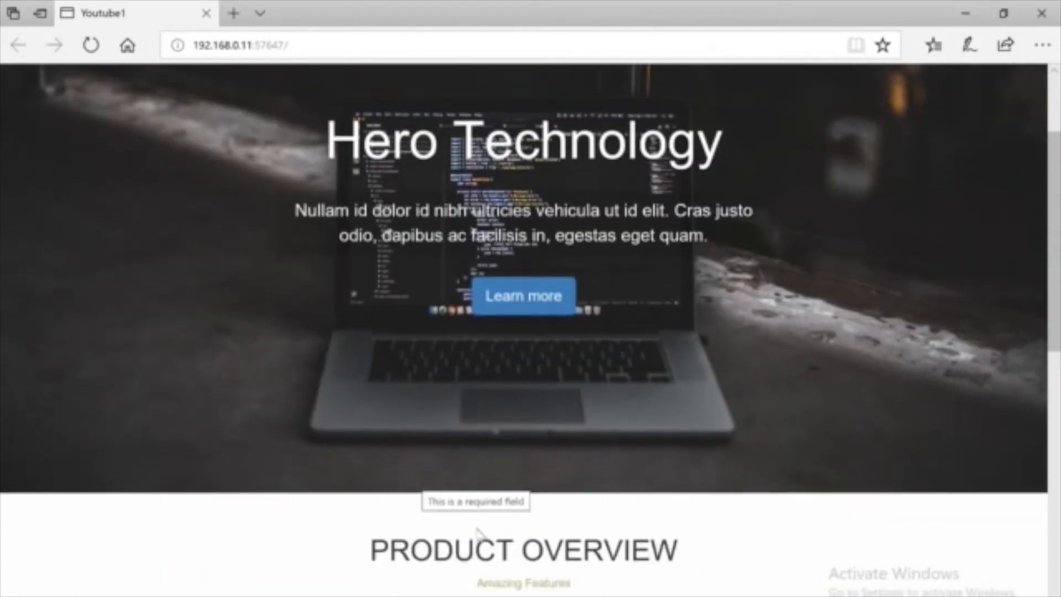
scroll(476, 526, up, 5)
scroll(475, 525, up, 7)
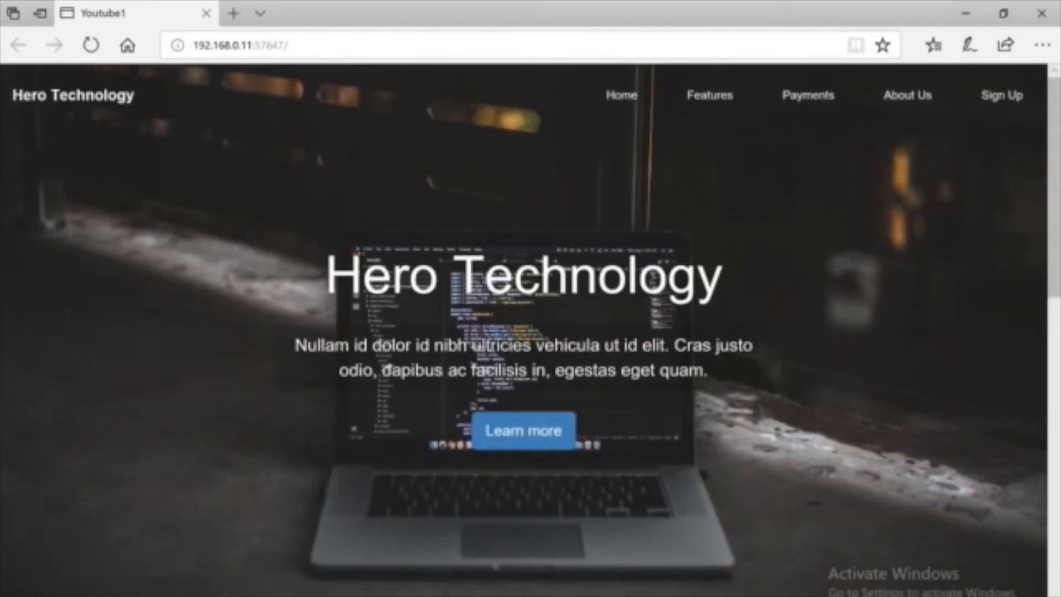
Return to Bootstrap Studio, switch to the tablet view and delete the About Us item from the navbar.
key(alt+Tab)
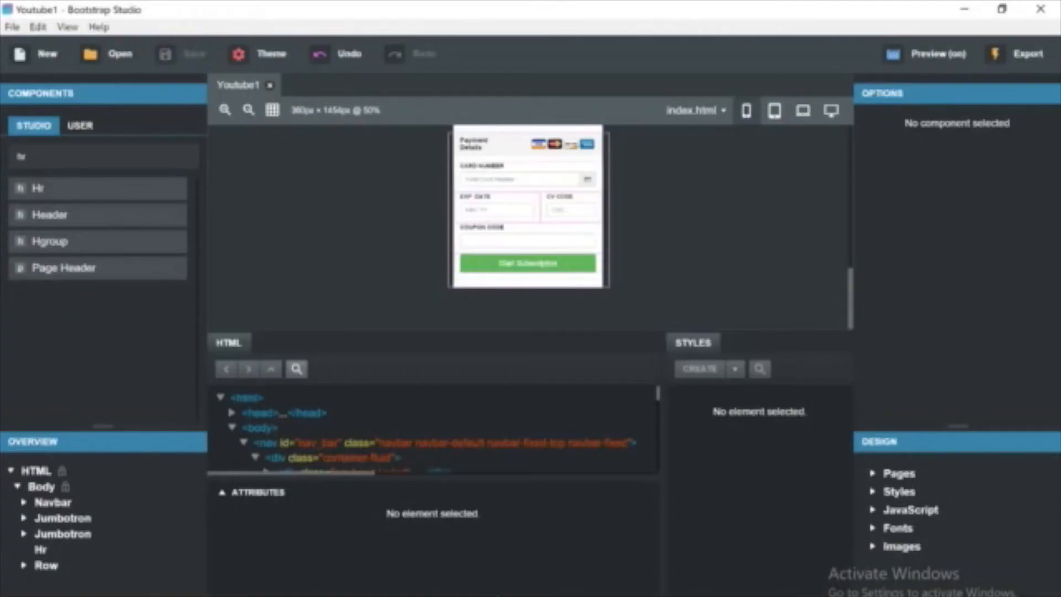
click(473, 596)
click(473, 596)
click(773, 114)
double_click(629, 177)
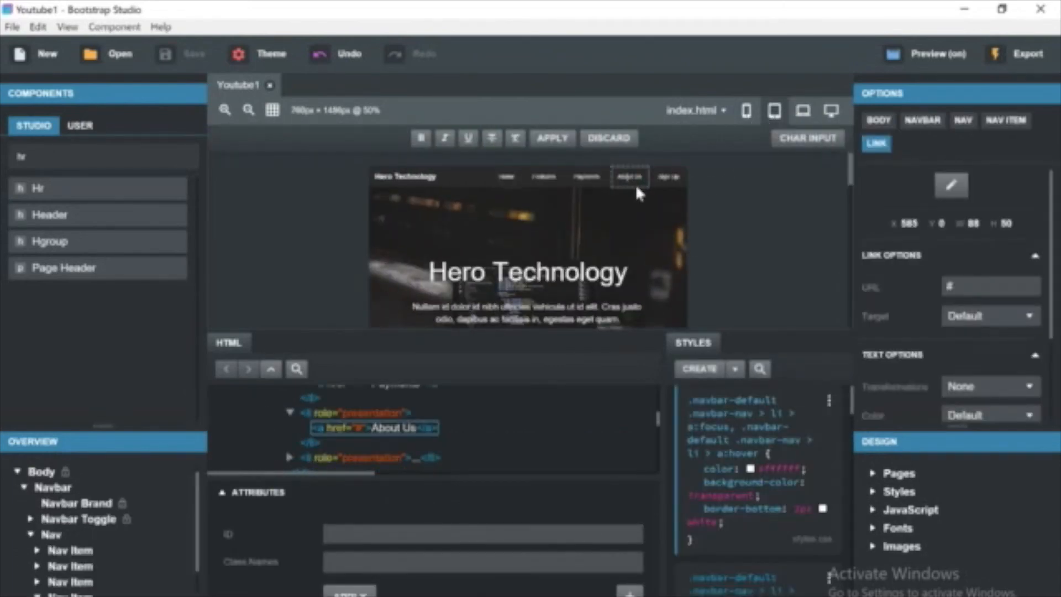
click(601, 176)
click(615, 177)
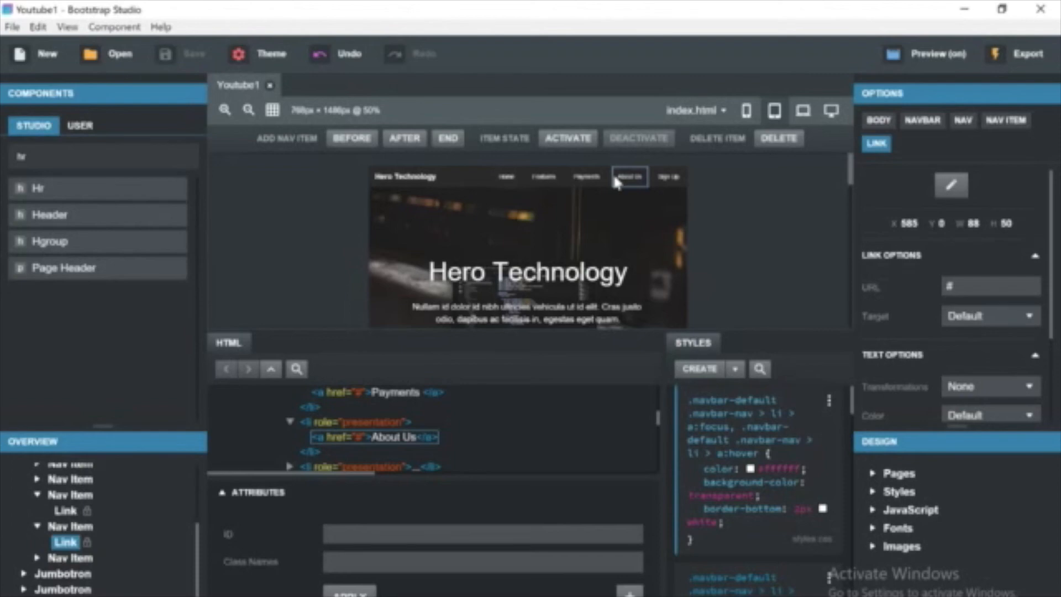
click(779, 138)
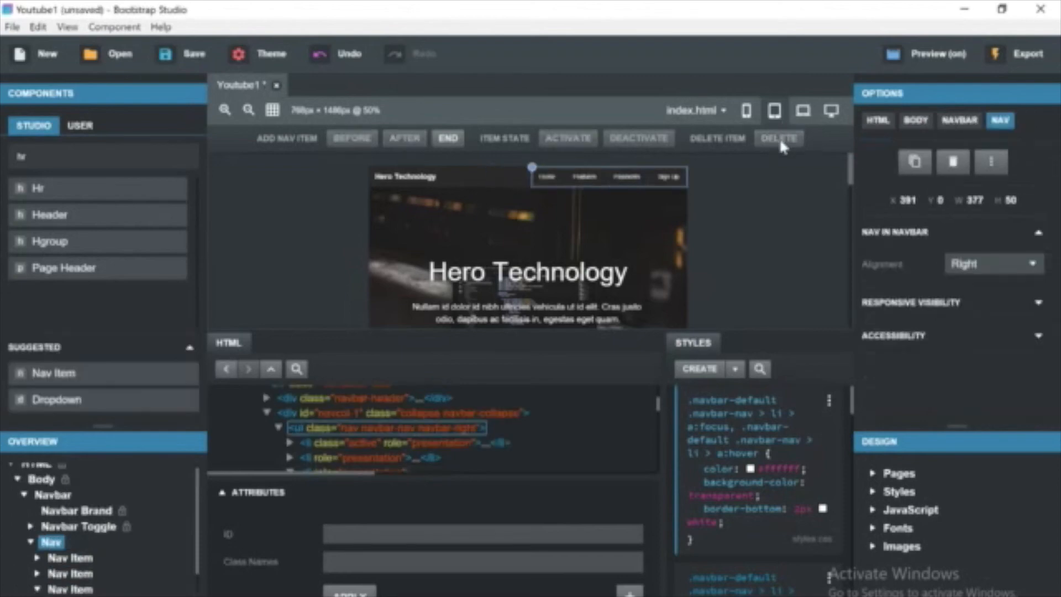
Insert the Google Style Login user component below the payment form.
click(675, 183)
click(735, 218)
scroll(734, 218, down, 10)
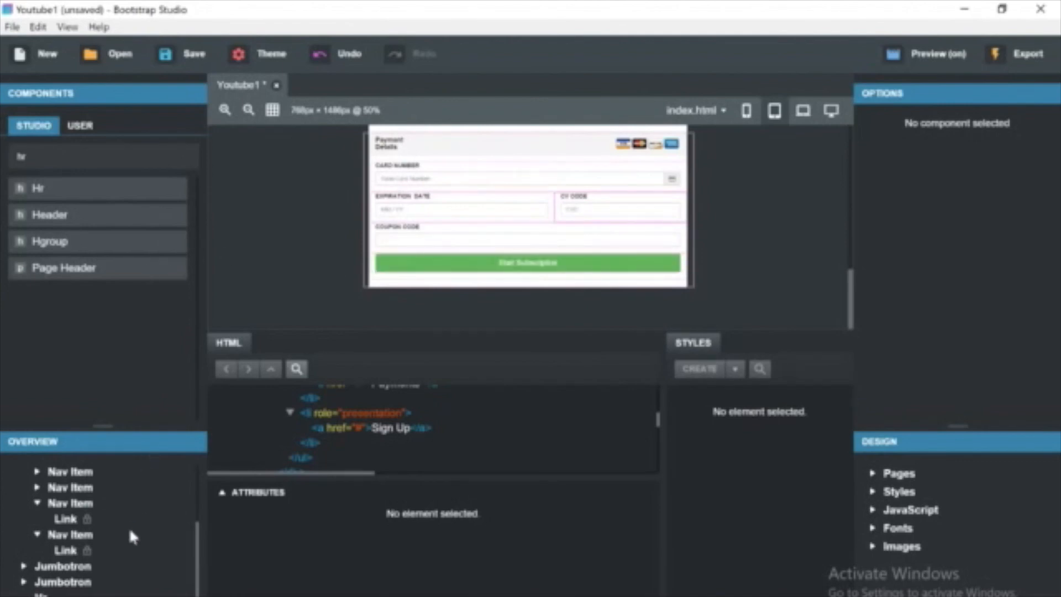
scroll(376, 437, down, 5)
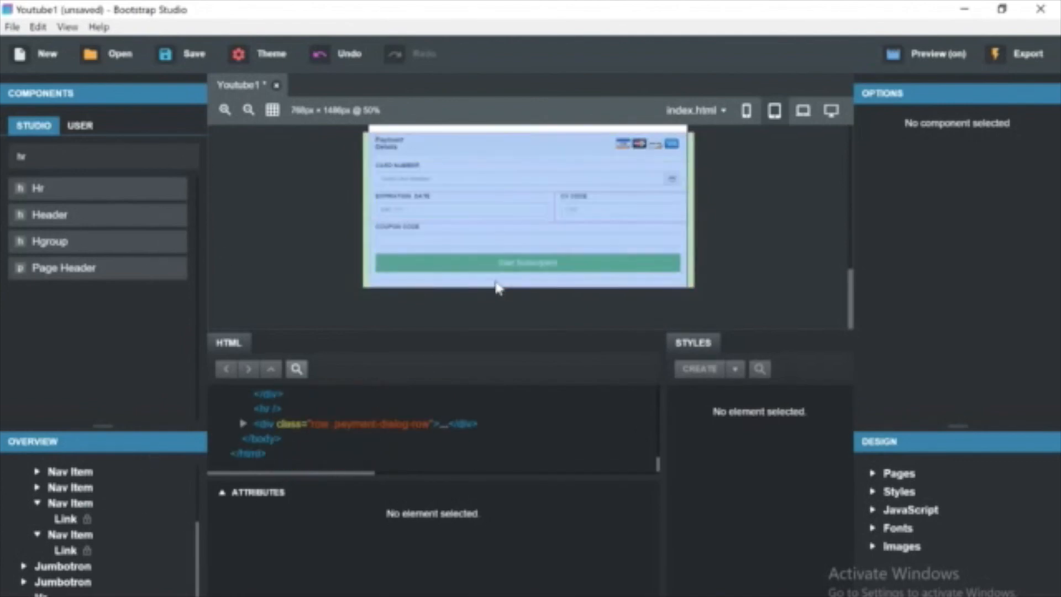
click(82, 125)
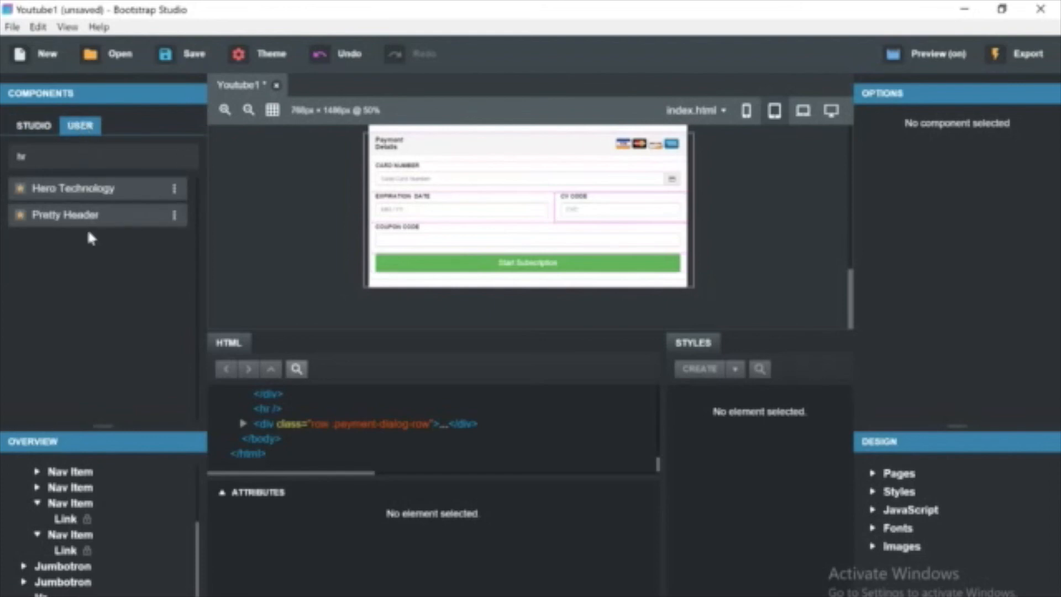
click(184, 156)
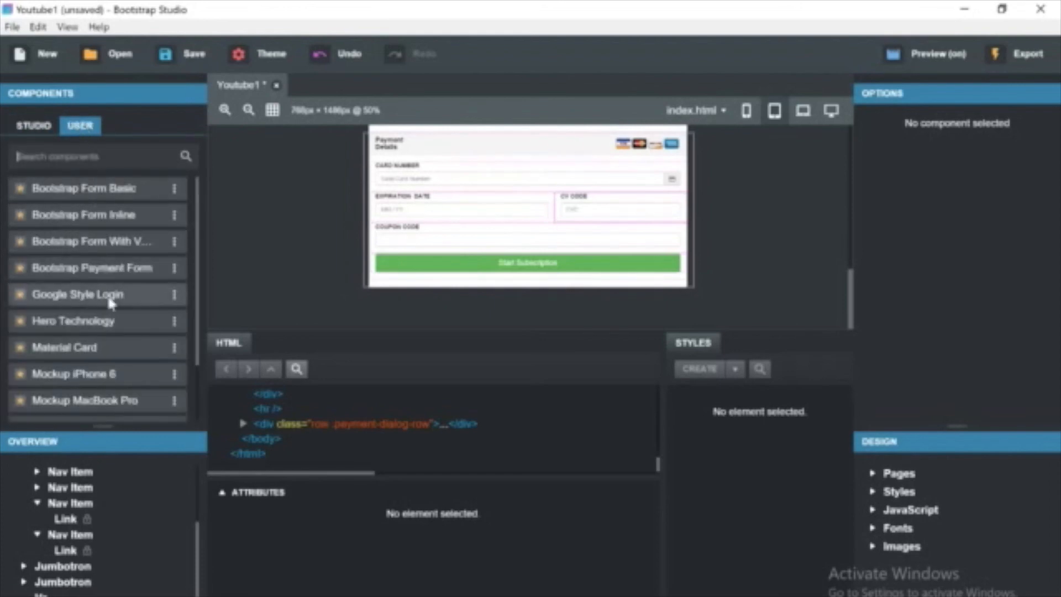
scroll(109, 301, down, 3)
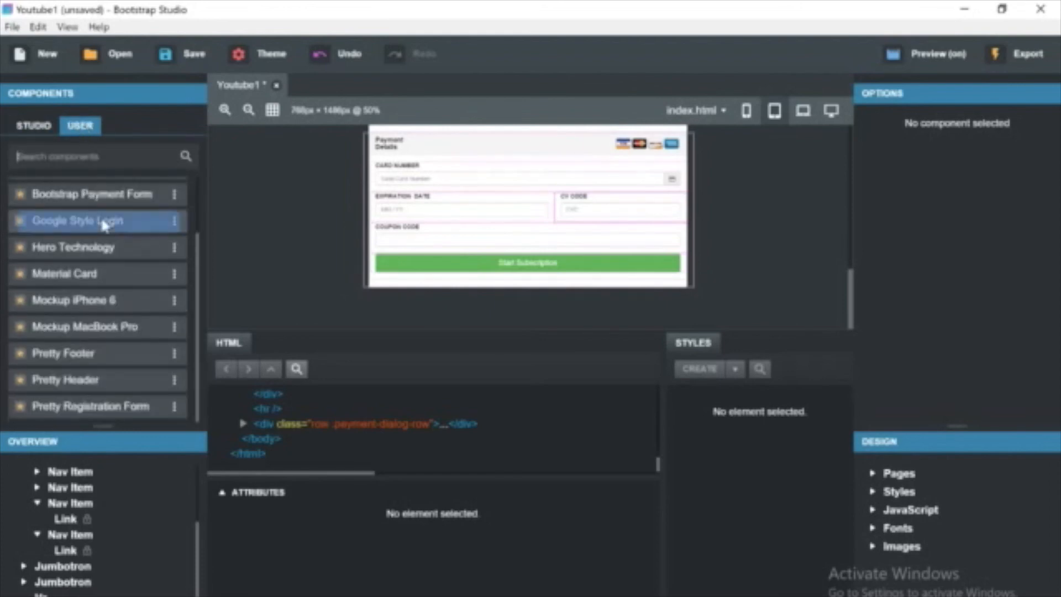
drag(78, 220, 569, 283)
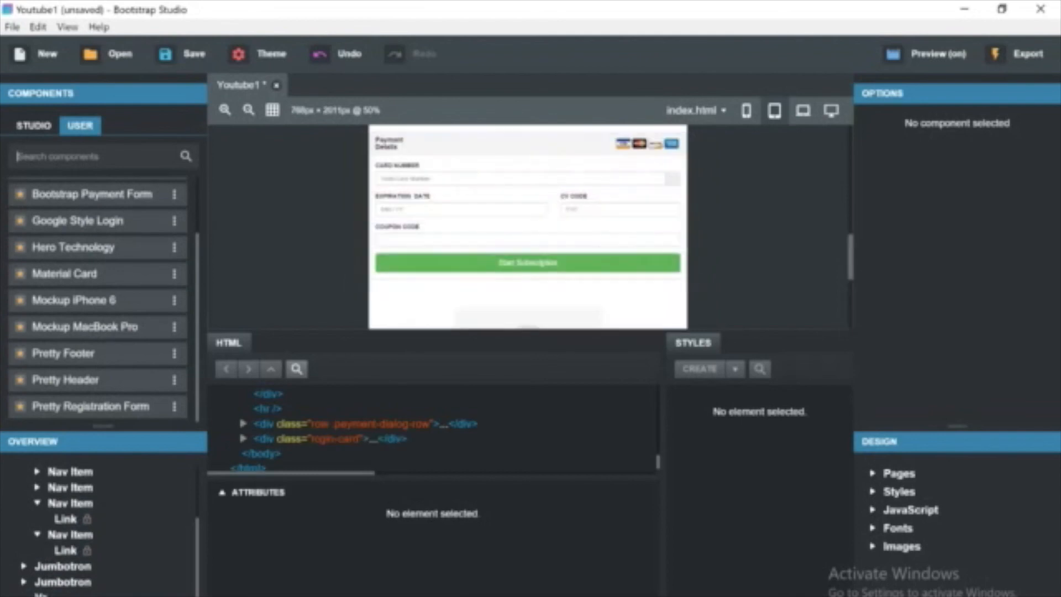
Delete the Google Style Login card from the page.
scroll(739, 281, down, 3)
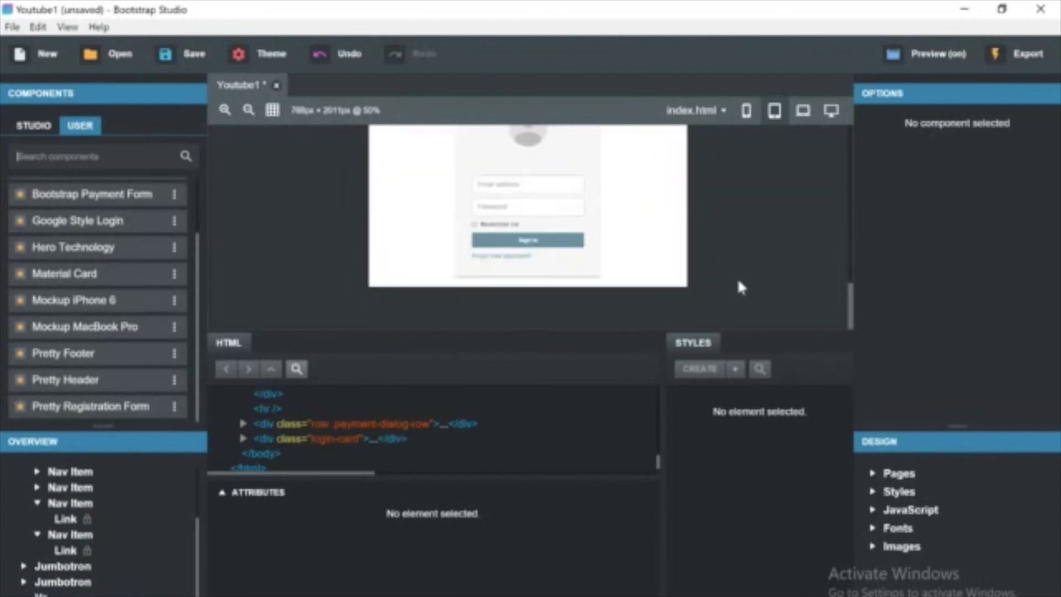
scroll(738, 284, up, 3)
click(479, 173)
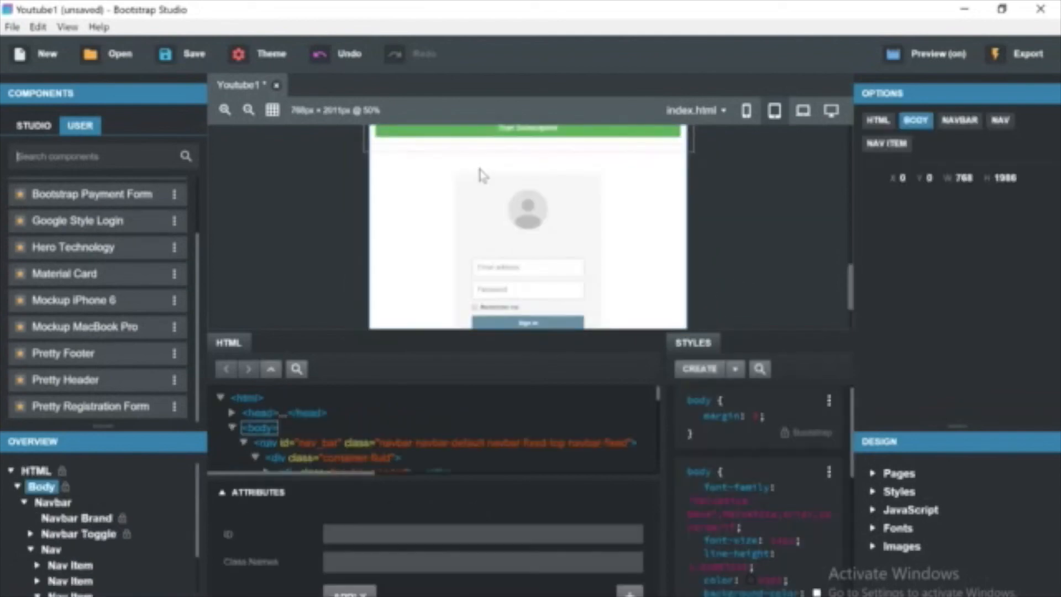
scroll(165, 508, down, 3)
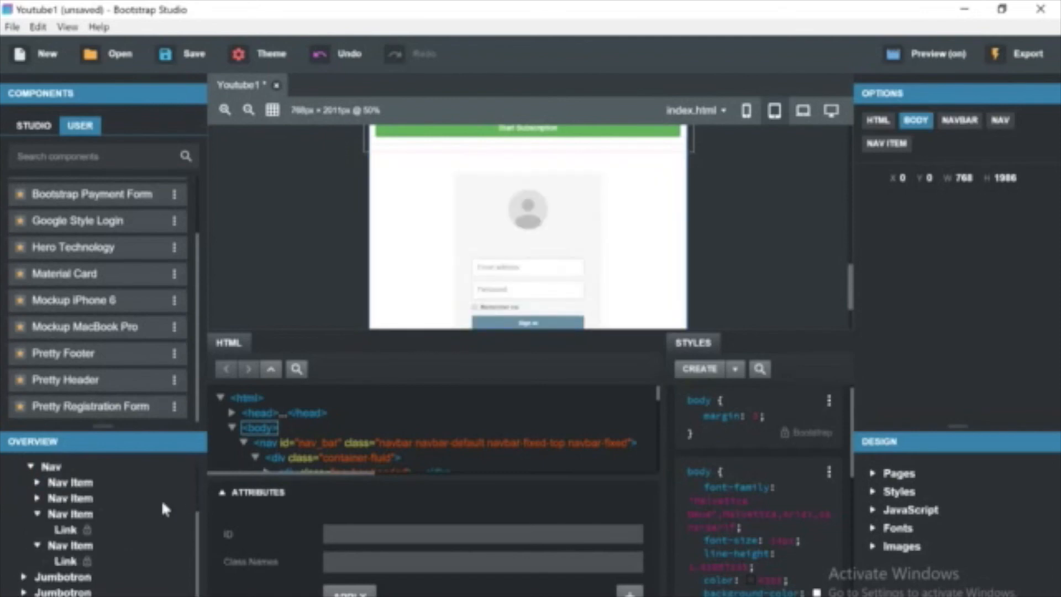
scroll(120, 532, down, 1)
right_click(36, 583)
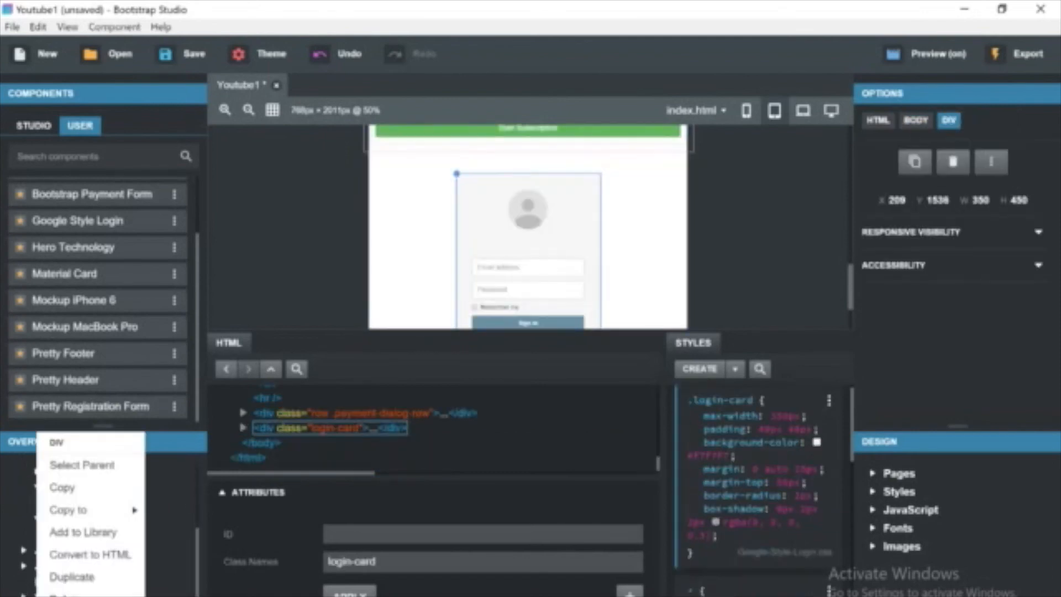
click(61, 594)
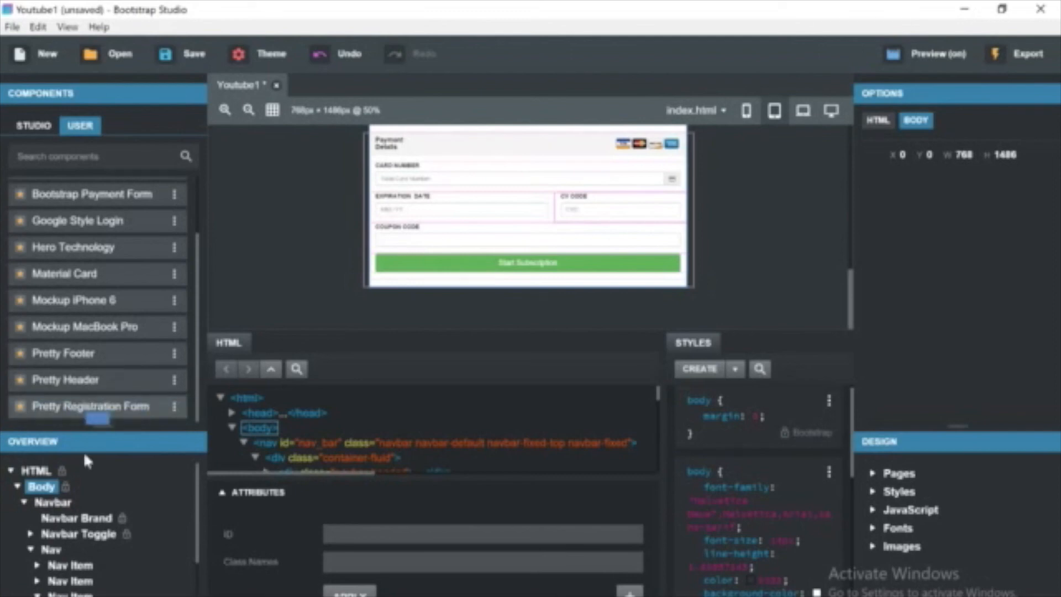
Insert the Pretty Registration Form user component below the payment form.
scroll(103, 529, down, 3)
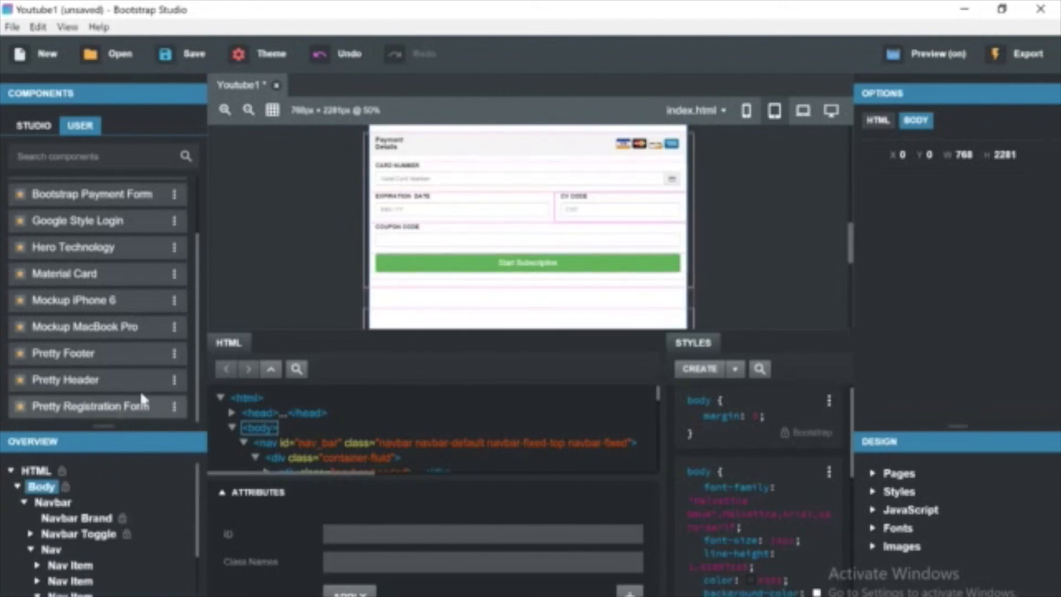
scroll(284, 295, down, 5)
click(347, 267)
scroll(348, 268, up, 4)
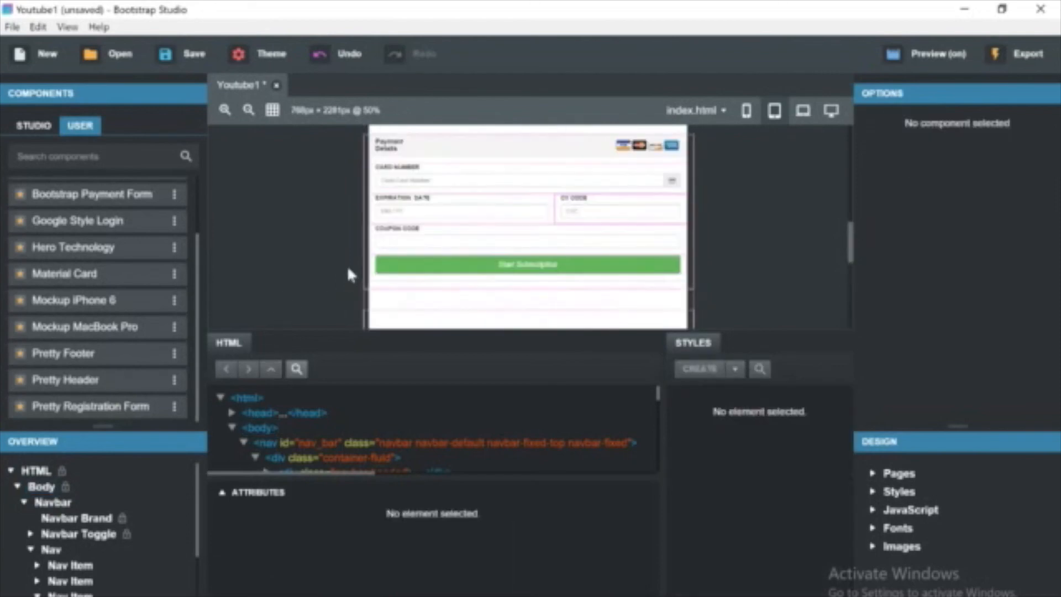
scroll(348, 268, down, 1)
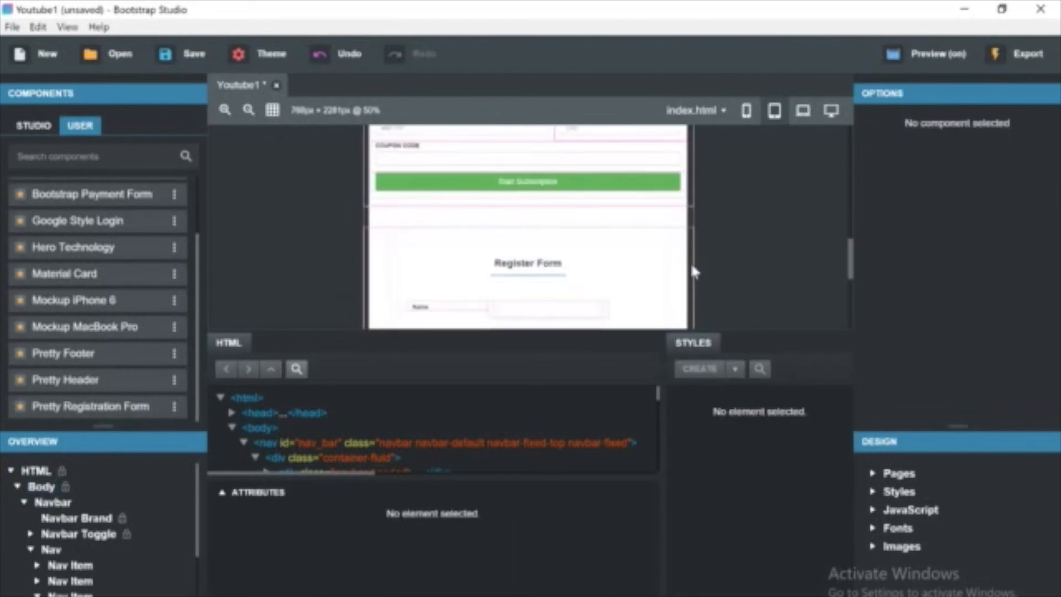
Select the registration form and undo the last change.
click(618, 272)
scroll(633, 281, up, 10)
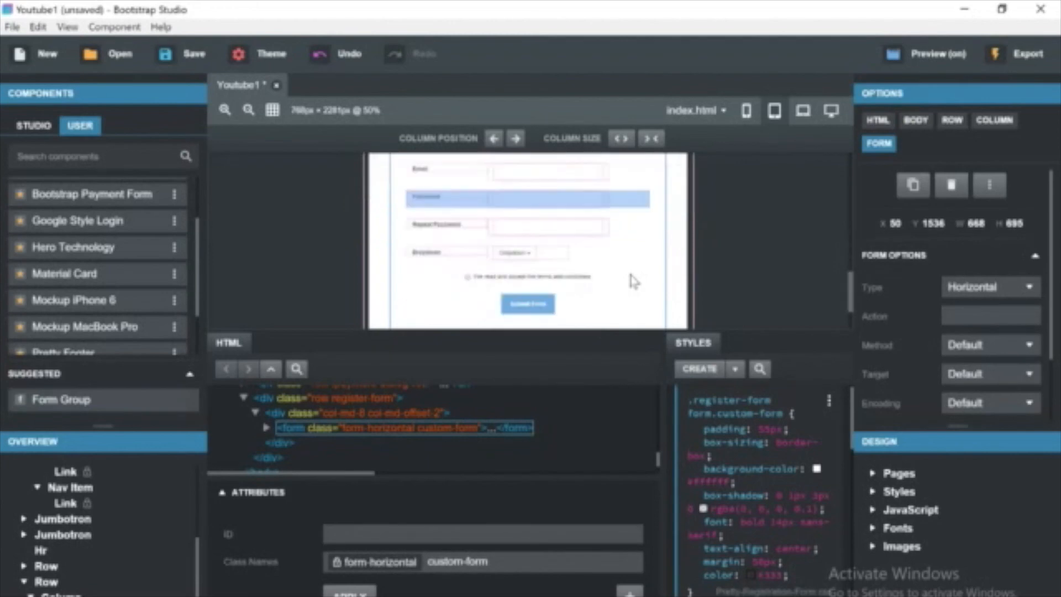
scroll(633, 281, down, 8)
scroll(633, 281, down, 2)
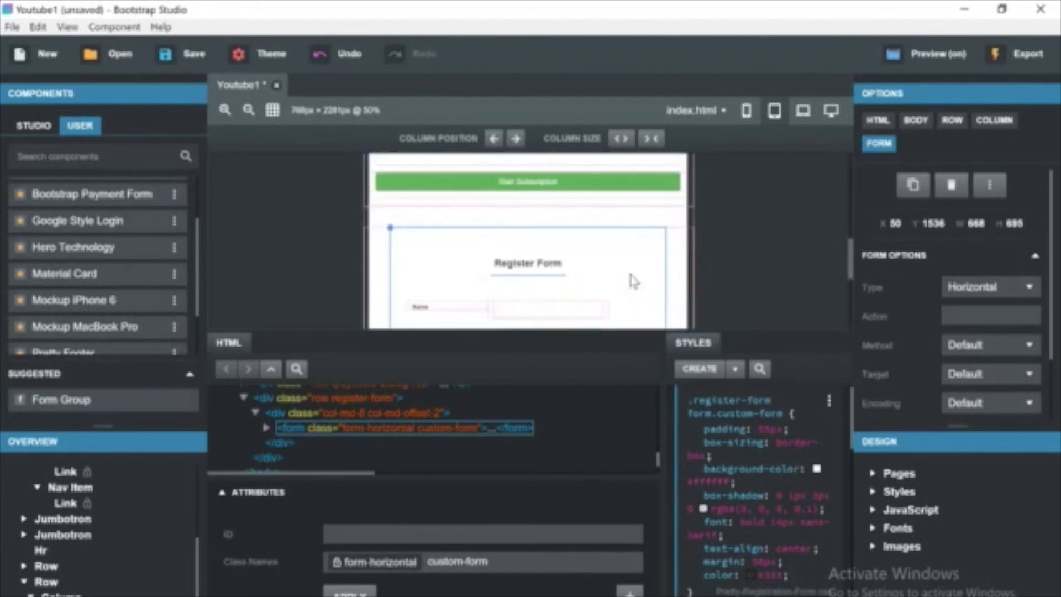
scroll(633, 281, up, 10)
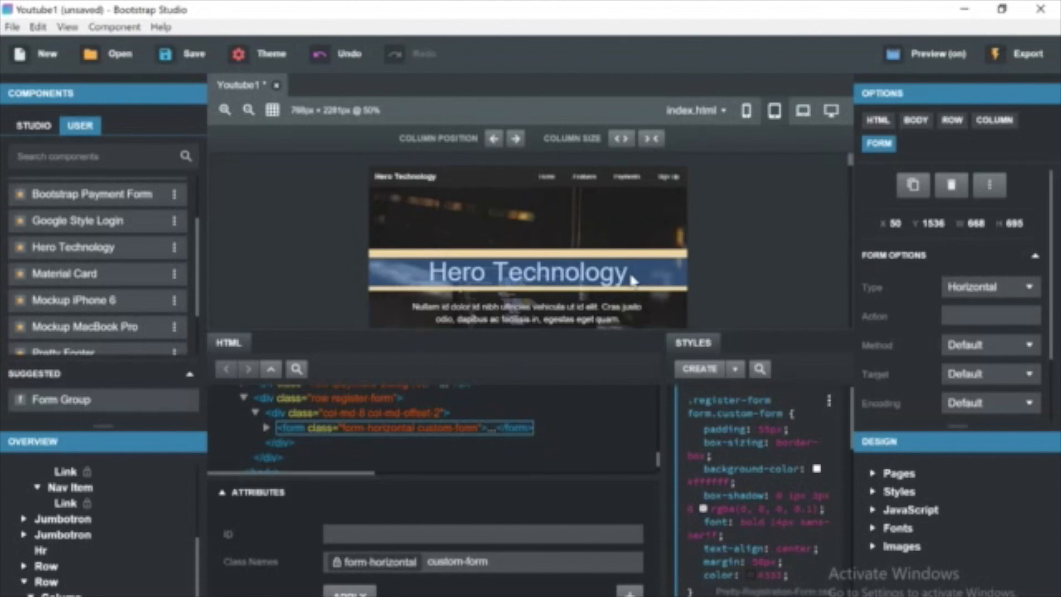
key(ctrl+z)
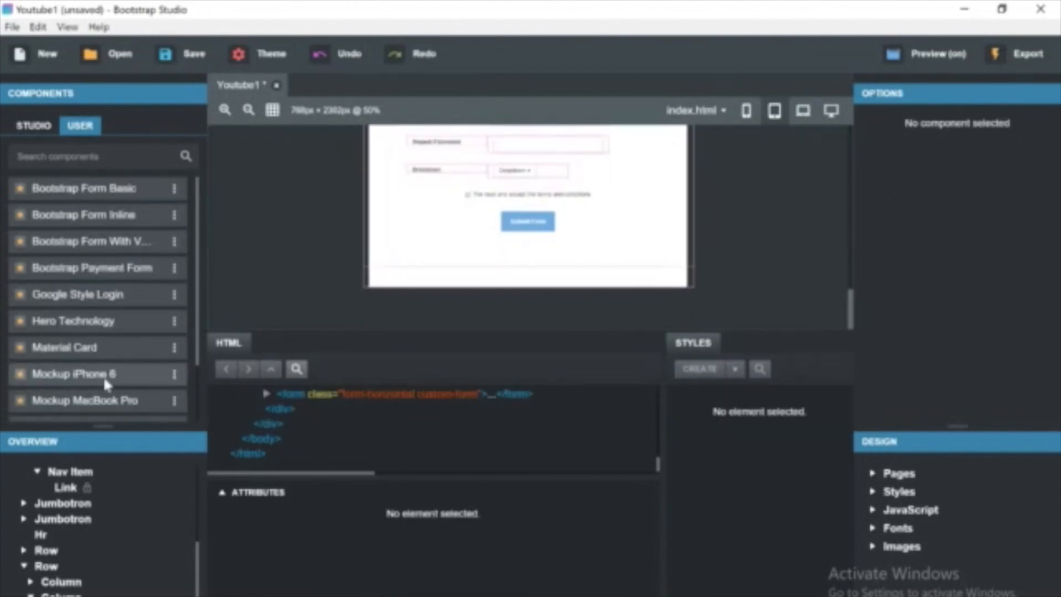
Insert the Pretty Footer at the bottom of the page and change its brand heading to Hero Technology.
drag(100, 353, 395, 280)
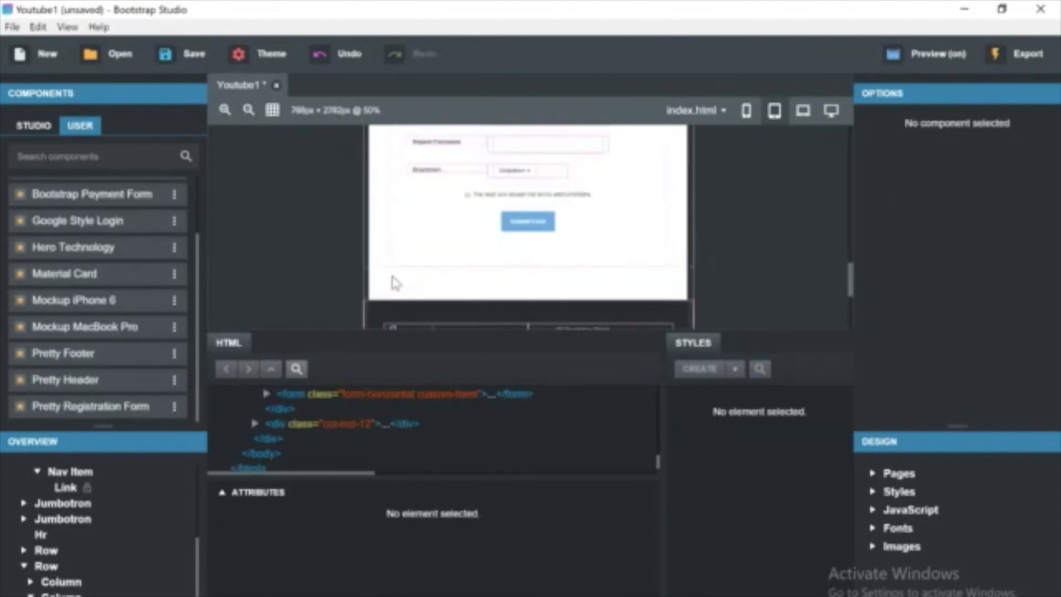
click(437, 221)
double_click(436, 221)
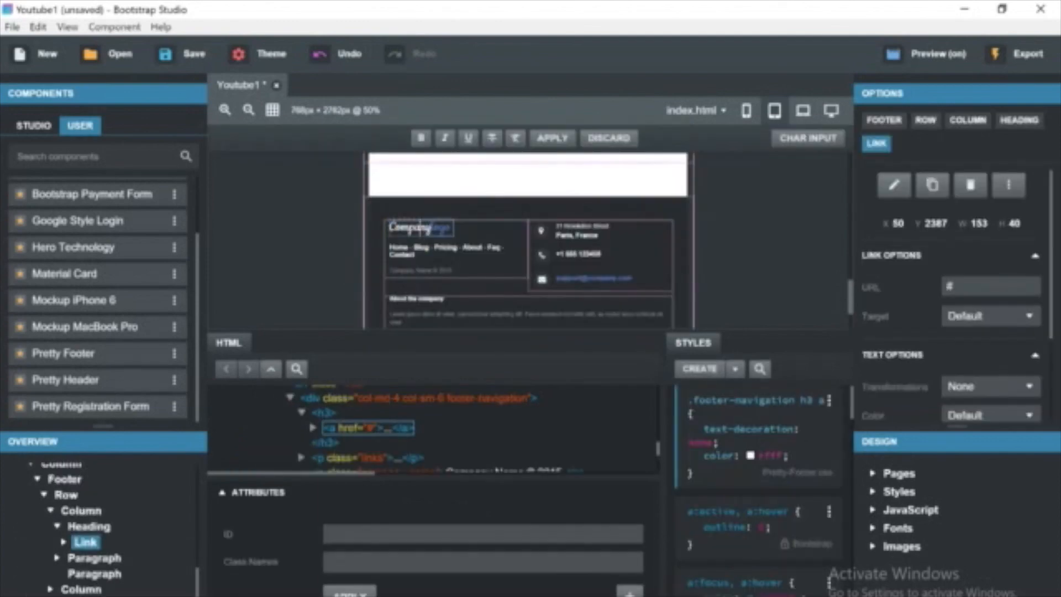
key(BackSpace)
text(Hero Technology)
Rename the footer's Blog link to Features.
click(572, 242)
click(438, 261)
click(737, 345)
double_click(421, 247)
text(Fields)
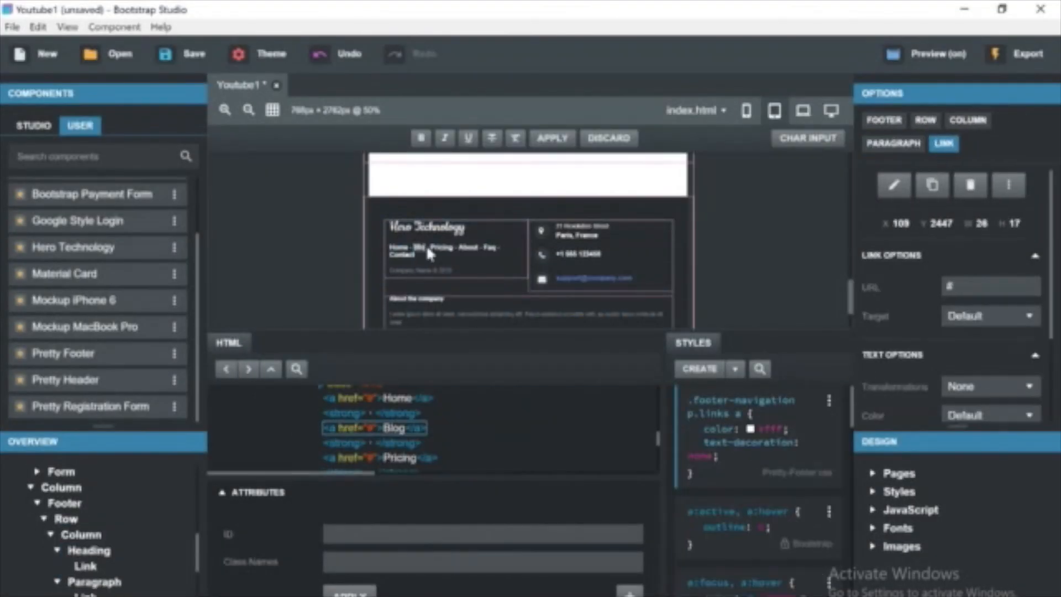
text(es)
Rename the footer's Pricing and About links to Payments and Sign Up.
double_click(464, 250)
key(BackSpace)
text(Payments)
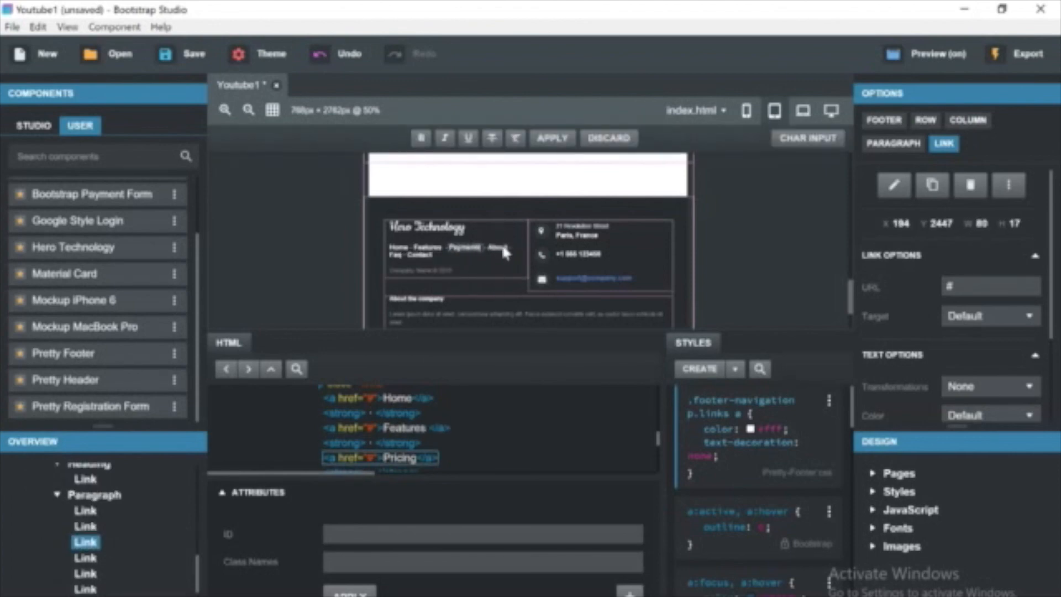
click(503, 248)
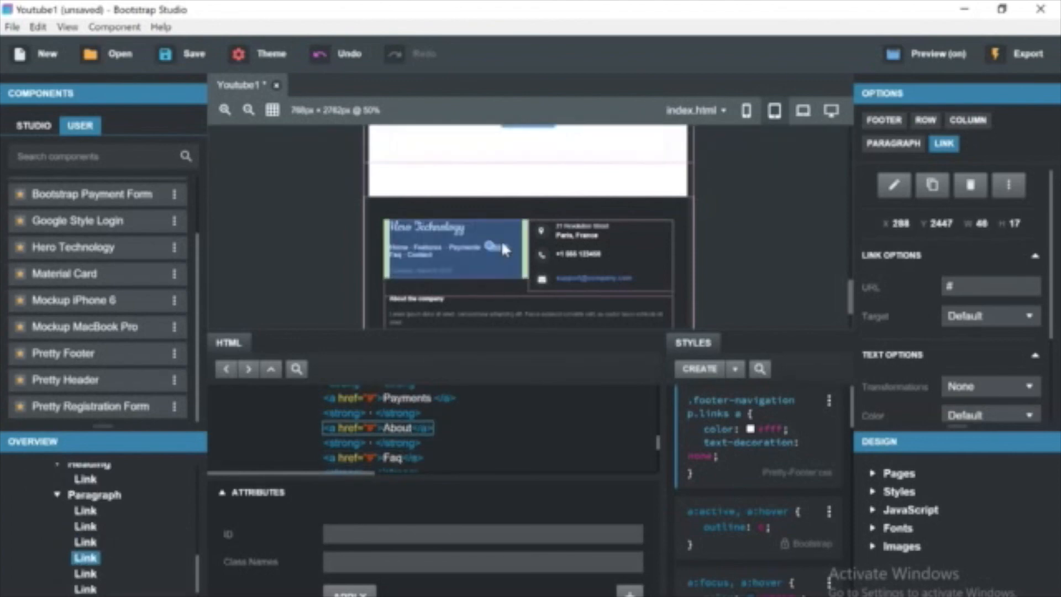
double_click(503, 248)
key(BackSpace)
text(Sign)
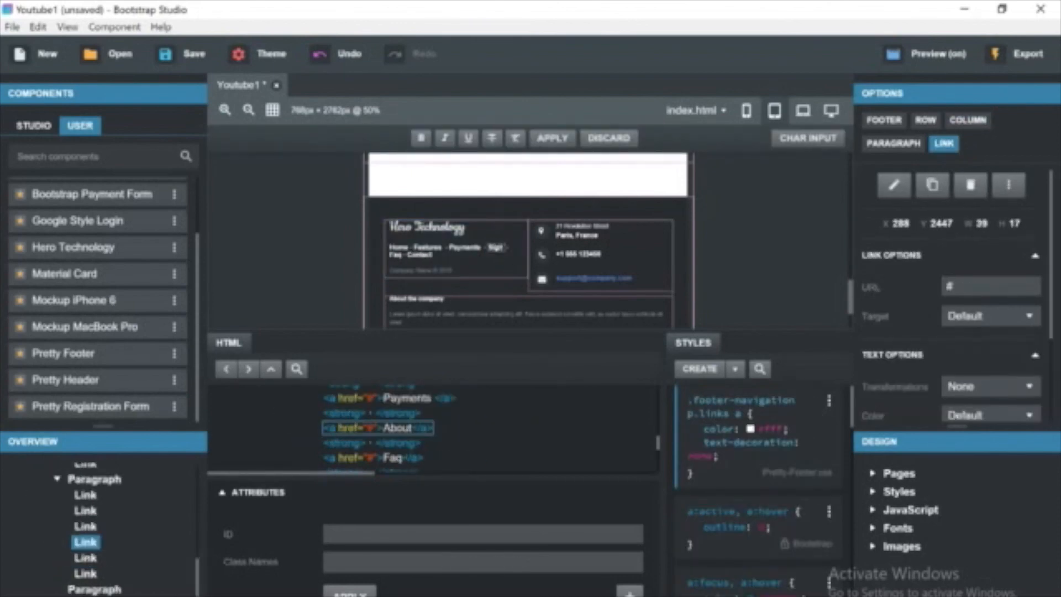
text( Up)
Delete the Faq and Contact links from the footer link list.
click(397, 256)
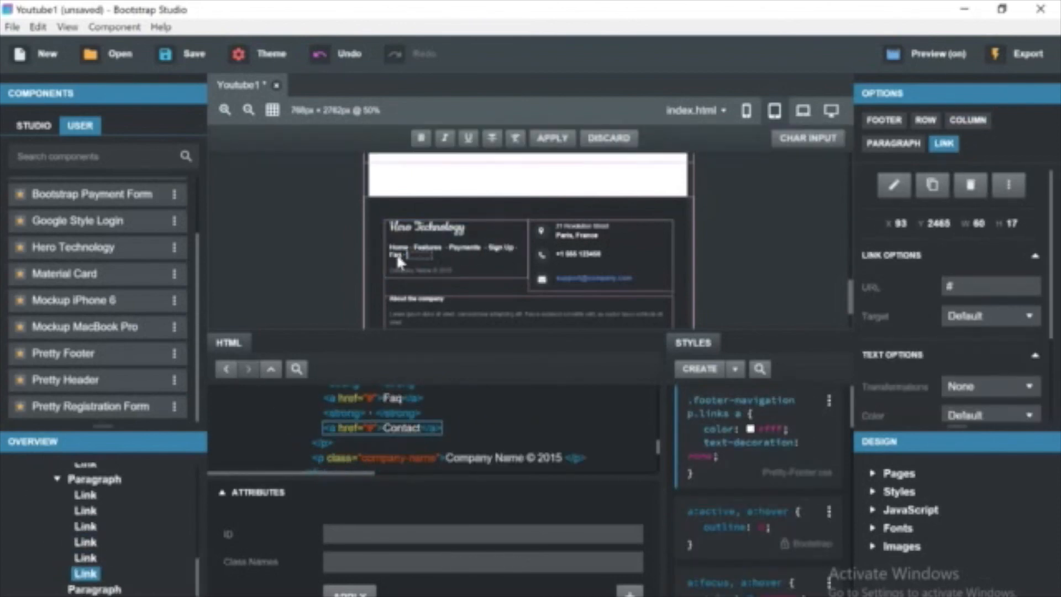
click(391, 253)
click(407, 267)
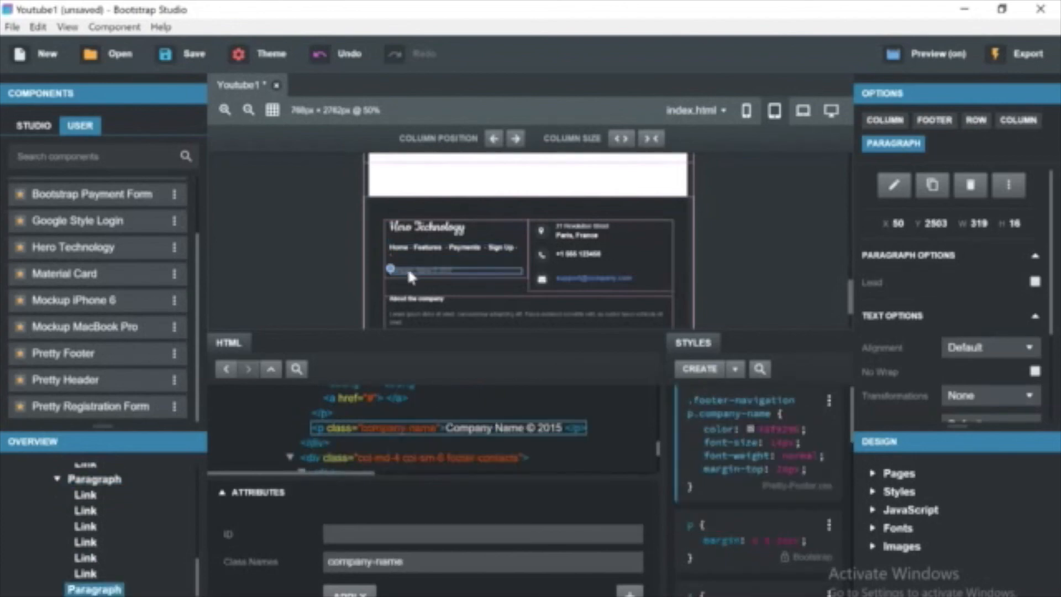
click(397, 253)
key(BackSpace)
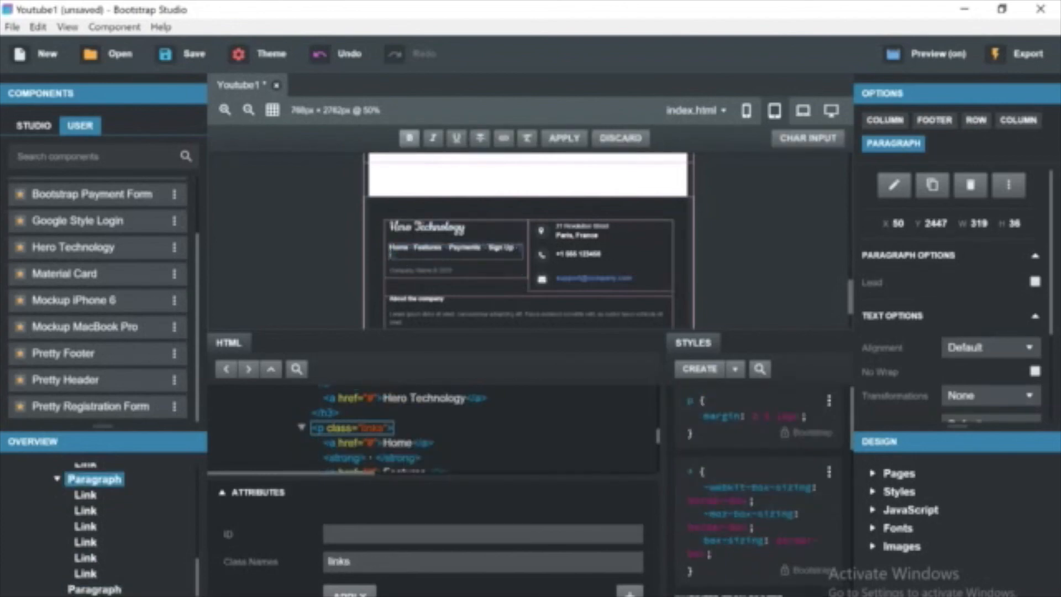
key(BackSpace)
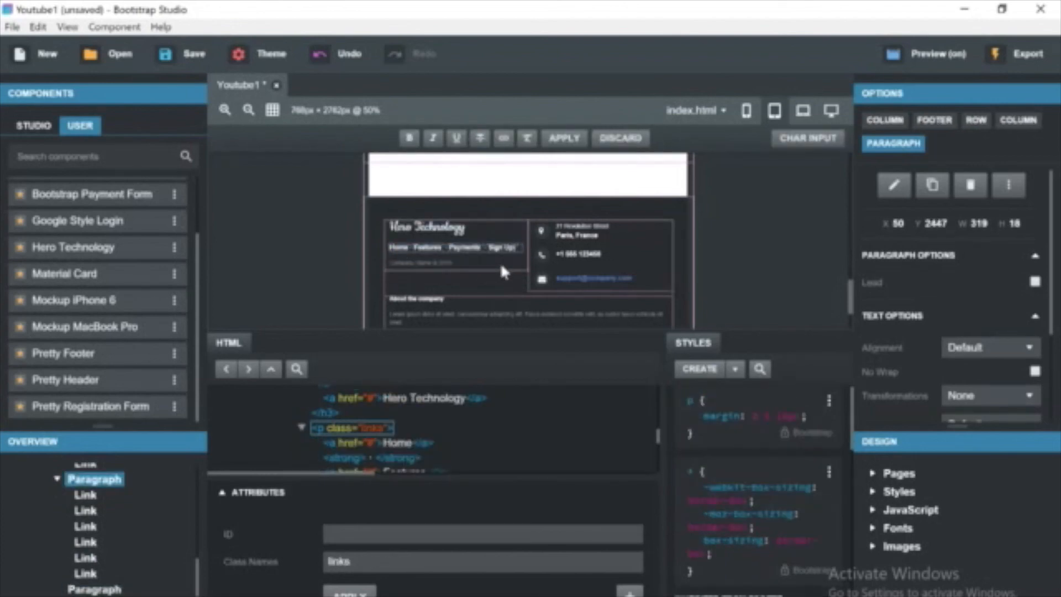
Replace Company Name in the footer copyright line with Hero Technology.
click(483, 278)
double_click(444, 264)
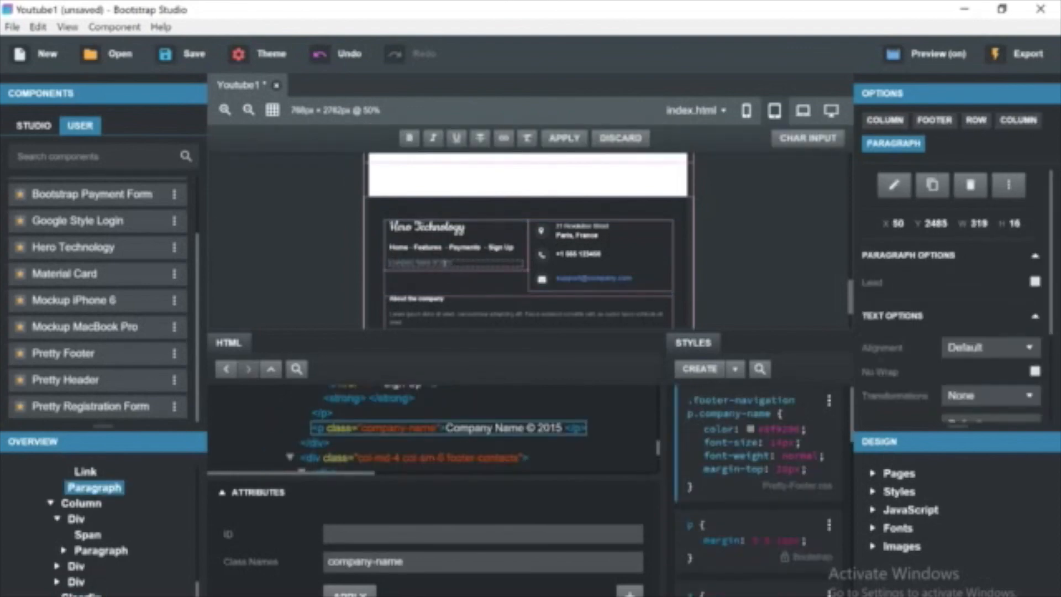
drag(433, 263, 388, 263)
text(Hero Technology)
click(436, 284)
double_click(409, 263)
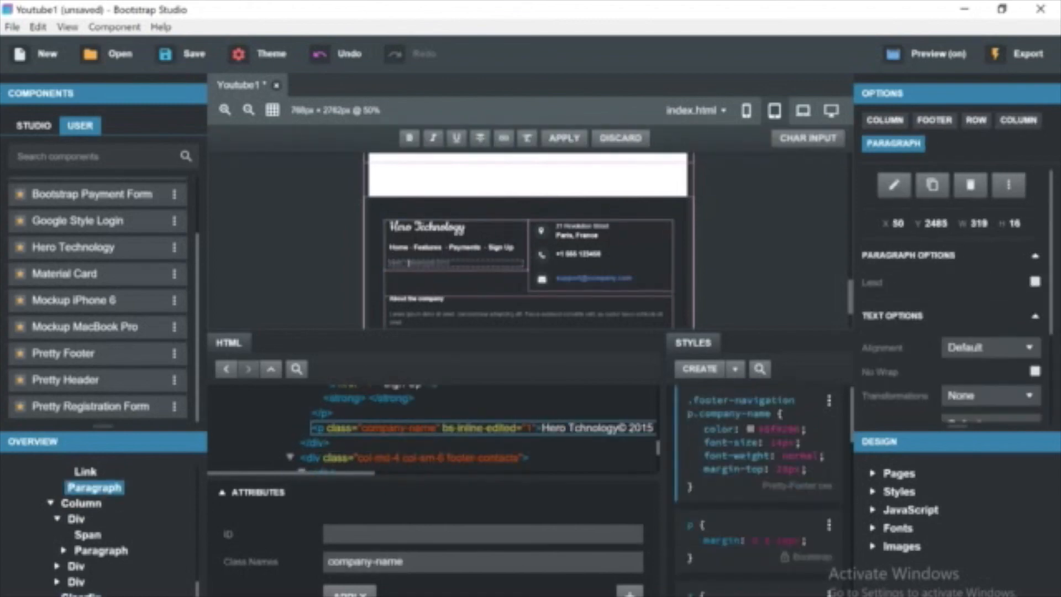
click(426, 279)
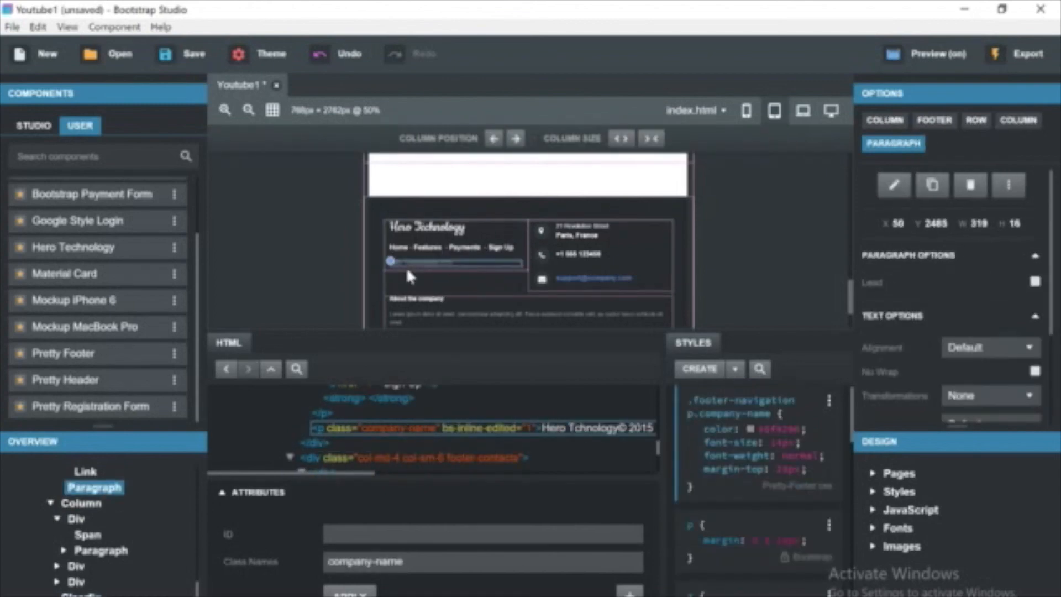
double_click(592, 278)
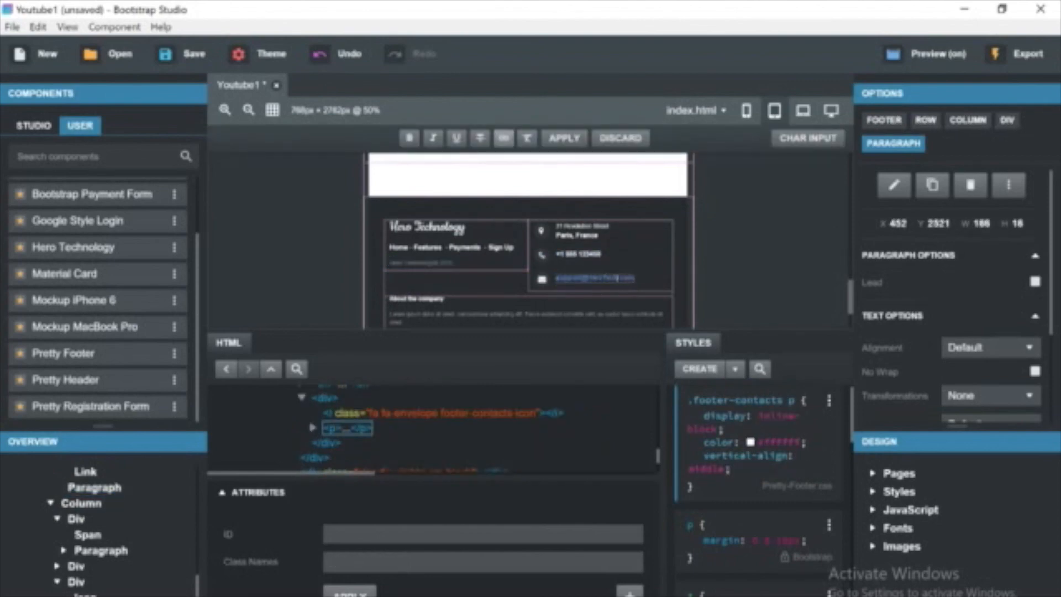
scroll(499, 305, down, 2)
click(443, 283)
click(732, 239)
scroll(731, 238, up, 13)
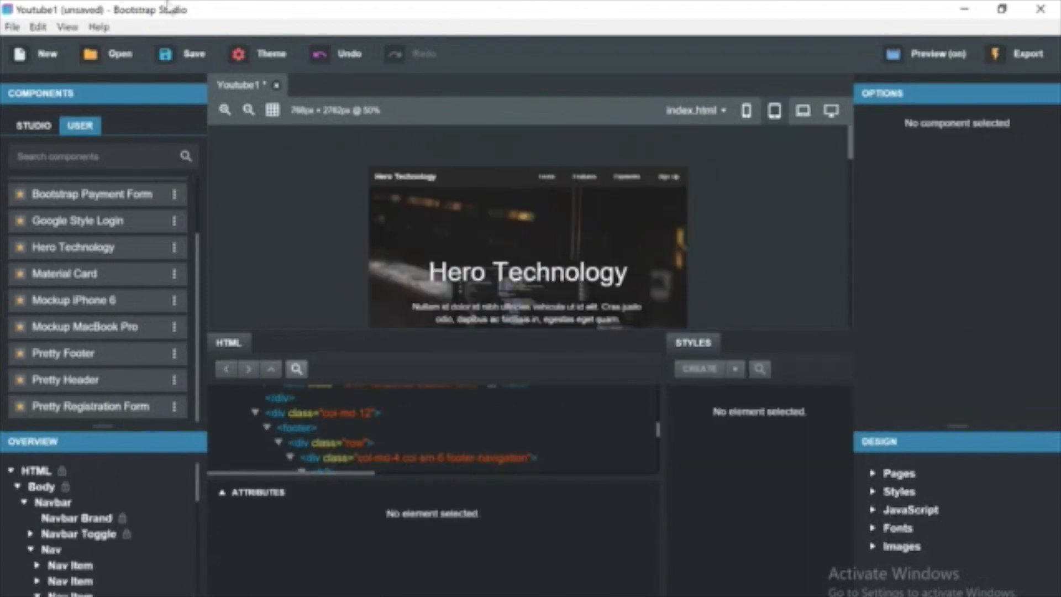
Save the design and export it into a new folder named Website inside the Pictures folder.
click(189, 53)
key(ctrl+e)
double_click(191, 138)
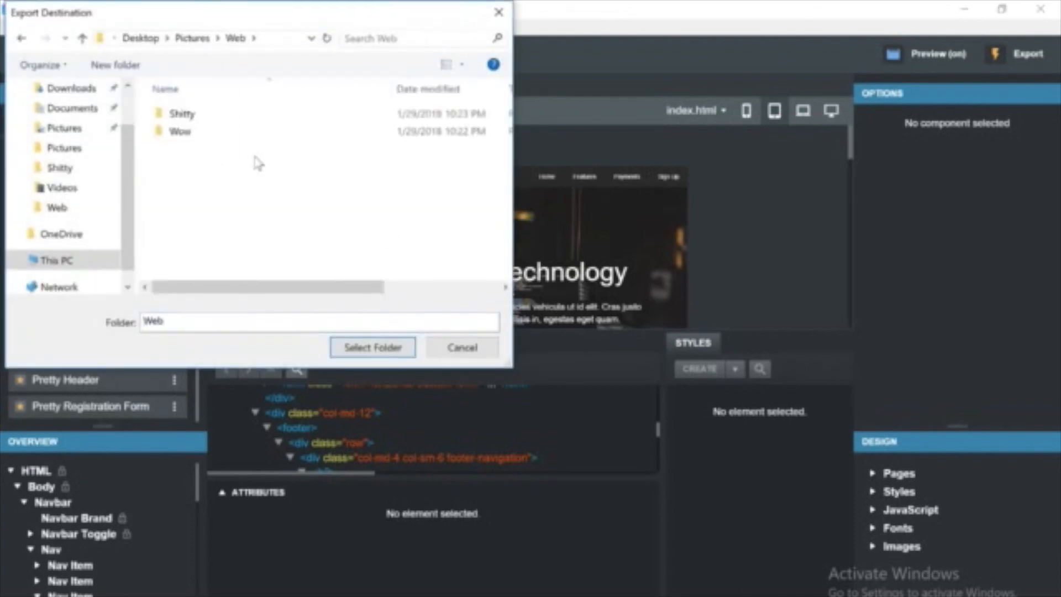
click(22, 38)
right_click(279, 215)
mouse_move(359, 388)
click(526, 391)
text(Website)
key(Return)
key(Return)
click(390, 347)
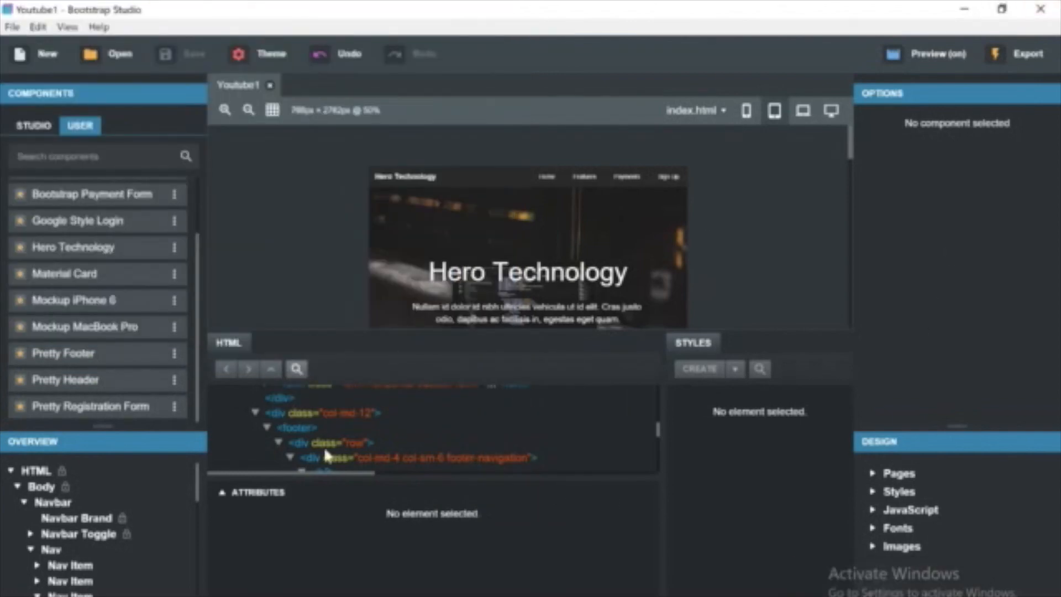
Reopen the export destination and delete the assets folder from the Website folder.
click(11, 26)
click(69, 171)
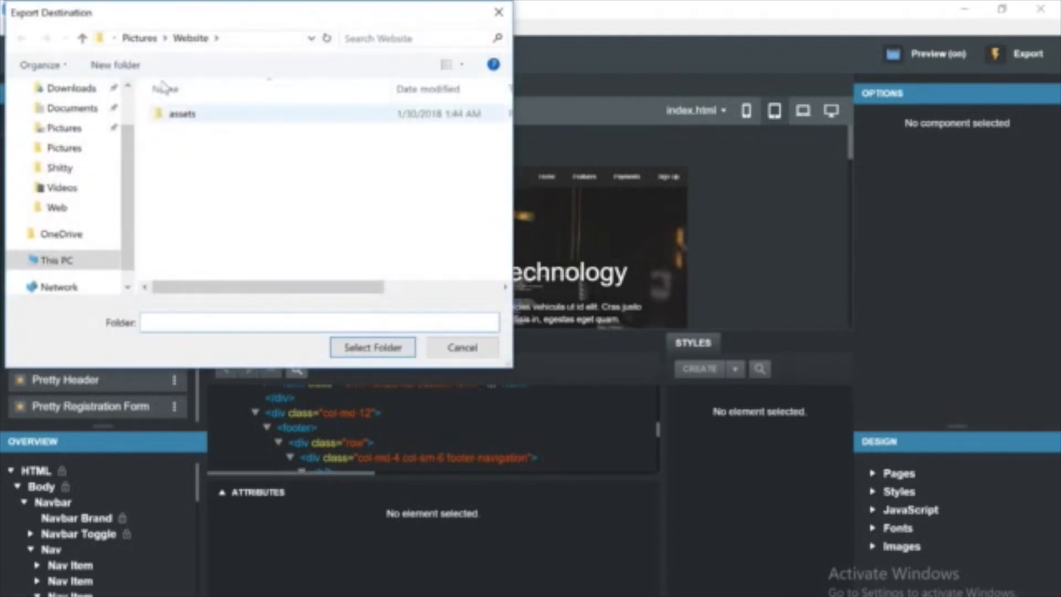
right_click(205, 115)
click(231, 440)
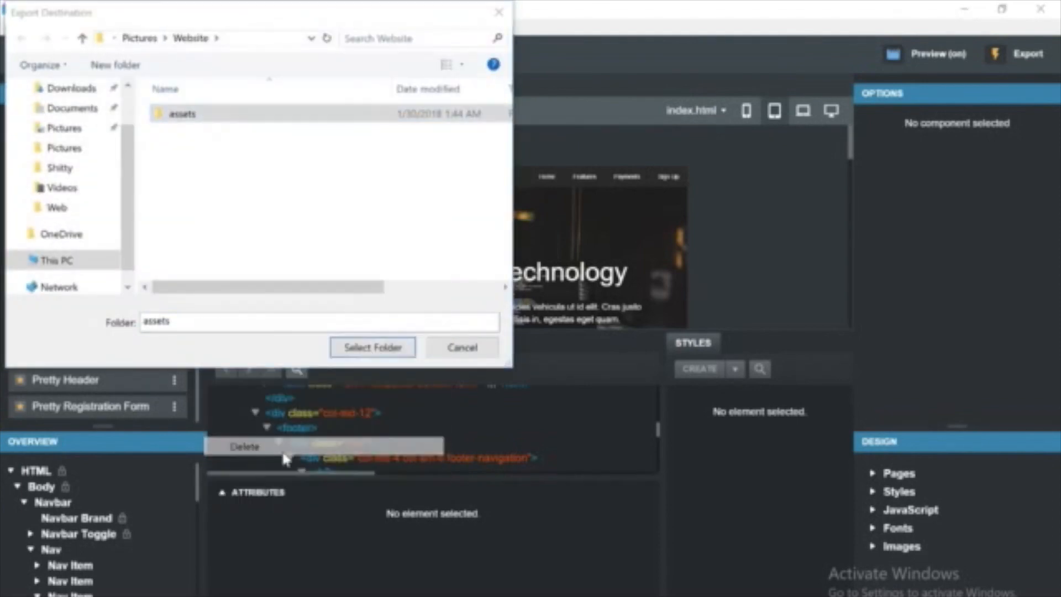
Try to export the design into a new Website folder created on the Desktop.
click(78, 260)
double_click(243, 174)
right_click(335, 232)
mouse_move(376, 407)
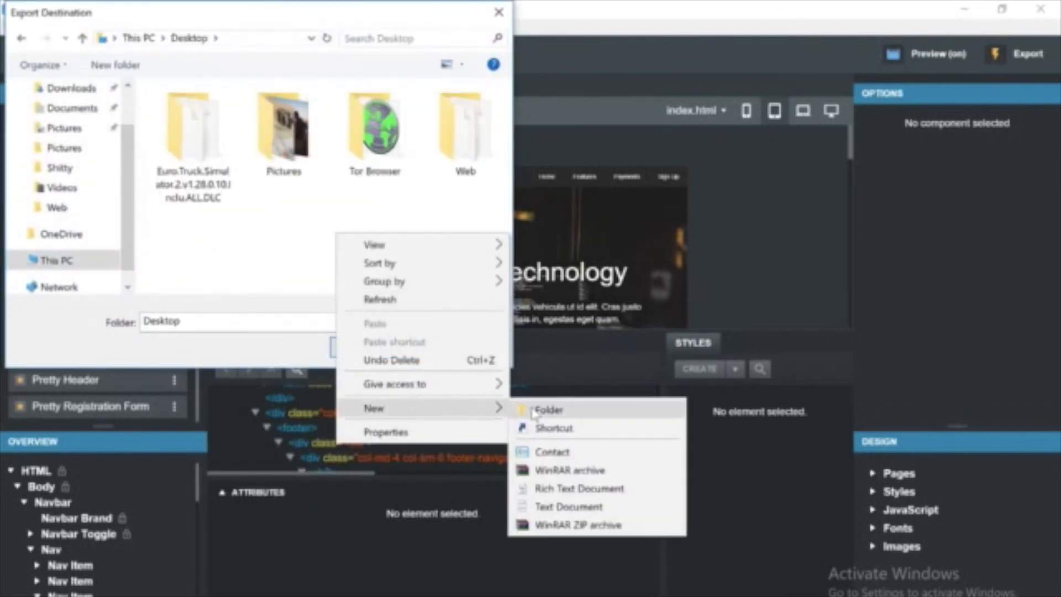
click(535, 410)
text(Website)
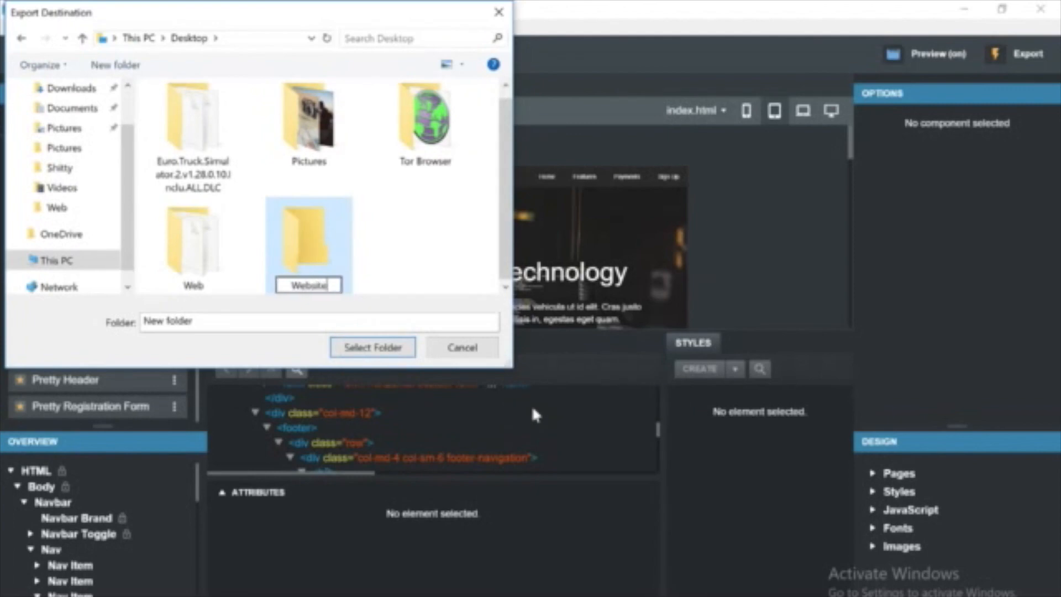
text(ial)
key(Return)
key(Return)
click(402, 347)
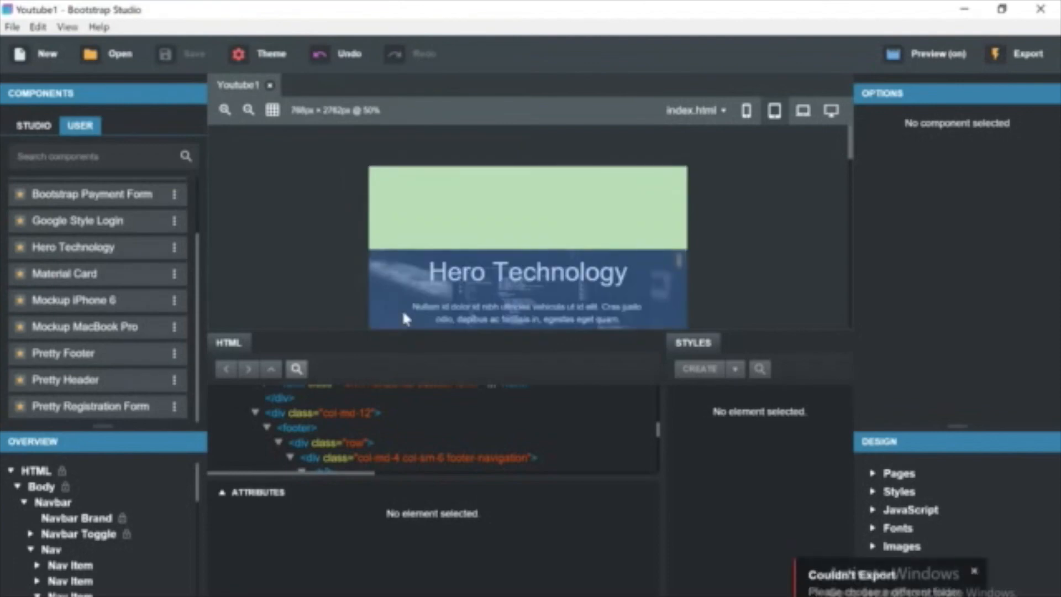
click(974, 570)
Open the export command again.
click(12, 27)
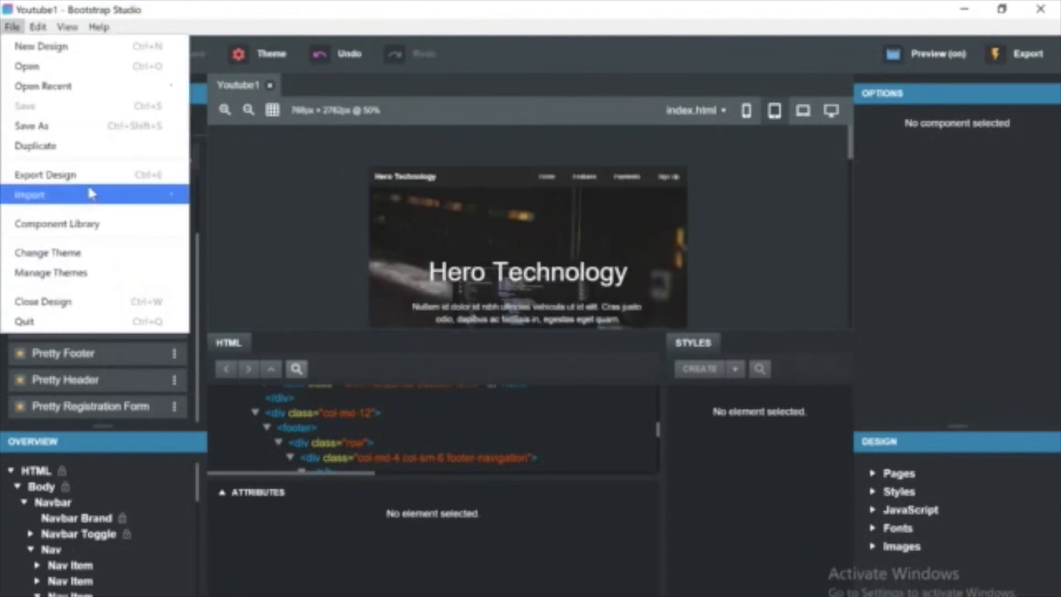